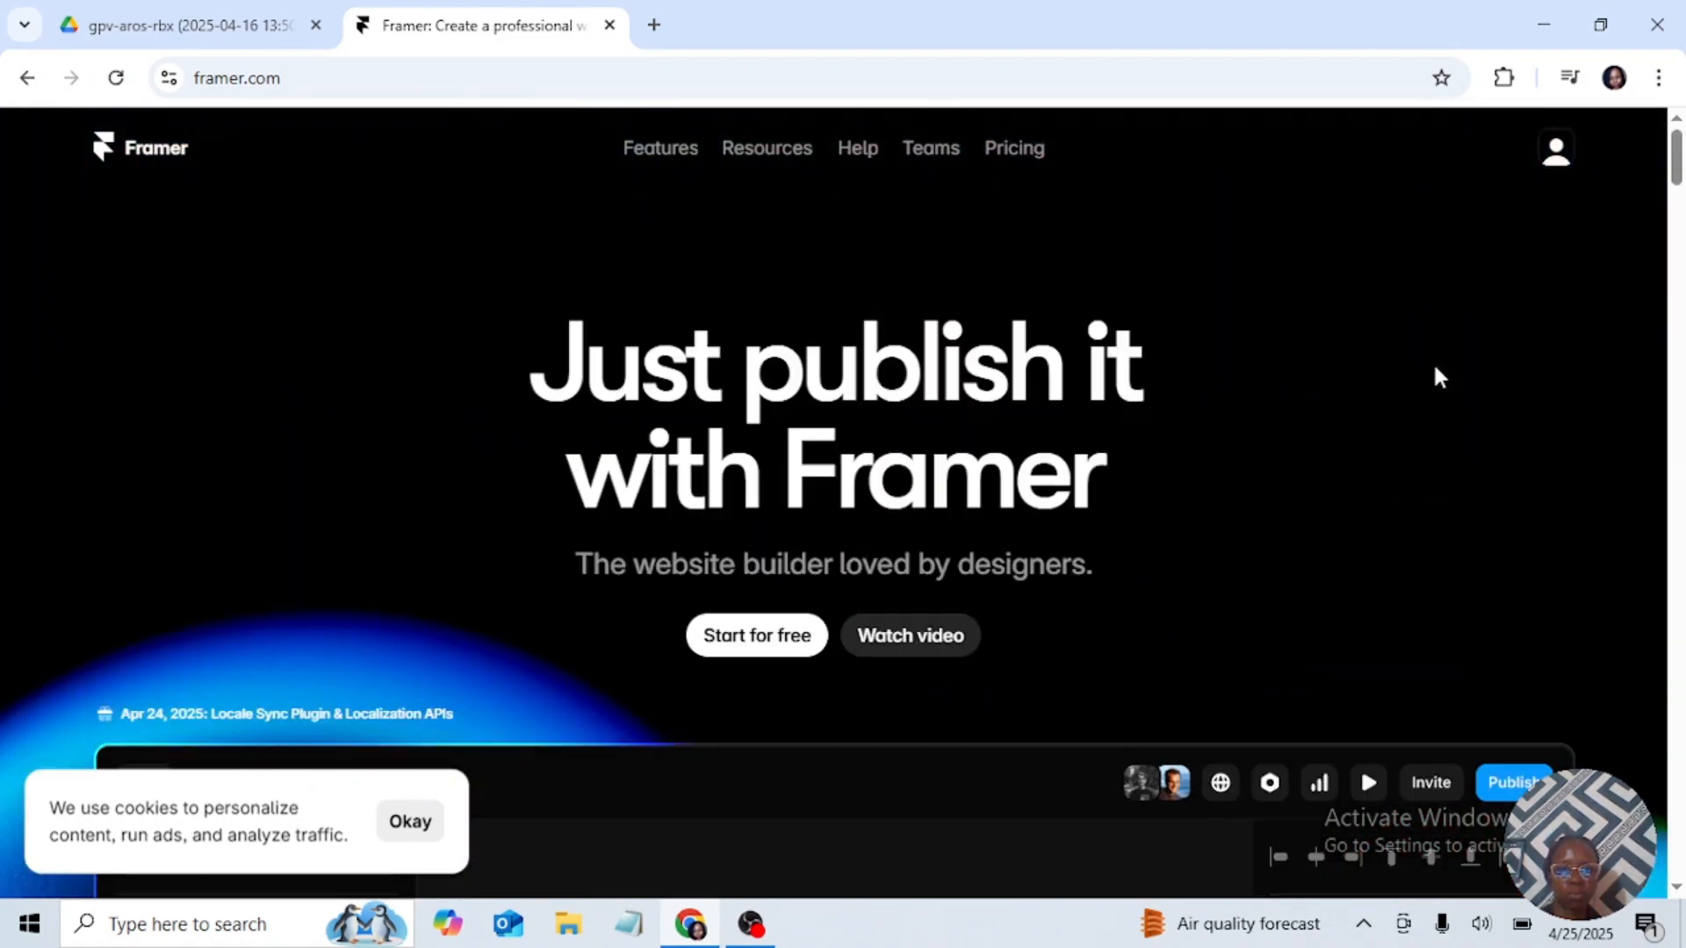
Step: Open the Projects dashboard from the account options and create a new blank project
{"action": "left_click", "coordinate": [1556, 156]}
{"action": "left_click", "coordinate": [1299, 185]}
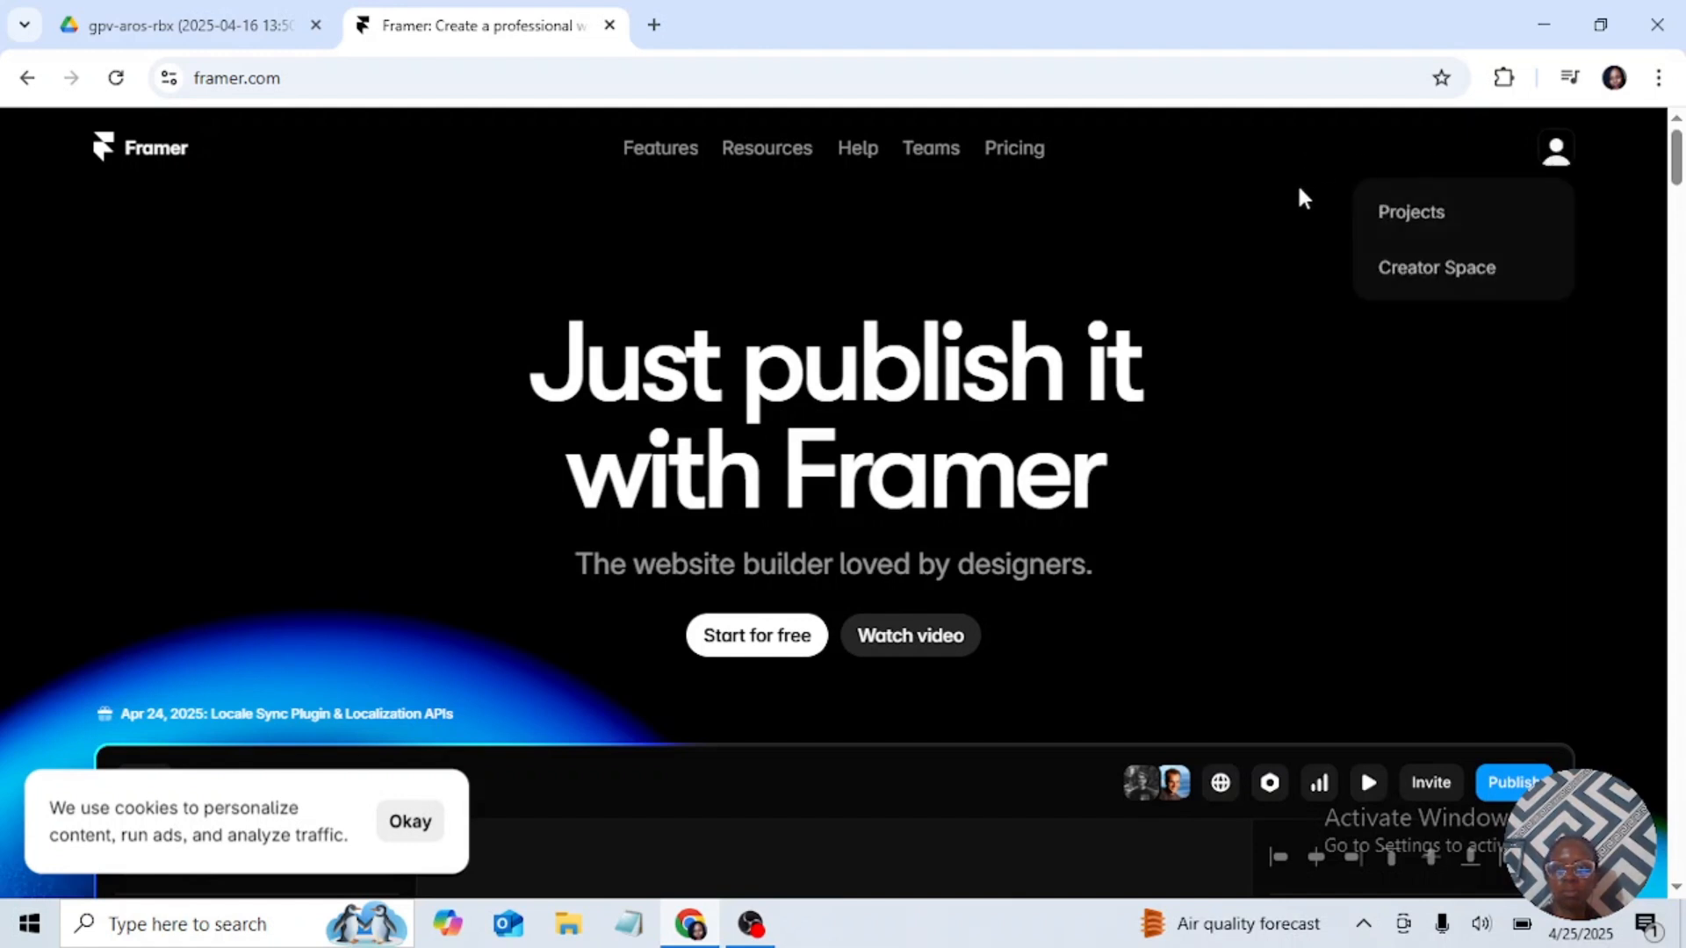
{"action": "left_click", "coordinate": [1556, 158]}
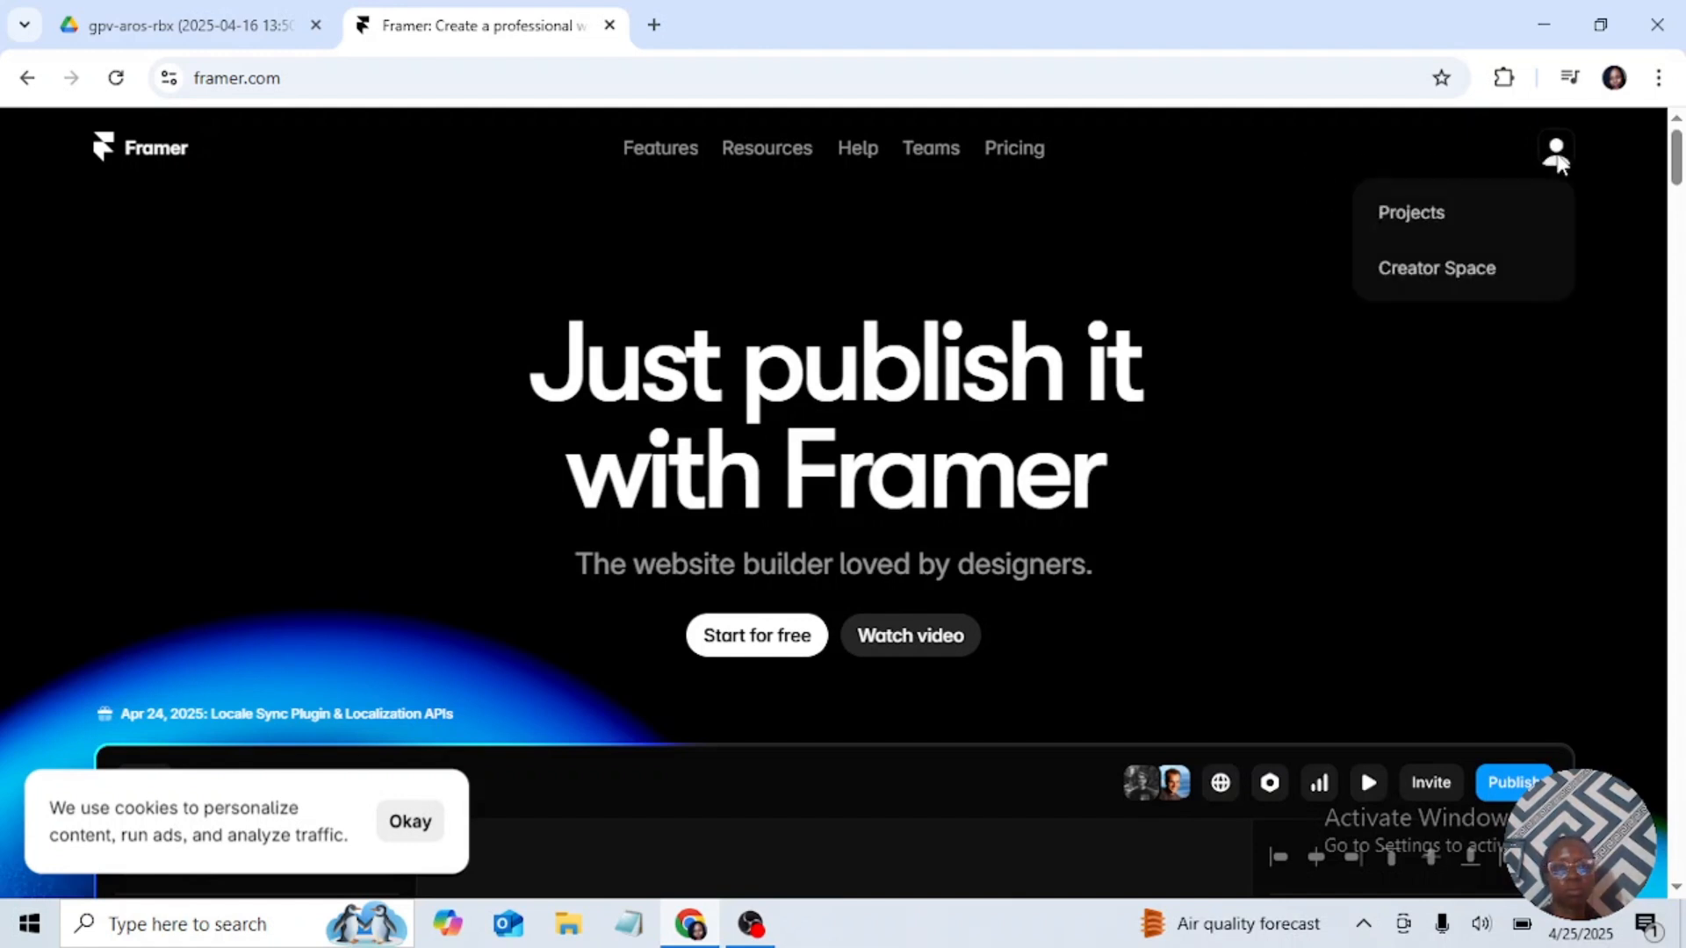
{"action": "left_click", "coordinate": [1439, 215]}
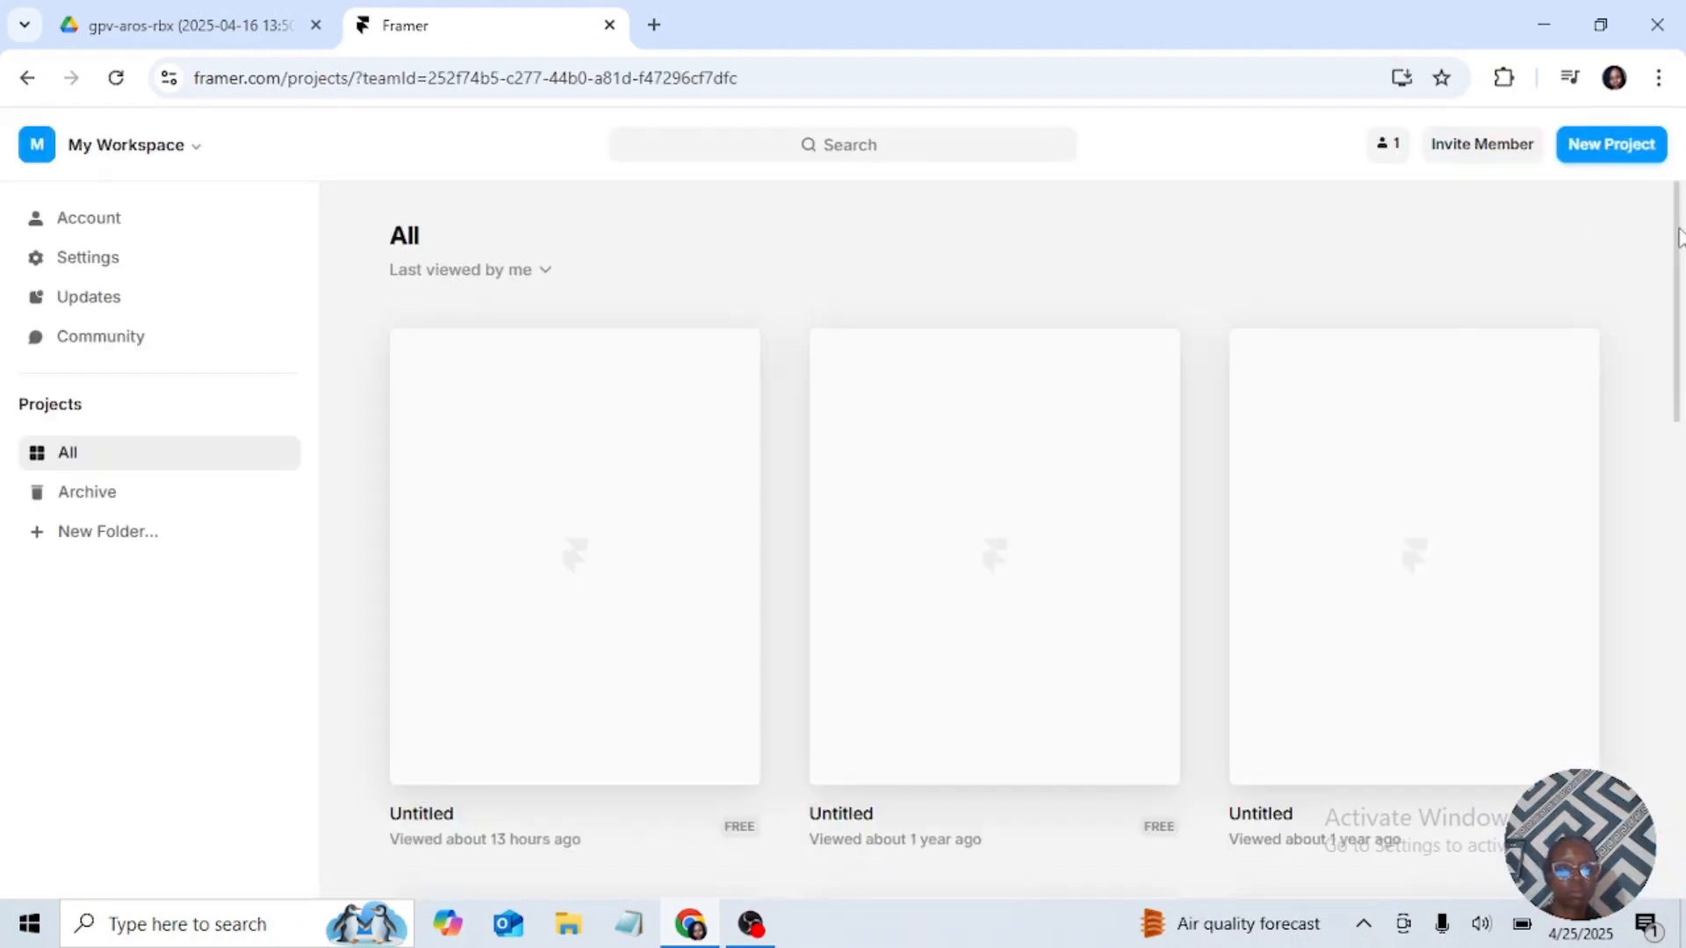
{"action": "left_click", "coordinate": [1613, 145]}
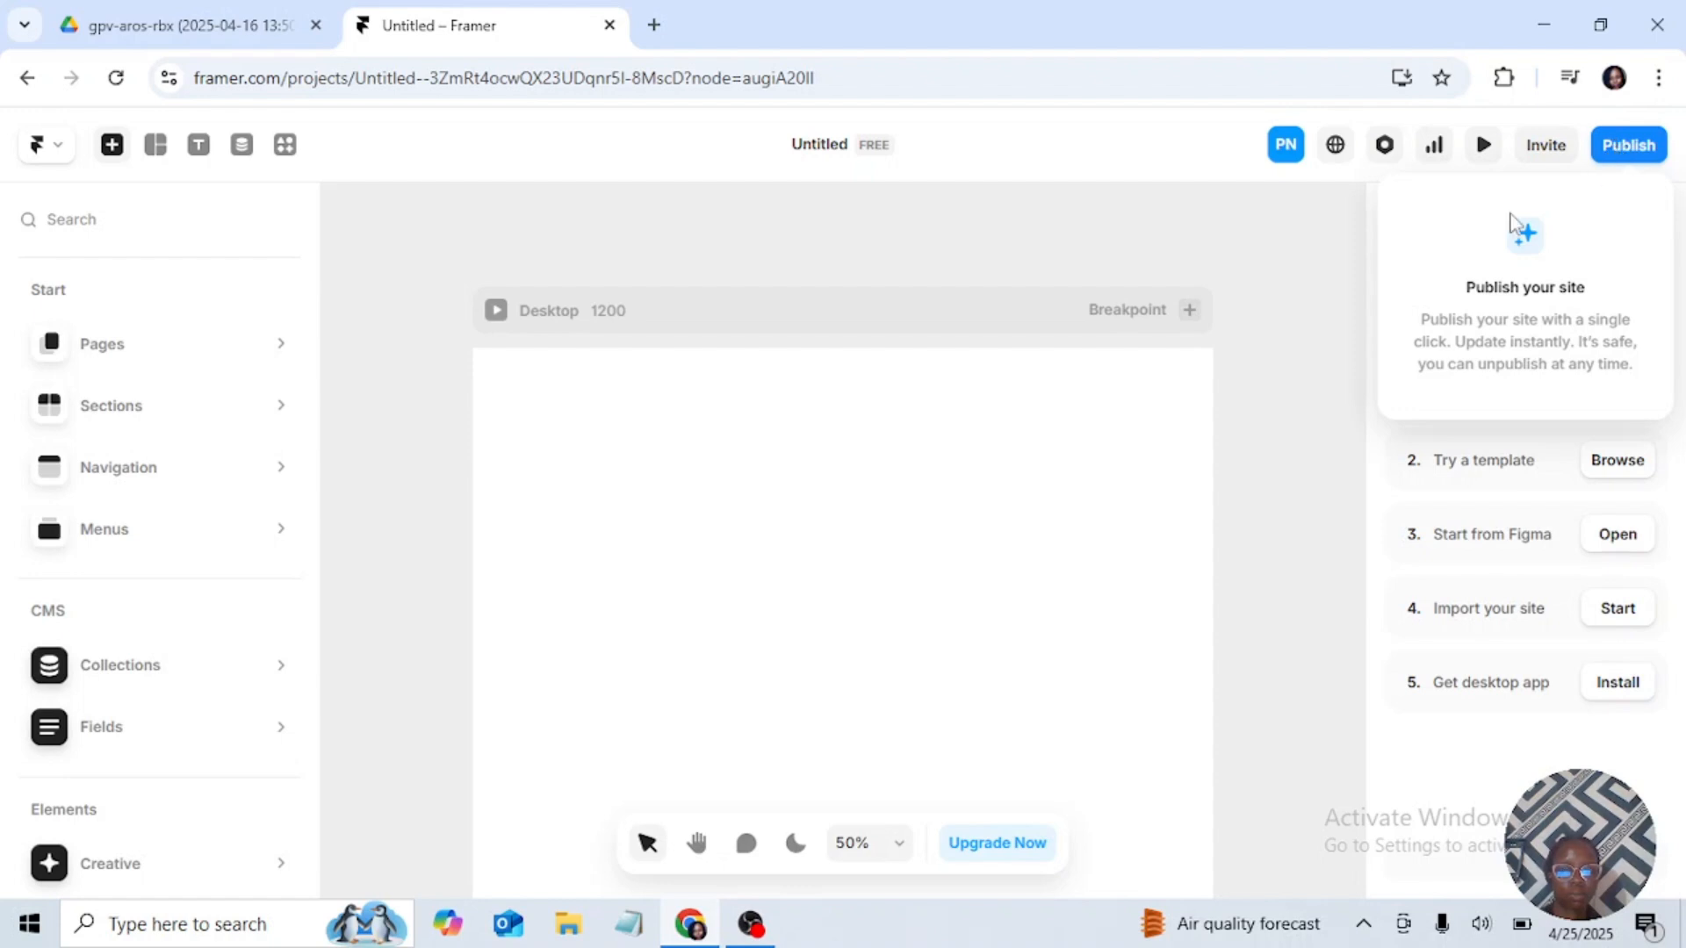
{"action": "left_click", "coordinate": [560, 256]}
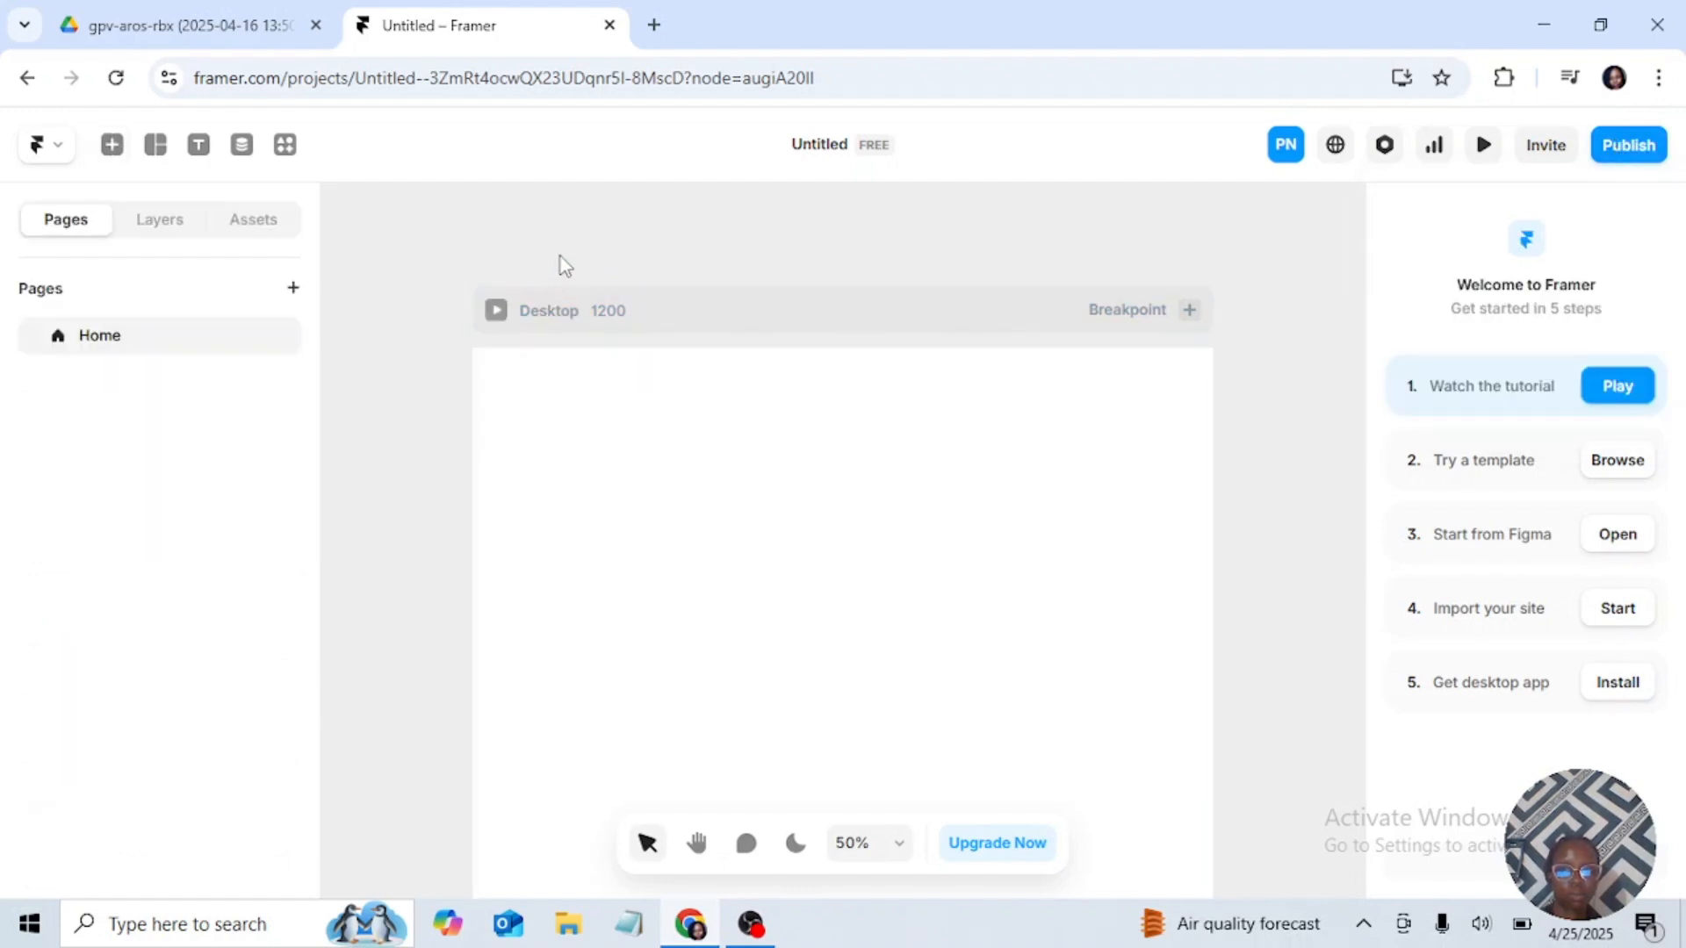
{"action": "left_click", "coordinate": [562, 302]}
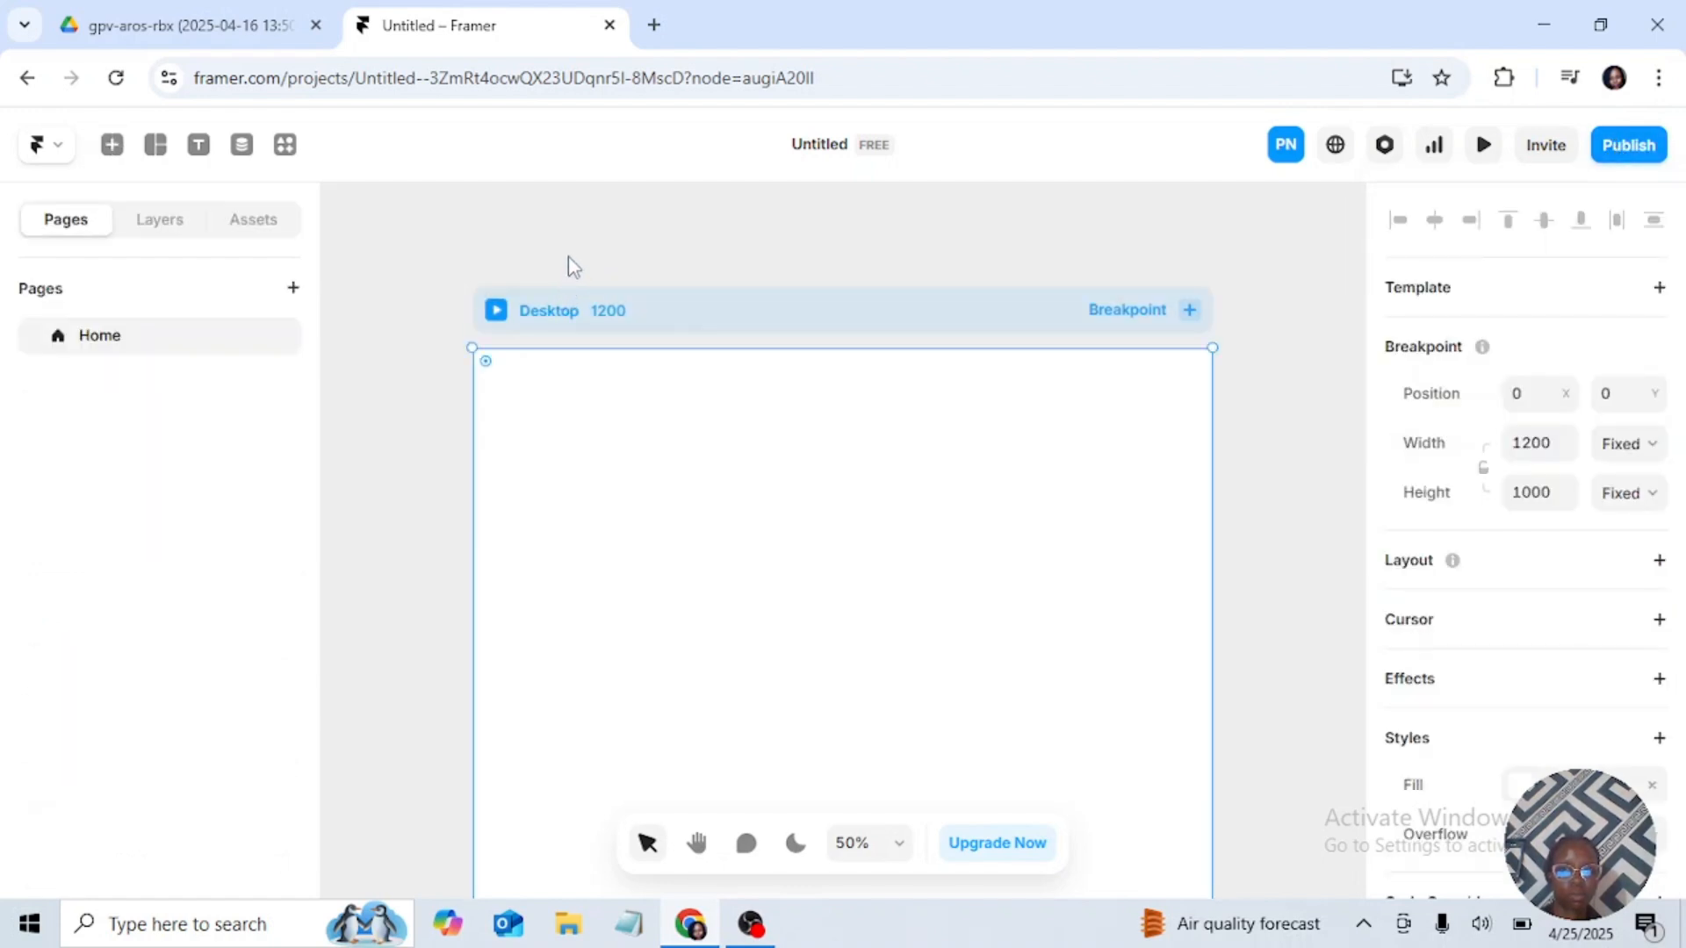
{"action": "left_click", "coordinate": [567, 258]}
Step: Rename the untitled project as "Website"
{"action": "left_click", "coordinate": [819, 146]}
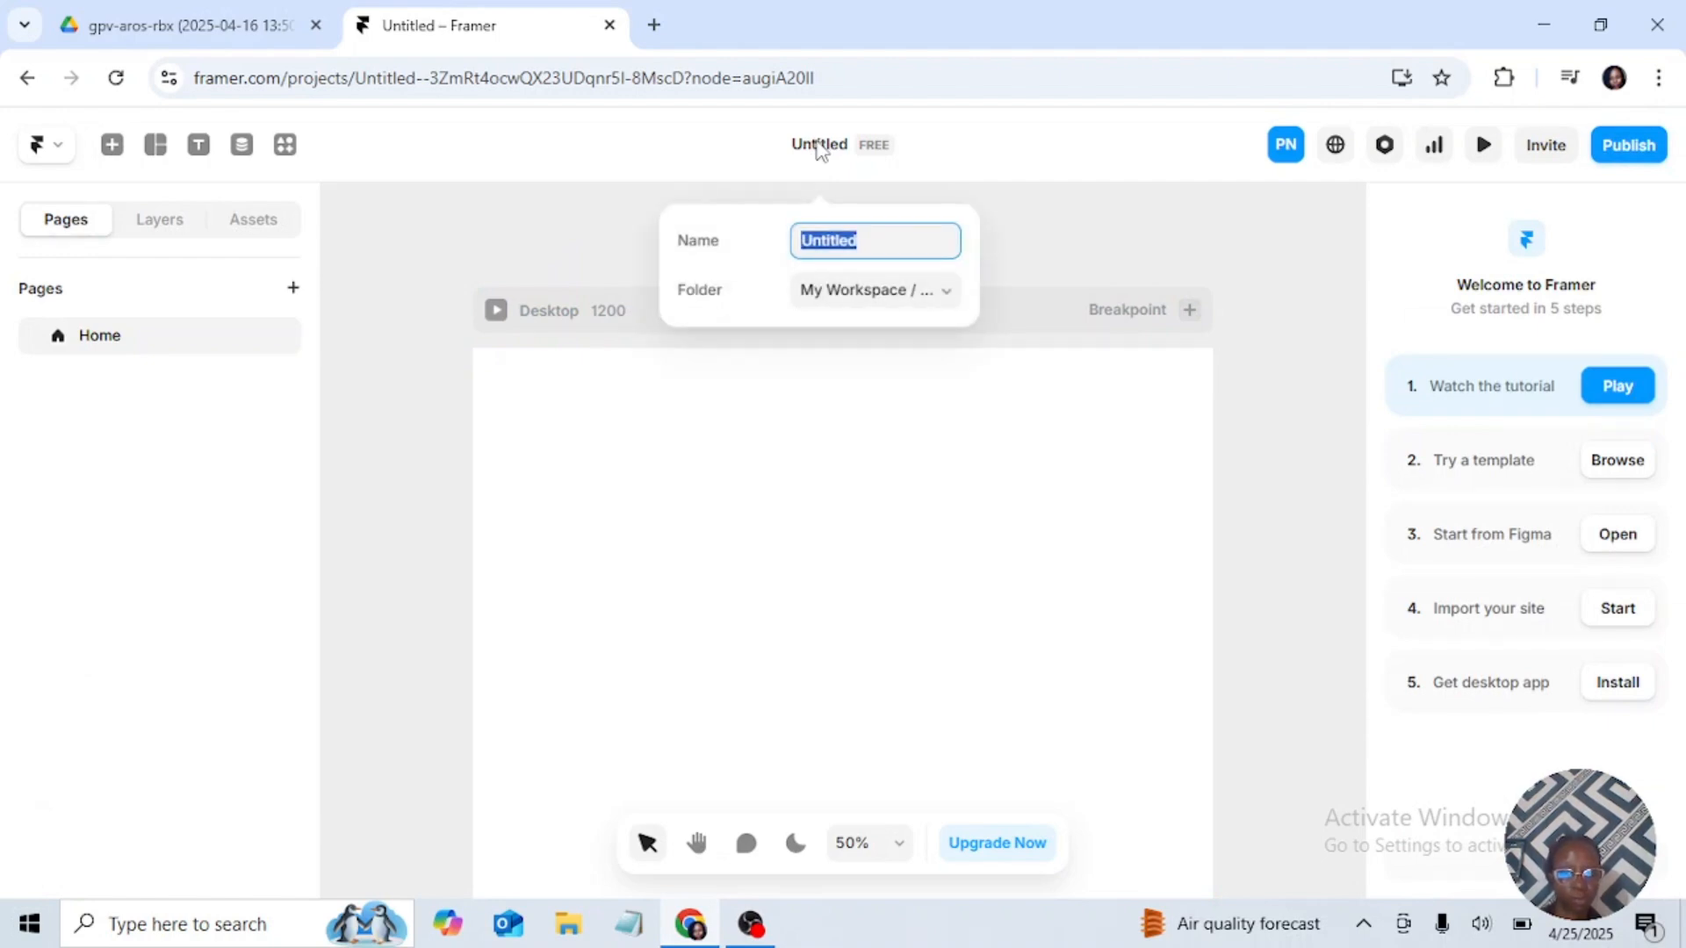
{"action": "key", "text": "BackSpace"}
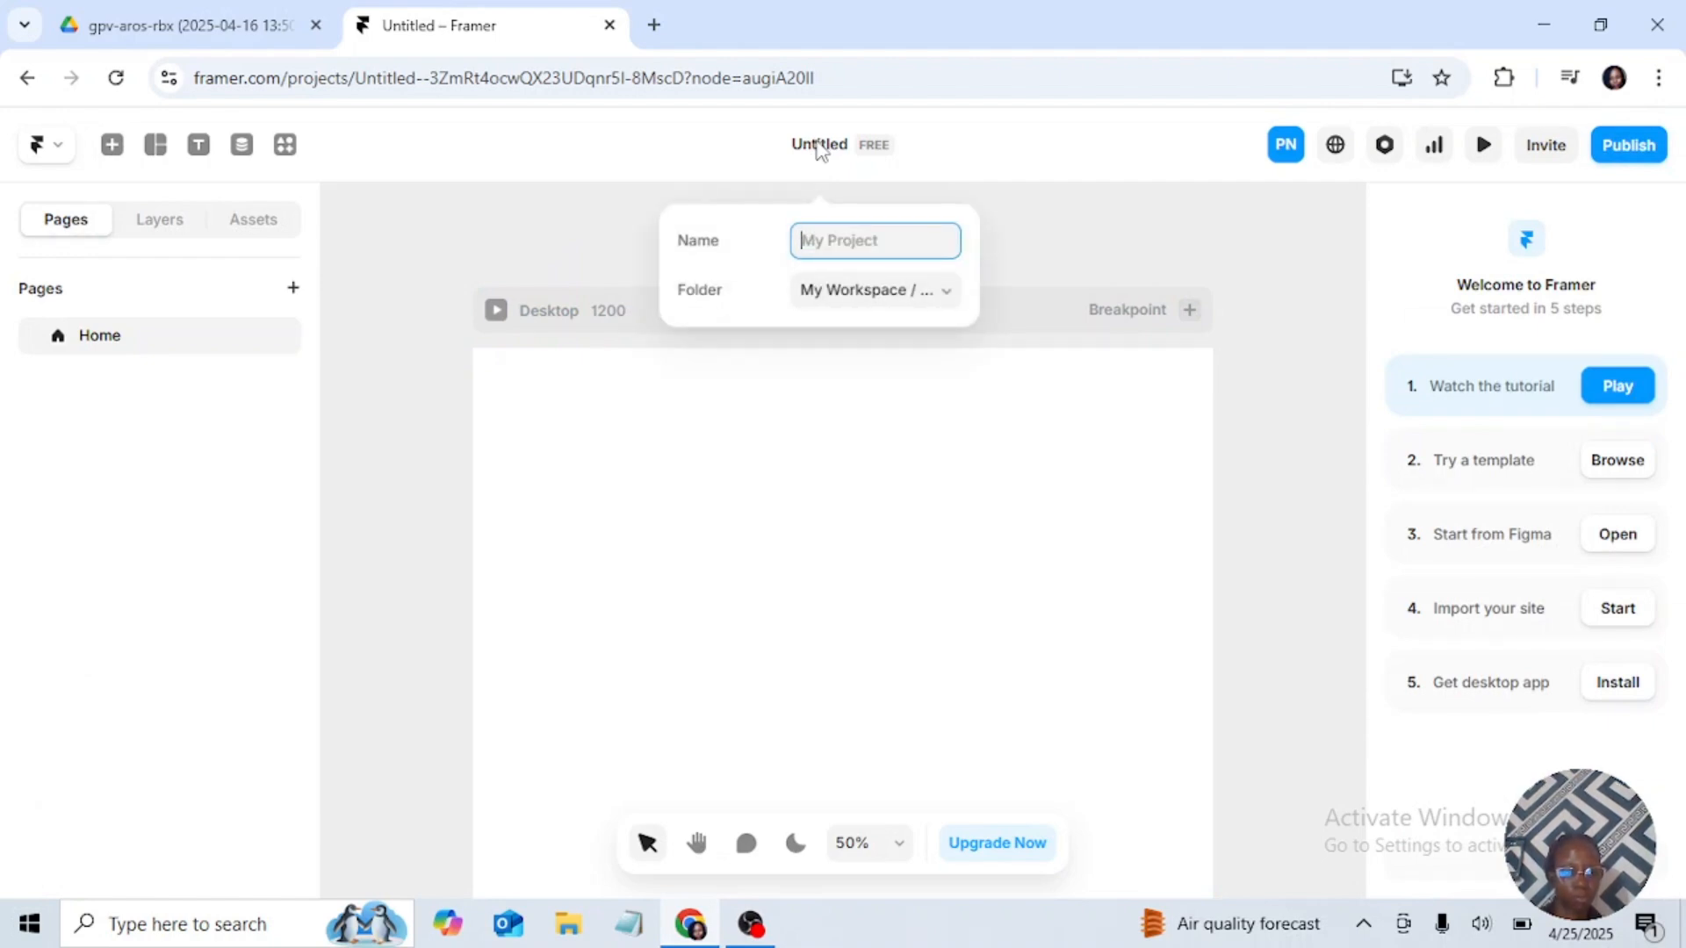
{"action": "type", "text": "My"}
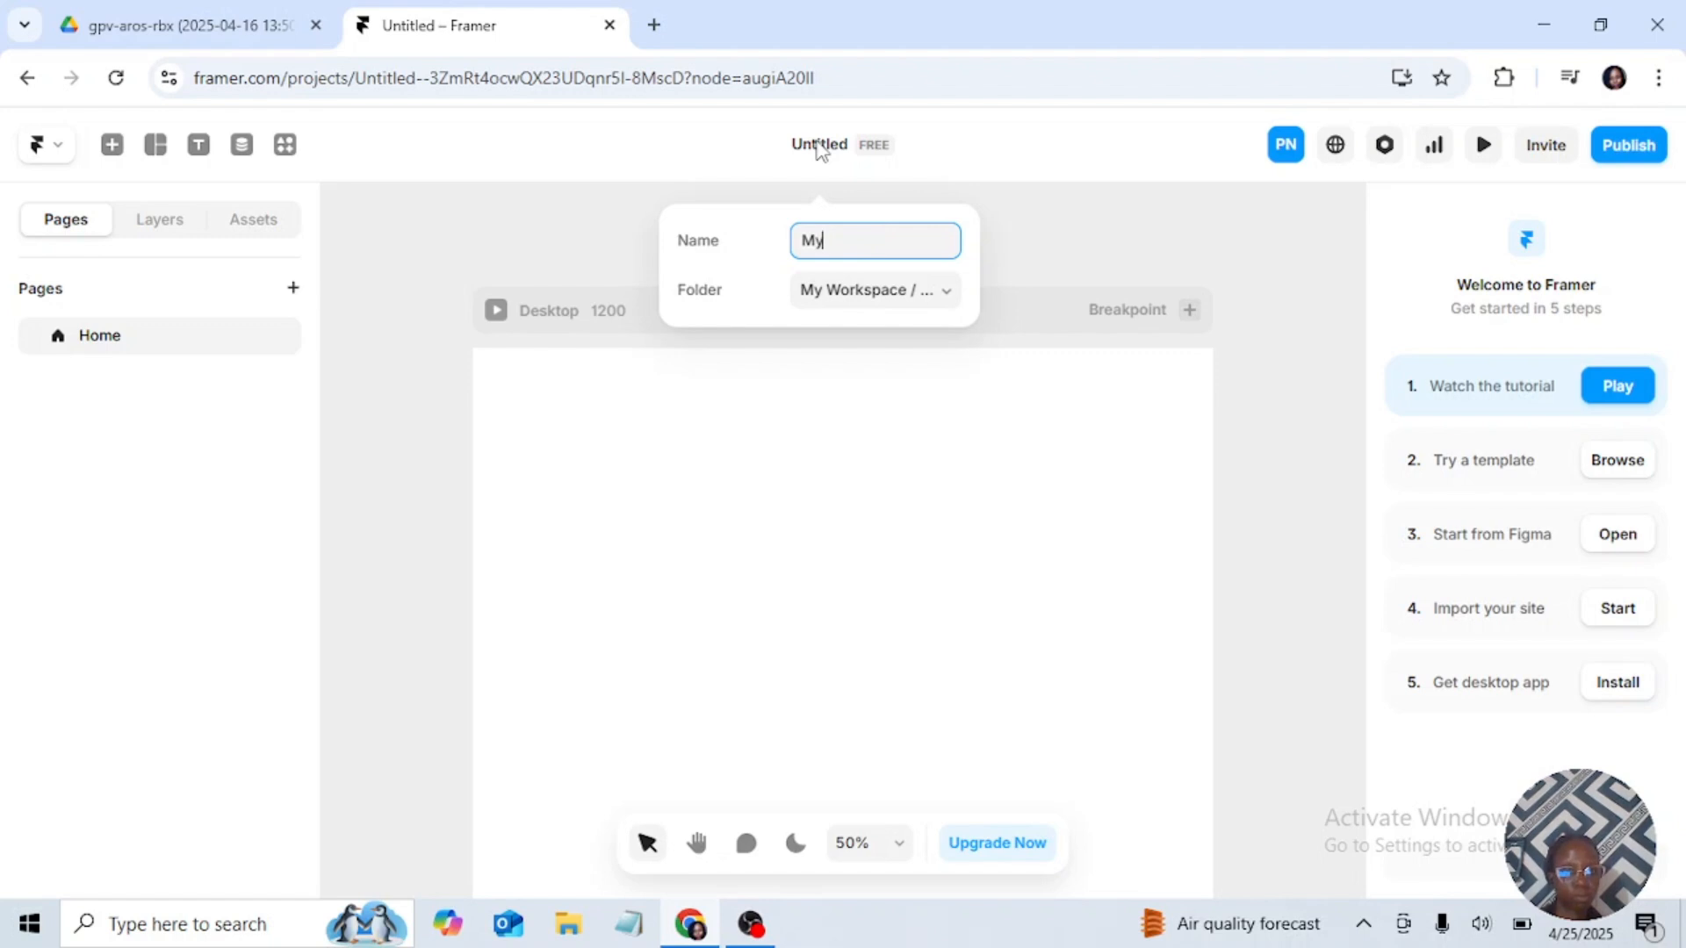
{"action": "type", "text": " Web"}
{"action": "key", "text": "BackSpace"}
{"action": "key", "text": "BackSpace"}
{"action": "key", "text": "BackSpace"}
{"action": "key", "text": "BackSpace"}
{"action": "key", "text": "BackSpace"}
{"action": "key", "text": "BackSpace"}
{"action": "type", "text": "Website"}
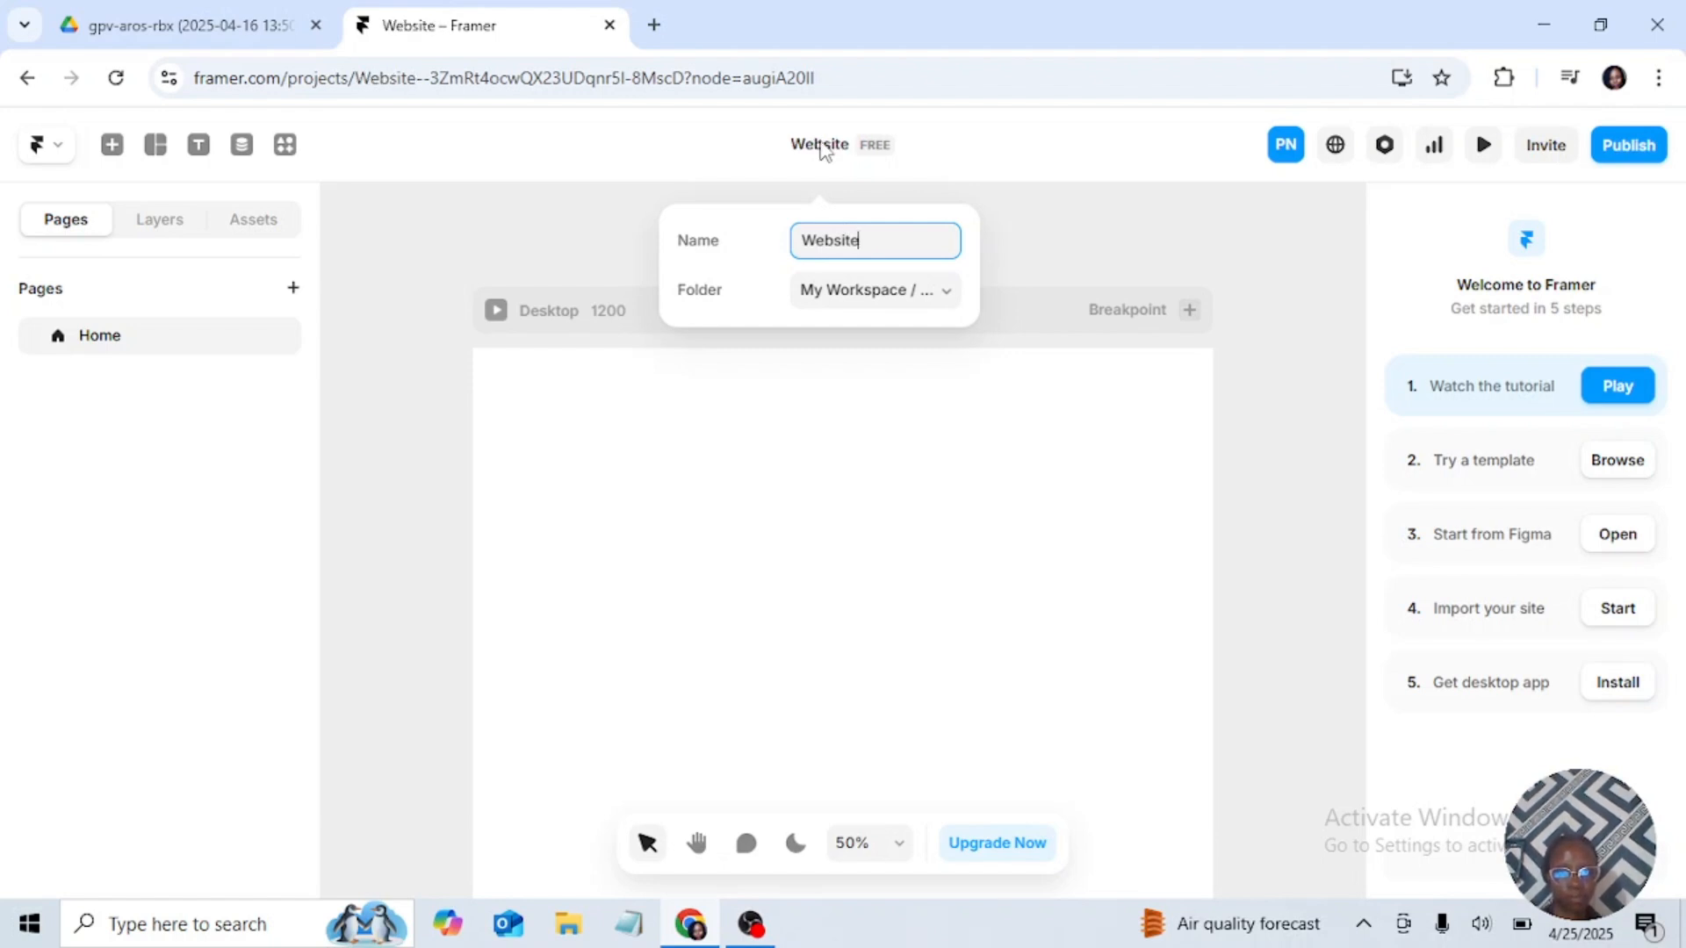
{"action": "left_click", "coordinate": [1110, 230]}
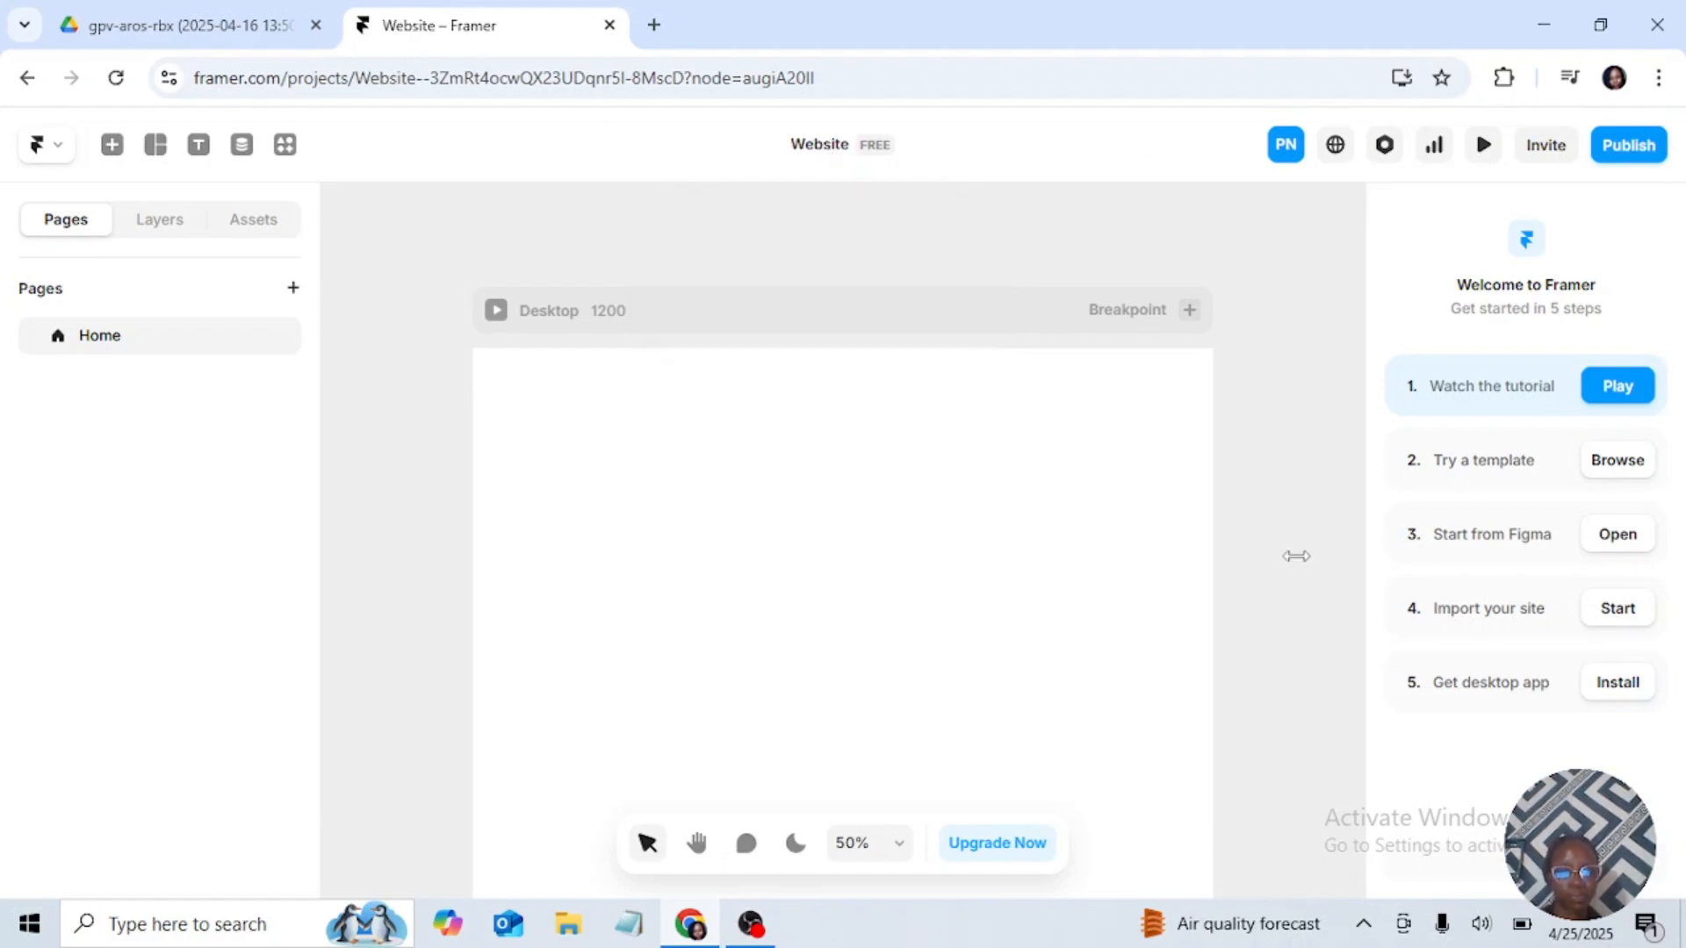
Step: Insert the first light navigation bar, with Features, Gallery and Blog links beside the logo, into the Desktop page
{"action": "left_click", "coordinate": [676, 318]}
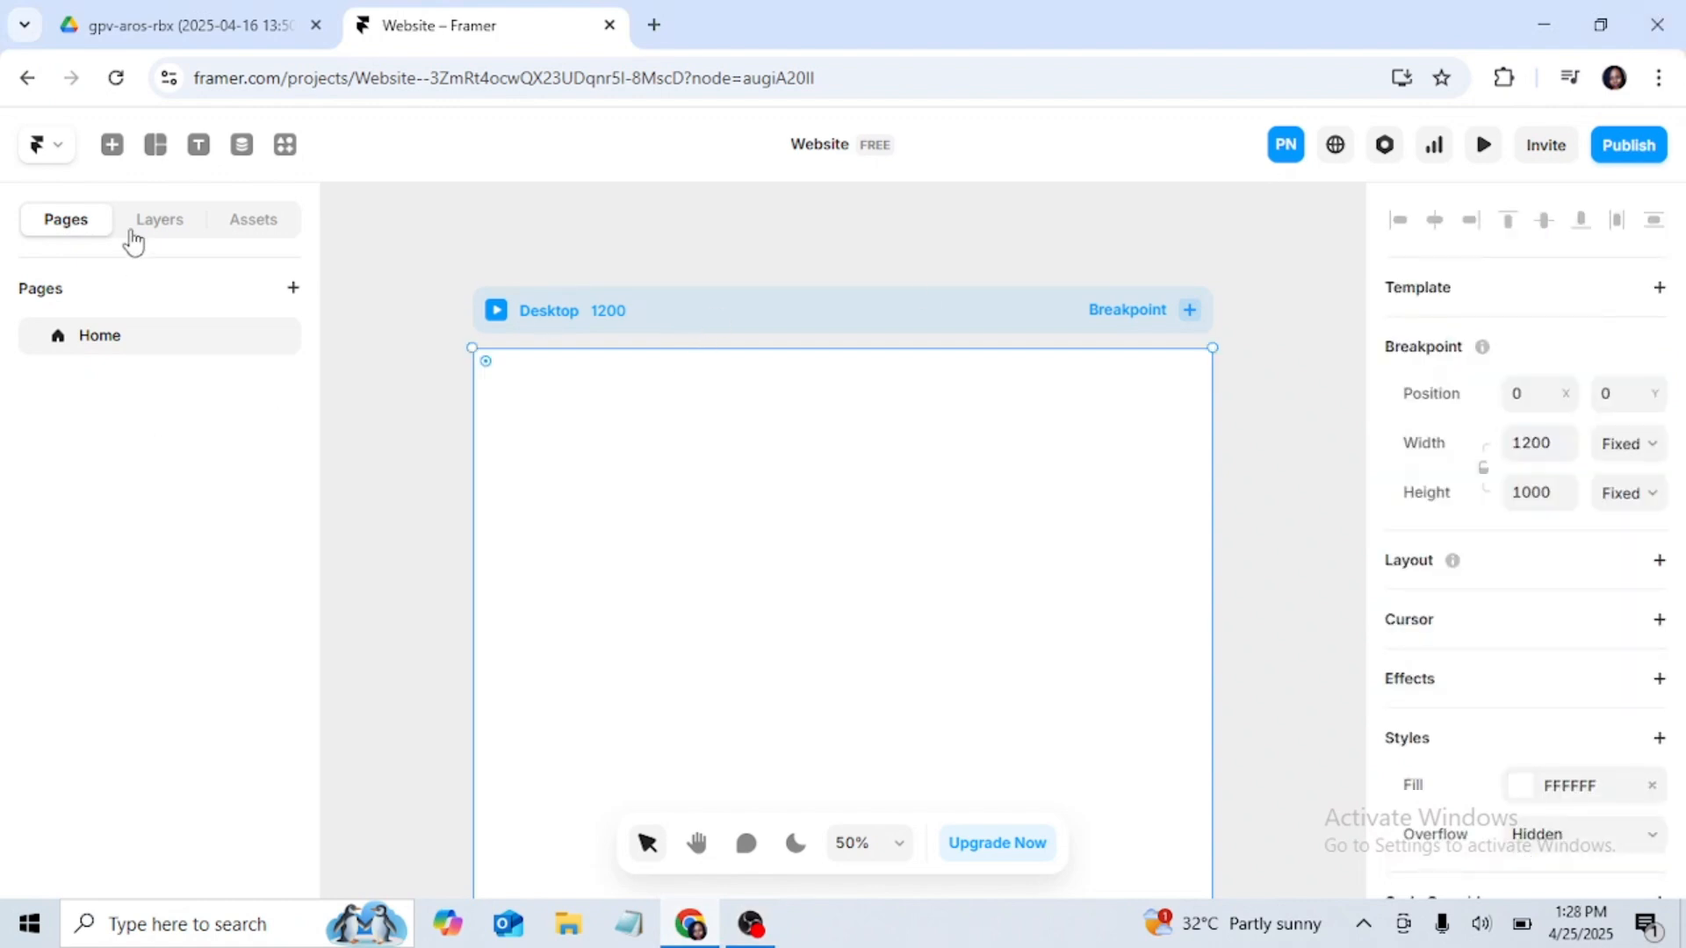
{"action": "left_click", "coordinate": [113, 146]}
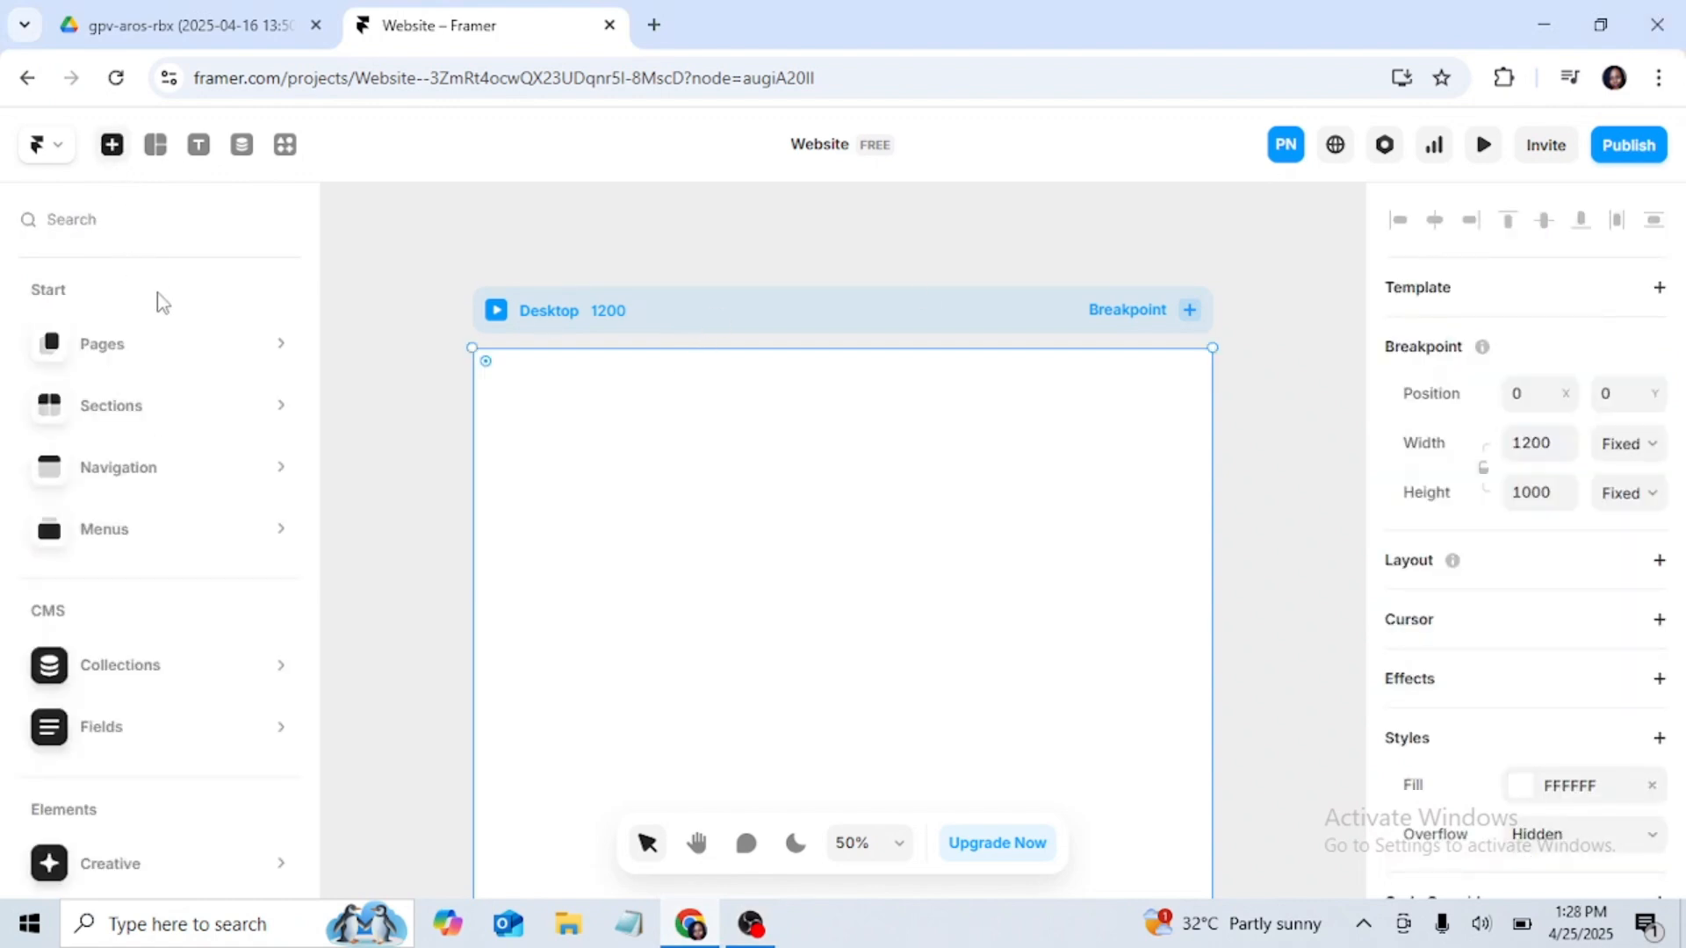
{"action": "mouse_move", "coordinate": [181, 386]}
{"action": "mouse_move", "coordinate": [188, 448]}
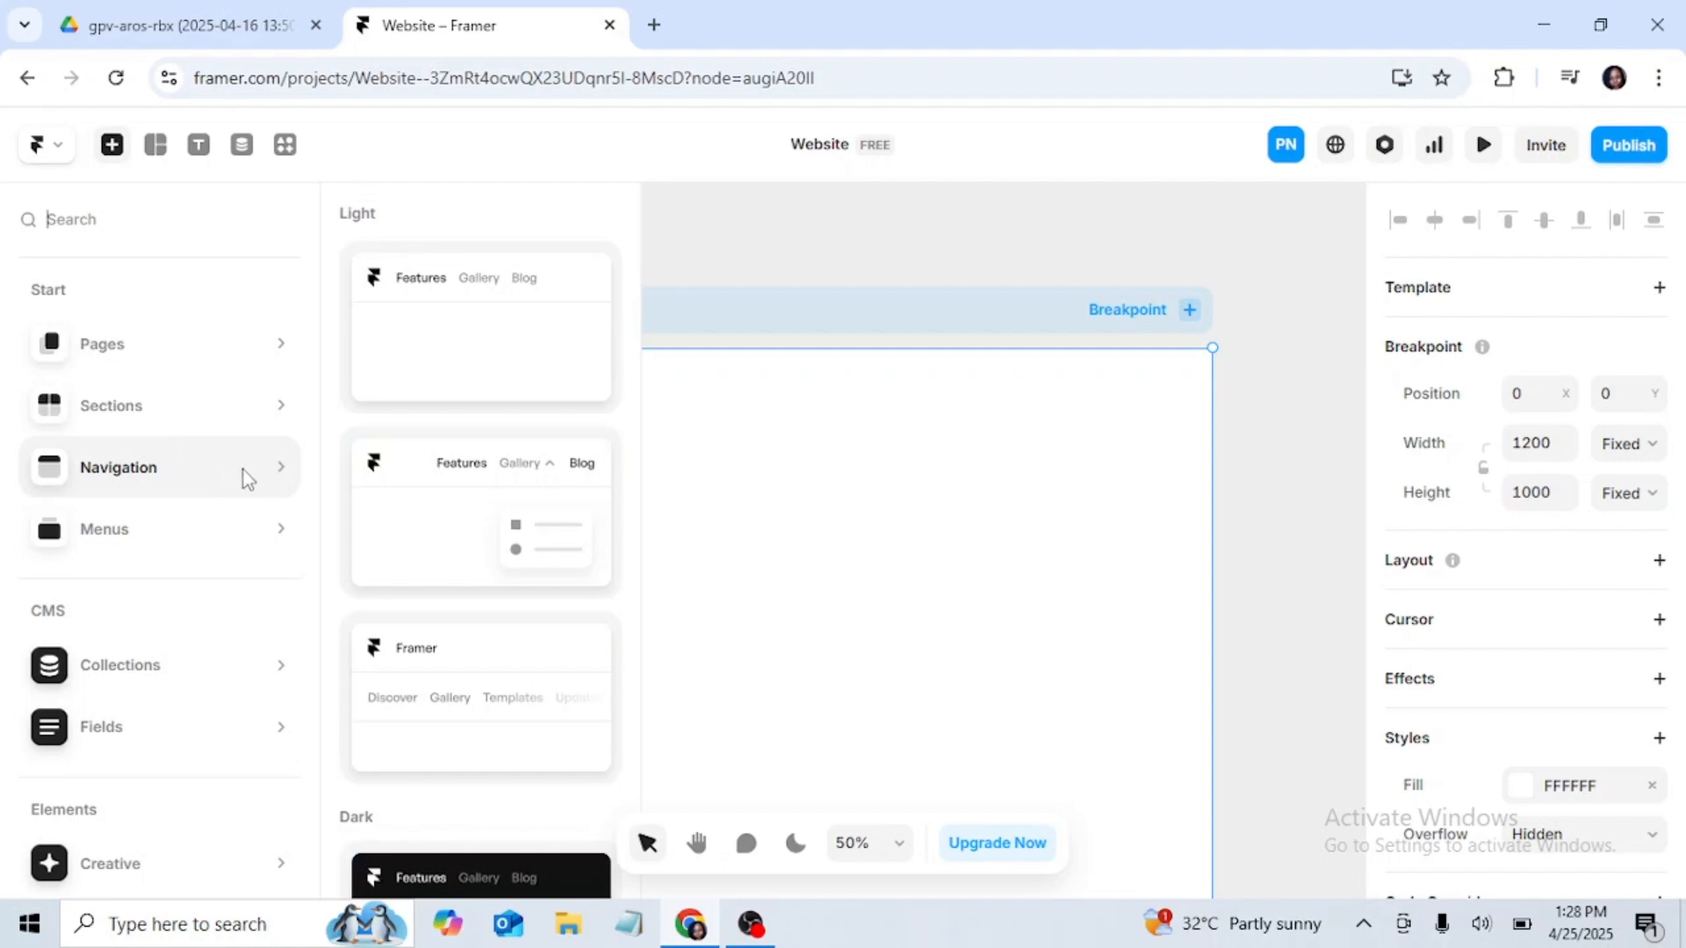
{"action": "scroll", "coordinate": [536, 395], "scroll_direction": "down", "scroll_amount": 2}
{"action": "scroll", "coordinate": [534, 448], "scroll_direction": "down", "scroll_amount": 5}
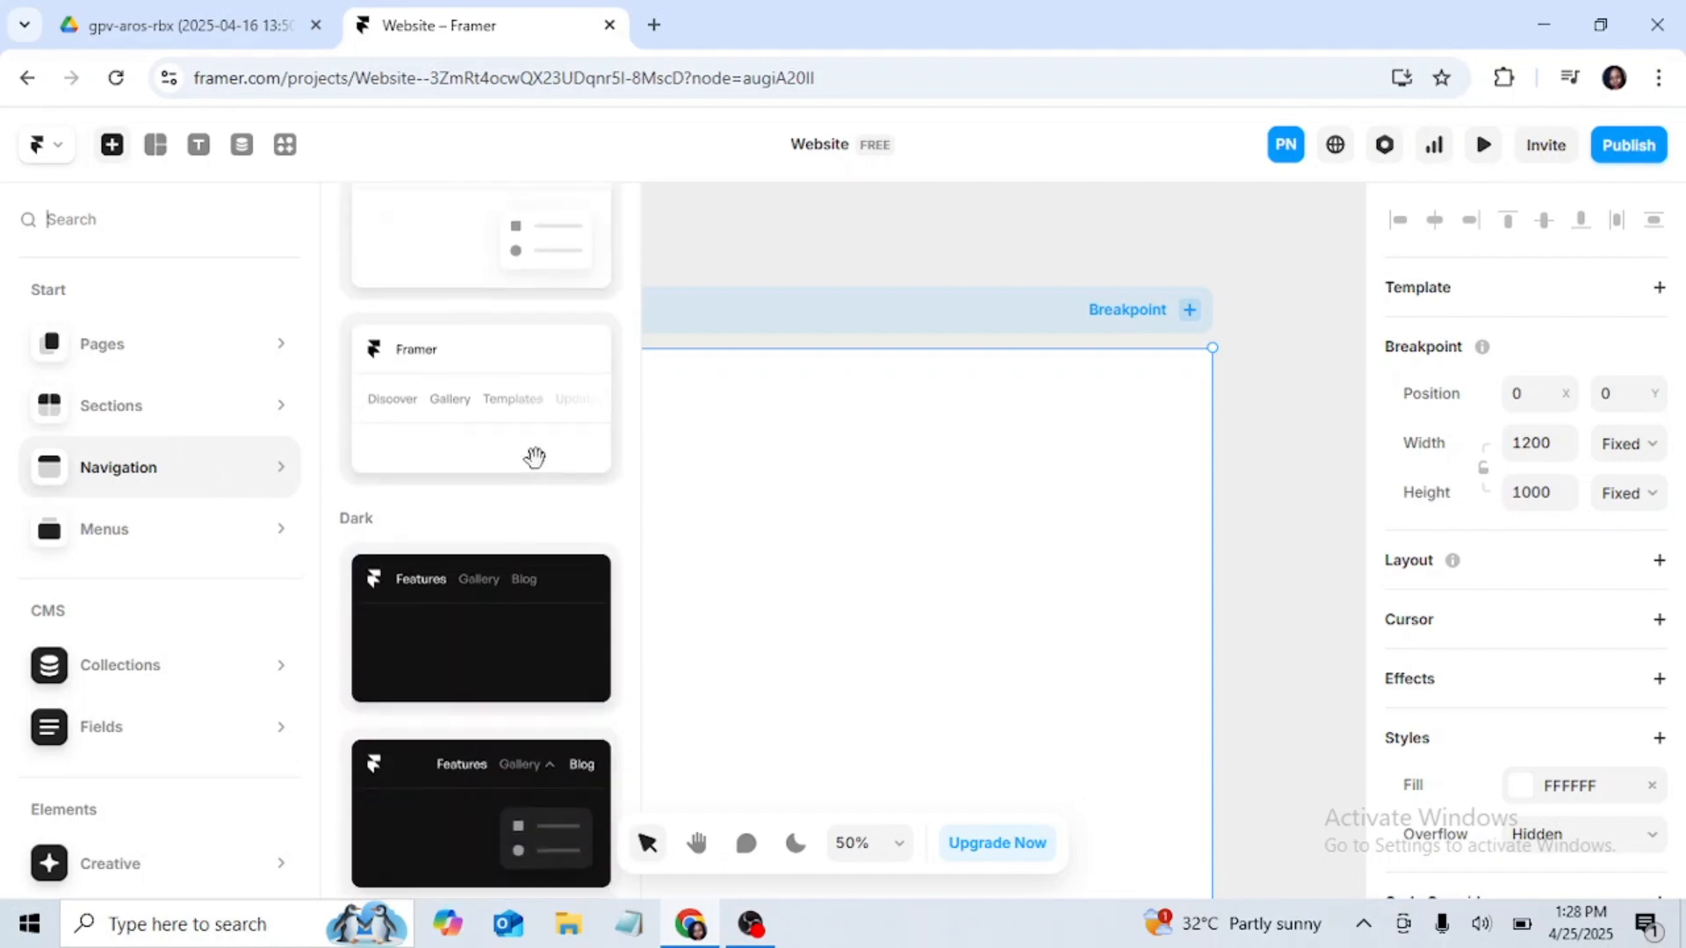
{"action": "scroll", "coordinate": [556, 716], "scroll_direction": "up", "scroll_amount": 3}
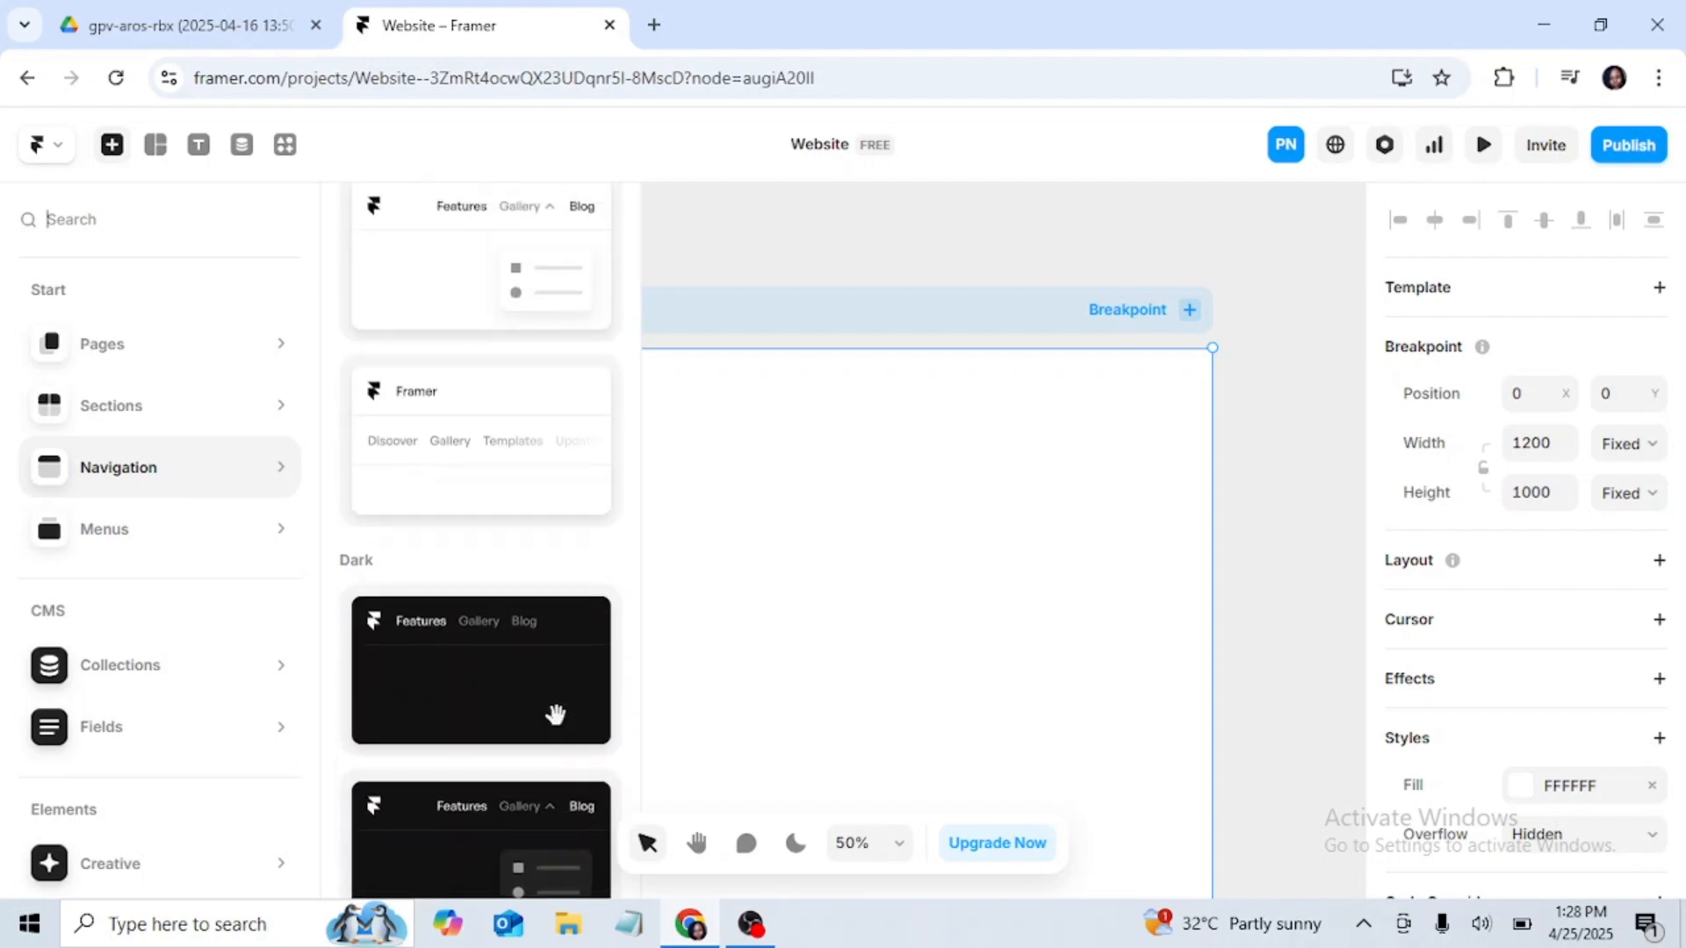
{"action": "scroll", "coordinate": [554, 711], "scroll_direction": "down", "scroll_amount": 3}
{"action": "scroll", "coordinate": [553, 709], "scroll_direction": "up", "scroll_amount": 3}
{"action": "scroll", "coordinate": [546, 610], "scroll_direction": "up", "scroll_amount": 3}
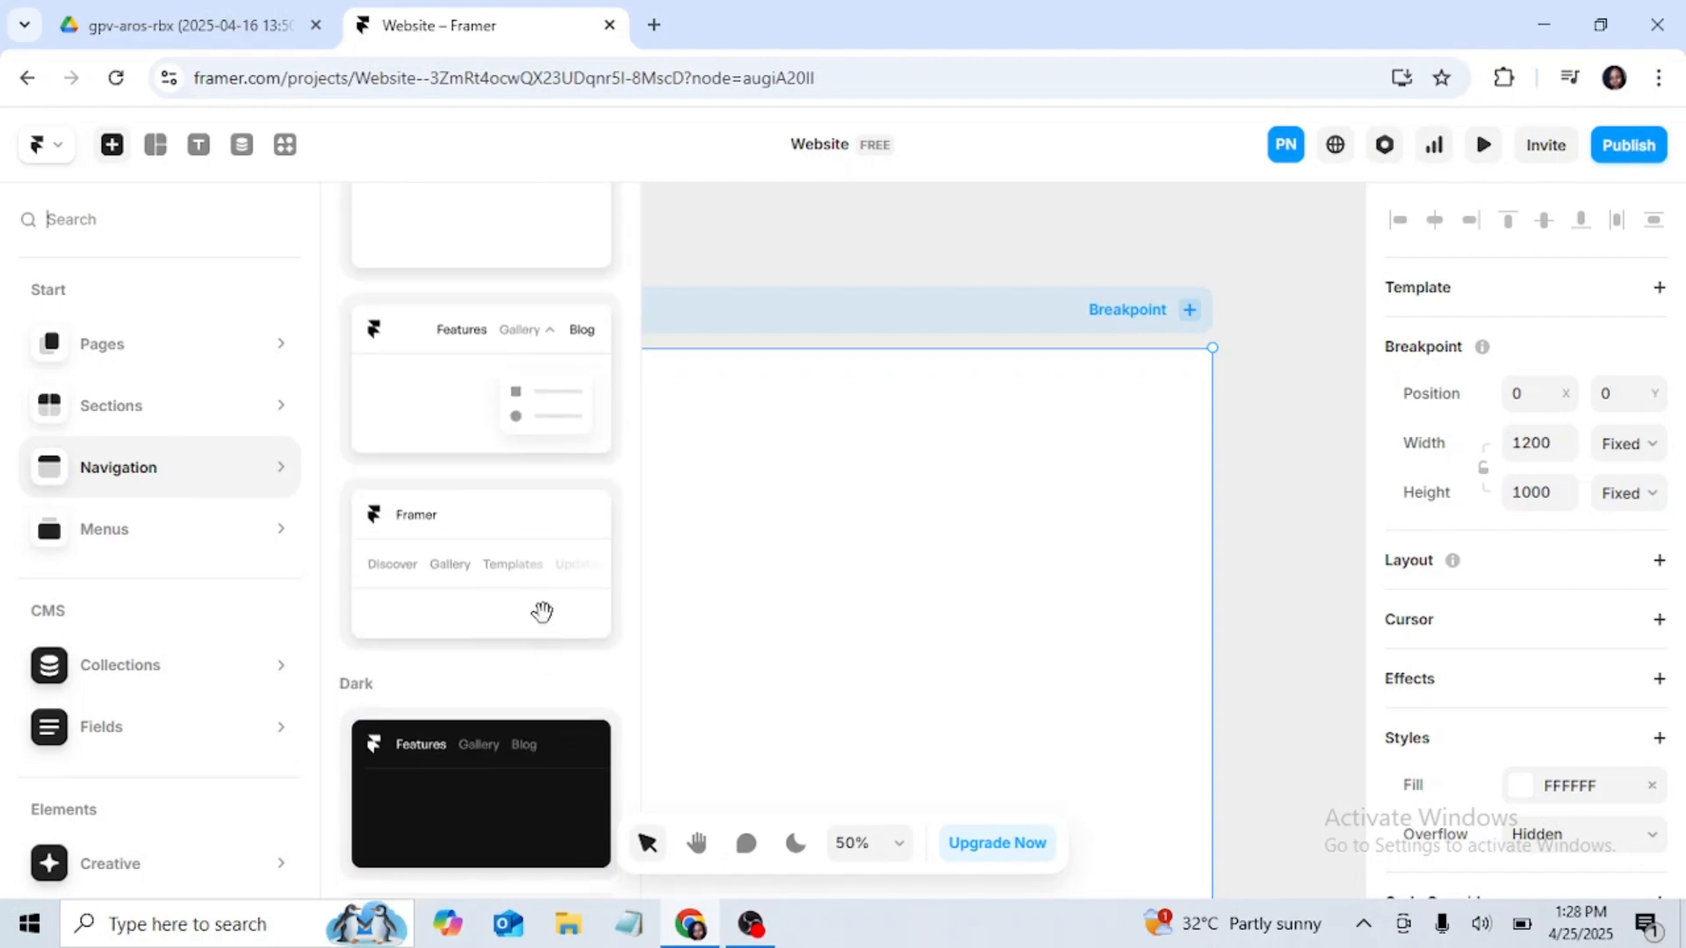
{"action": "scroll", "coordinate": [520, 484], "scroll_direction": "up", "scroll_amount": 1}
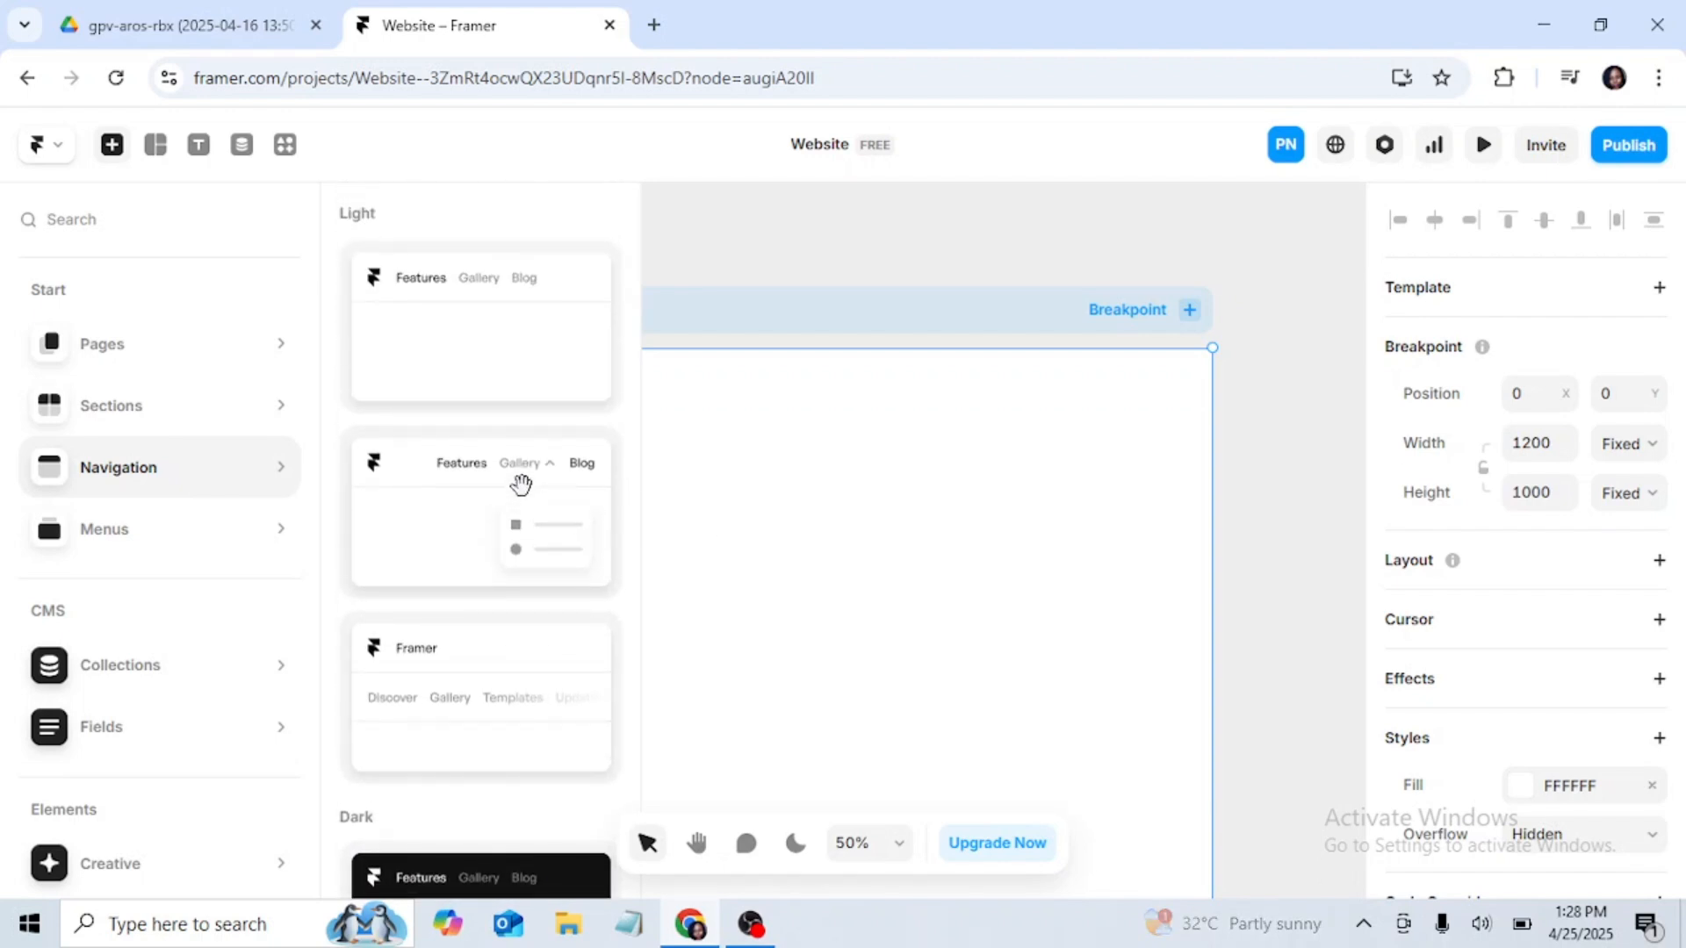
{"action": "left_click", "coordinate": [490, 330]}
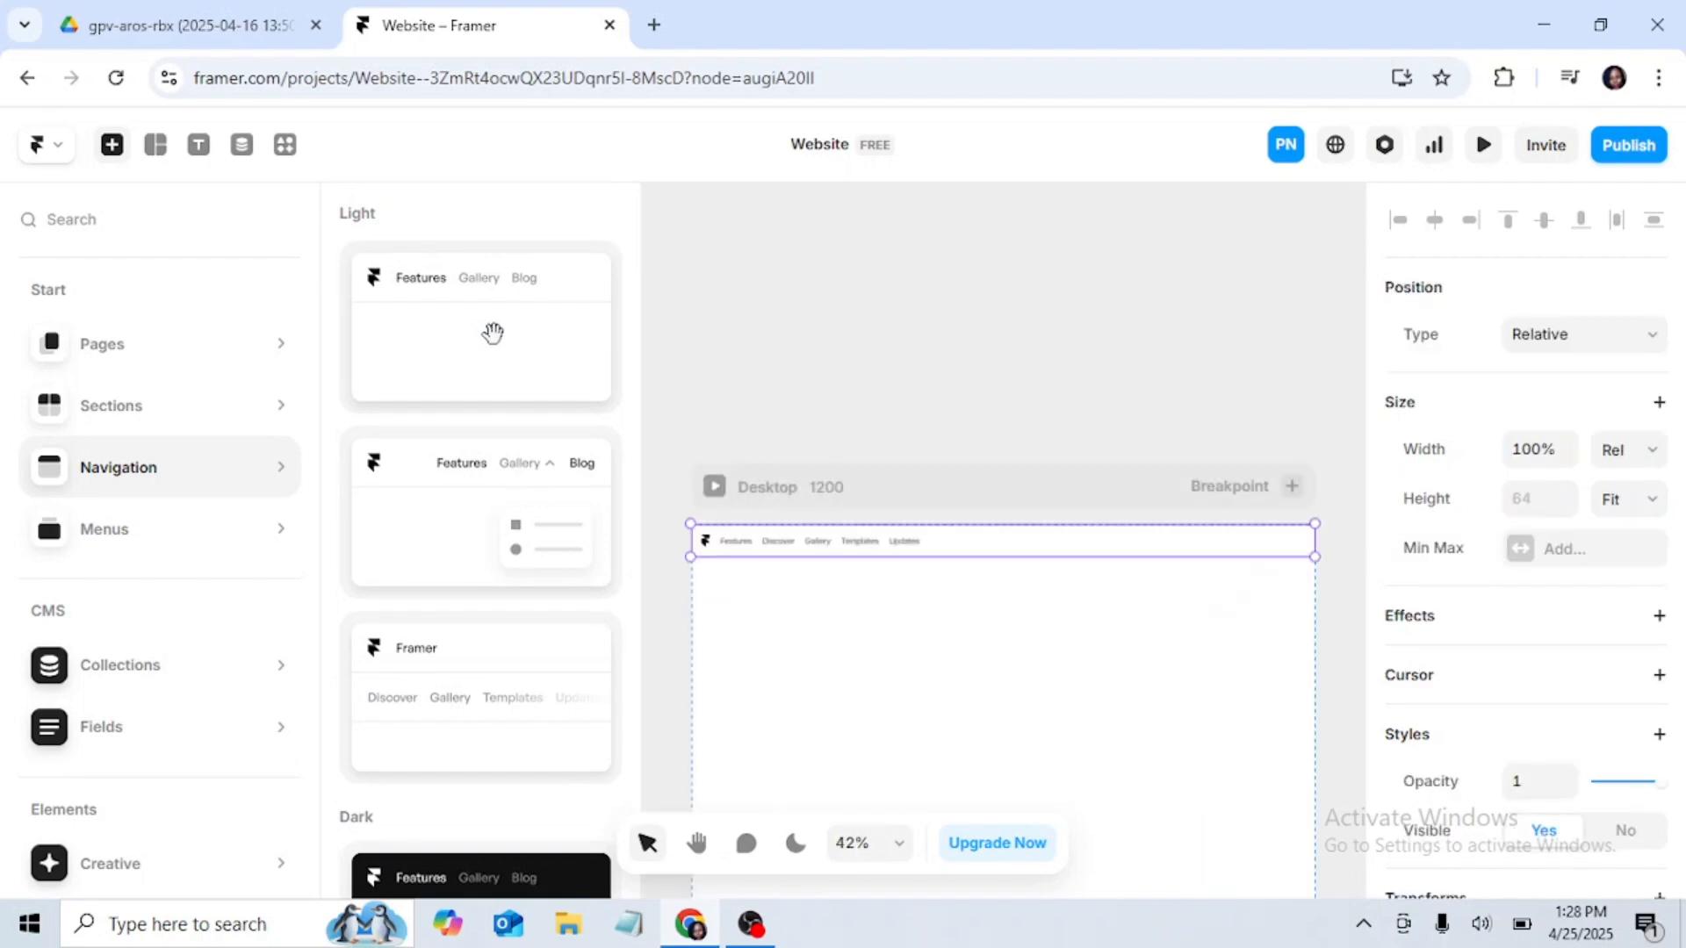
Step: Open the inserted navigation bar's component for editing, dismissing the components introduction, and select its Desktop primary variant
{"action": "left_click", "coordinate": [683, 337]}
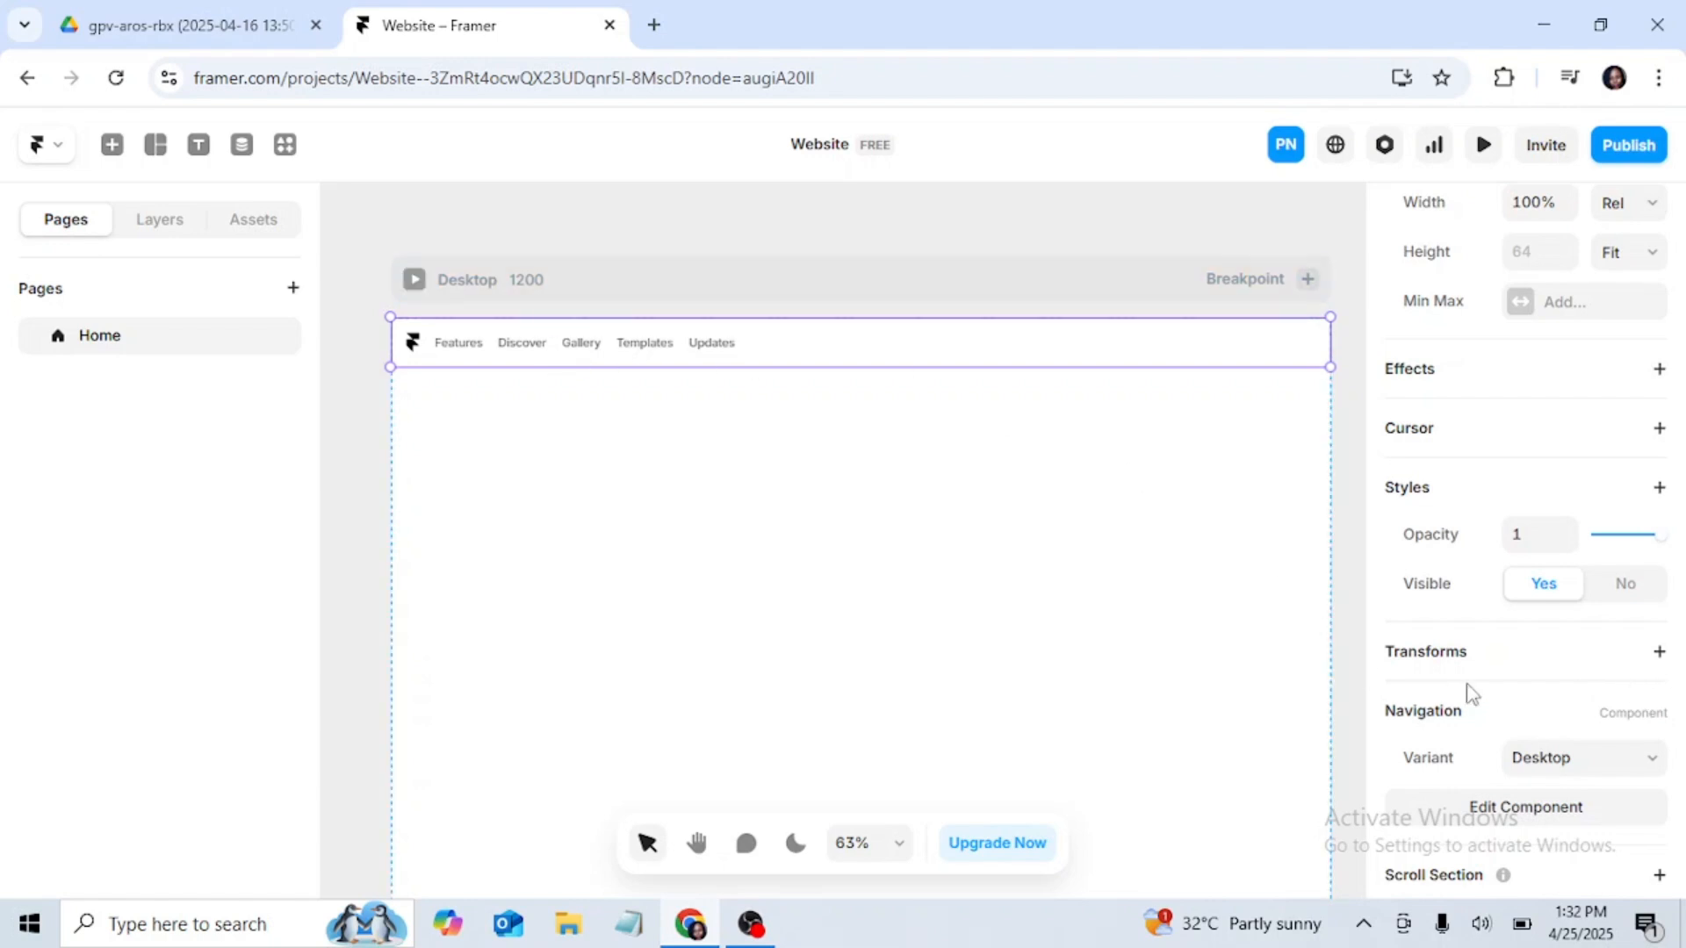
{"action": "scroll", "coordinate": [1484, 693], "scroll_direction": "down", "scroll_amount": 1}
{"action": "left_click", "coordinate": [1554, 732]}
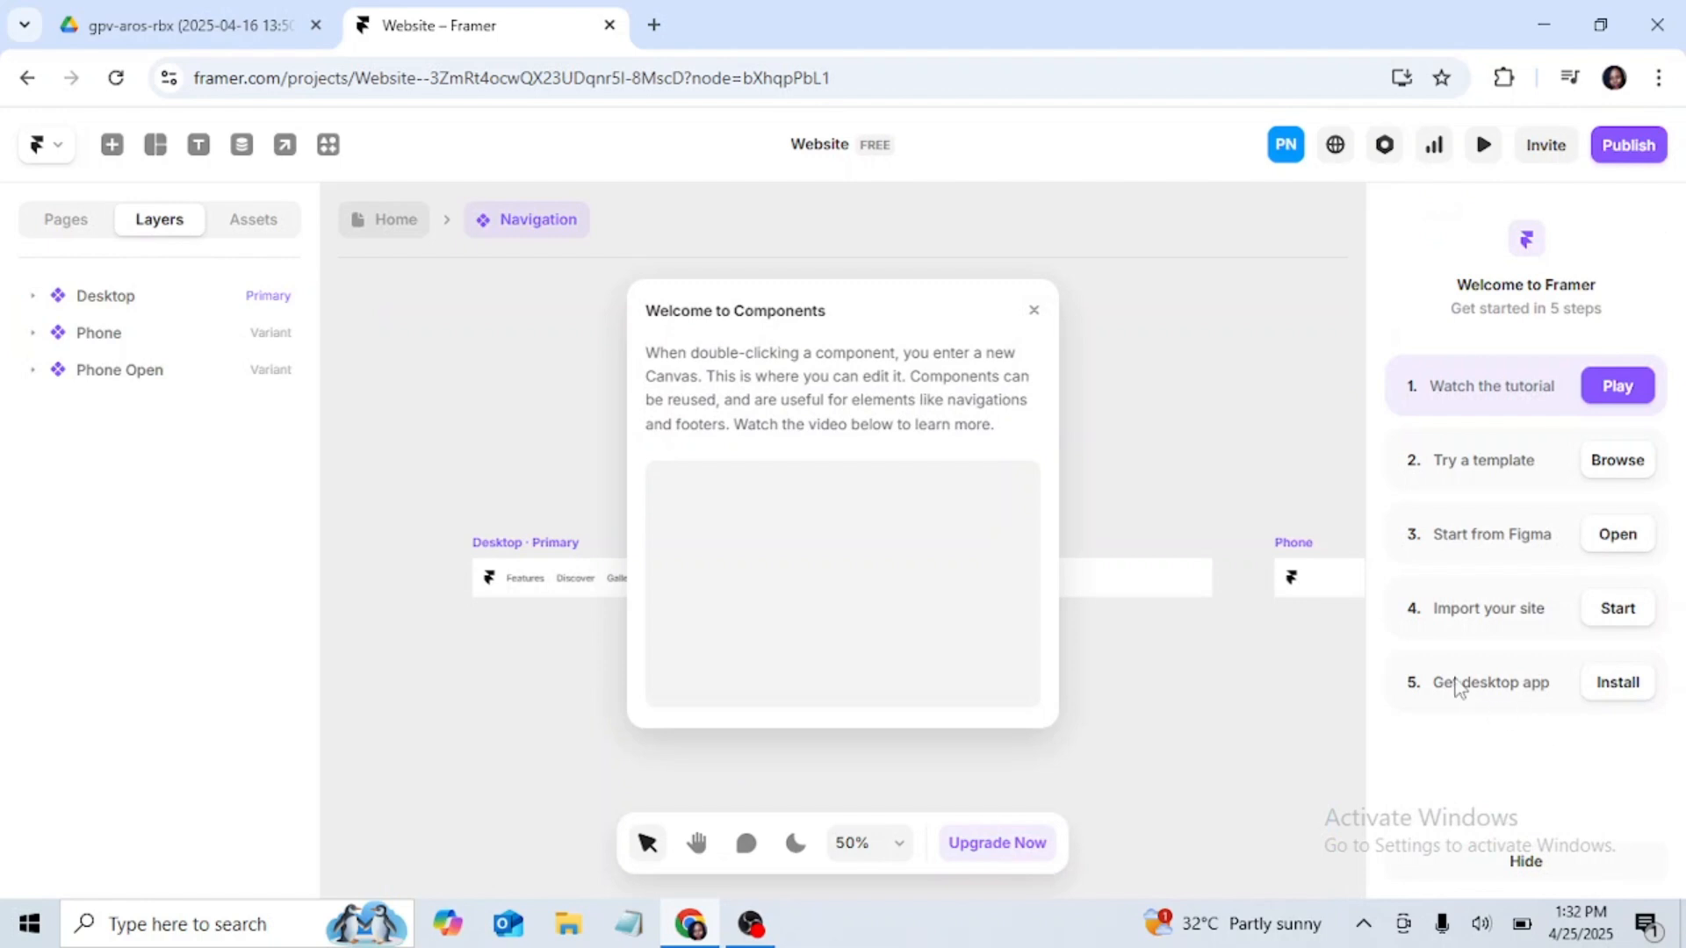
{"action": "left_click", "coordinate": [1038, 313]}
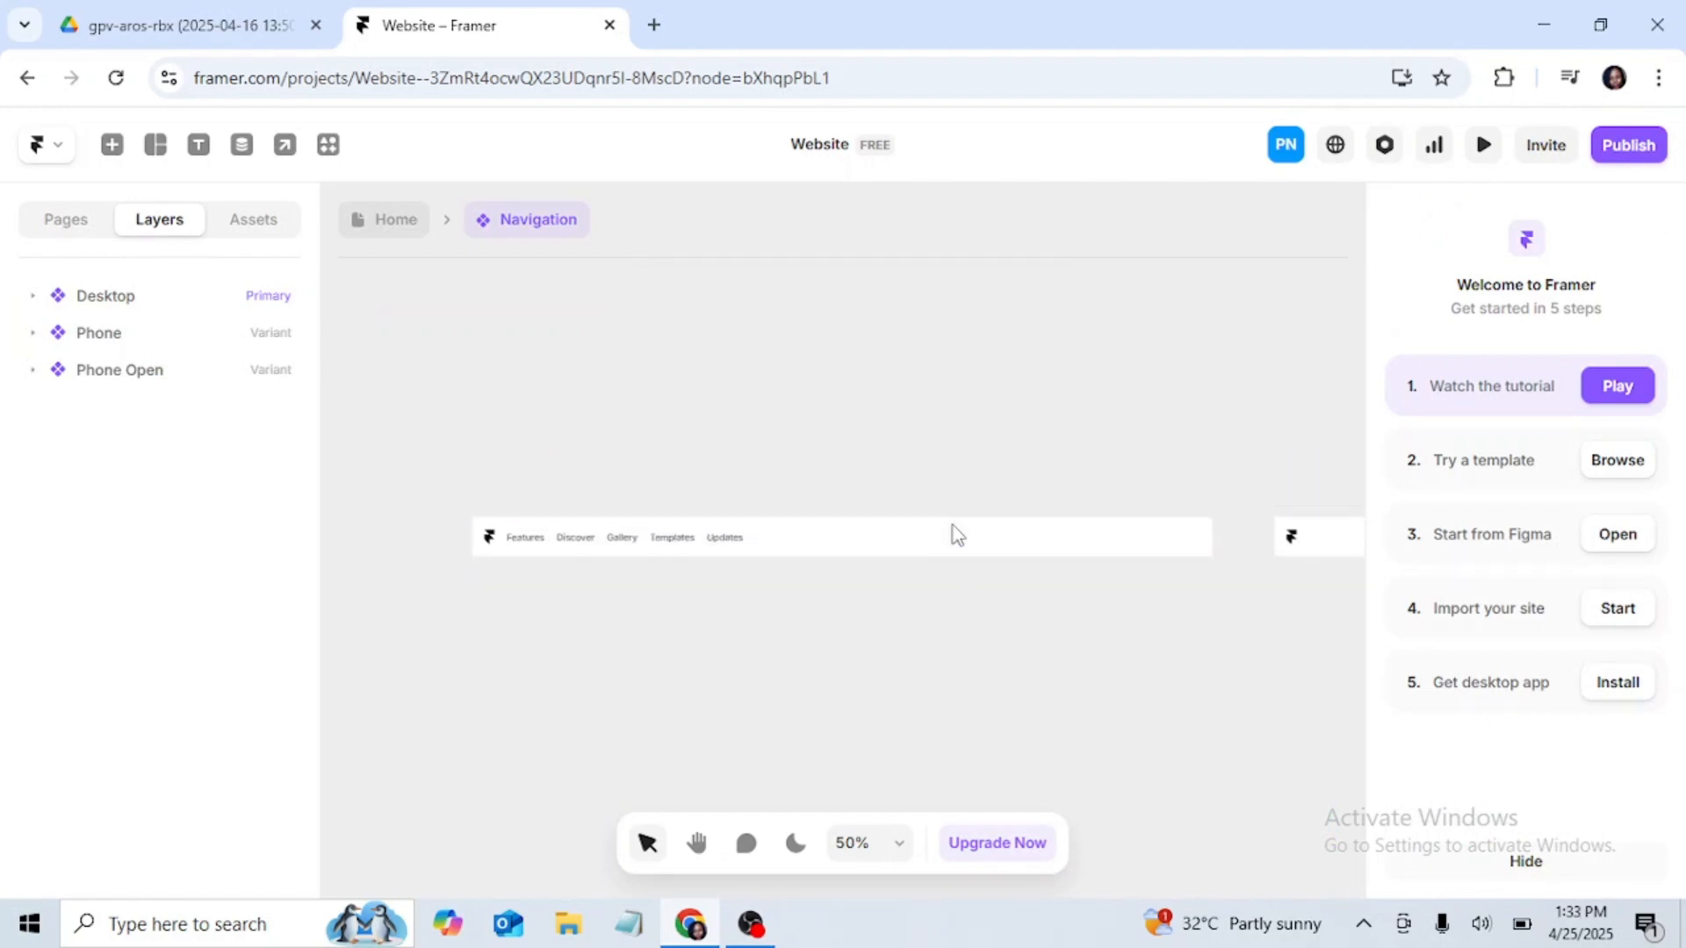
{"action": "left_click", "coordinate": [697, 844]}
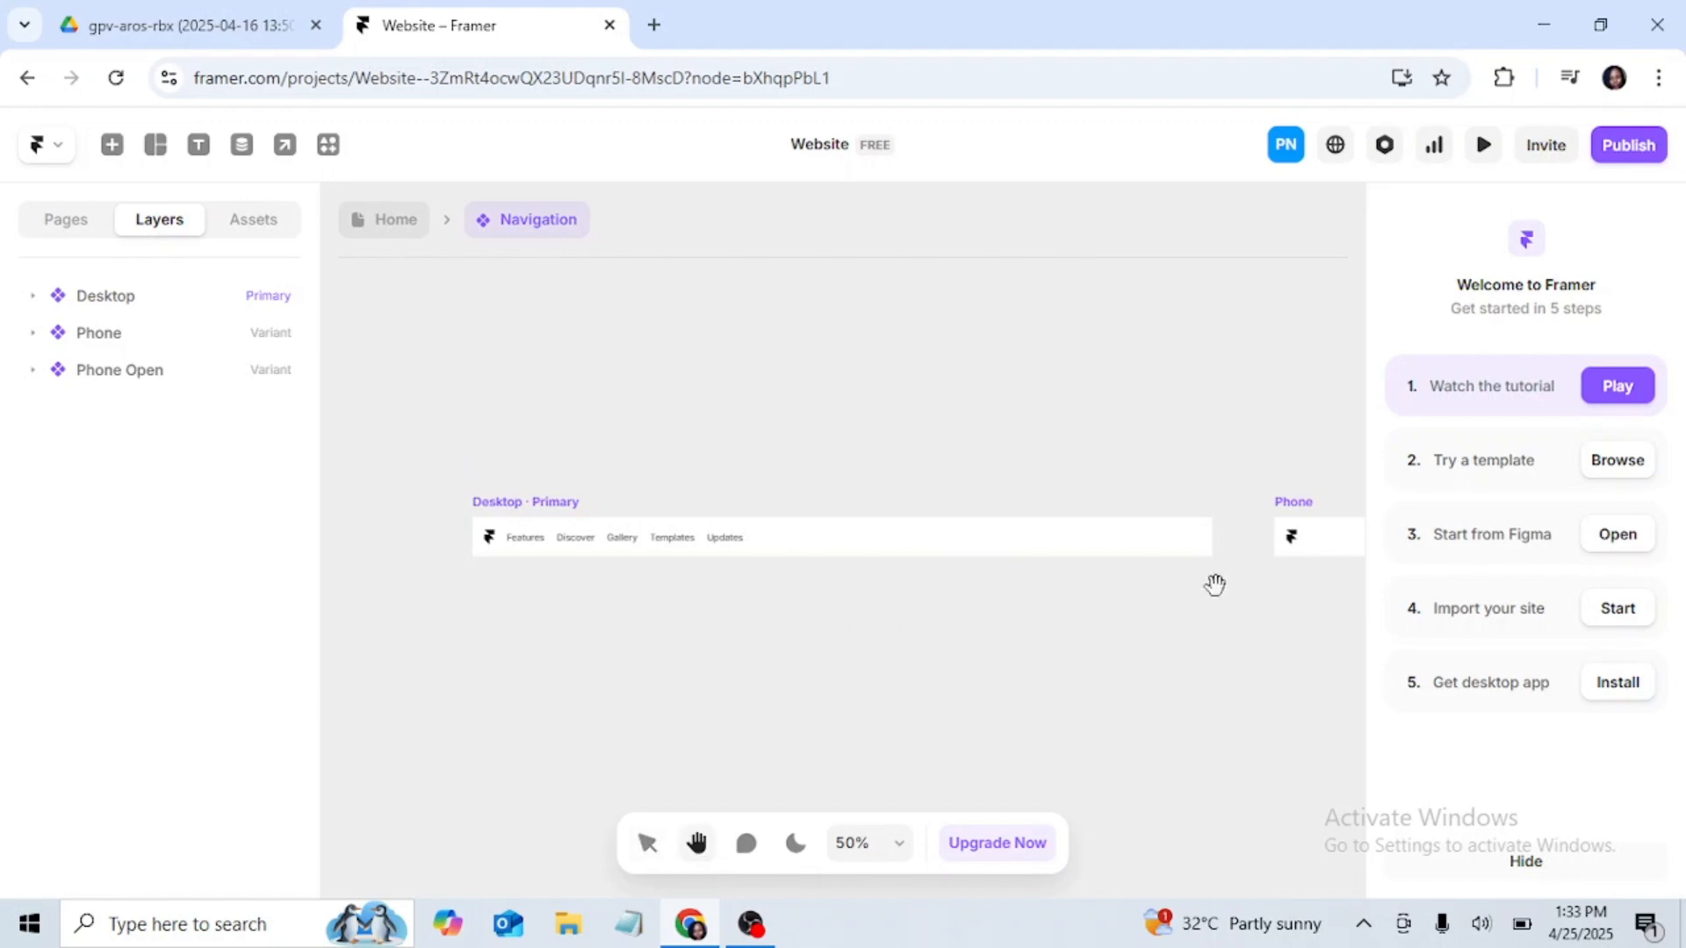
{"action": "left_click_drag", "start_coordinate": [1215, 585], "coordinate": [1177, 572]}
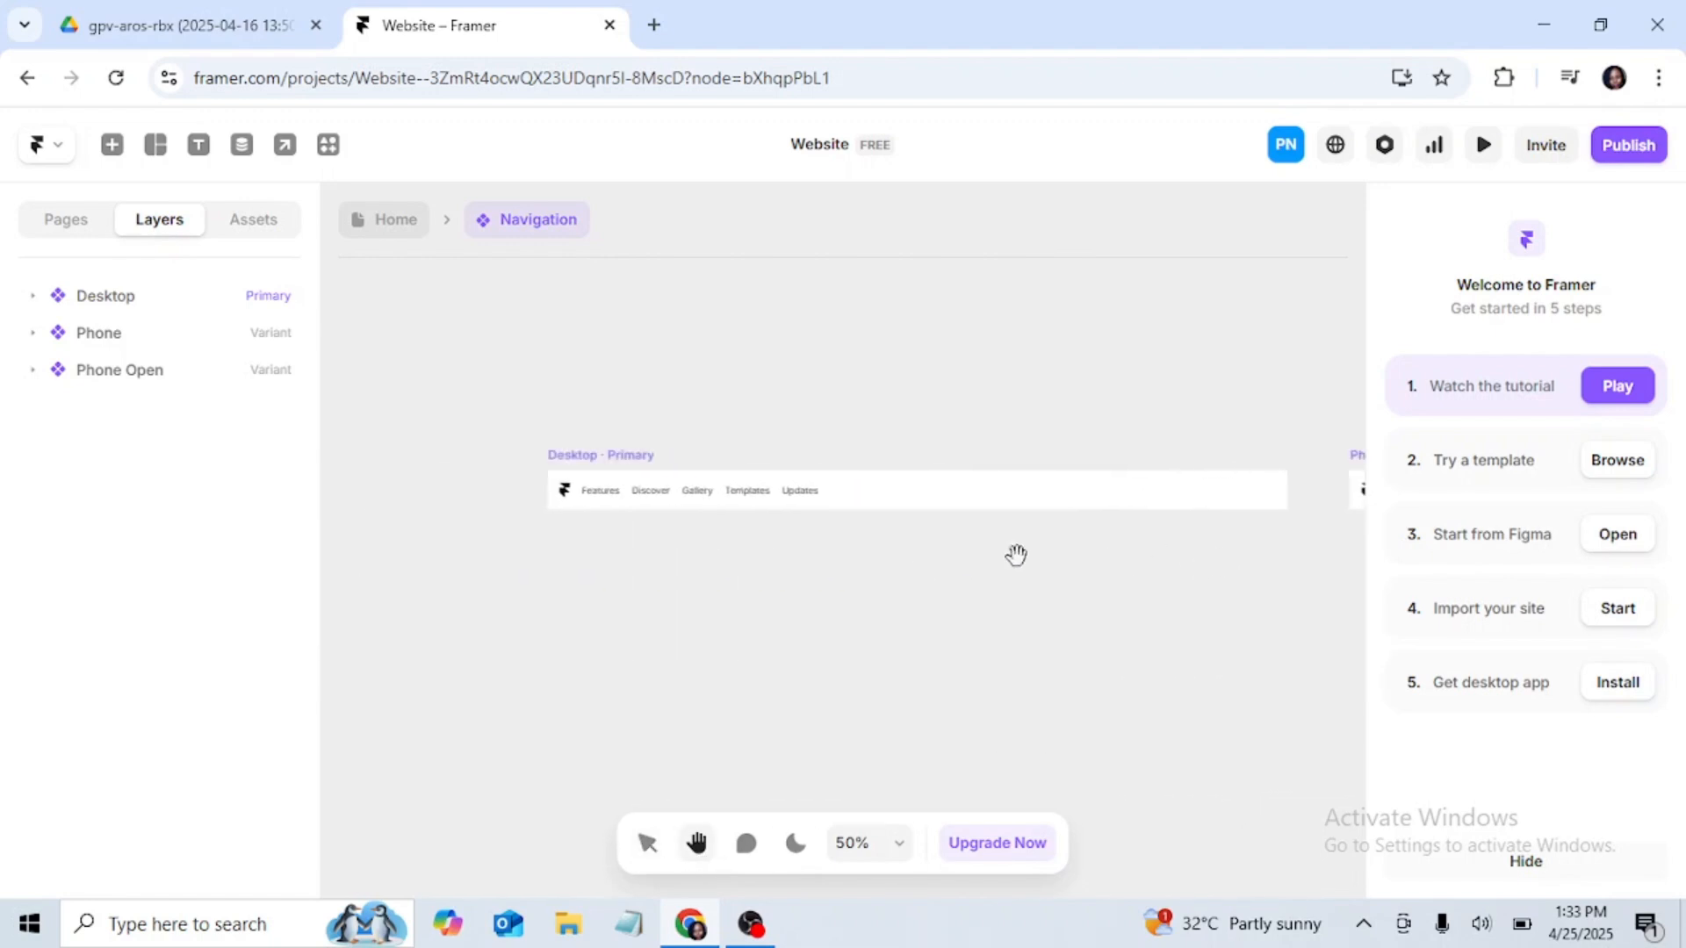
{"action": "left_click_drag", "start_coordinate": [805, 571], "coordinate": [772, 565]}
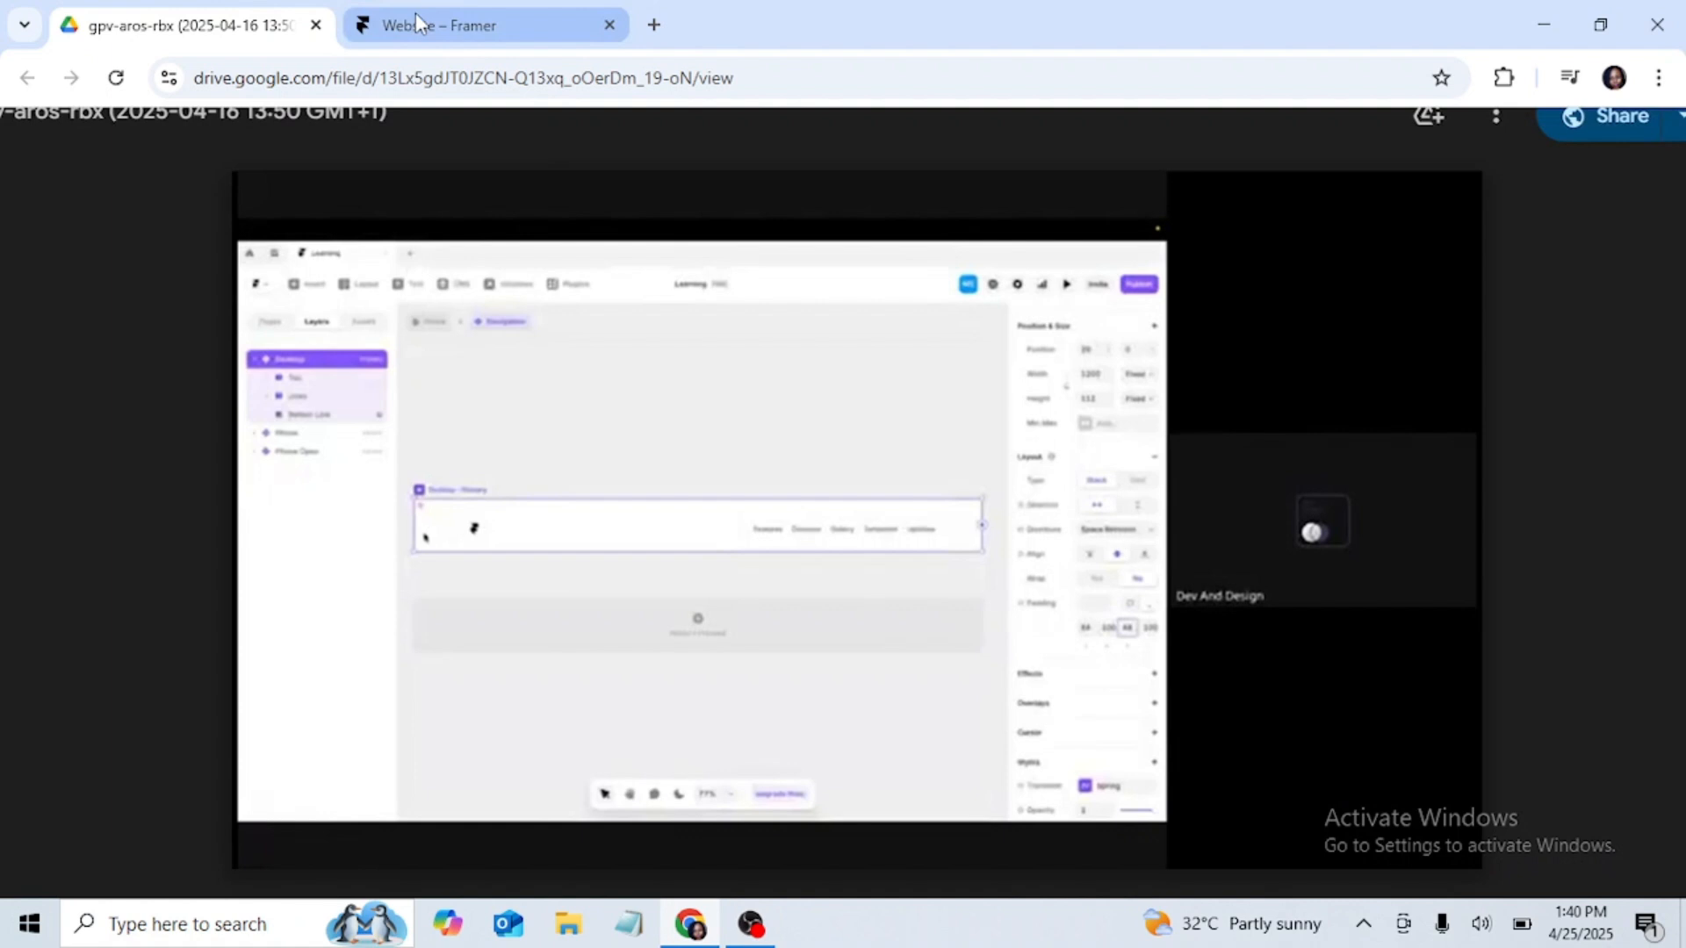
{"action": "left_click", "coordinate": [422, 24]}
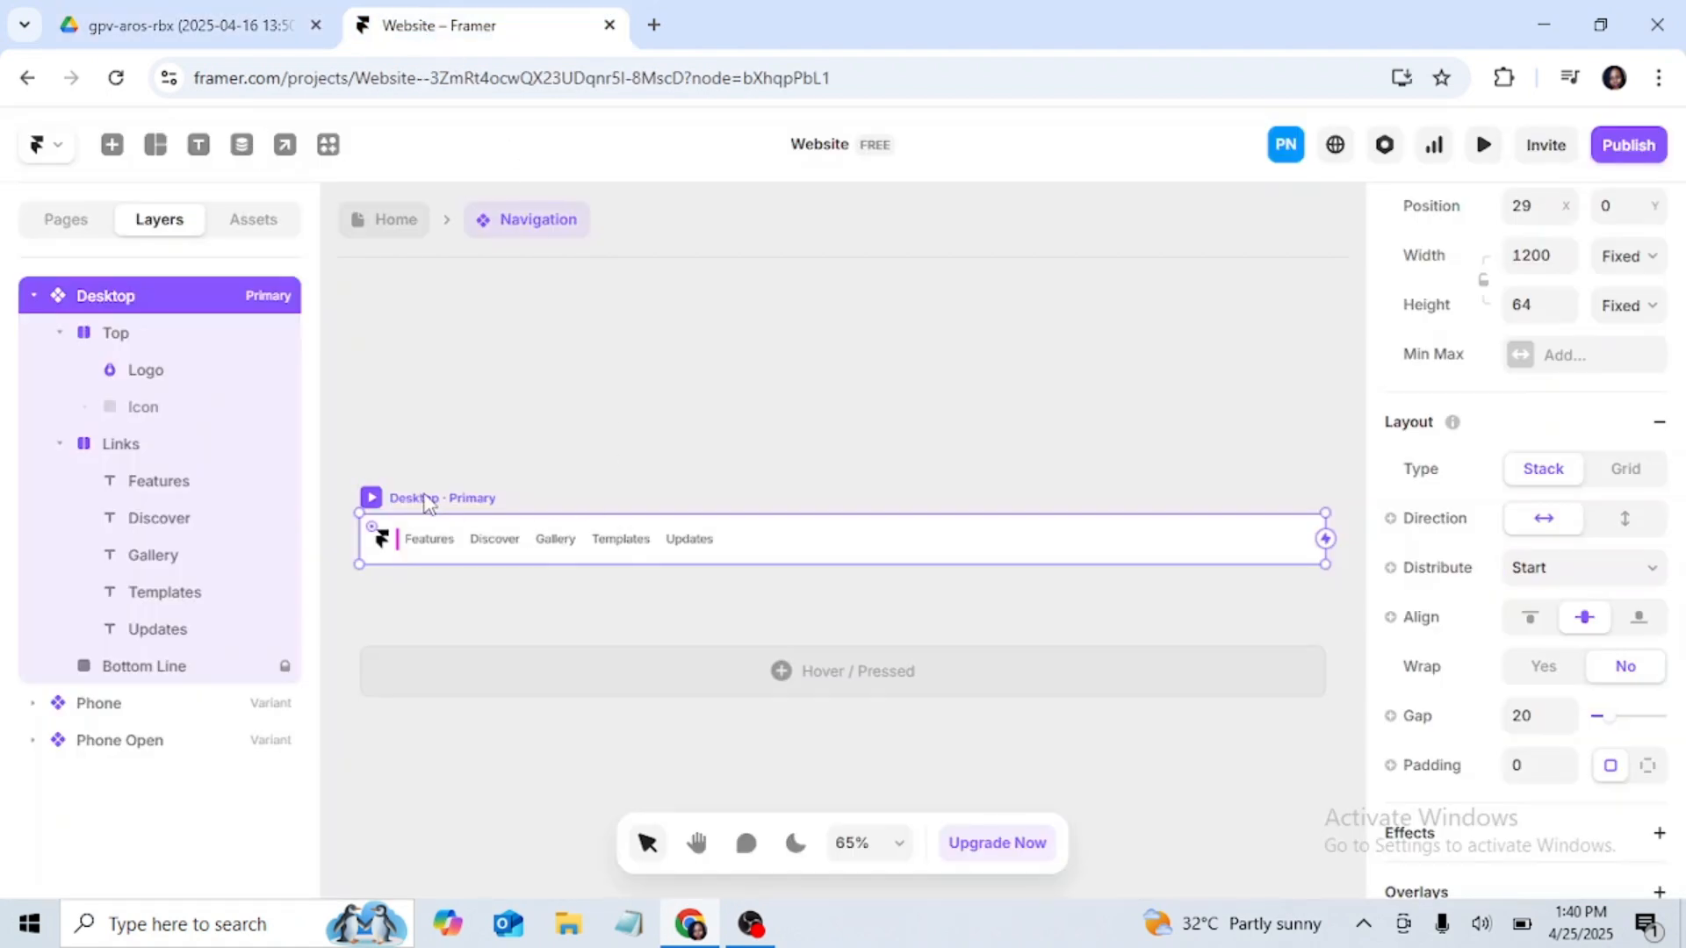
{"action": "left_click", "coordinate": [464, 555]}
{"action": "left_click", "coordinate": [613, 460]}
{"action": "left_click", "coordinate": [437, 498]}
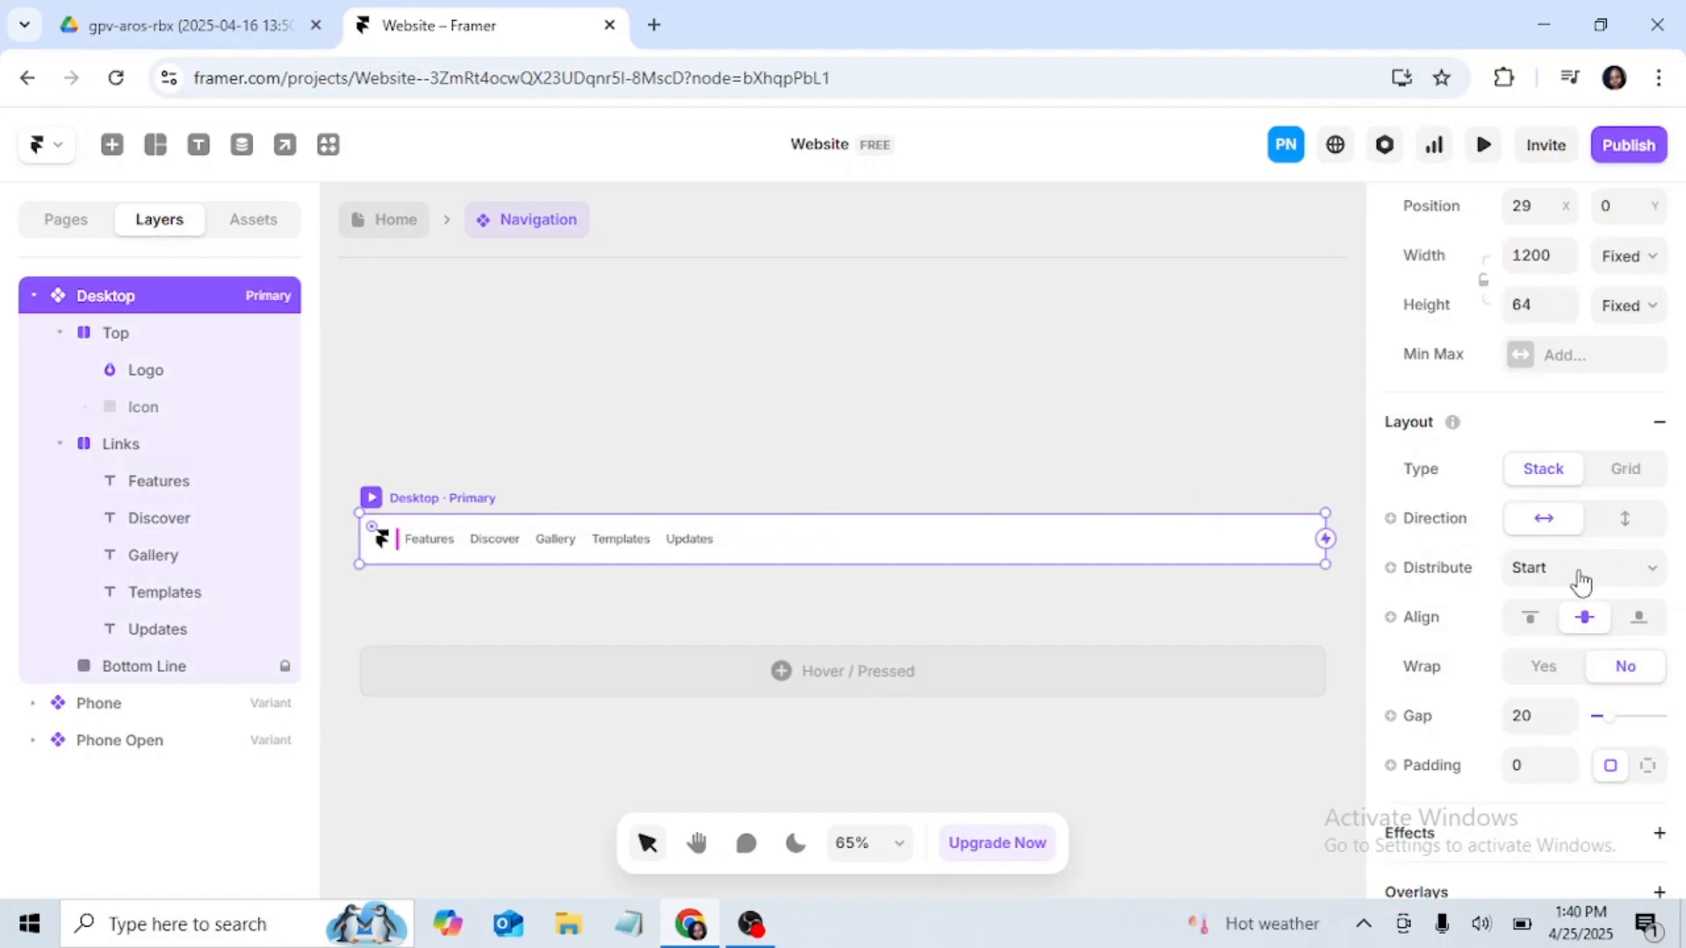
Step: Try a vertical stack direction on the Desktop navigation variant and restore the horizontal direction
{"action": "left_click", "coordinate": [1652, 575]}
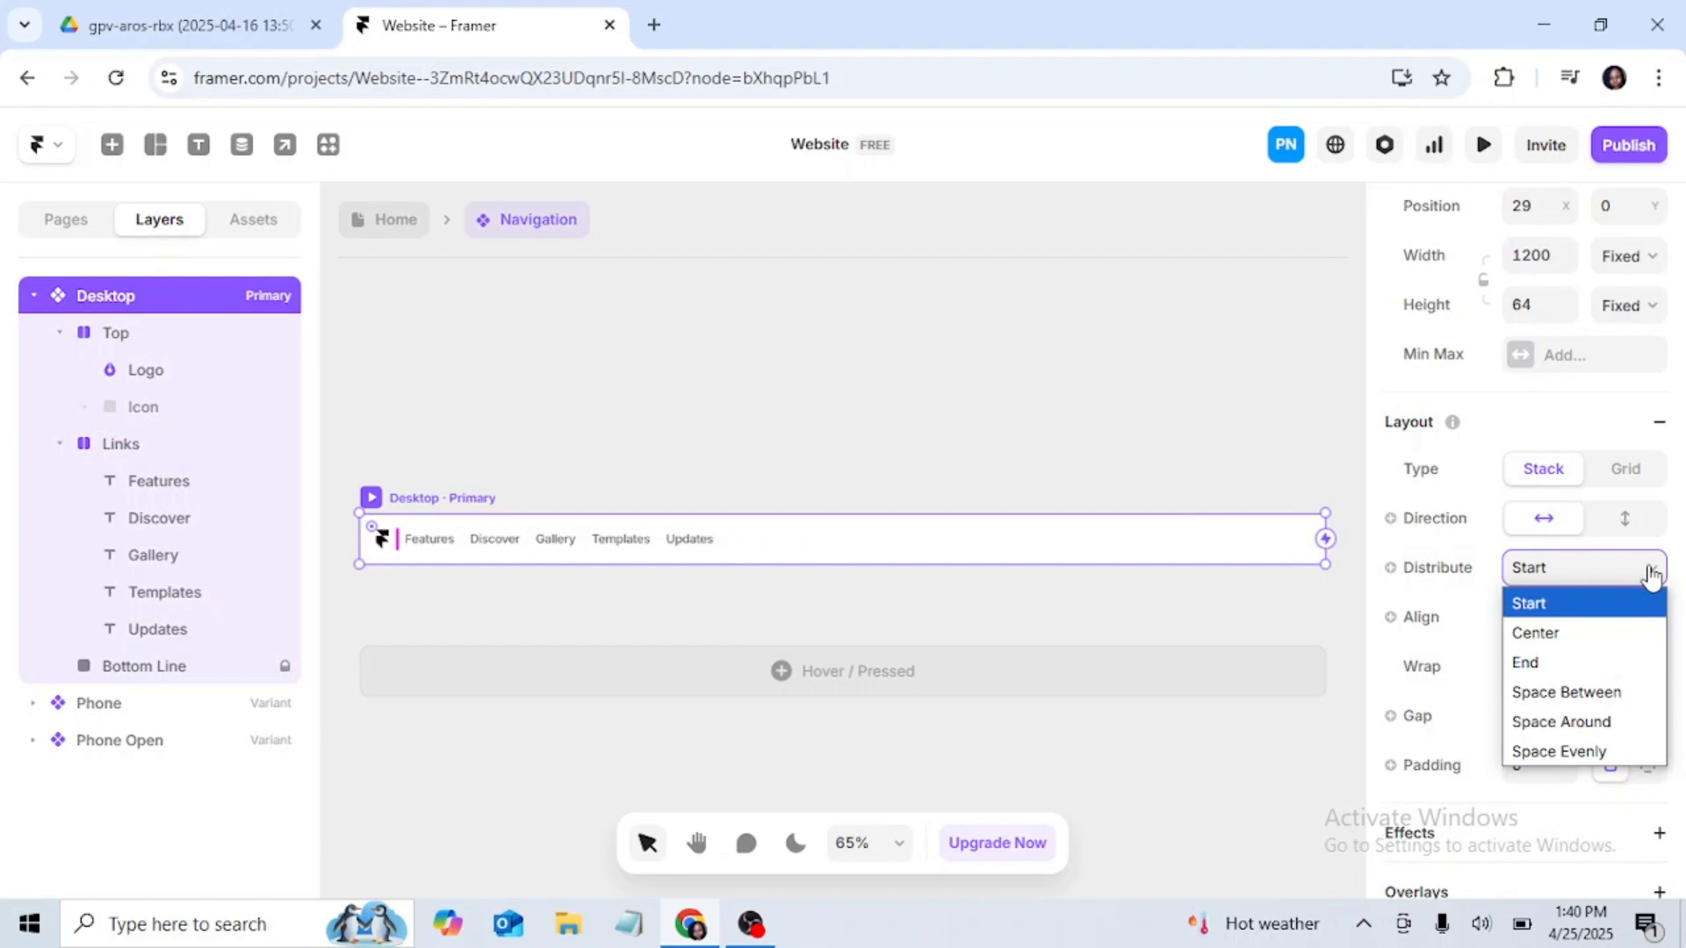
{"action": "left_click", "coordinate": [1651, 573]}
{"action": "scroll", "coordinate": [1615, 518], "scroll_direction": "up", "scroll_amount": 3}
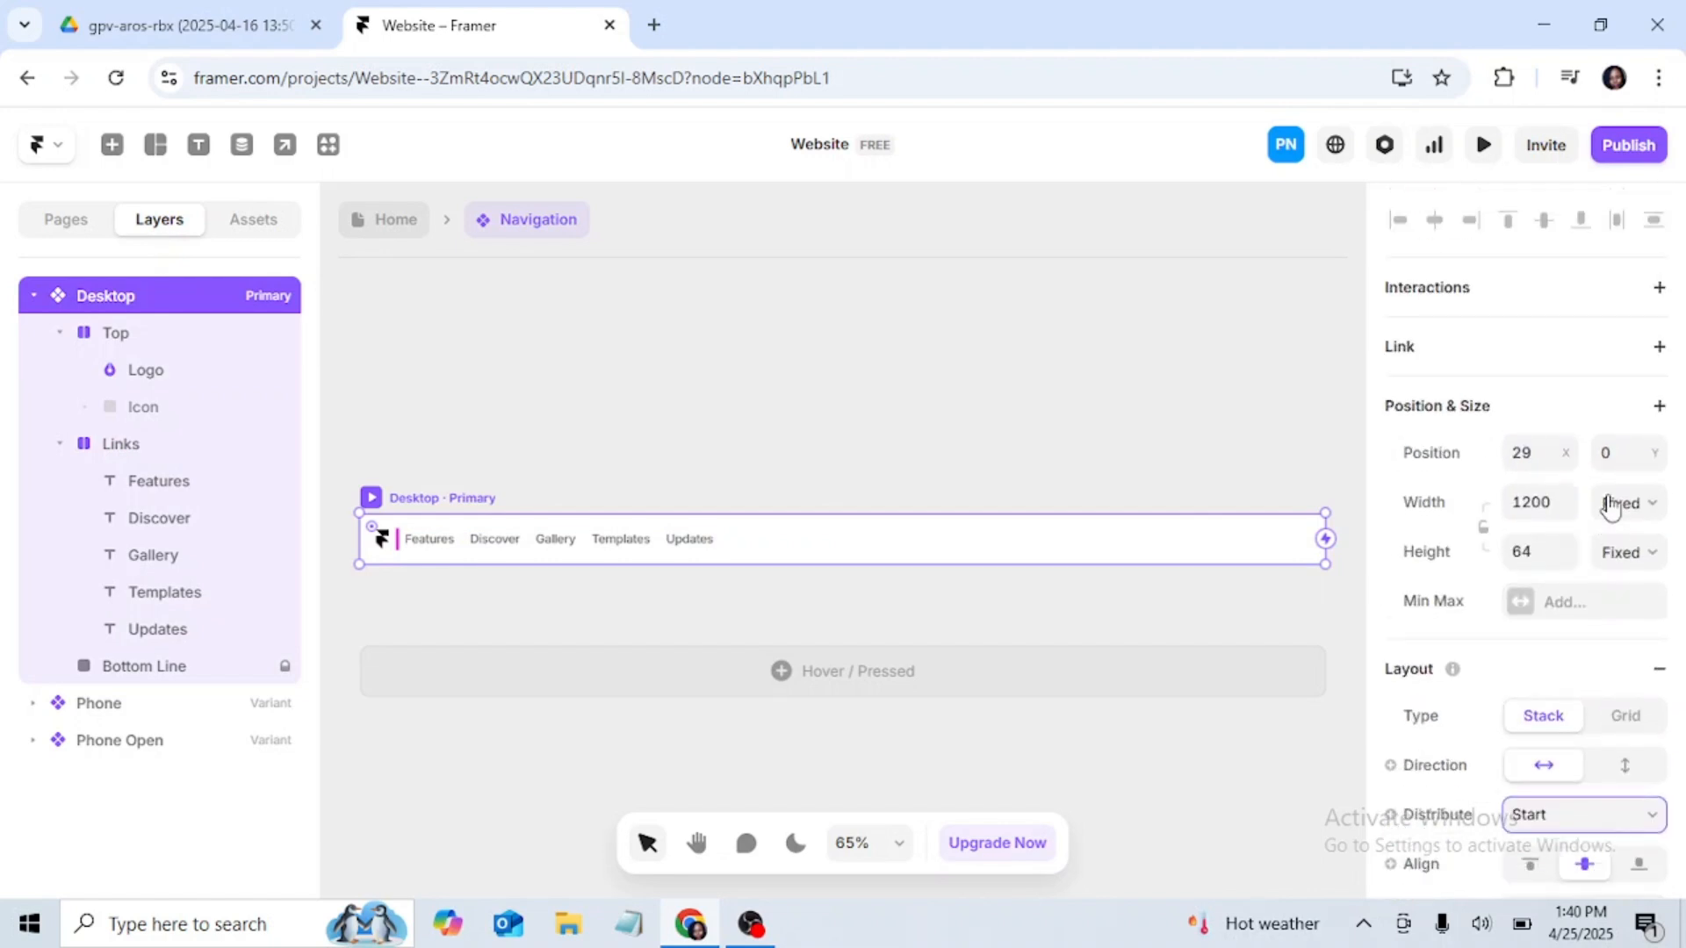
{"action": "scroll", "coordinate": [1611, 508], "scroll_direction": "down", "scroll_amount": 2}
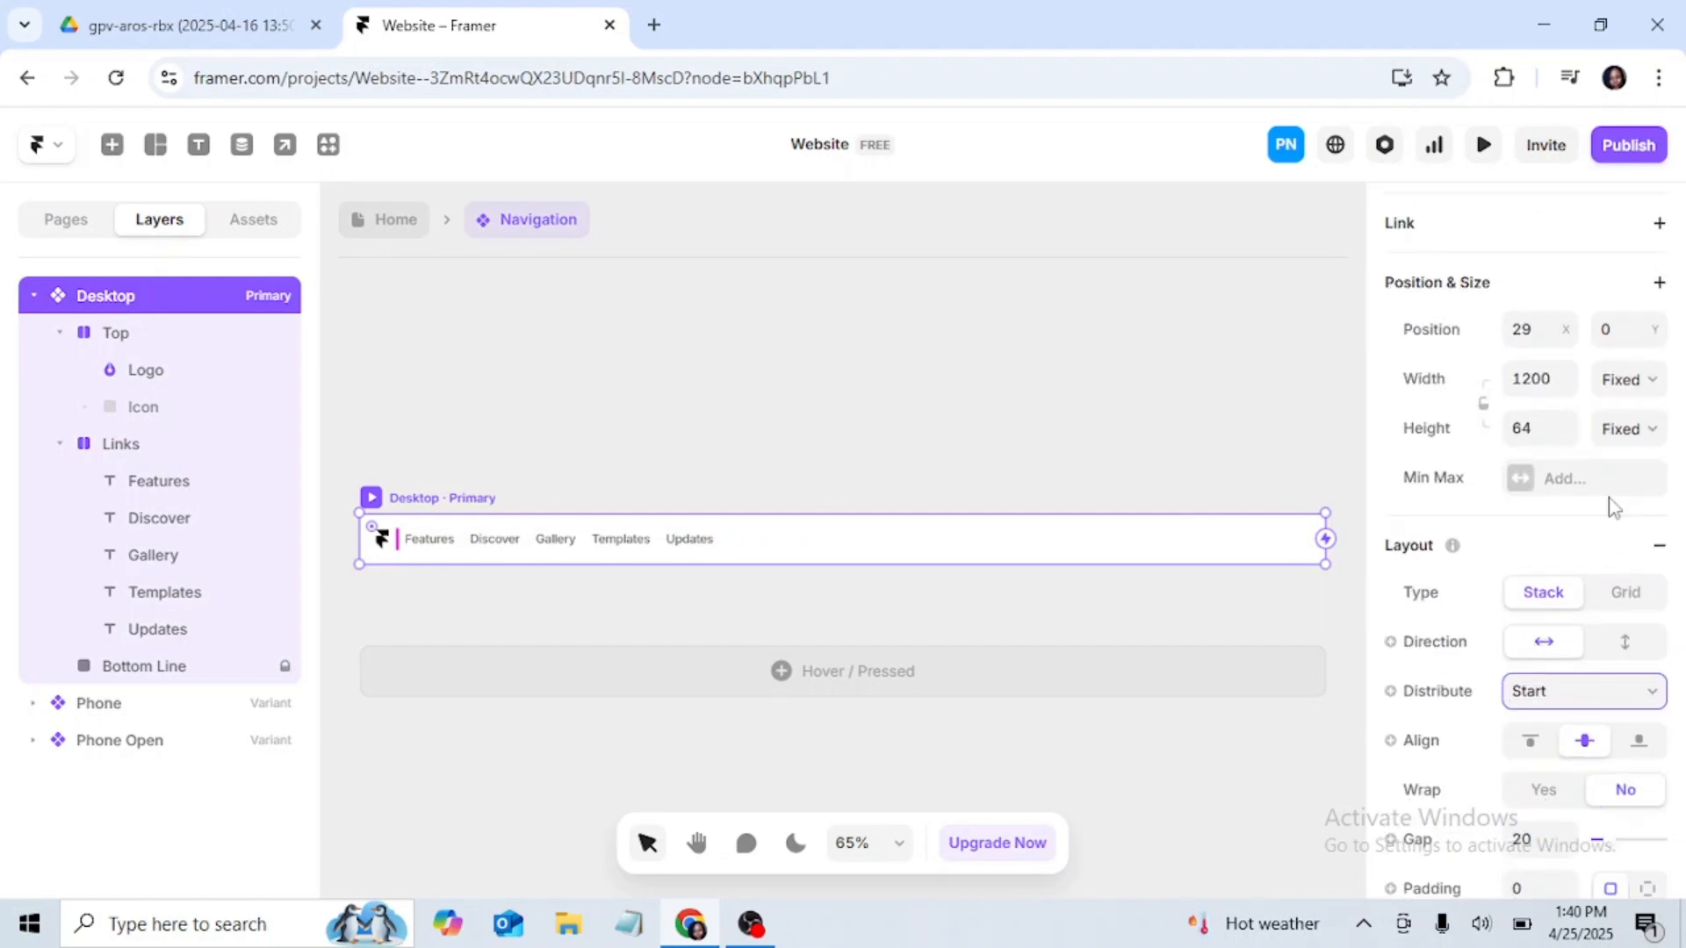
{"action": "scroll", "coordinate": [1614, 507], "scroll_direction": "down", "scroll_amount": 4}
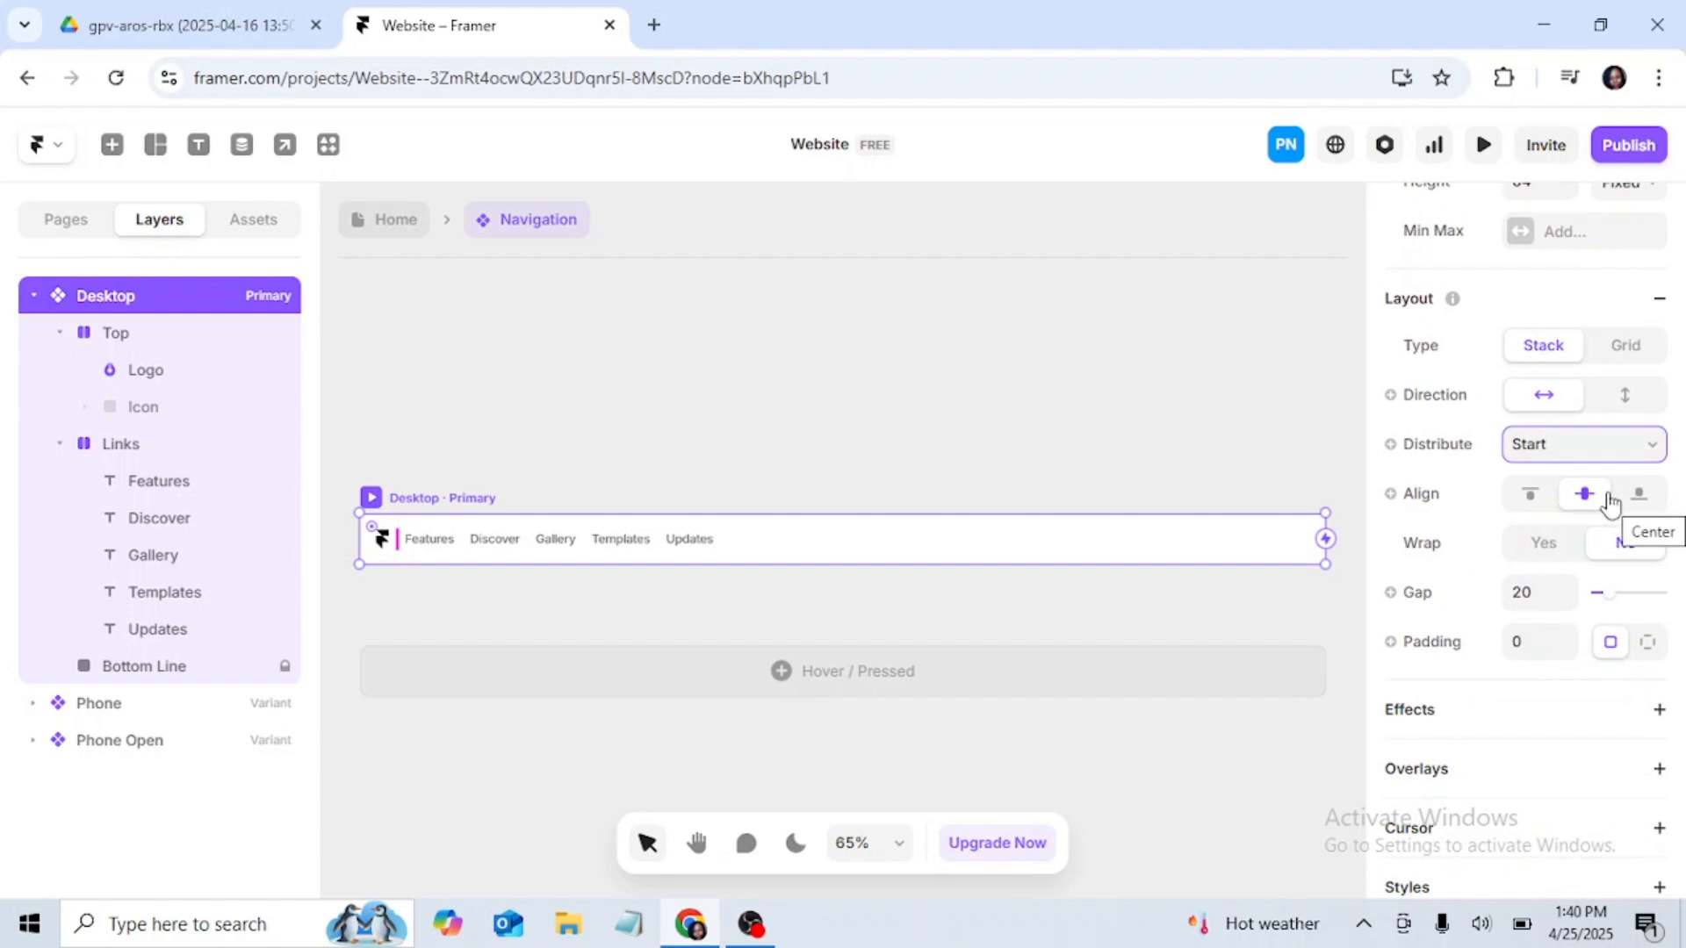
{"action": "left_click", "coordinate": [1626, 396]}
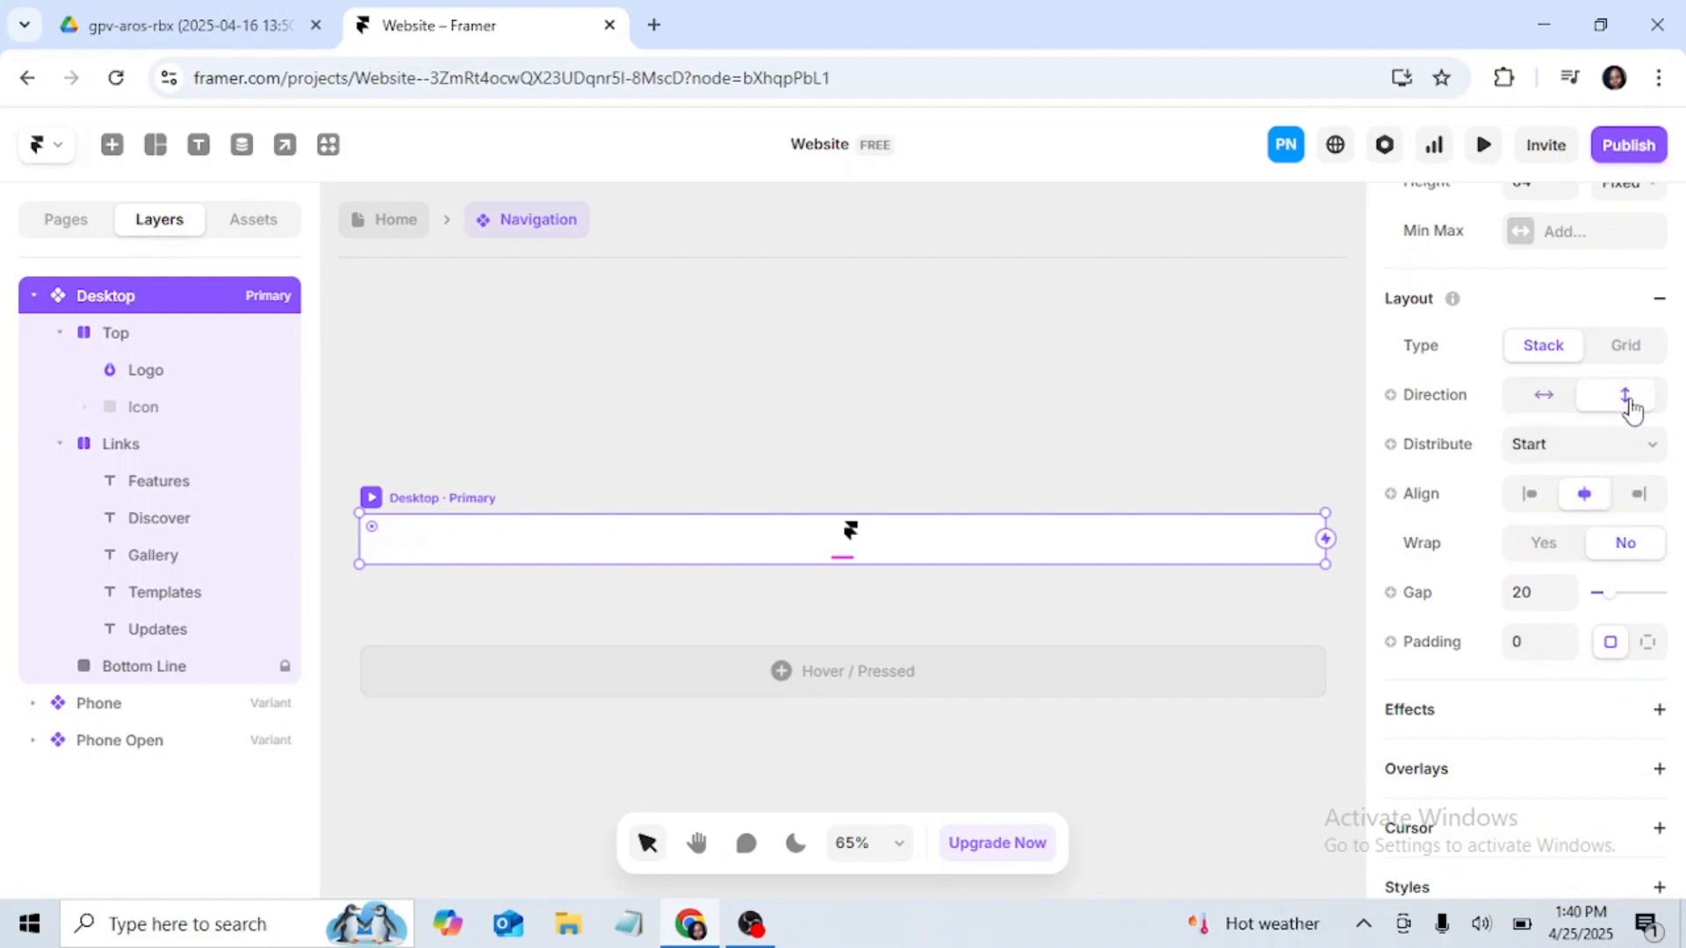
{"action": "left_click", "coordinate": [1552, 404]}
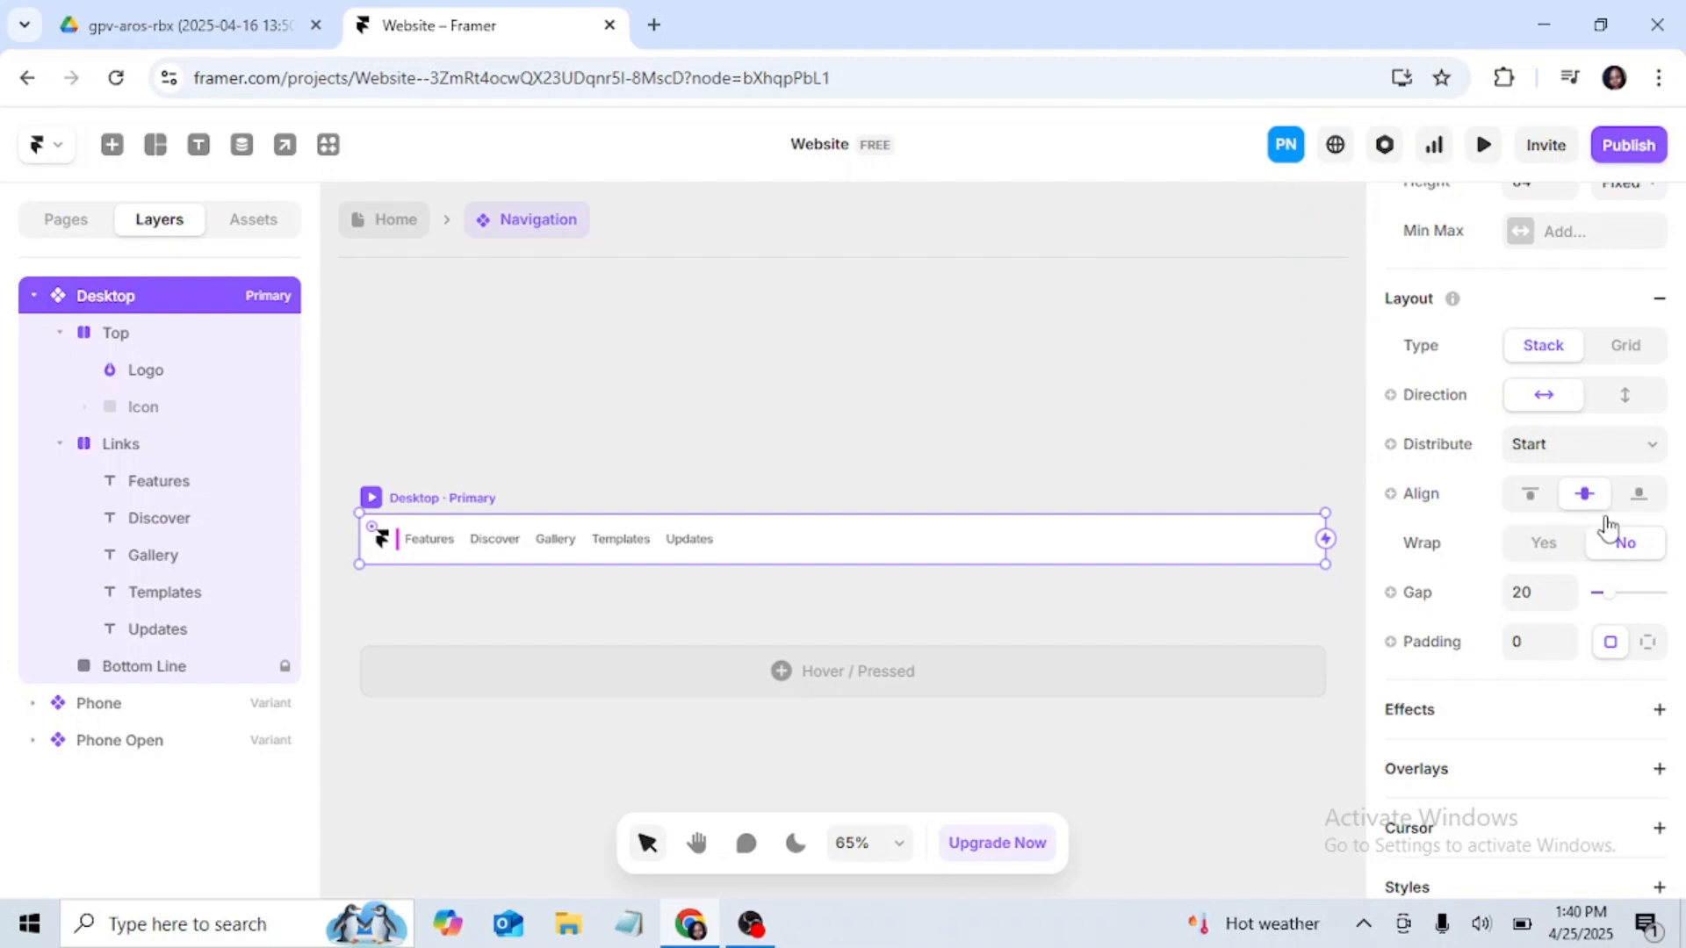
Step: Set the Desktop navigation variant's stack distribution to Space Between, separating the logo from the links
{"action": "left_click", "coordinate": [1645, 454]}
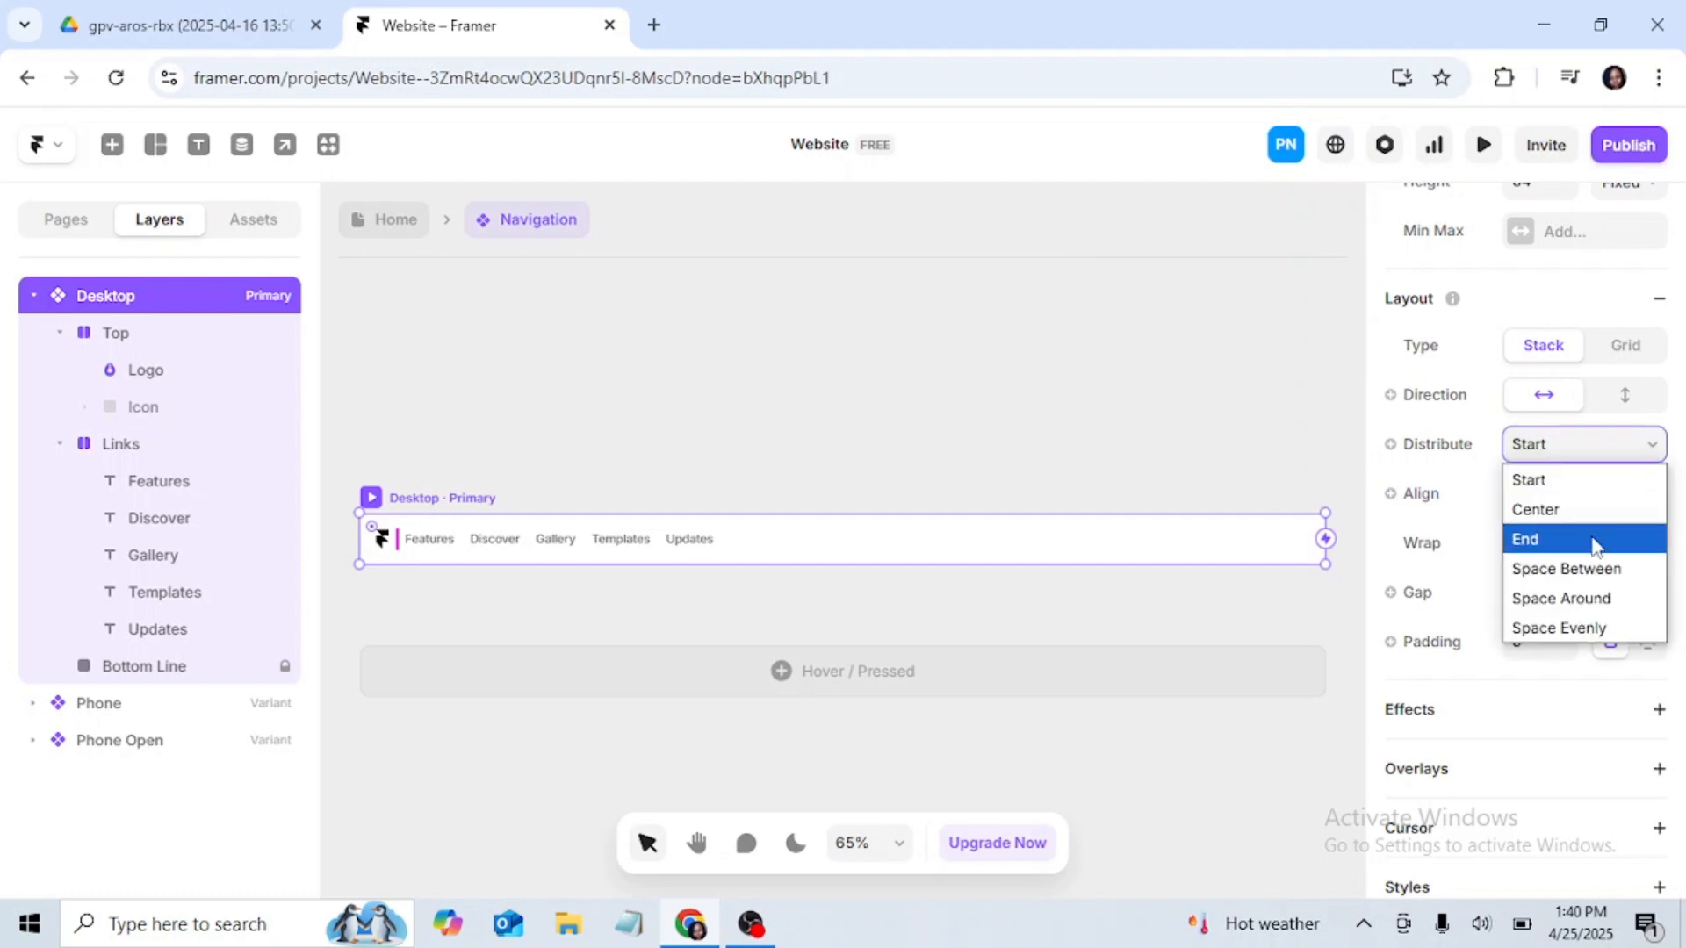
{"action": "left_click", "coordinate": [1585, 570]}
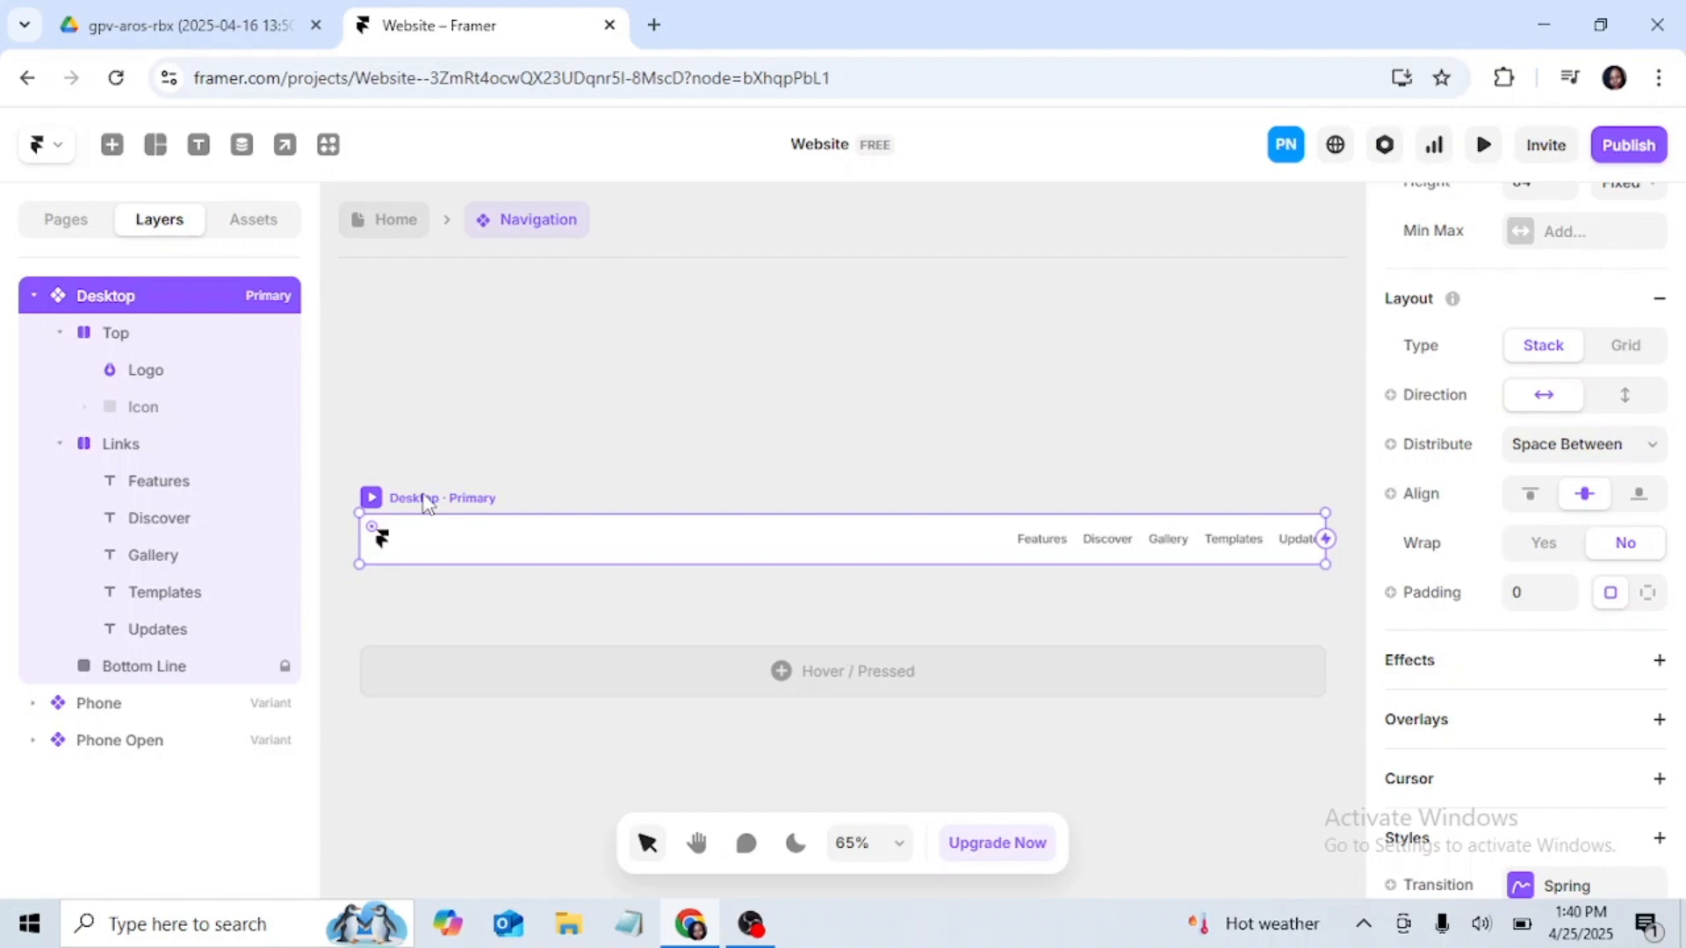
{"action": "scroll", "coordinate": [1512, 527], "scroll_direction": "down", "scroll_amount": 4}
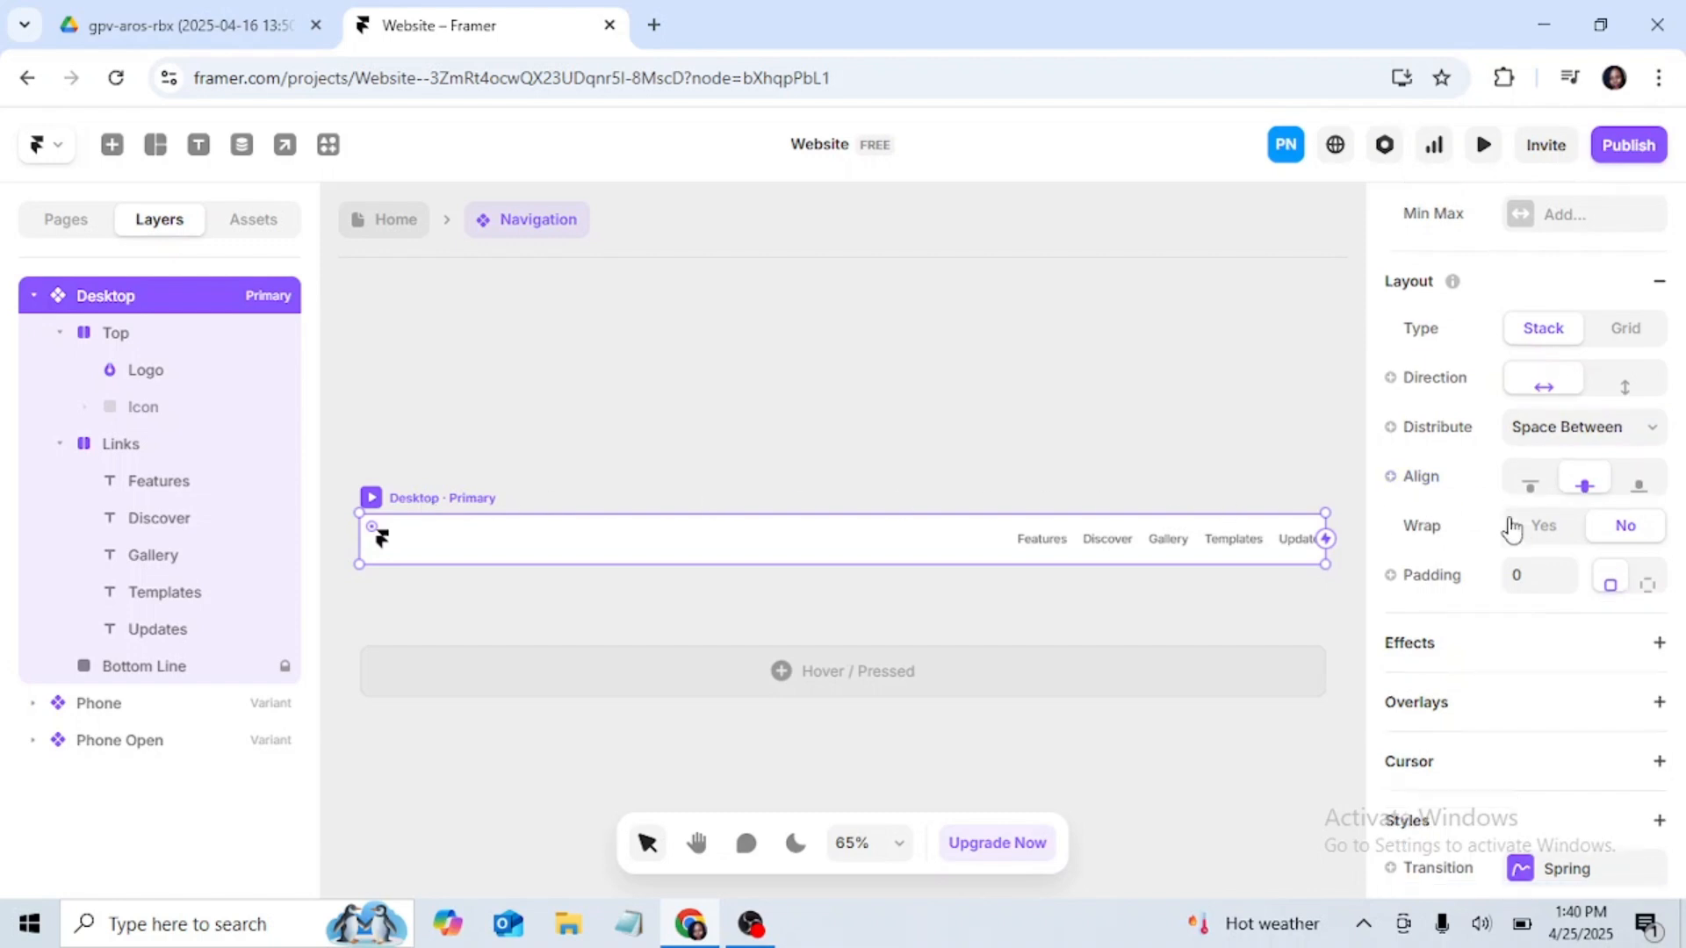
Step: Give the Desktop navigation variant individual padding per side, setting the top padding to 64 and the bottom padding to 48
{"action": "scroll", "coordinate": [1512, 475], "scroll_direction": "up", "scroll_amount": 2}
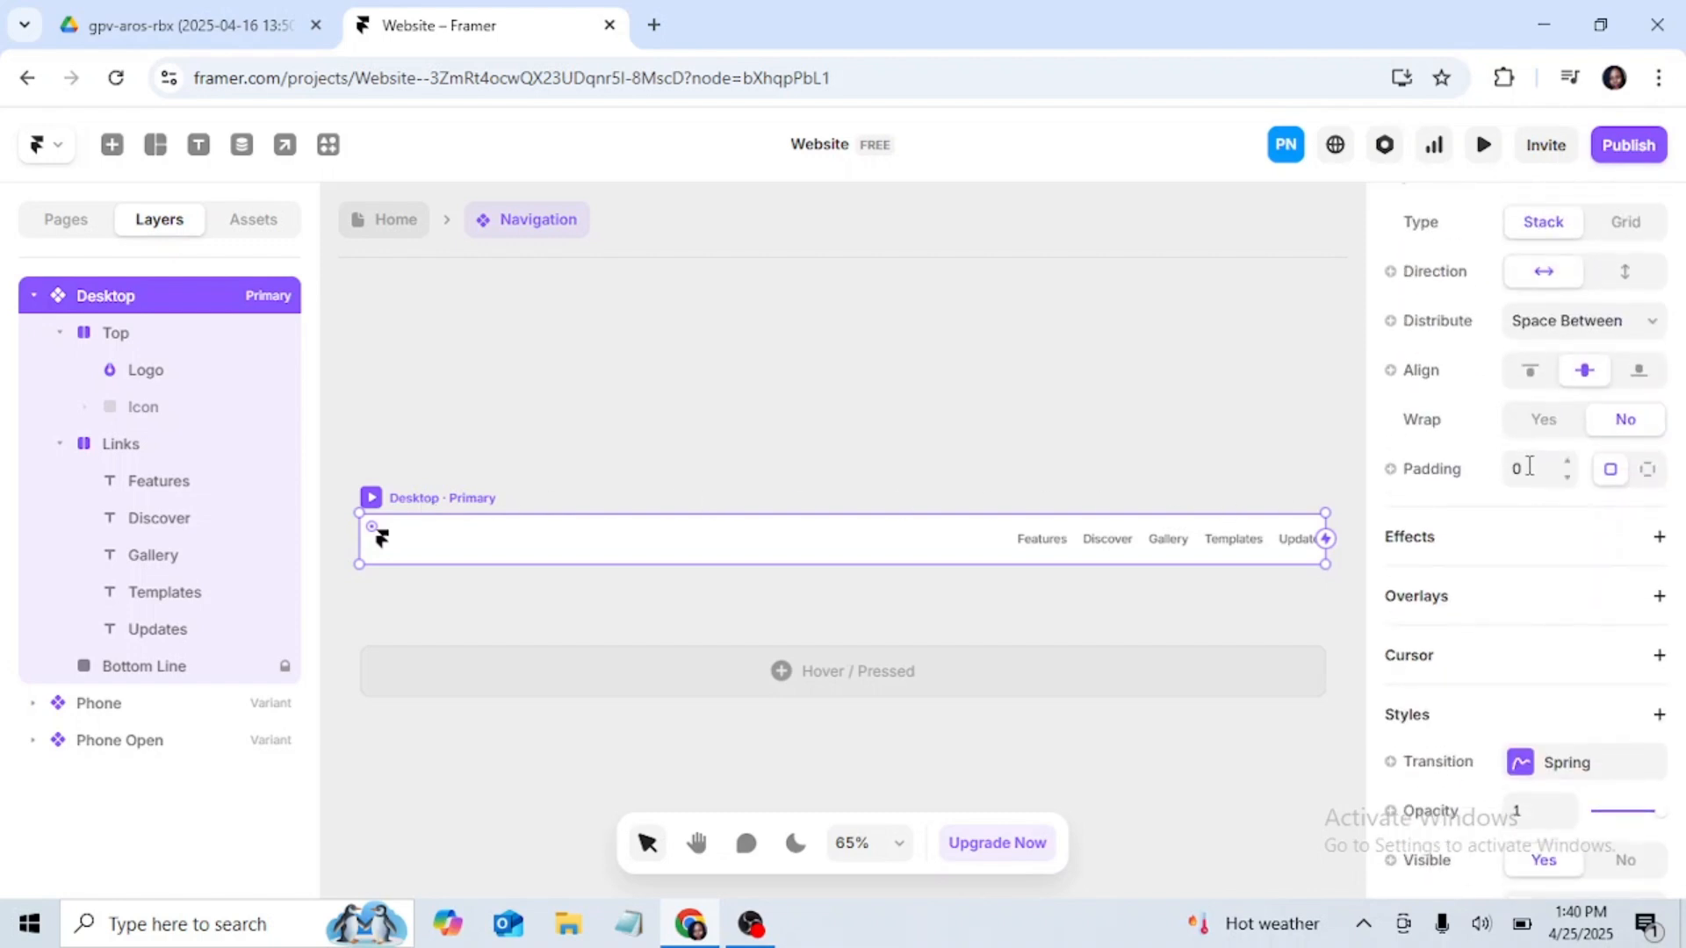
{"action": "left_click", "coordinate": [1649, 475]}
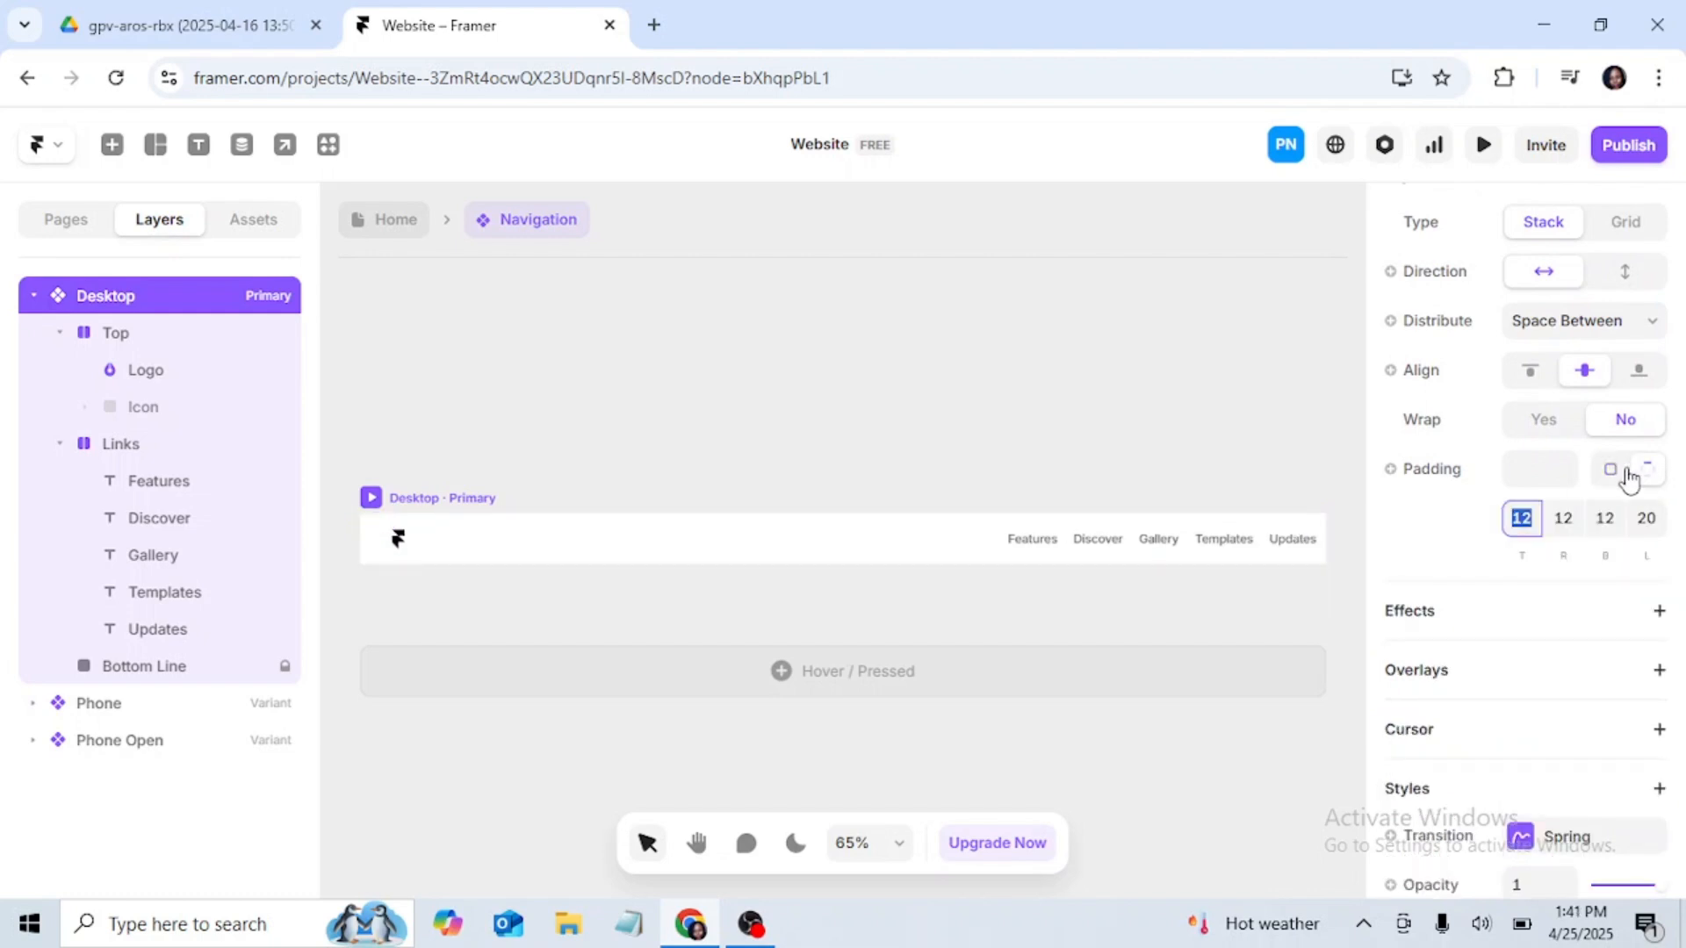
{"action": "left_click", "coordinate": [1612, 474]}
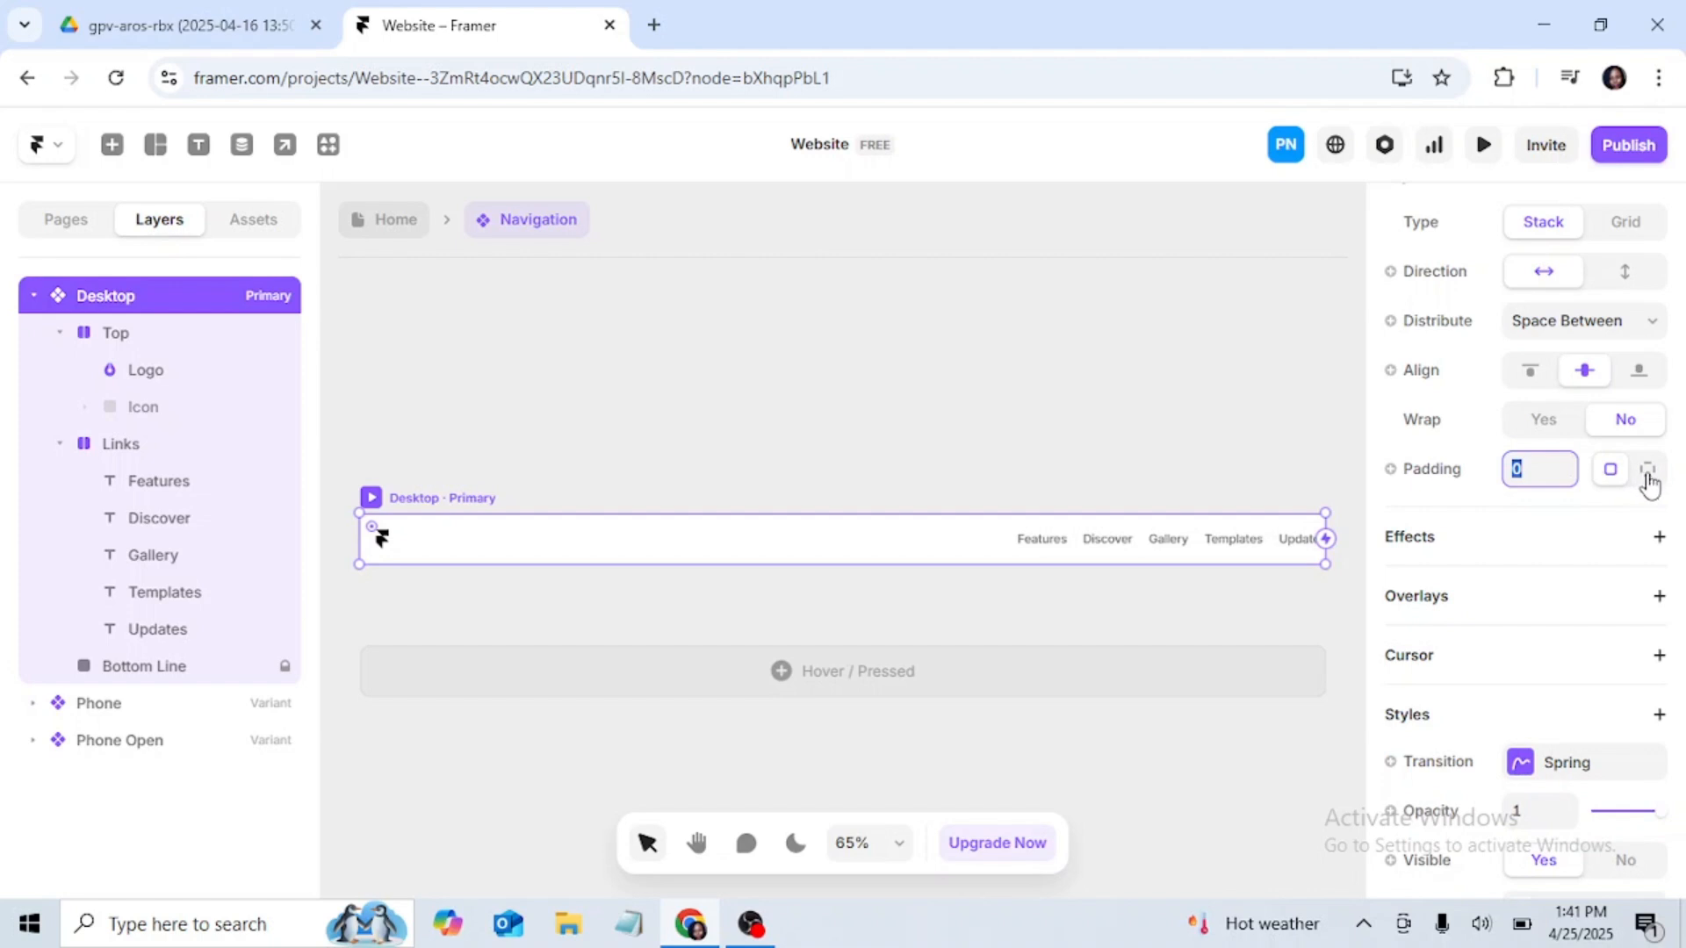
{"action": "left_click", "coordinate": [1648, 474]}
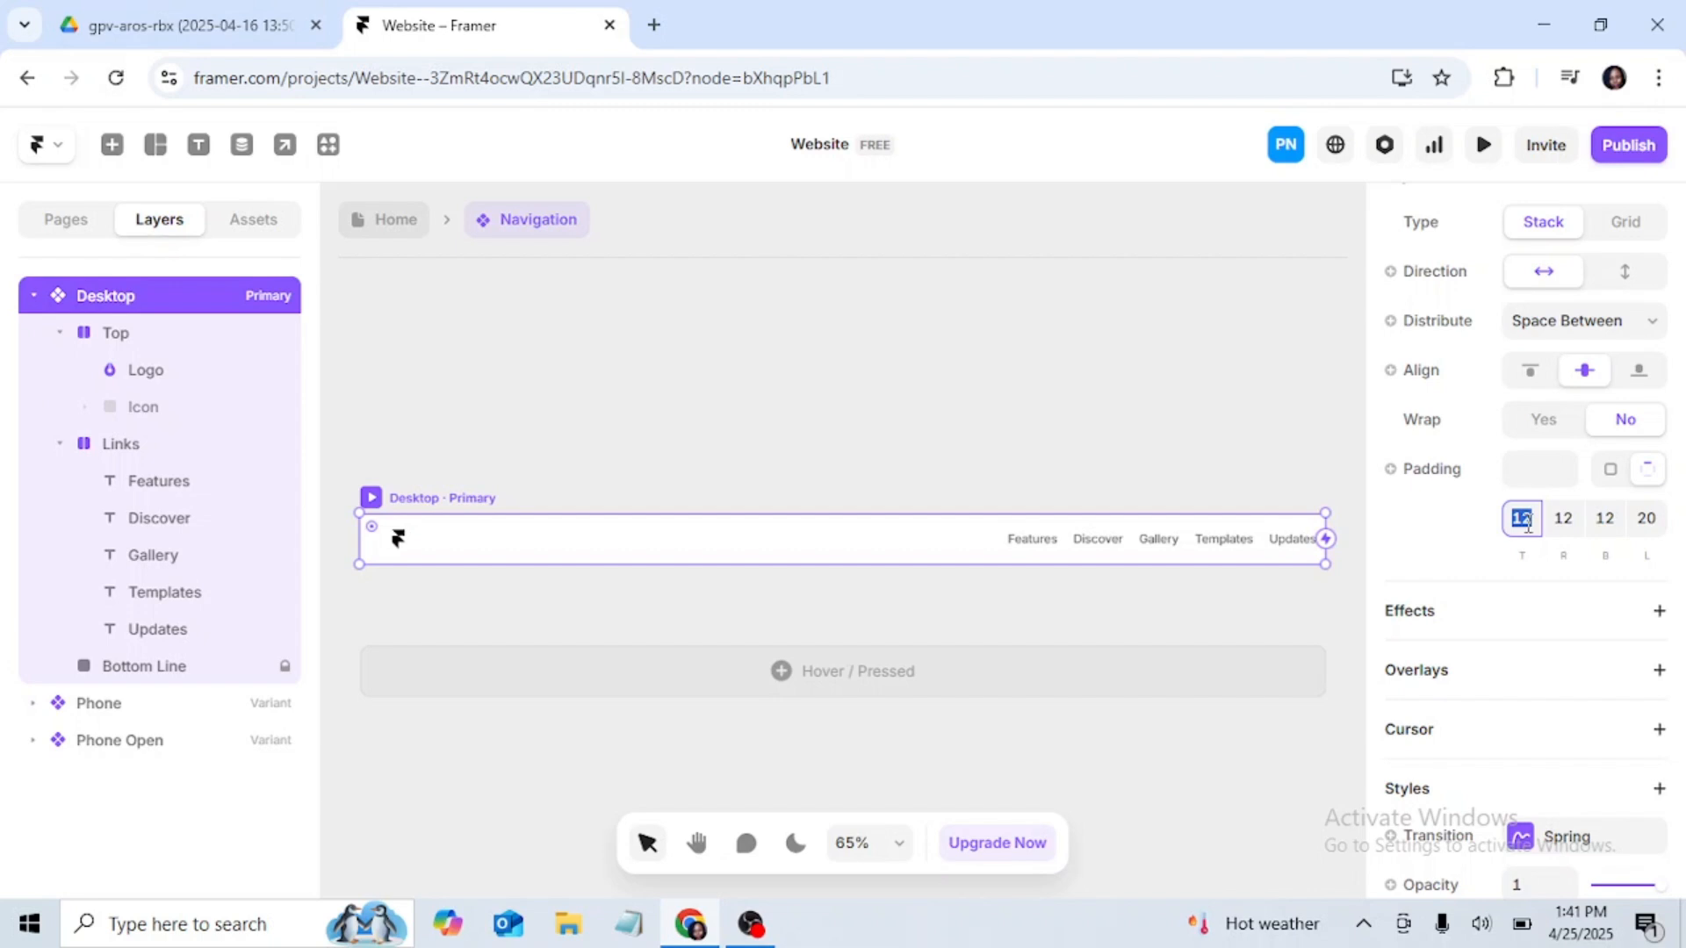
{"action": "key", "text": "BackSpace"}
{"action": "key", "text": "Return"}
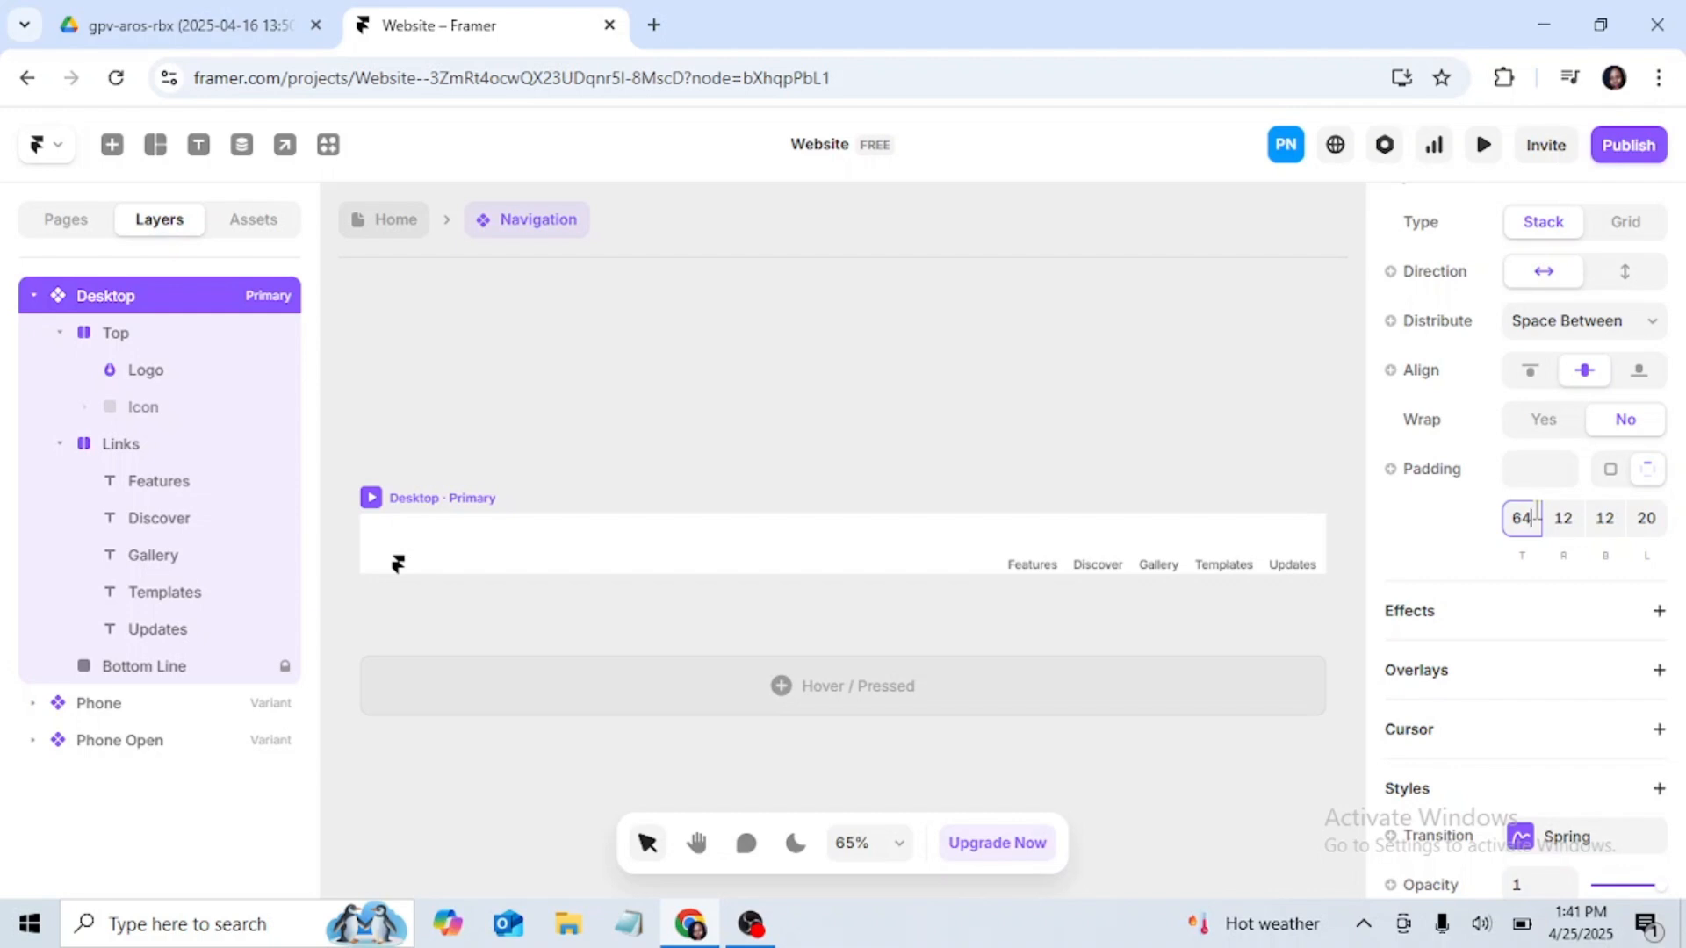
{"action": "left_click", "coordinate": [1614, 522]}
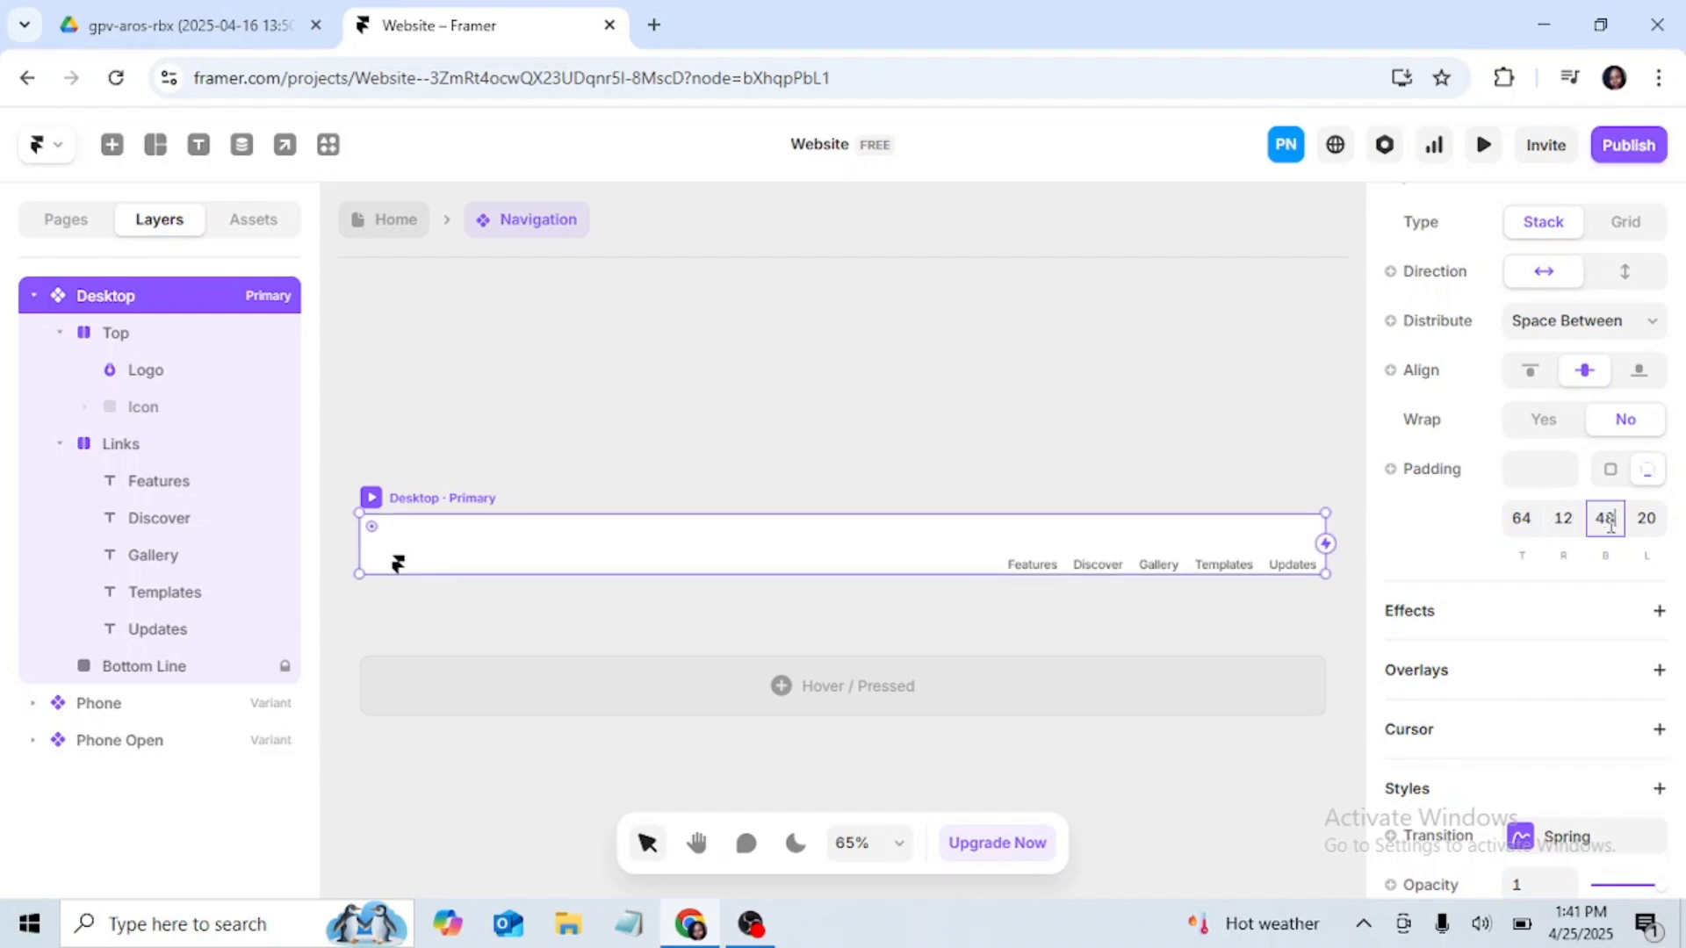
{"action": "key", "text": "Return"}
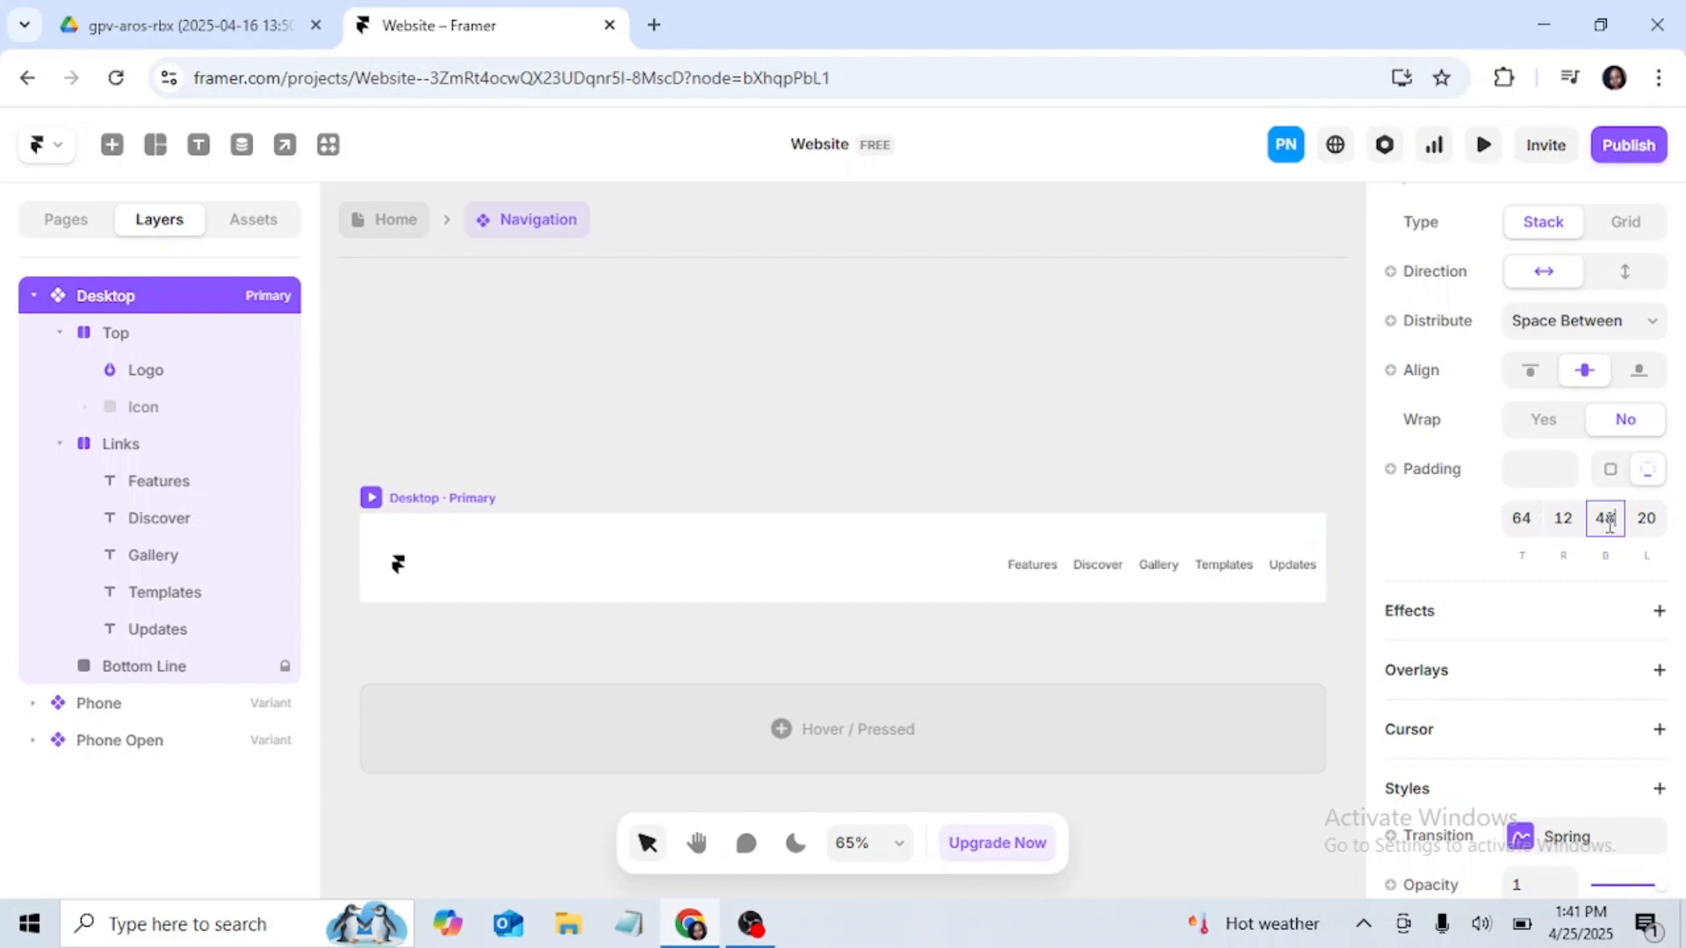
Step: Set both the right and left padding of the Desktop navigation variant to 100
{"action": "left_click", "coordinate": [1564, 520]}
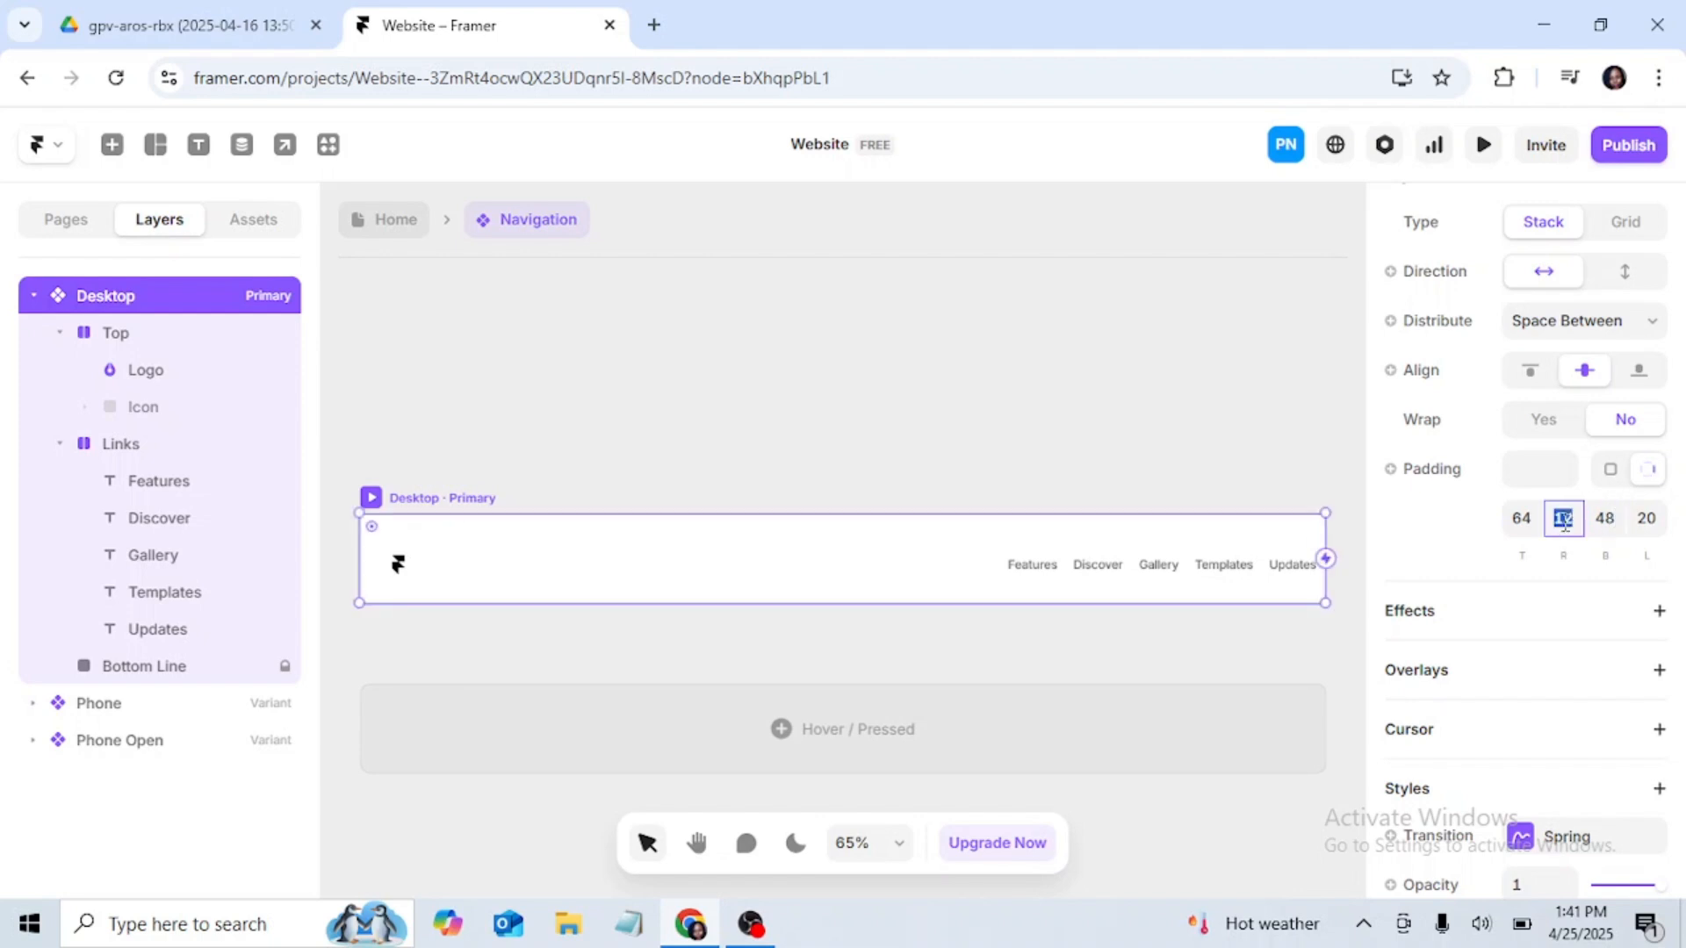
{"action": "type", "text": "100"}
{"action": "key", "text": "Return"}
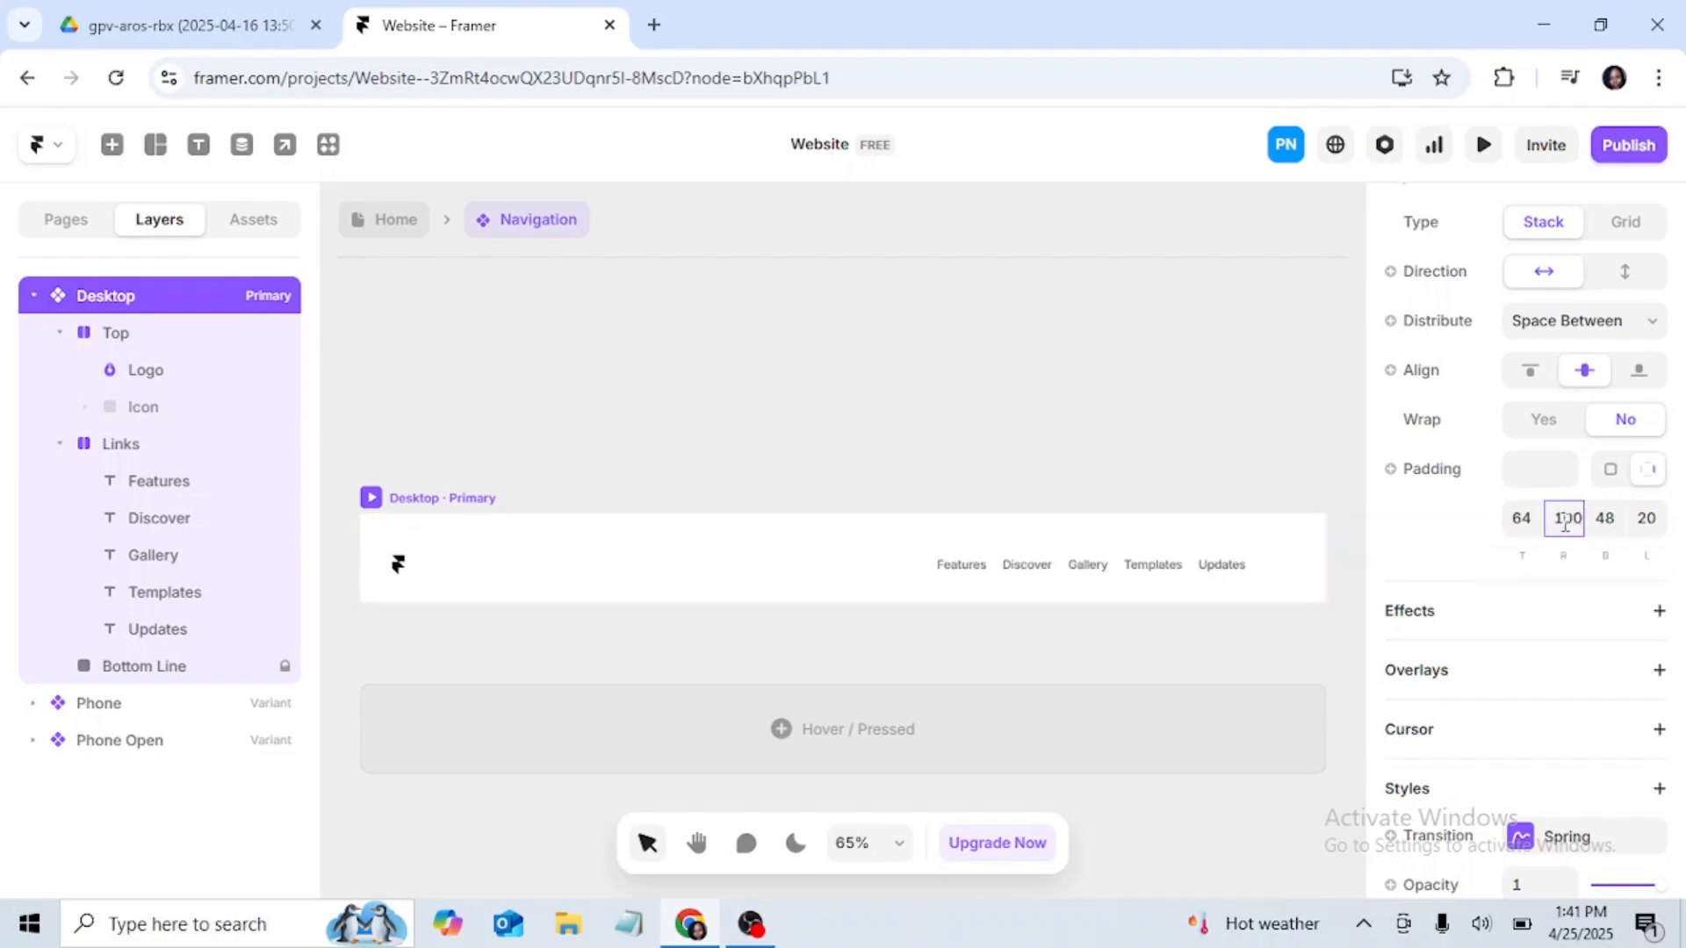
{"action": "left_click", "coordinate": [1649, 519]}
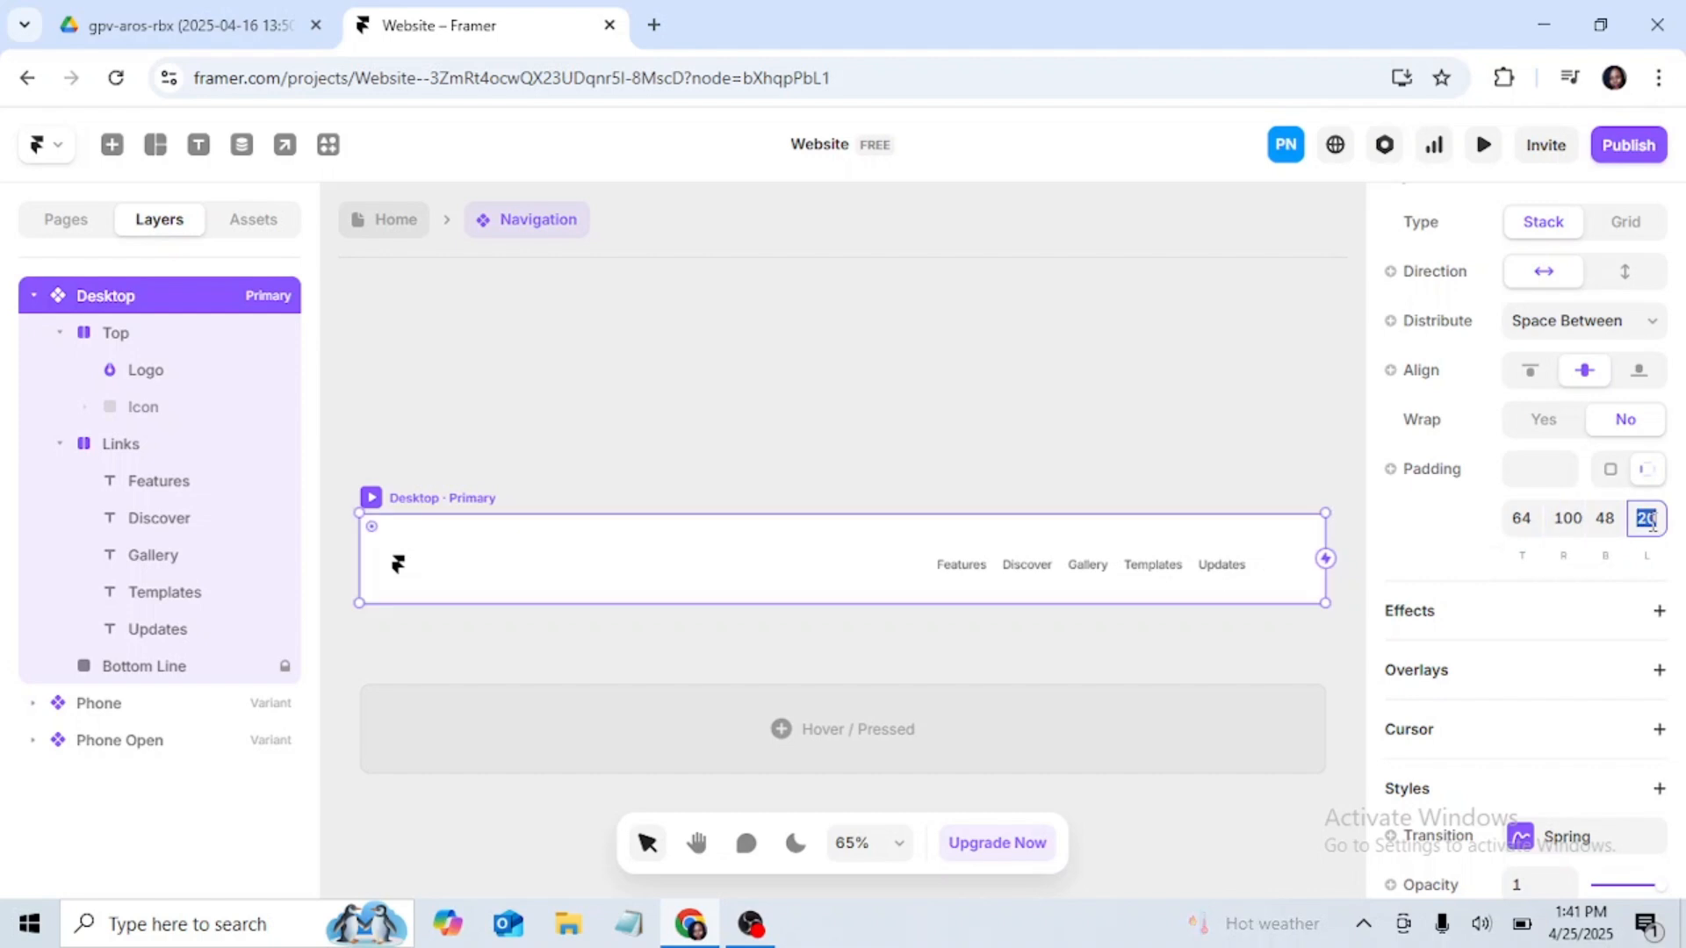
{"action": "type", "text": "100"}
{"action": "key", "text": "Return"}
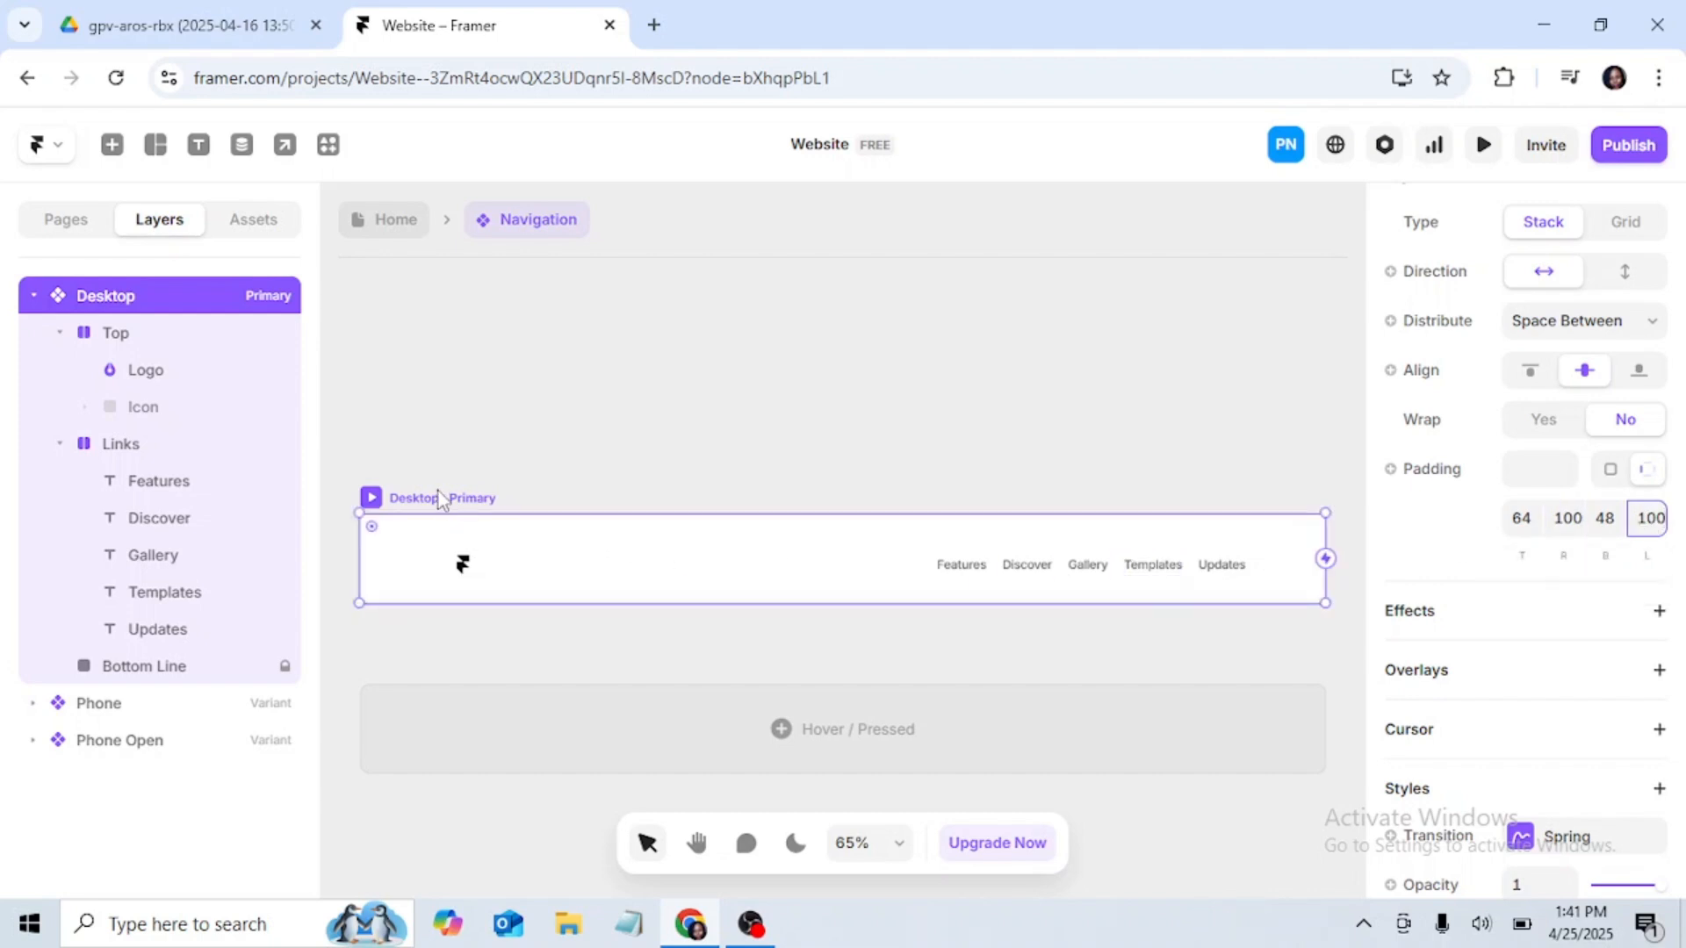
Step: Move the Desktop variant higher on the component canvas, to about X 50, Y -84
{"action": "left_click_drag", "start_coordinate": [441, 498], "coordinate": [456, 425]}
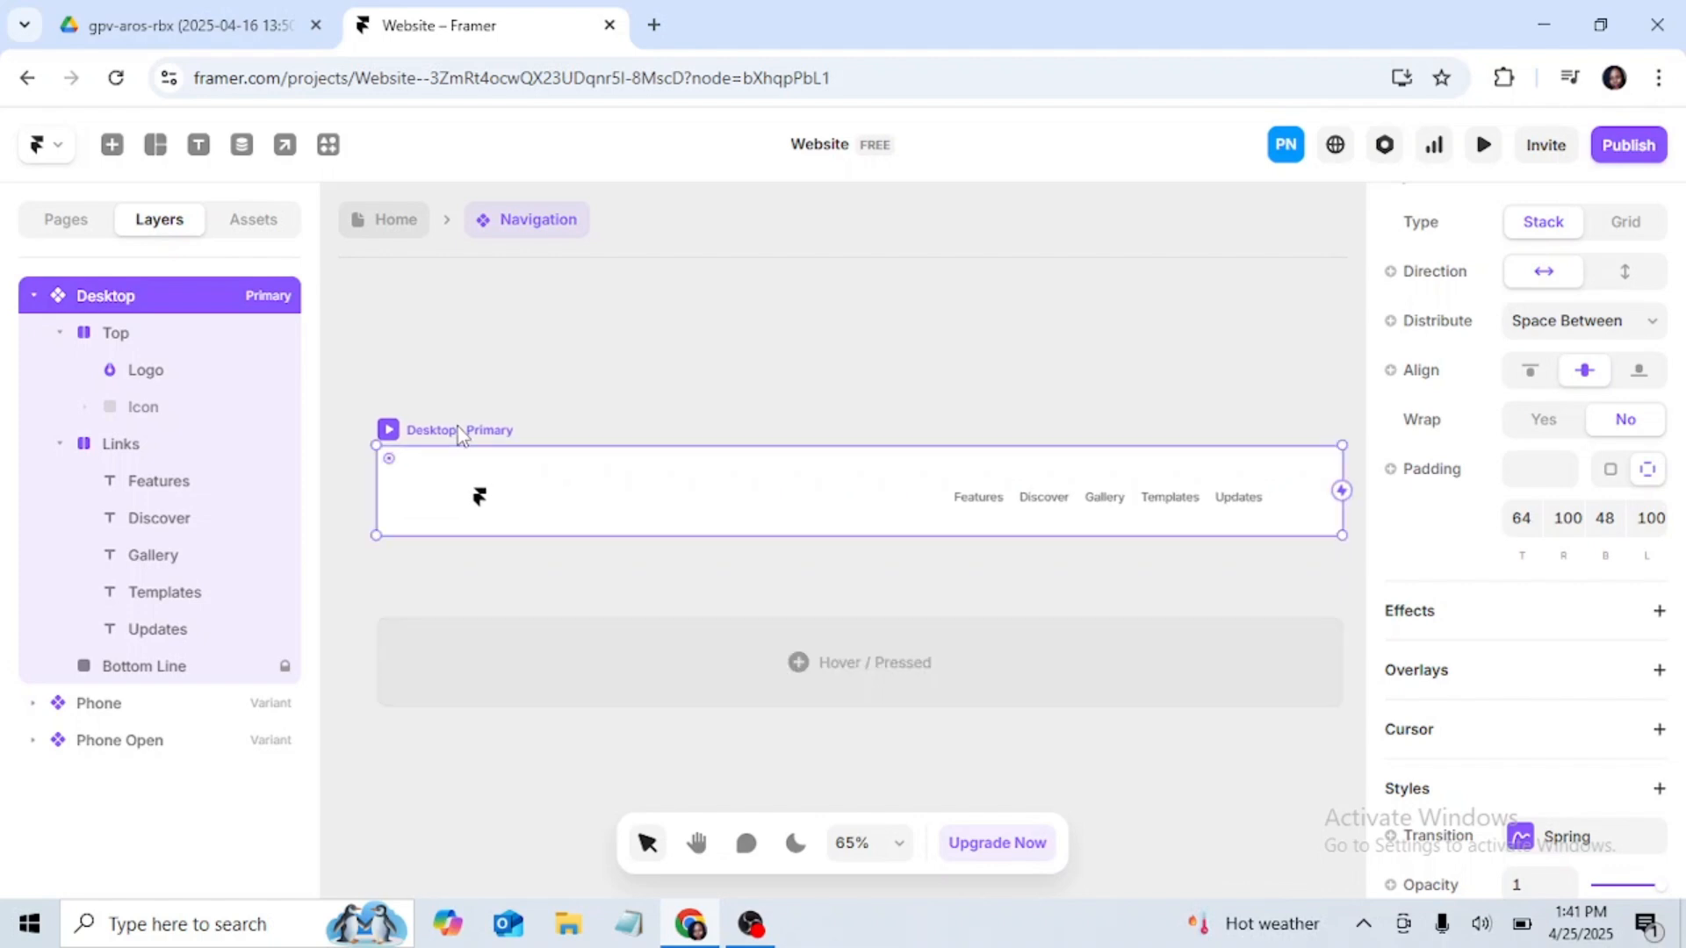
{"action": "scroll", "coordinate": [1204, 357], "scroll_direction": "down", "scroll_amount": 1}
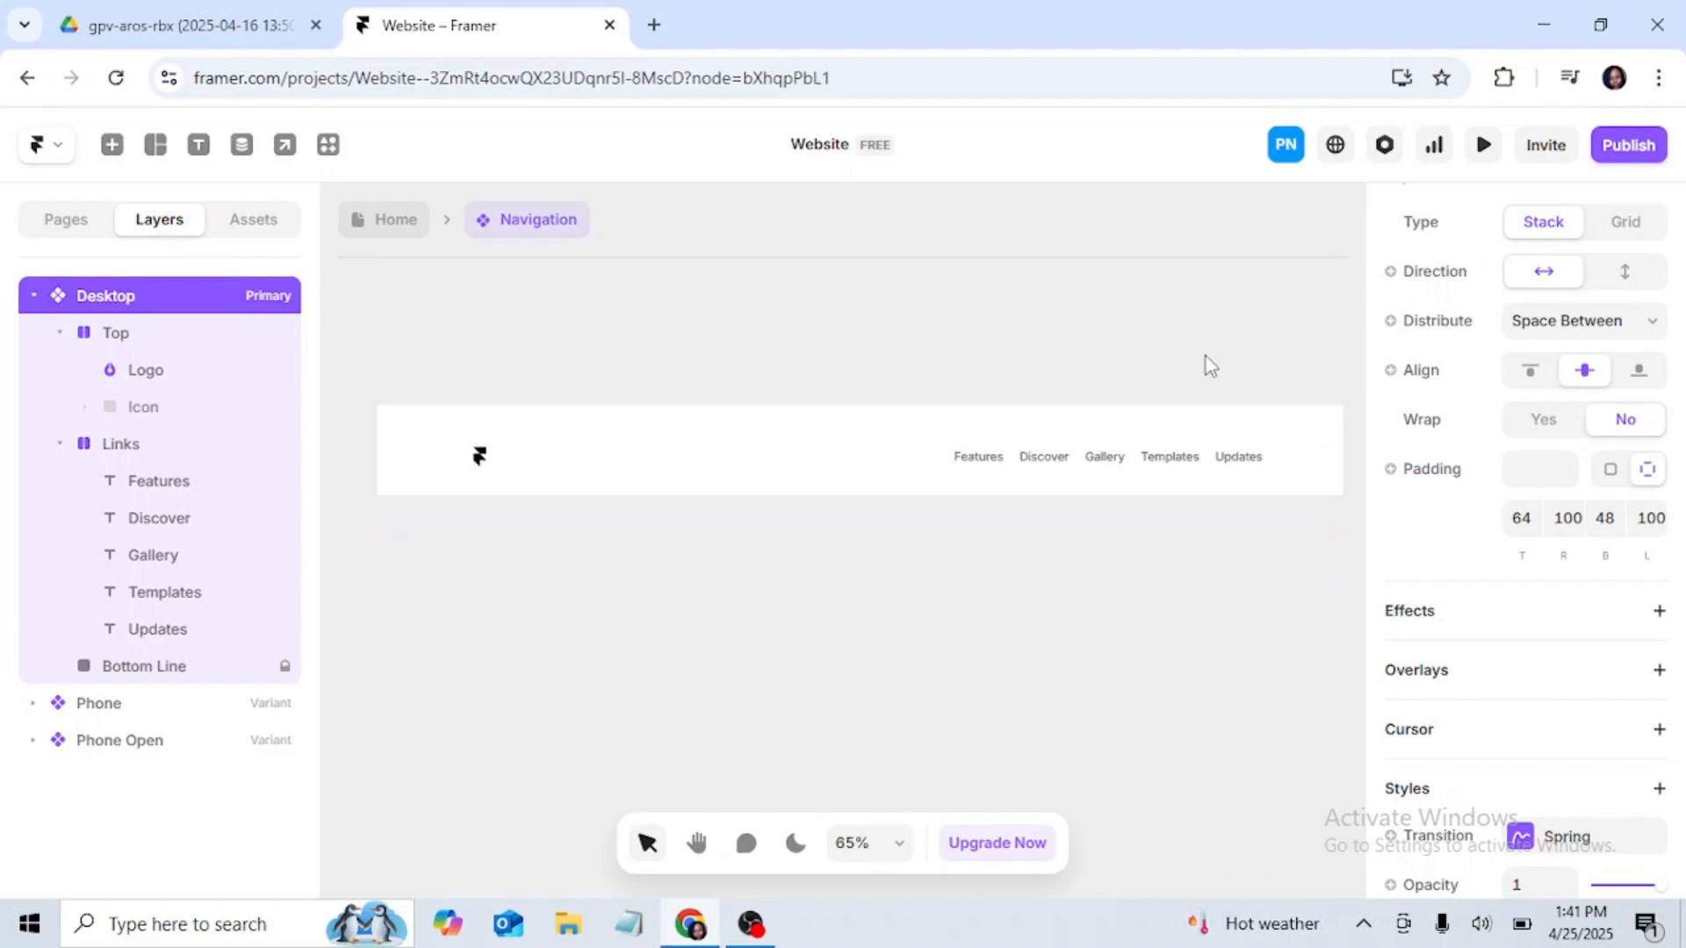
{"action": "scroll", "coordinate": [1205, 357], "scroll_direction": "up", "scroll_amount": 2}
{"action": "scroll", "coordinate": [1599, 375], "scroll_direction": "up", "scroll_amount": 5}
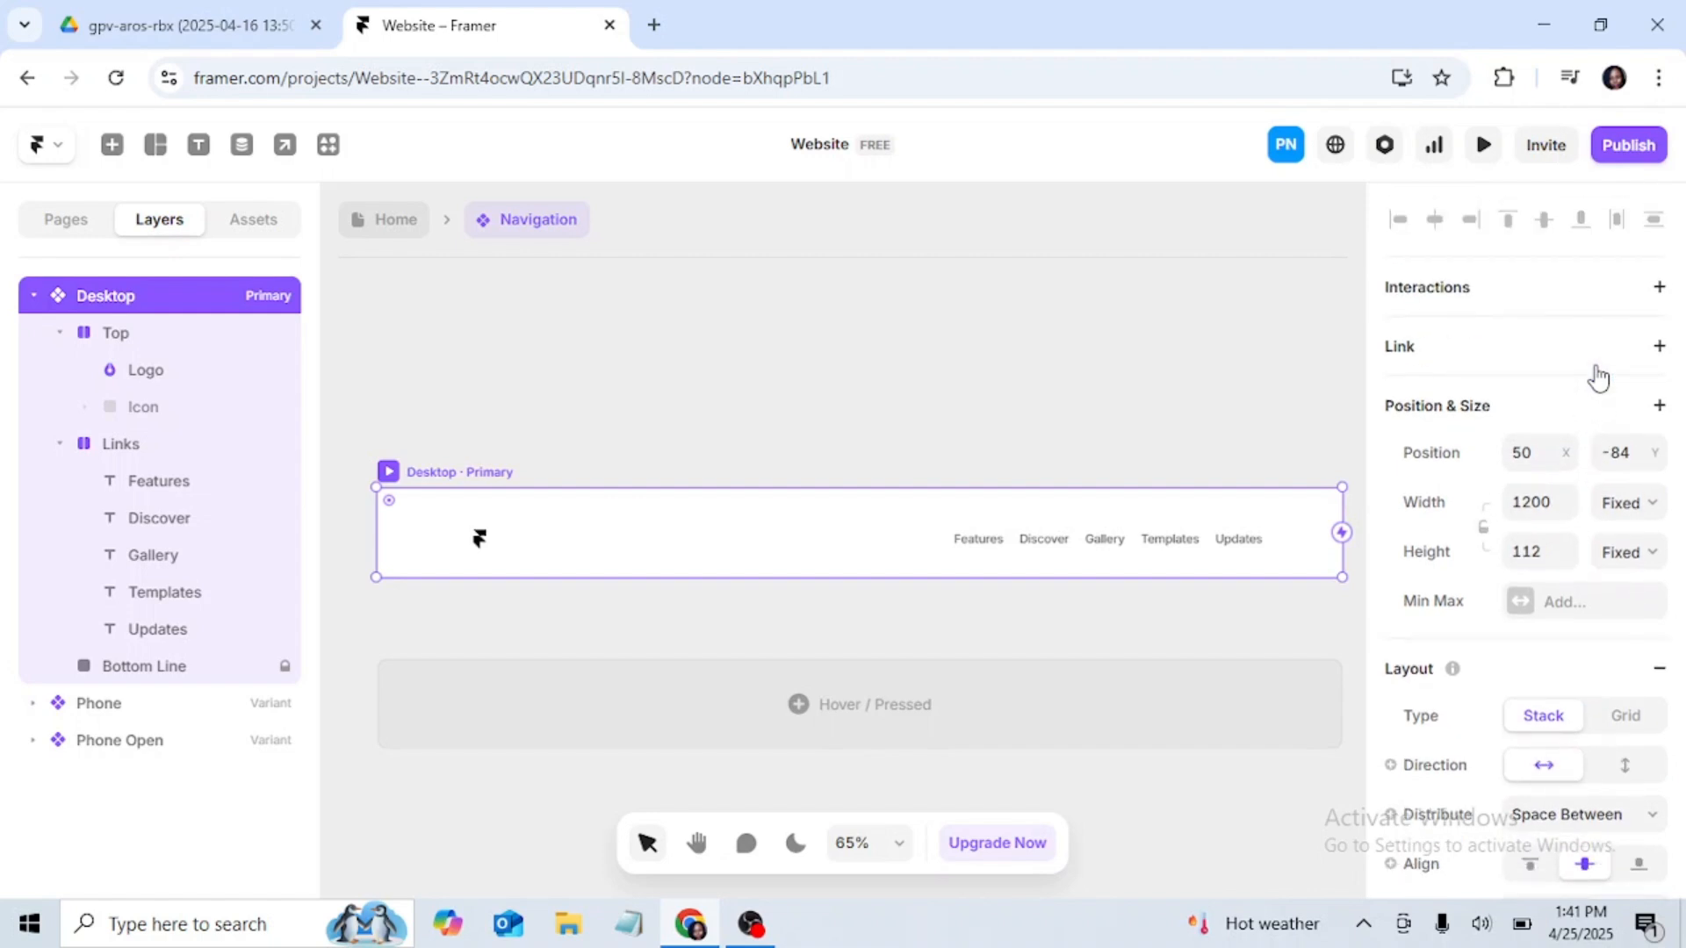
{"action": "scroll", "coordinate": [1597, 375], "scroll_direction": "down", "scroll_amount": 3}
Step: Return to the Home page and preview the site to examine the navigation bar's layout
{"action": "left_click", "coordinate": [399, 230]}
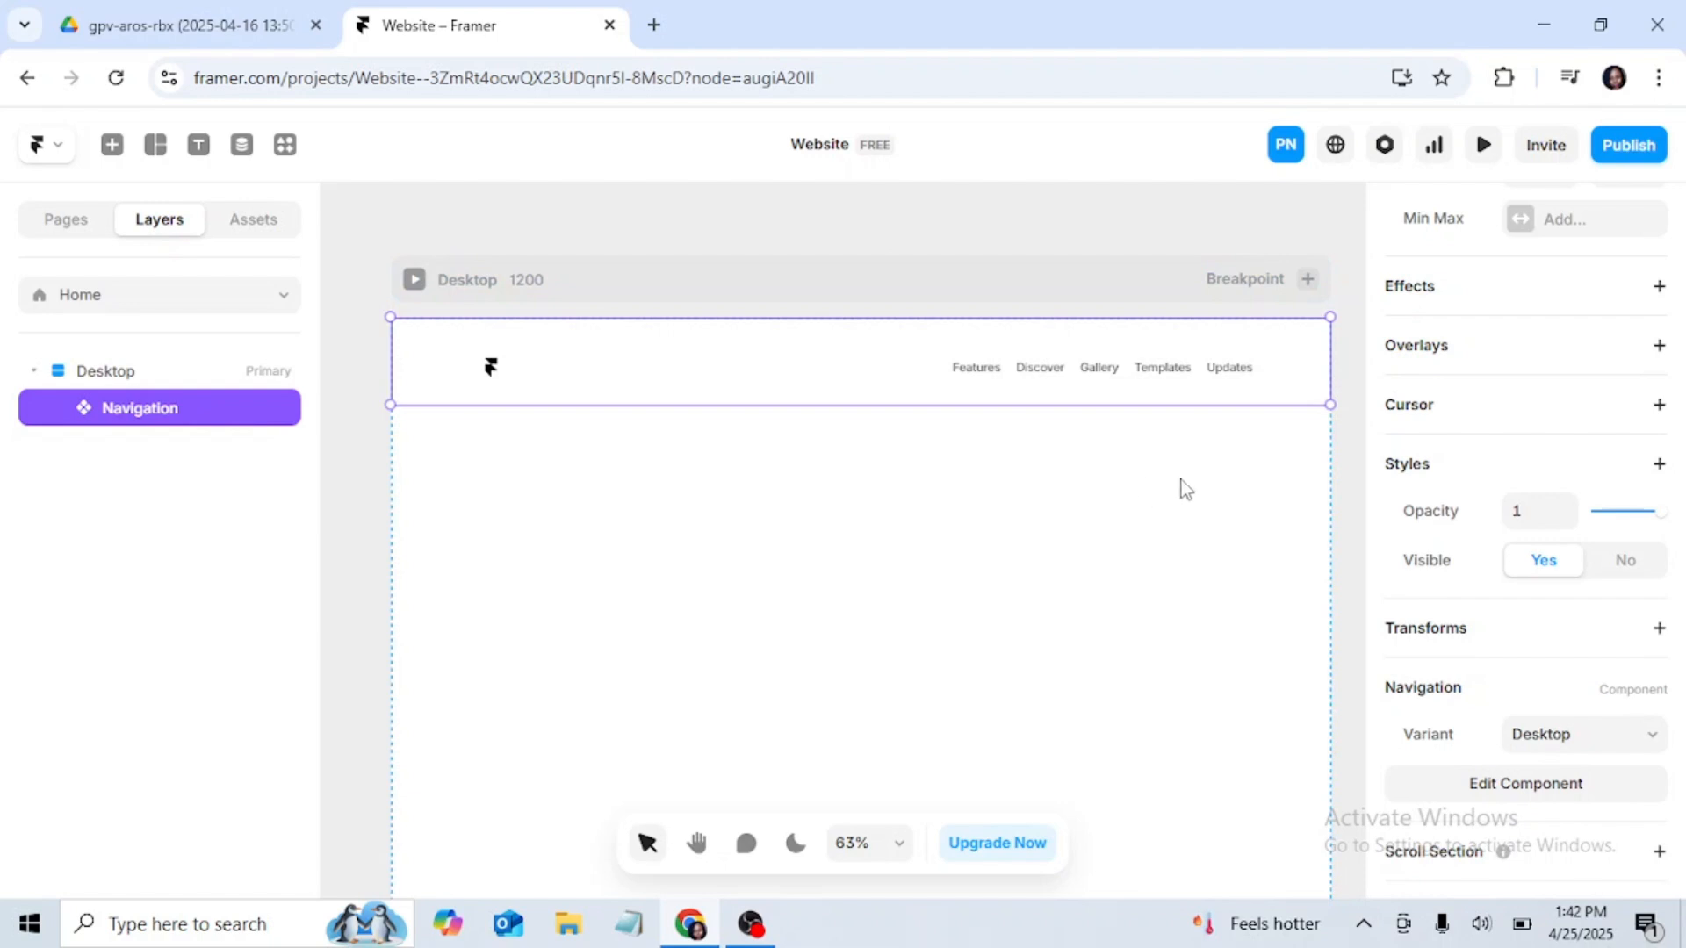
{"action": "left_click", "coordinate": [1483, 147]}
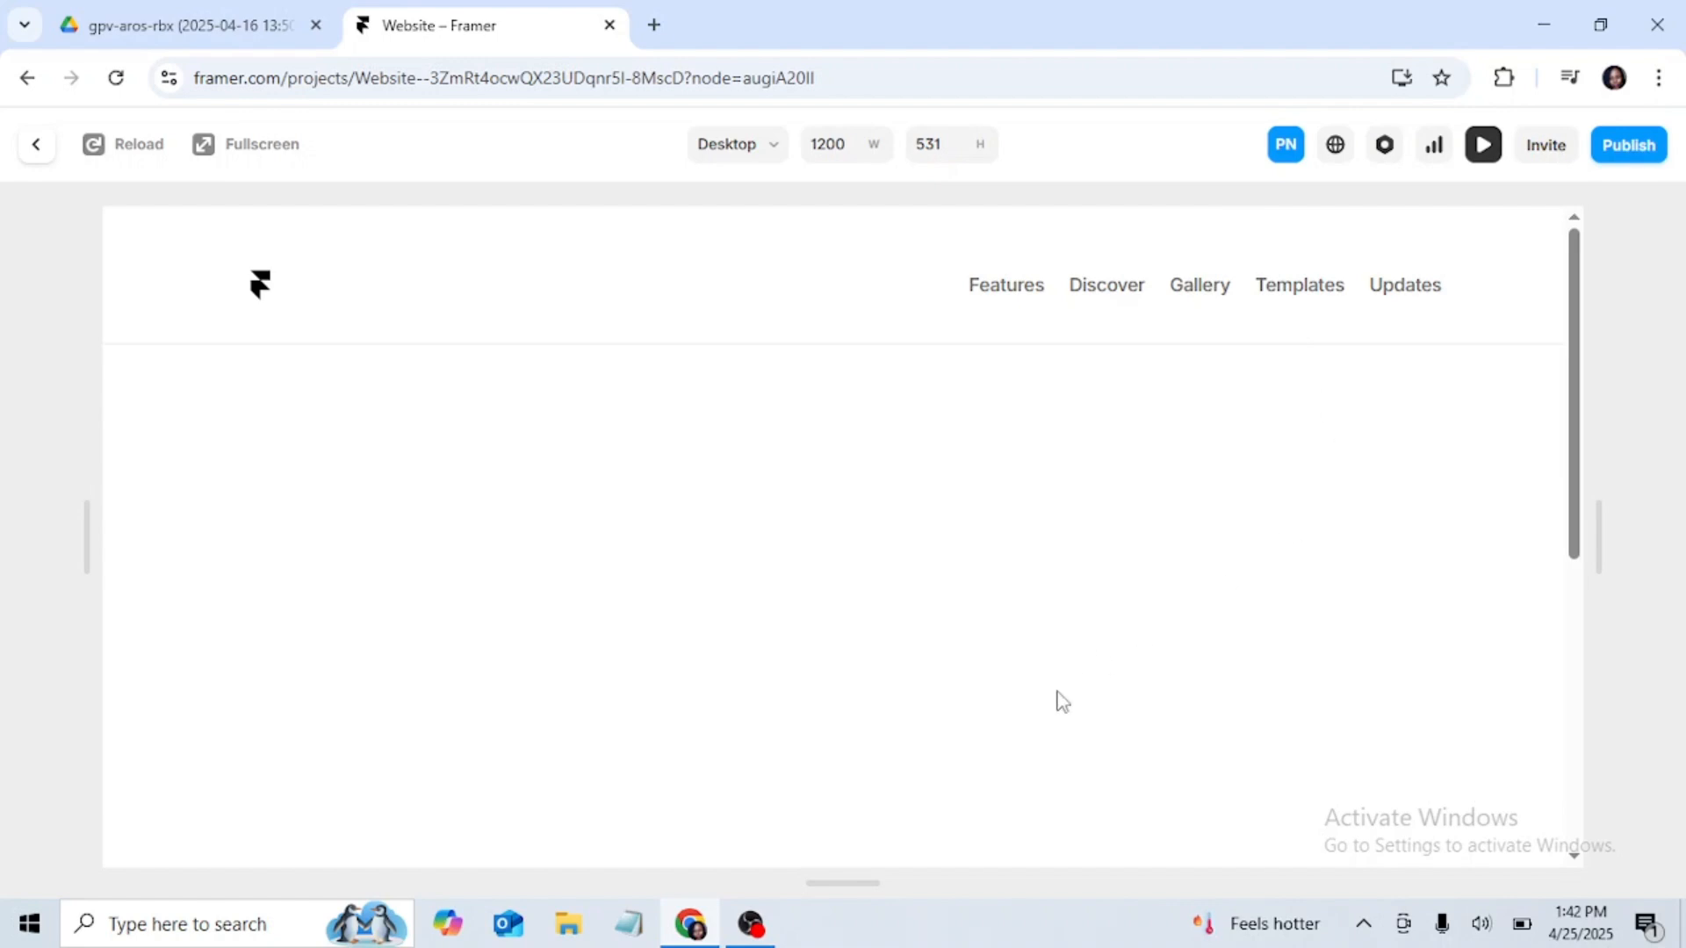
{"action": "scroll", "coordinate": [1057, 699], "scroll_direction": "down", "scroll_amount": 10}
{"action": "scroll", "coordinate": [1057, 702], "scroll_direction": "up", "scroll_amount": 10}
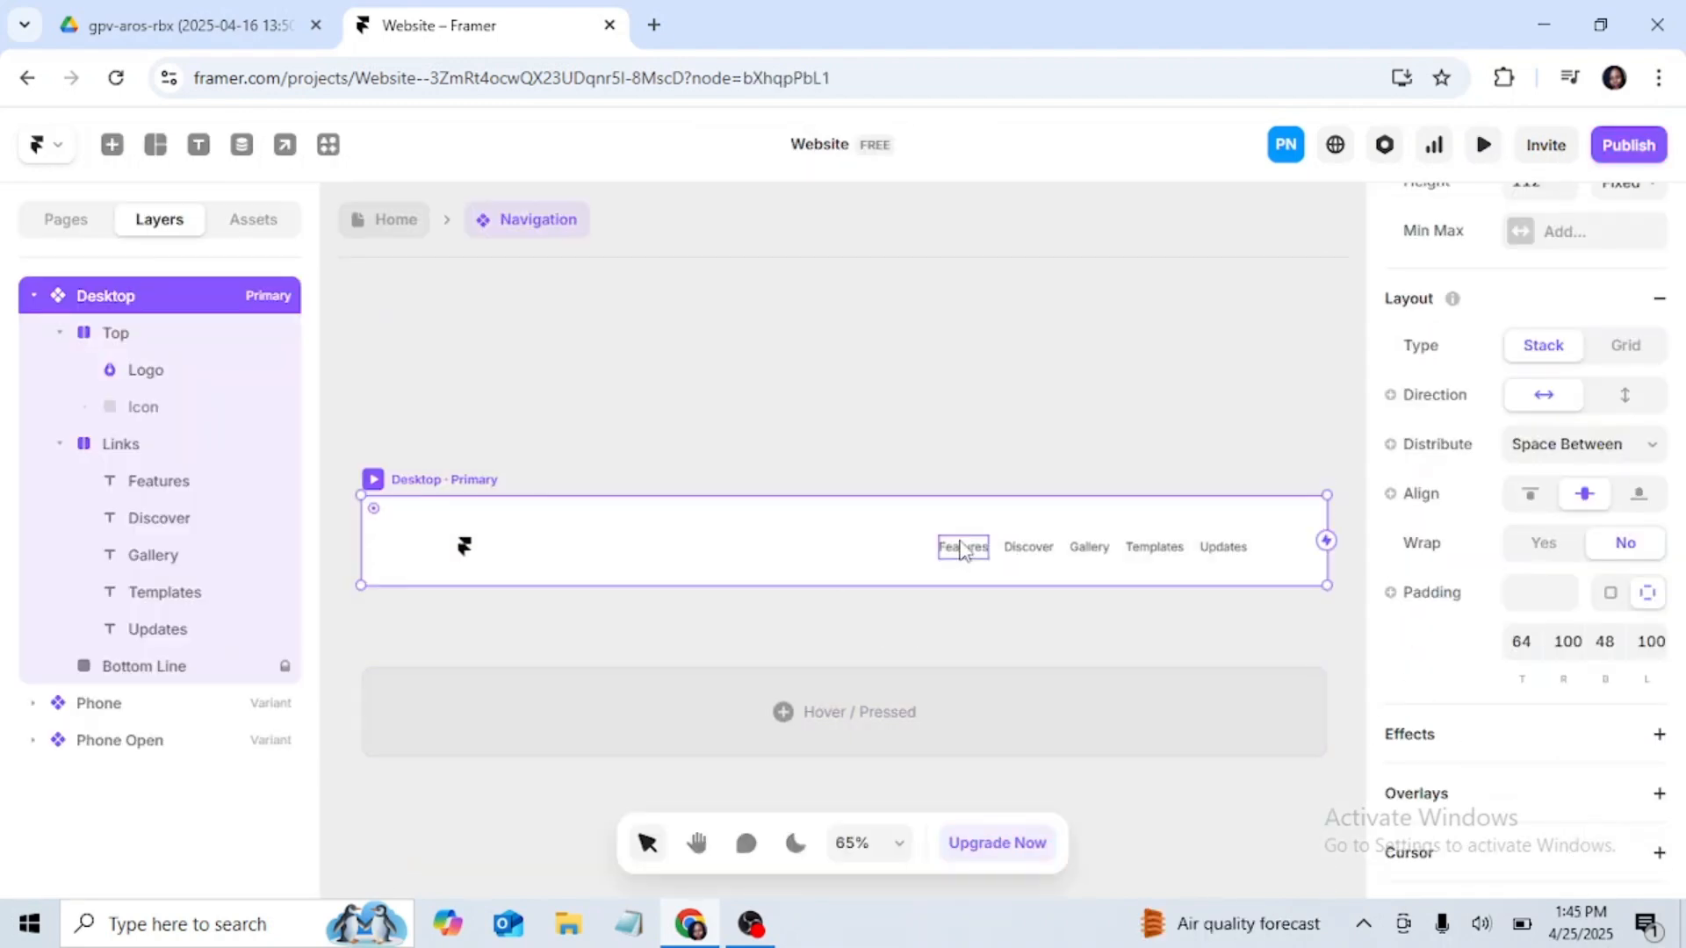
Step: Replace the Features link text in the Desktop navigation variant with "About Us"
{"action": "left_click", "coordinate": [963, 548]}
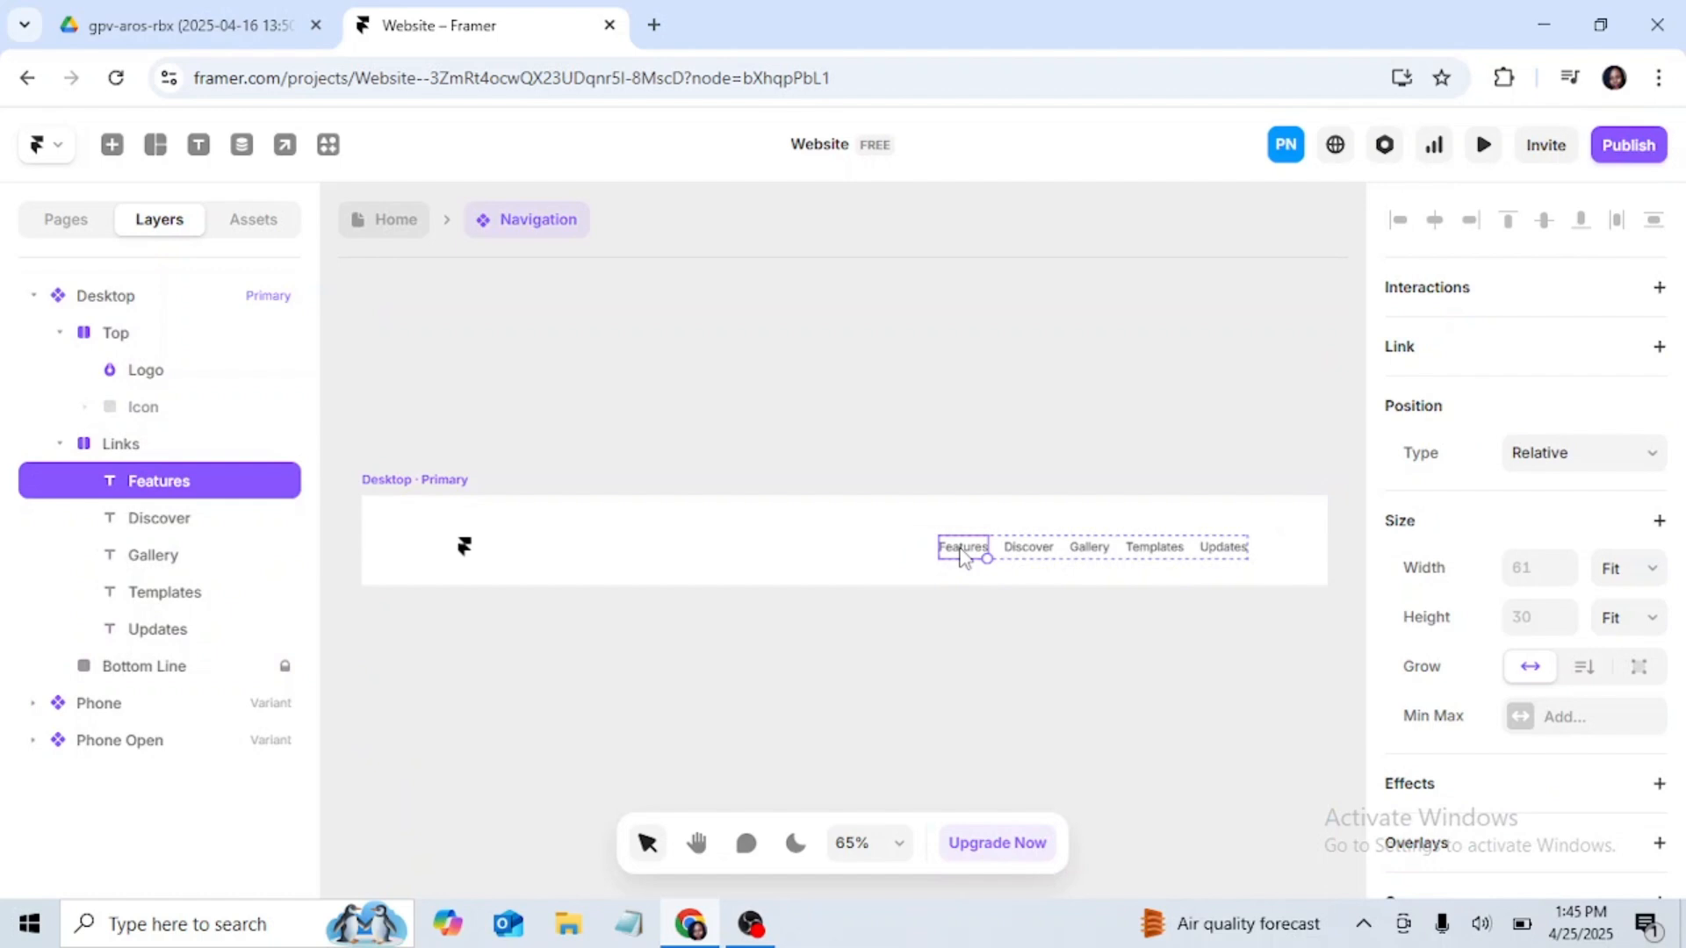
{"action": "double_click", "coordinate": [966, 549]}
{"action": "left_click", "coordinate": [984, 549]}
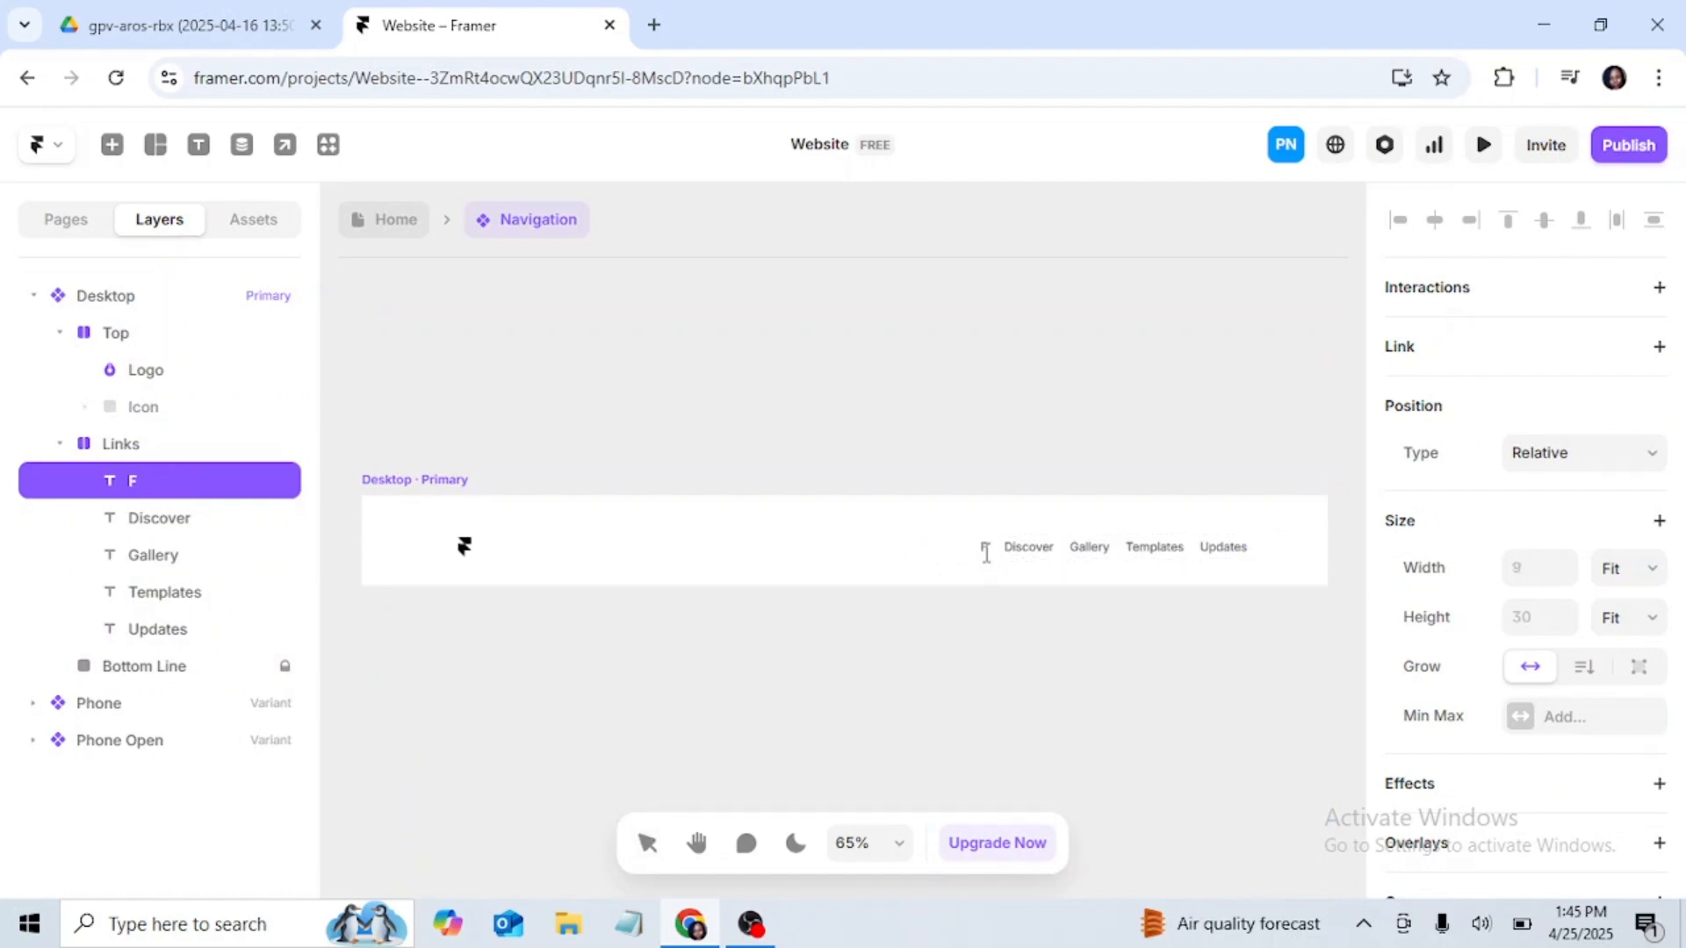
{"action": "type", "text": "About U"}
{"action": "type", "text": "s"}
Step: Replace the Discover link text in the Desktop navigation variant with "Services"
{"action": "double_click", "coordinate": [1046, 545]}
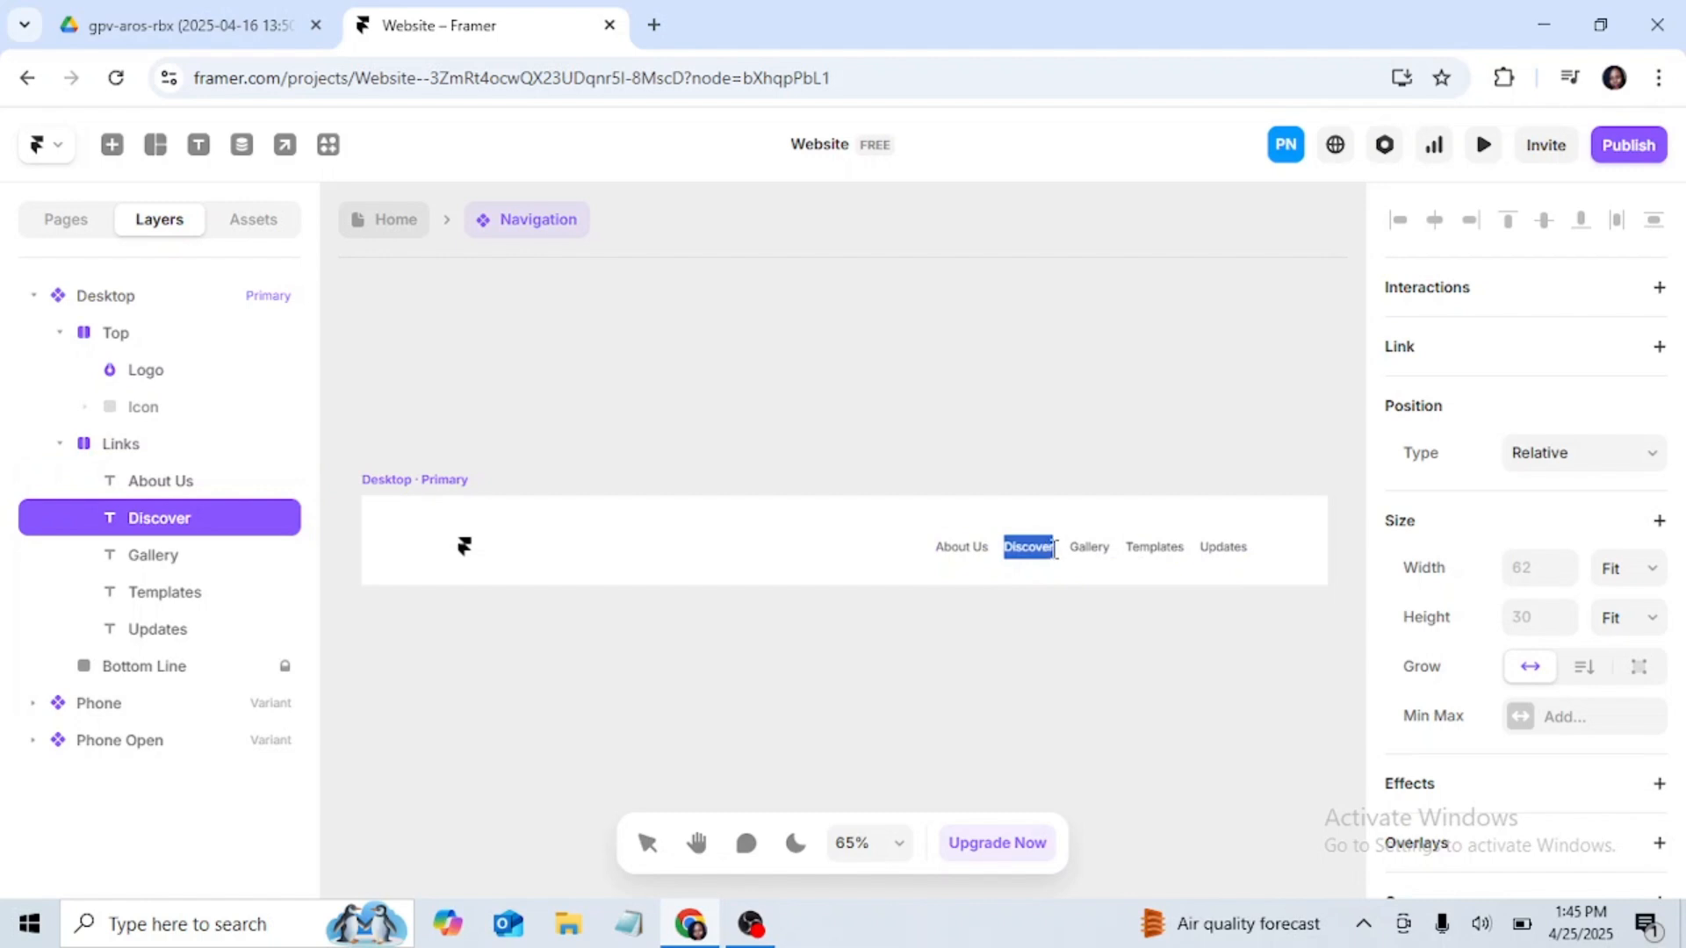
{"action": "left_click", "coordinate": [1051, 549]}
{"action": "key", "text": "BackSpace"}
{"action": "key", "text": "BackSpace"}
{"action": "key", "text": "BackSpace"}
{"action": "key", "text": "BackSpace"}
{"action": "key", "text": "BackSpace"}
{"action": "key", "text": "BackSpace"}
{"action": "key", "text": "BackSpace"}
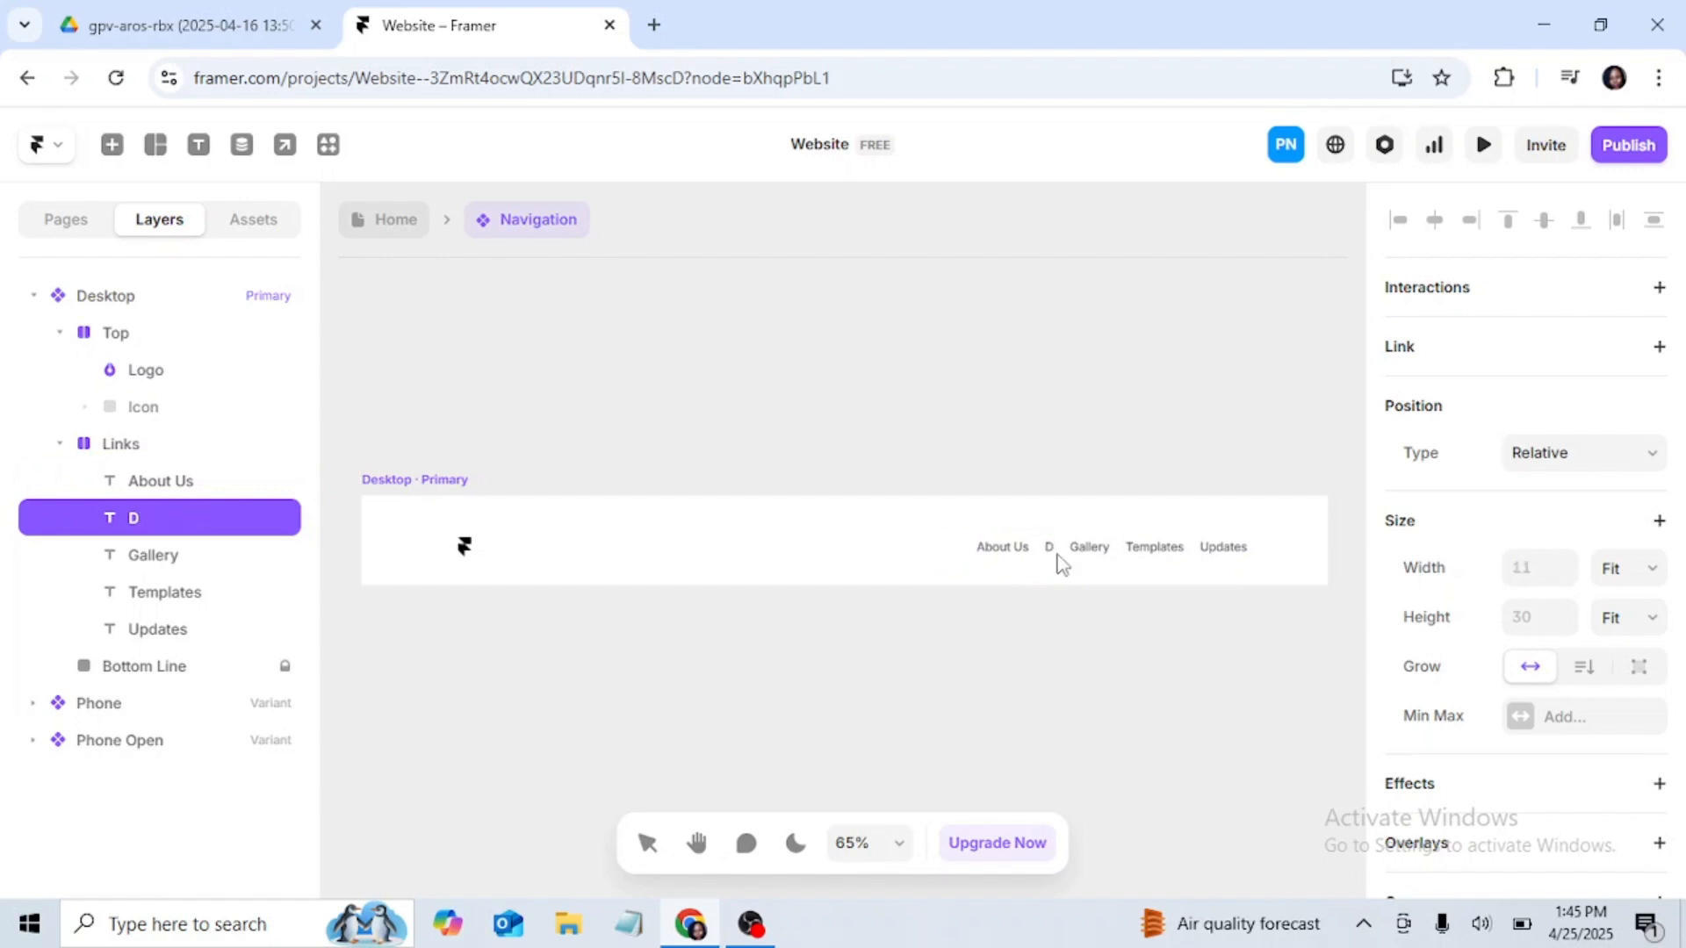
{"action": "key", "text": "BackSpace"}
{"action": "type", "text": "Services"}
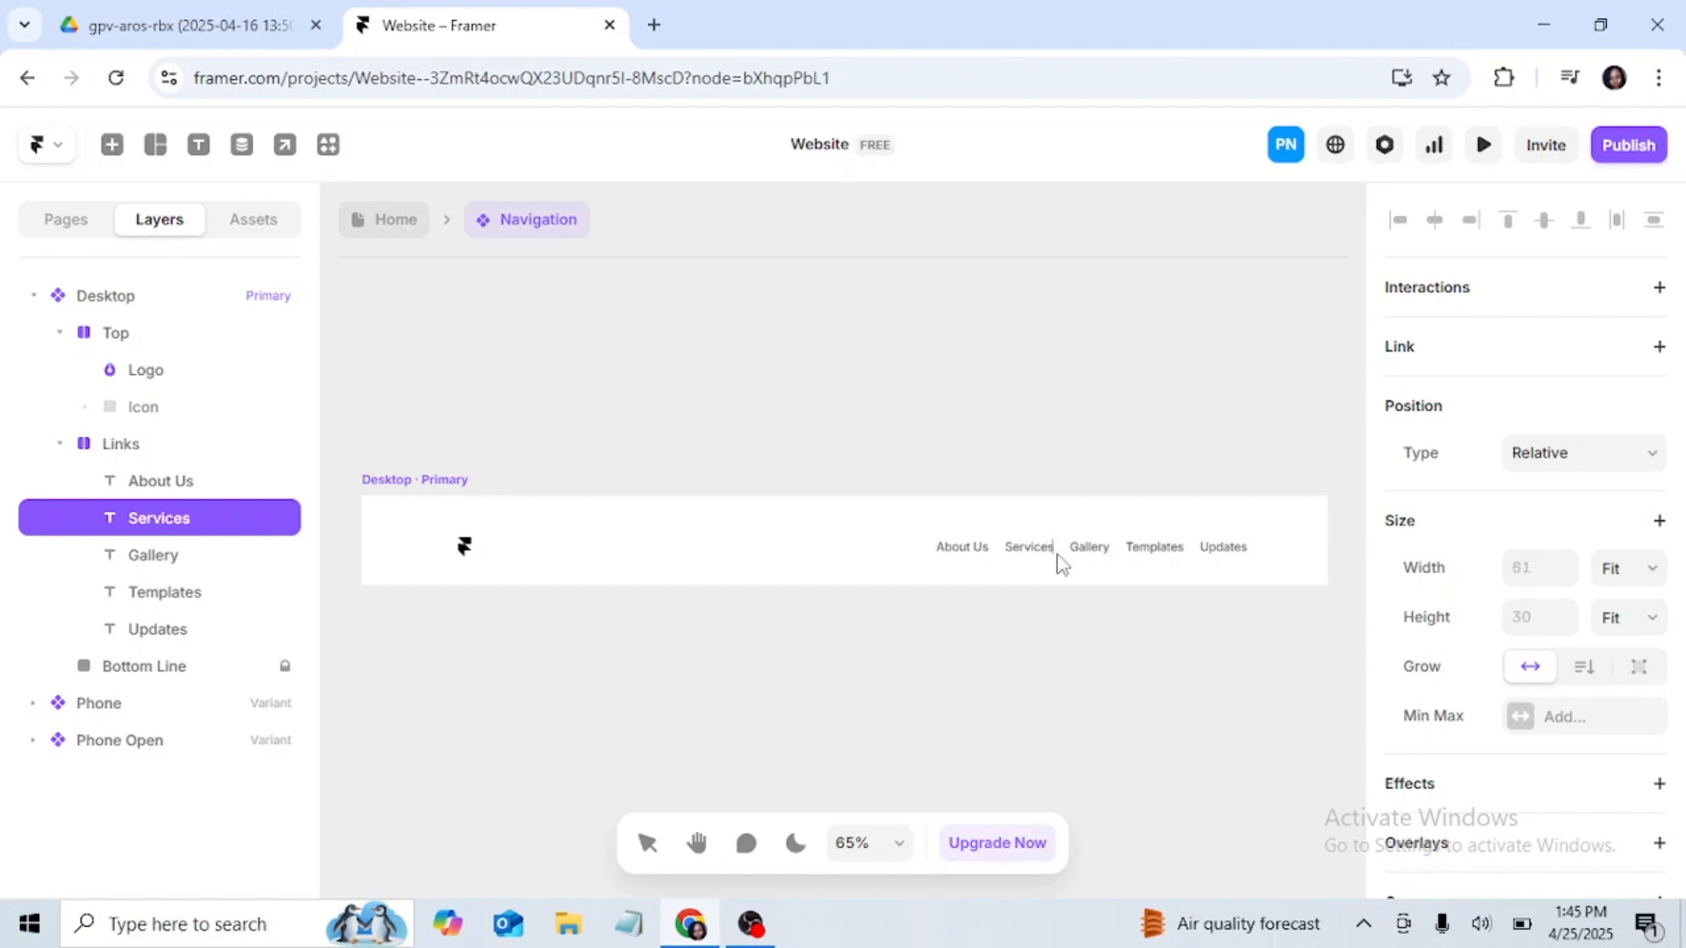
Step: Replace the Gallery link text in the Desktop navigation variant with "Our Works"
{"action": "left_click", "coordinate": [1097, 548]}
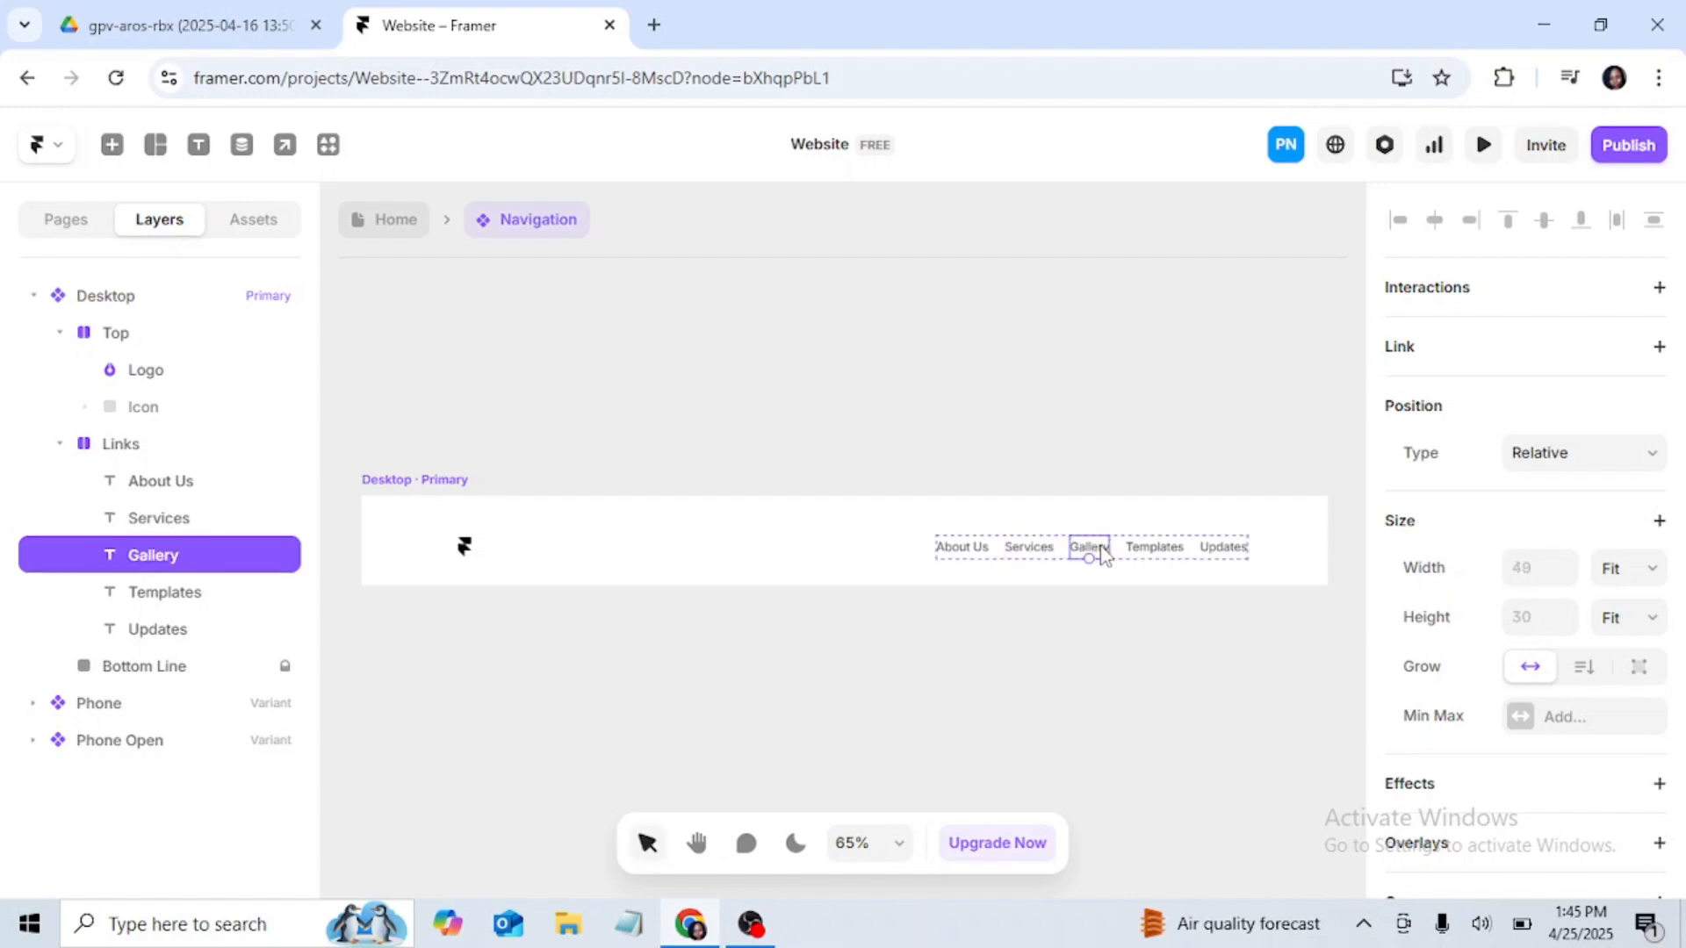
{"action": "double_click", "coordinate": [1103, 551]}
{"action": "left_click", "coordinate": [1106, 550]}
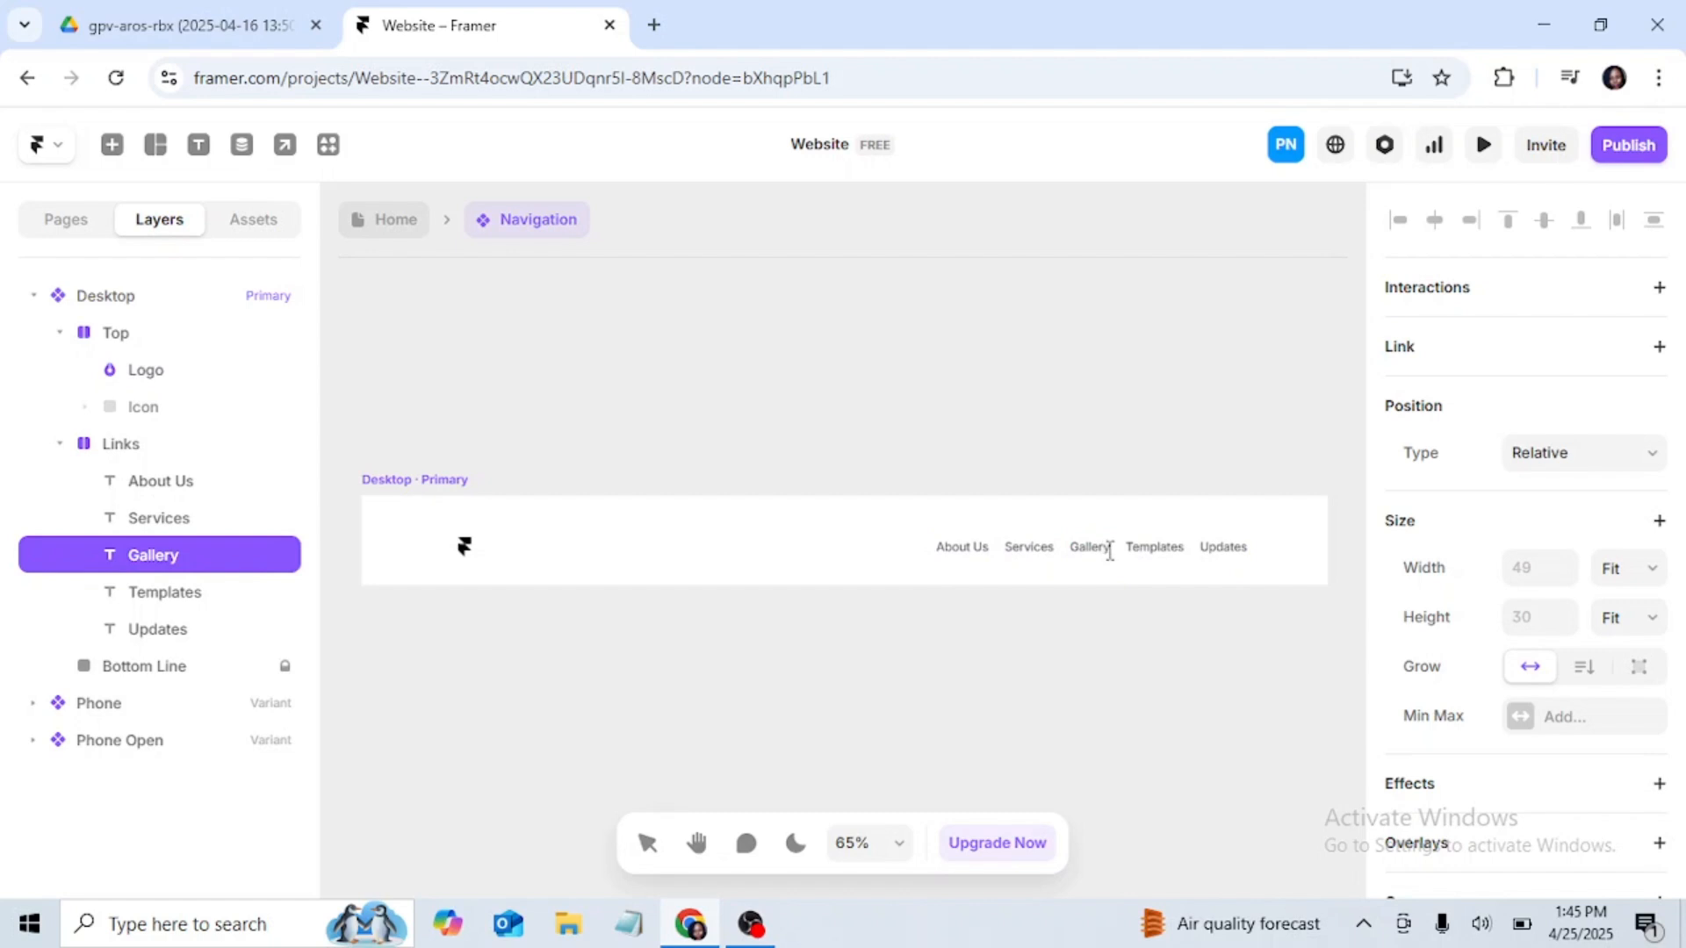
{"action": "key", "text": "BackSpace"}
{"action": "key", "text": "BackSpace"}
{"action": "key", "text": "BackSpace"}
{"action": "key", "text": "BackSpace"}
{"action": "key", "text": "BackSpace"}
{"action": "key", "text": "BackSpace"}
{"action": "key", "text": "BackSpace"}
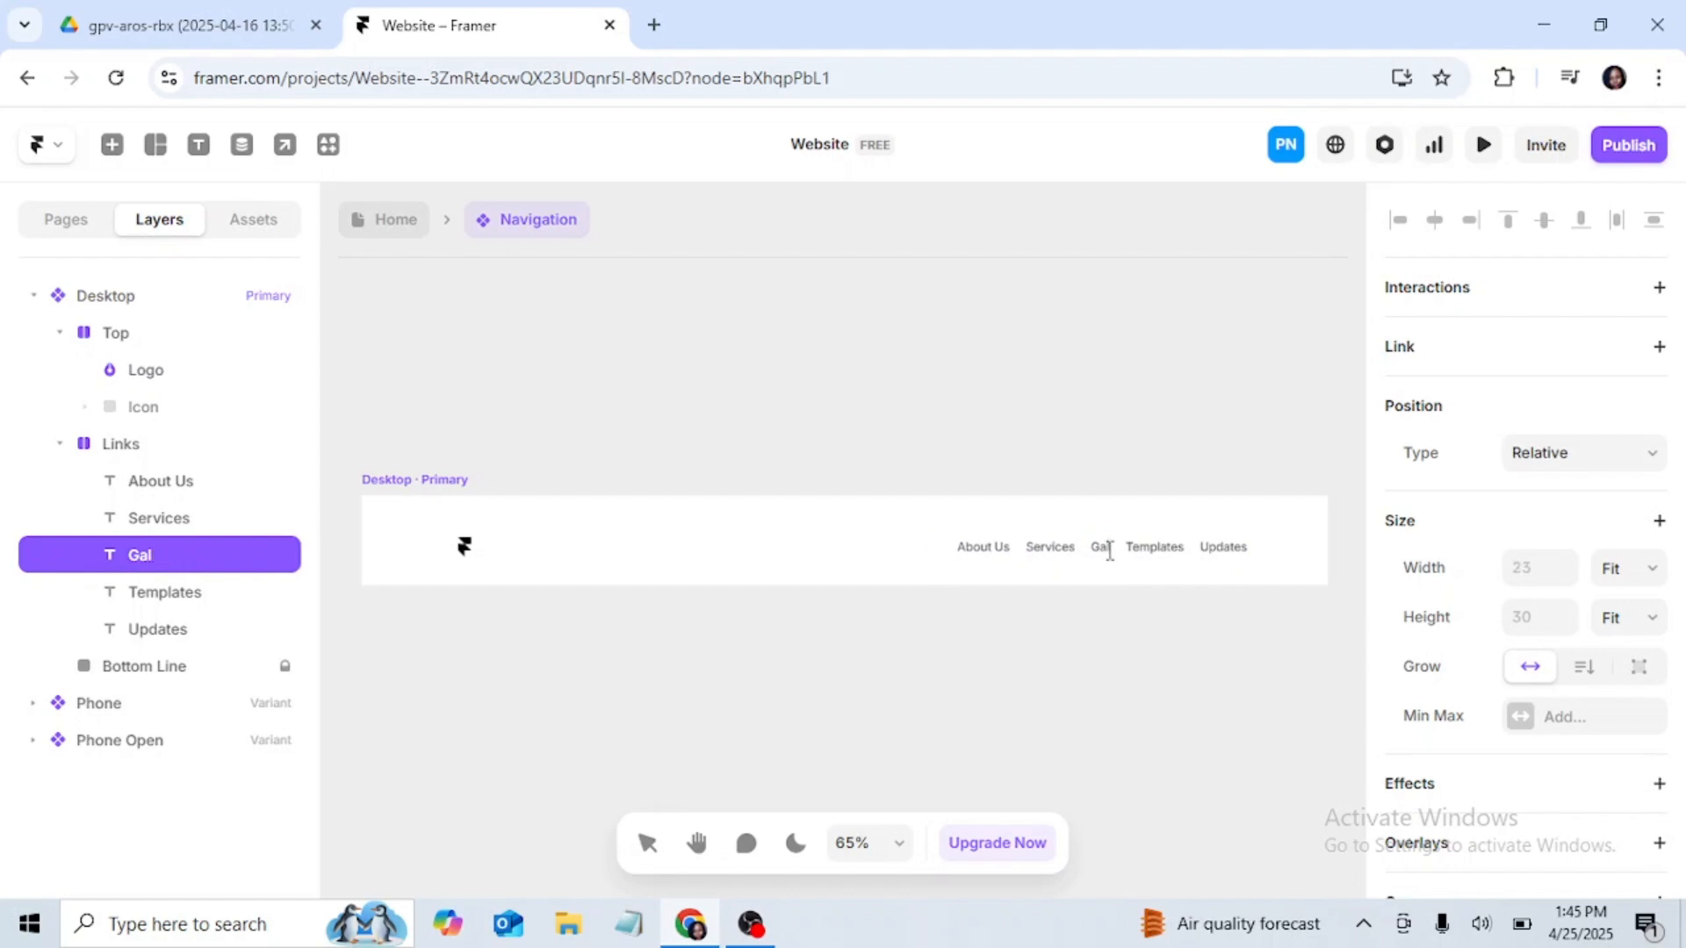
{"action": "type", "text": "Our Works"}
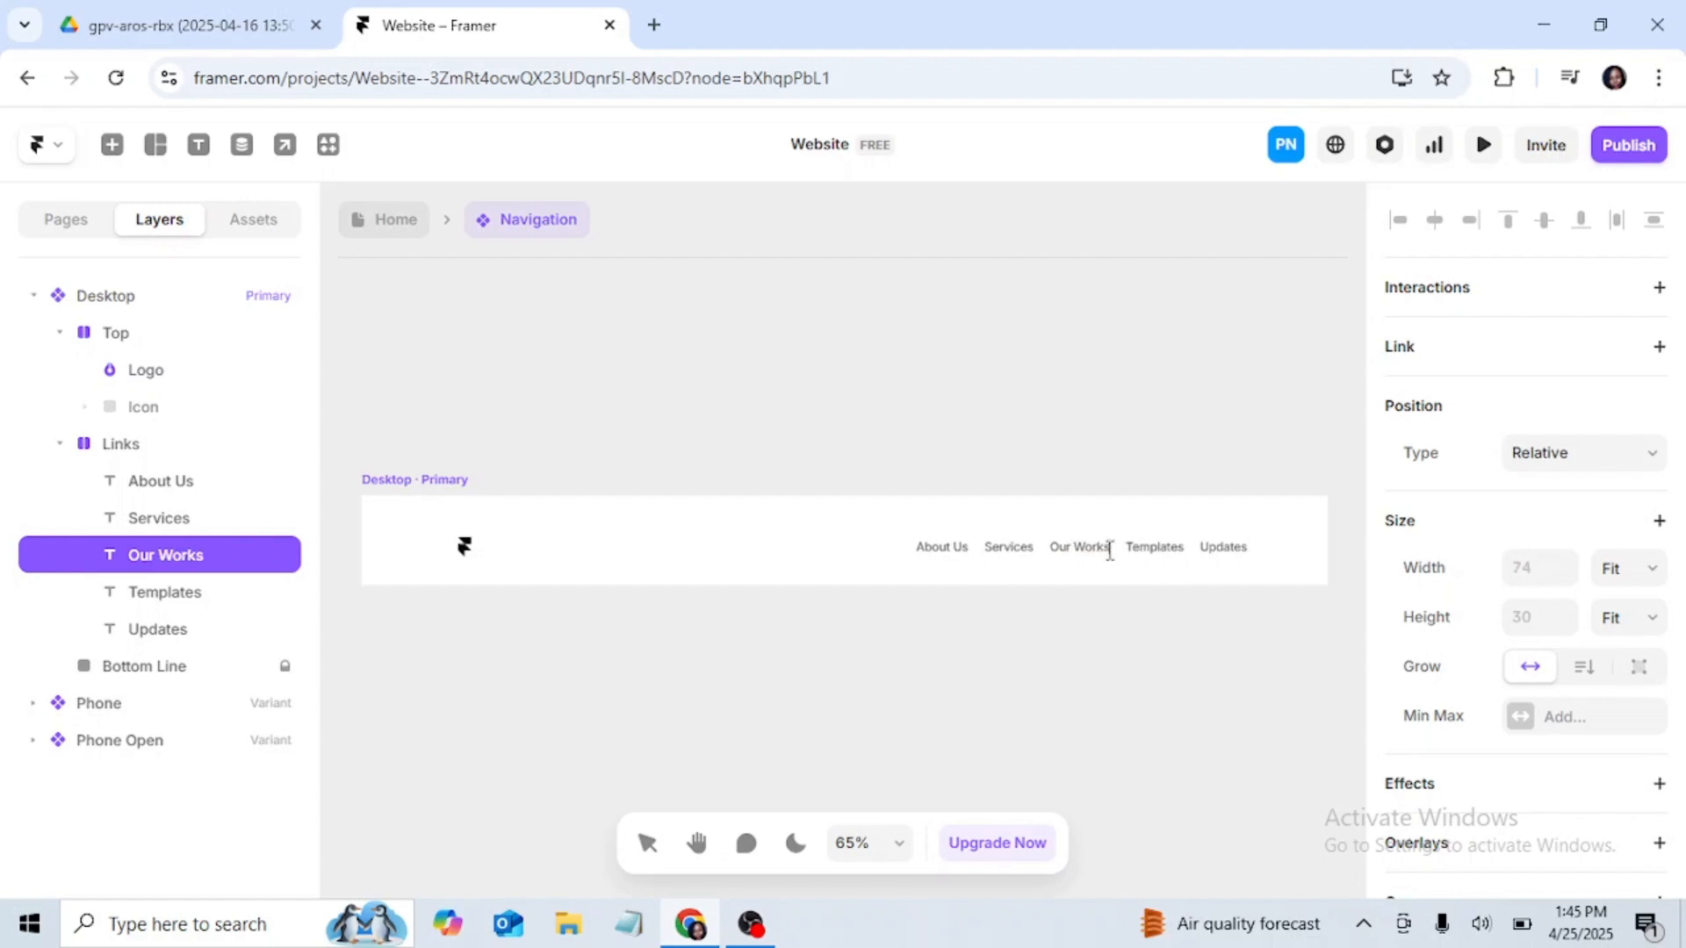
Step: Delete the Templates and Updates links from the Desktop navigation variant
{"action": "left_click", "coordinate": [1170, 548]}
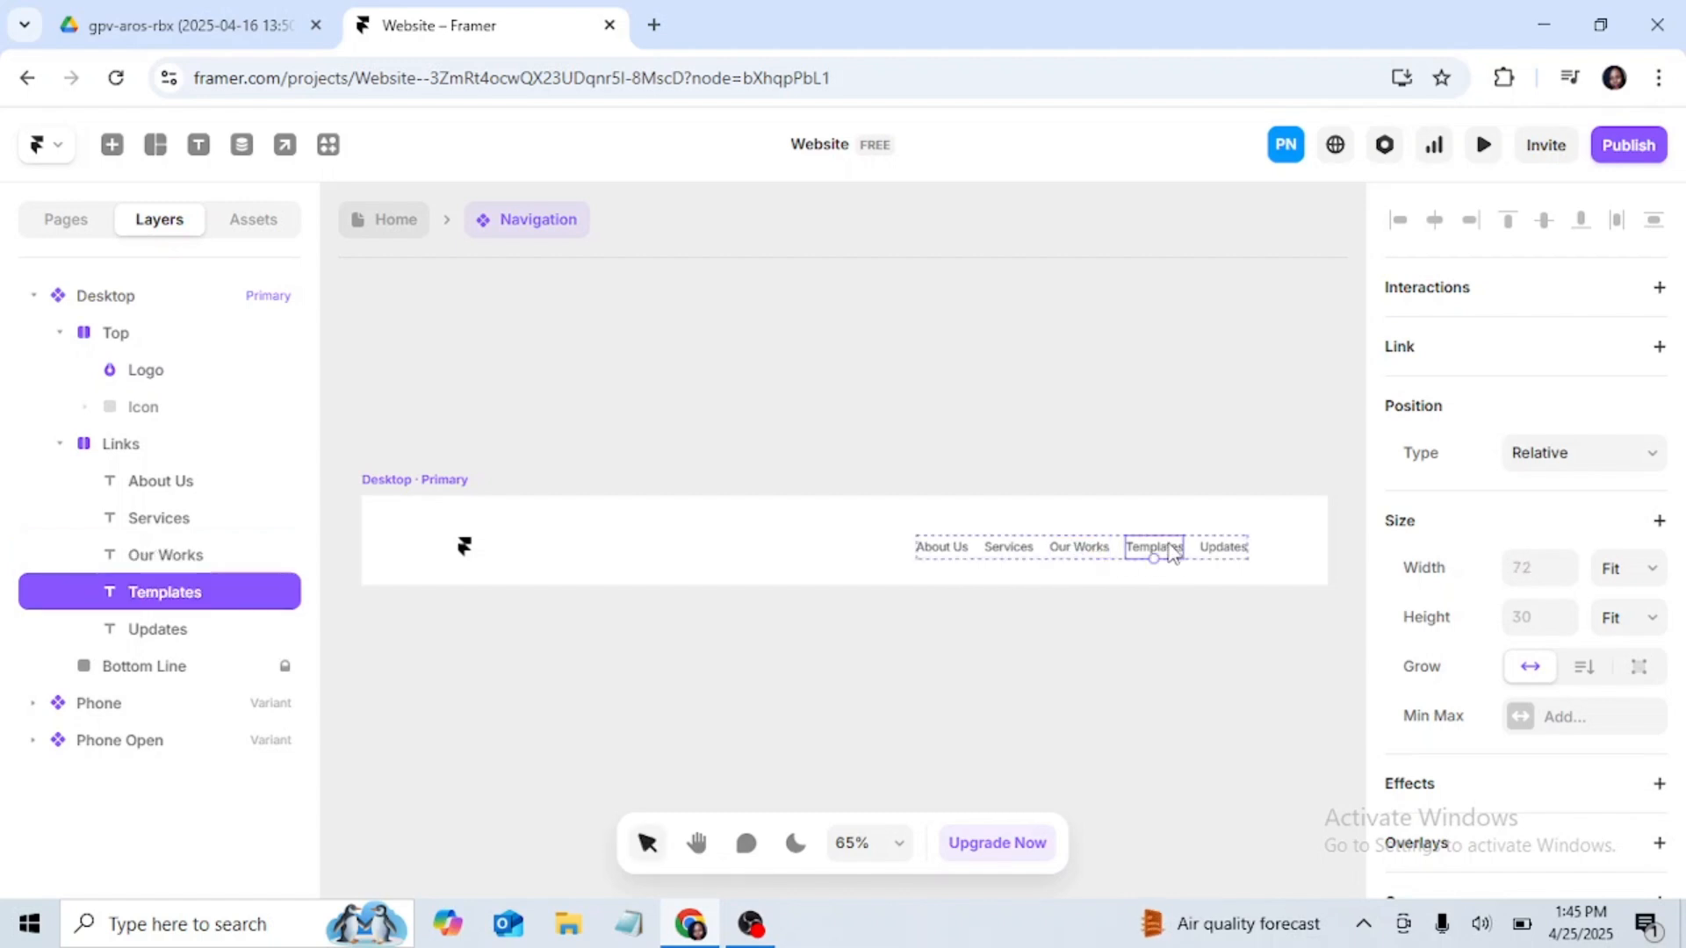
{"action": "key", "text": "Delete"}
{"action": "left_click", "coordinate": [1218, 546]}
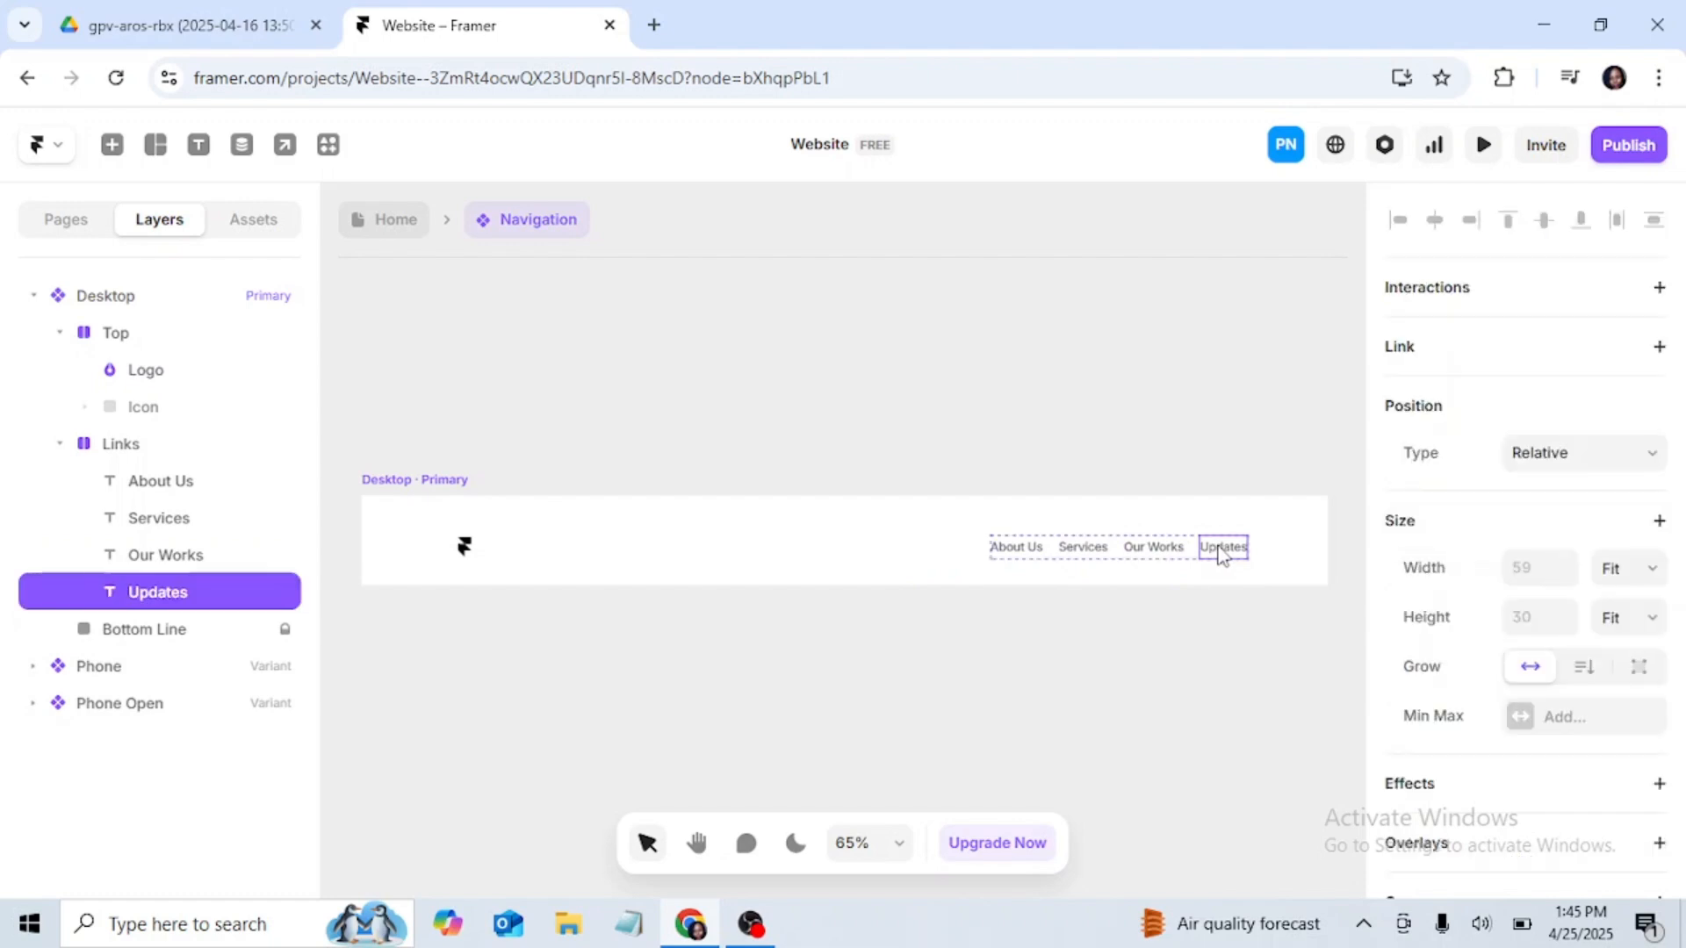
{"action": "key", "text": "Delete"}
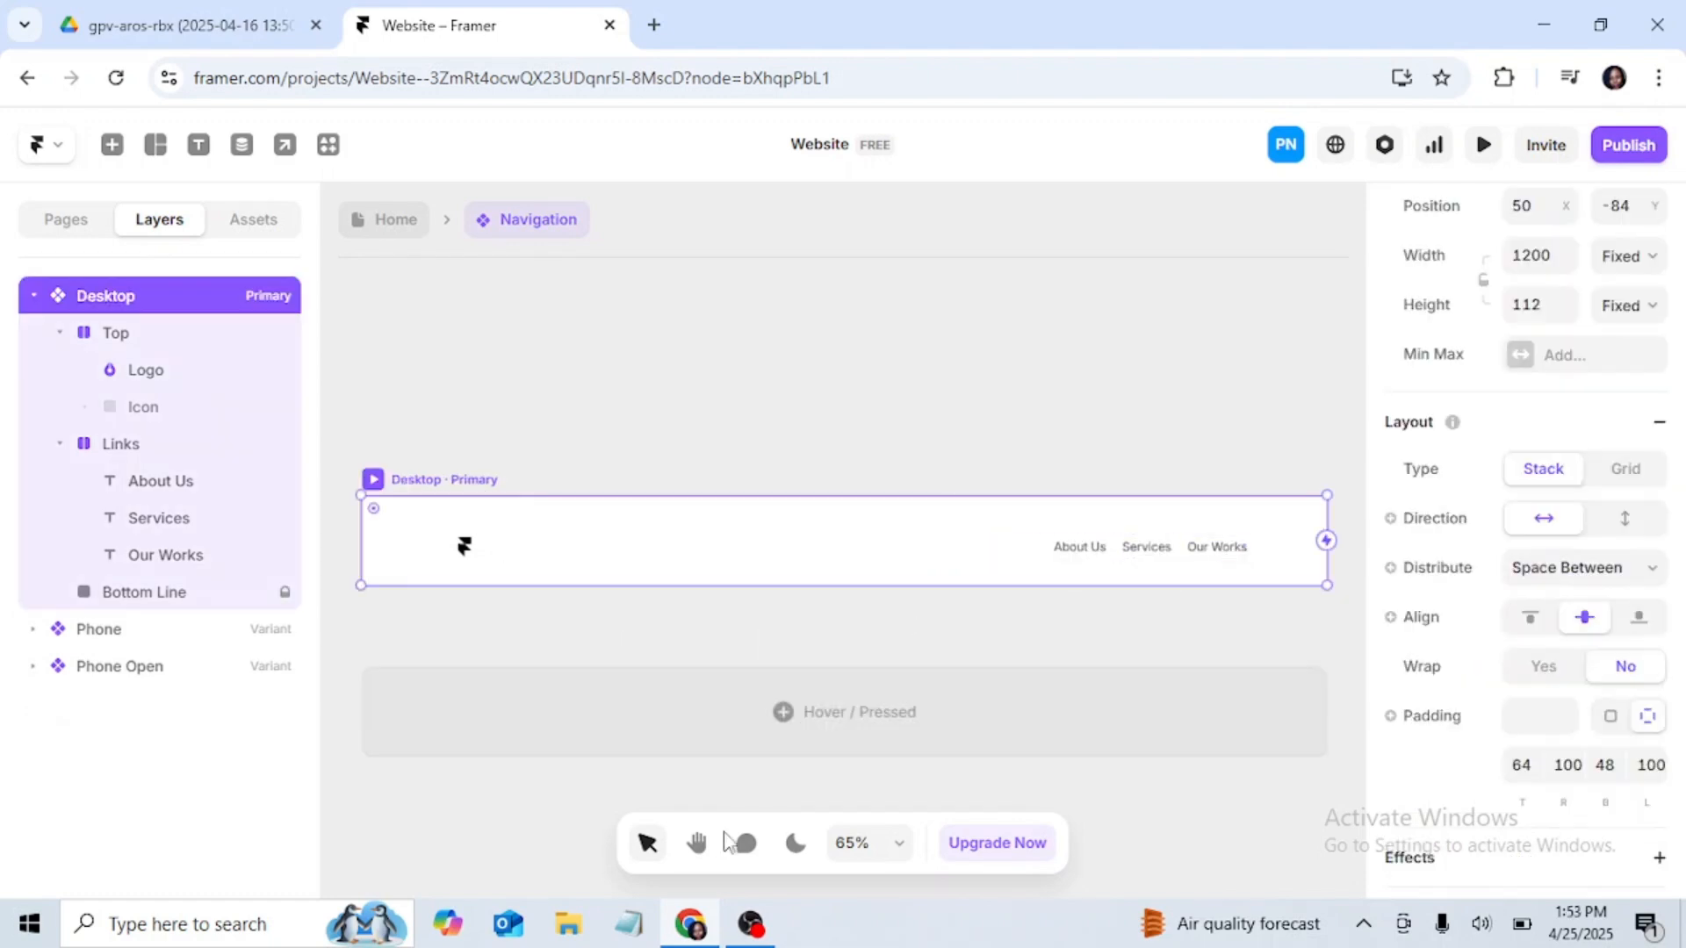
Step: Add a "Get Started" text layer on the empty component canvas below the Desktop navigation variant
{"action": "key", "text": "h"}
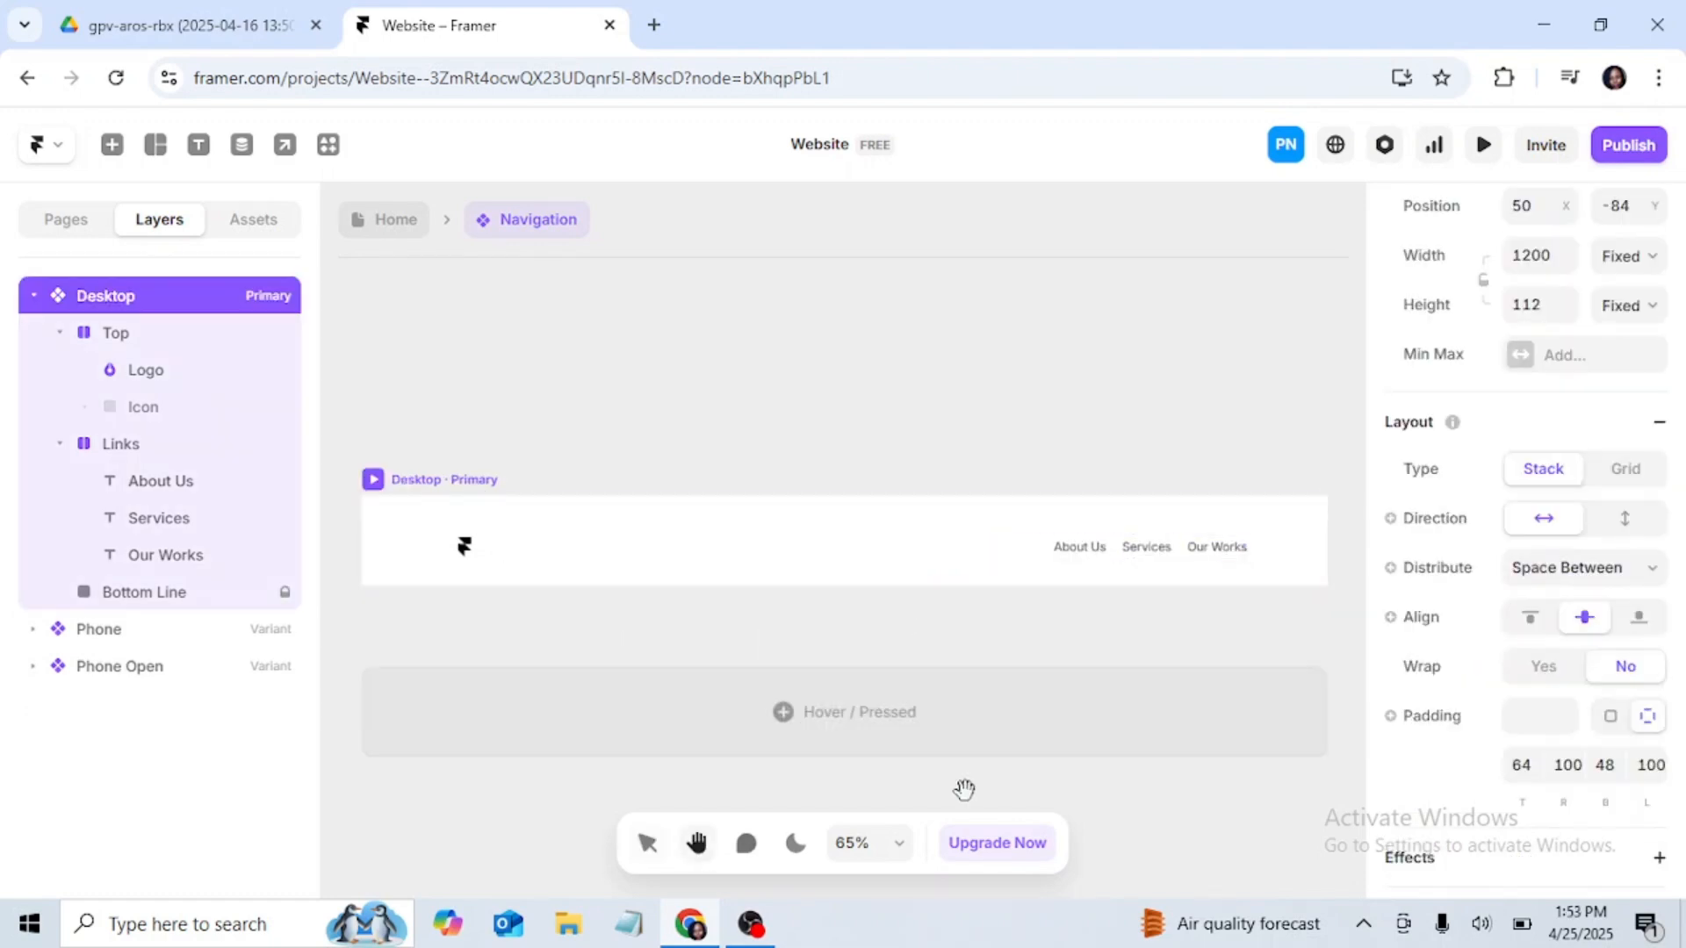
{"action": "left_click_drag", "start_coordinate": [1279, 629], "coordinate": [1256, 432]}
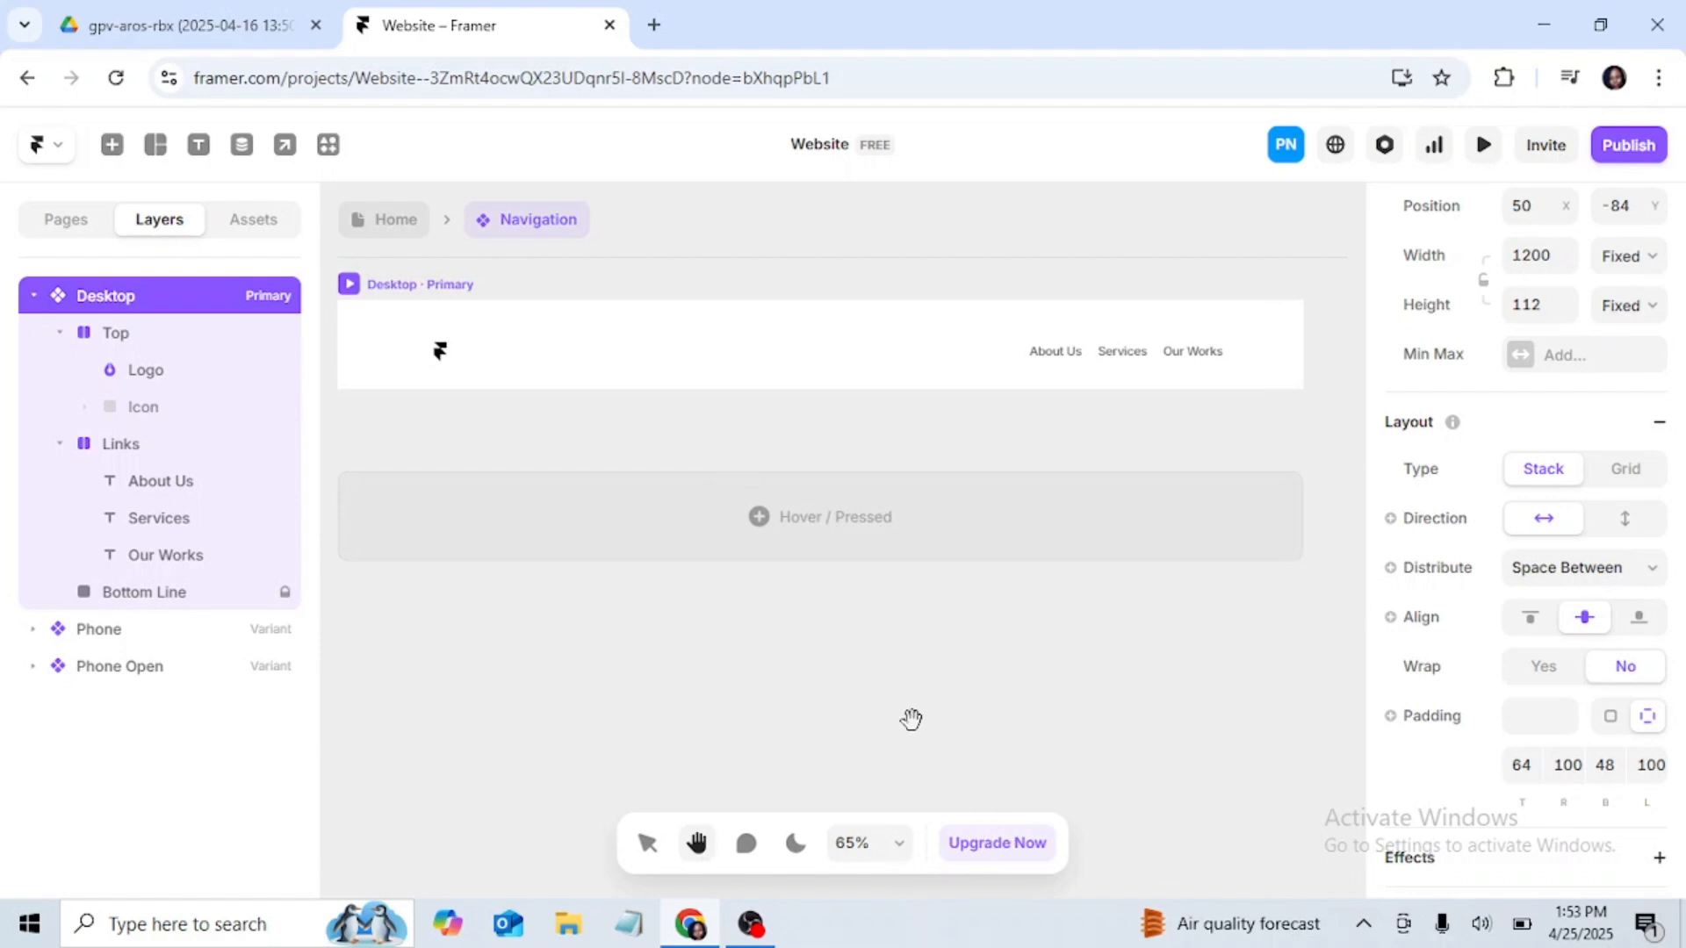
{"action": "scroll", "coordinate": [861, 659], "scroll_direction": "down", "scroll_amount": 1}
{"action": "scroll", "coordinate": [869, 655], "scroll_direction": "up", "scroll_amount": 1}
{"action": "scroll", "coordinate": [869, 656], "scroll_direction": "down", "scroll_amount": 1}
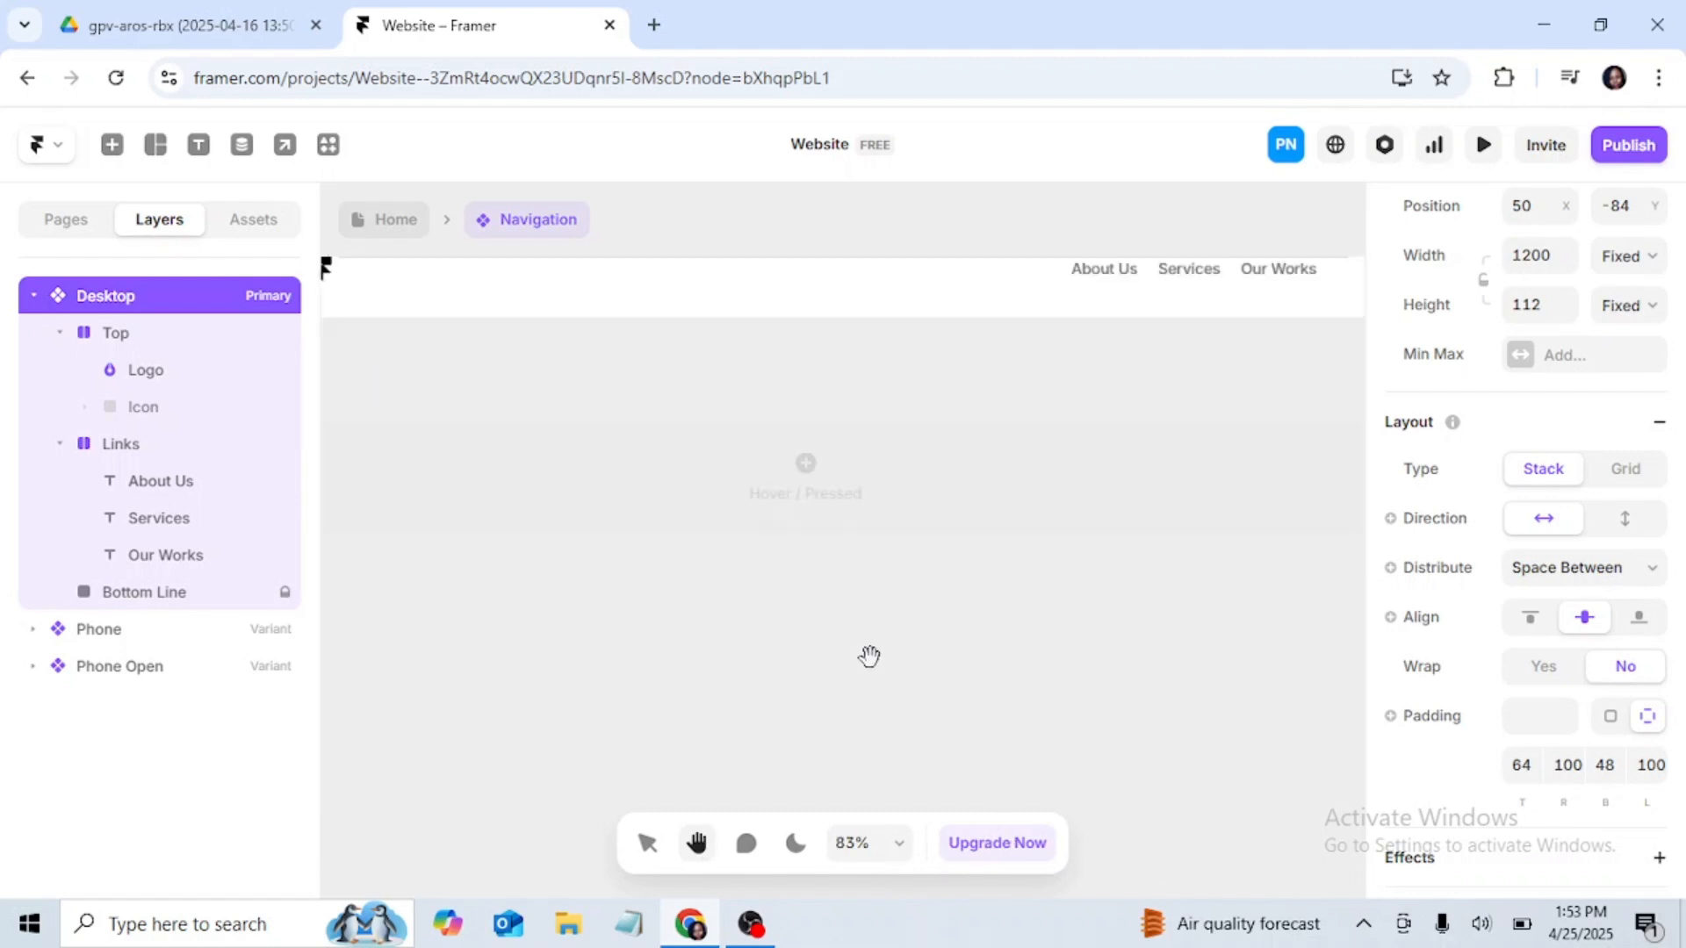
{"action": "scroll", "coordinate": [936, 623], "scroll_direction": "up", "scroll_amount": 3}
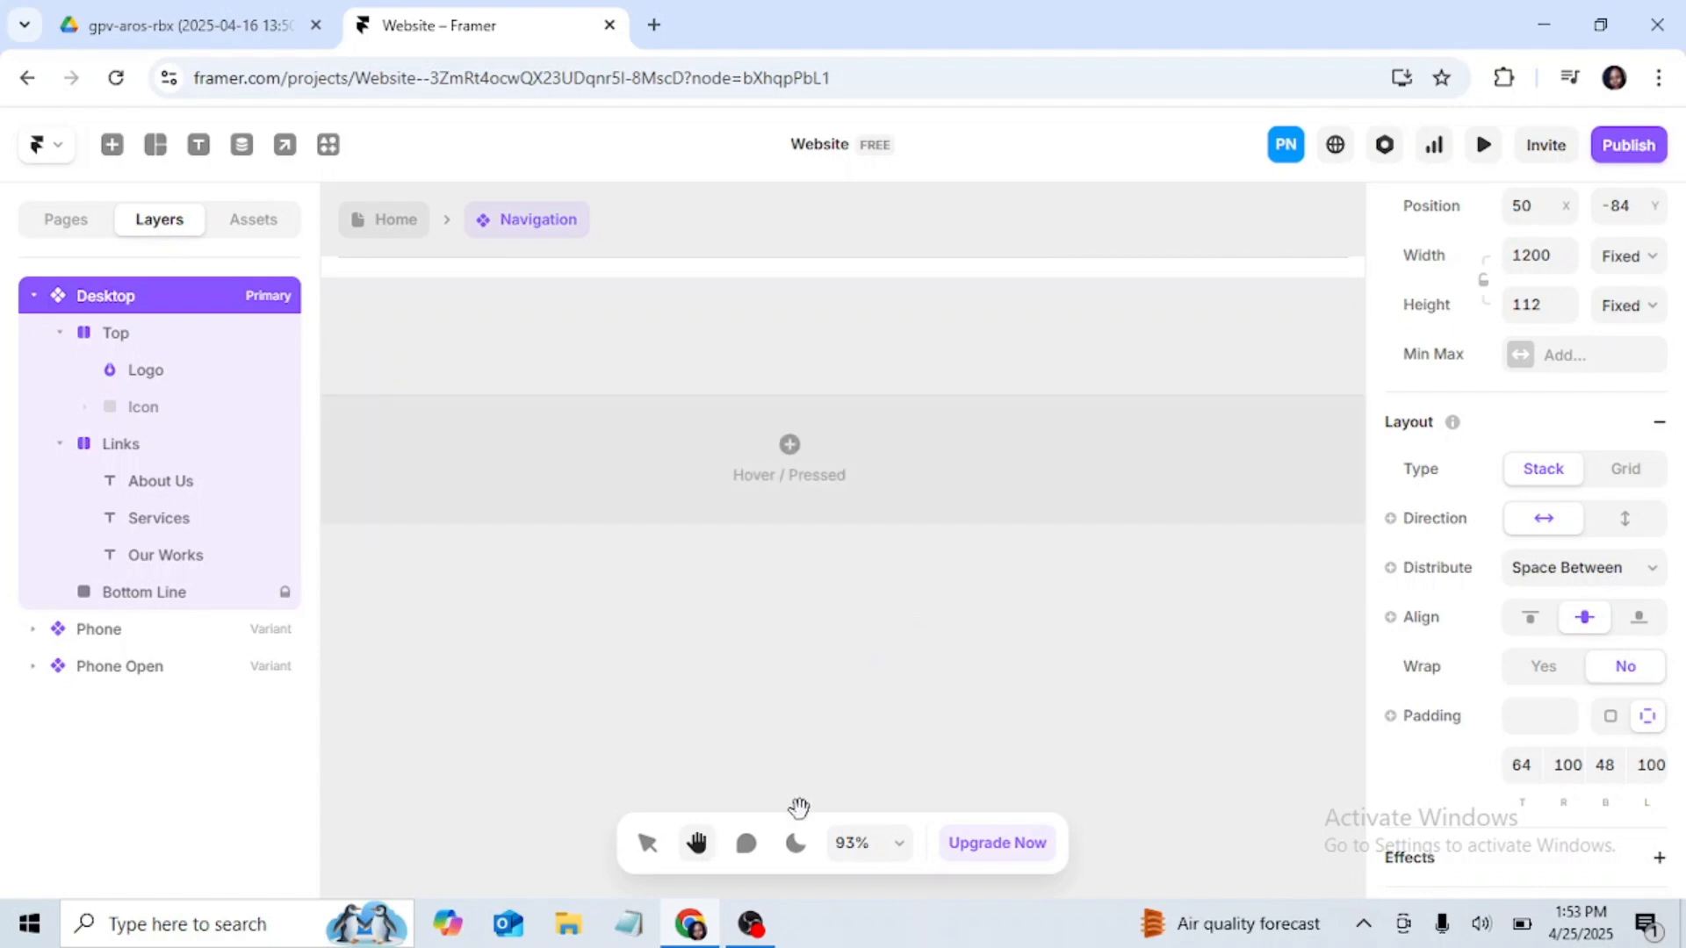
{"action": "left_click", "coordinate": [235, 221]}
{"action": "left_click", "coordinate": [158, 219]}
{"action": "left_click", "coordinate": [198, 144]}
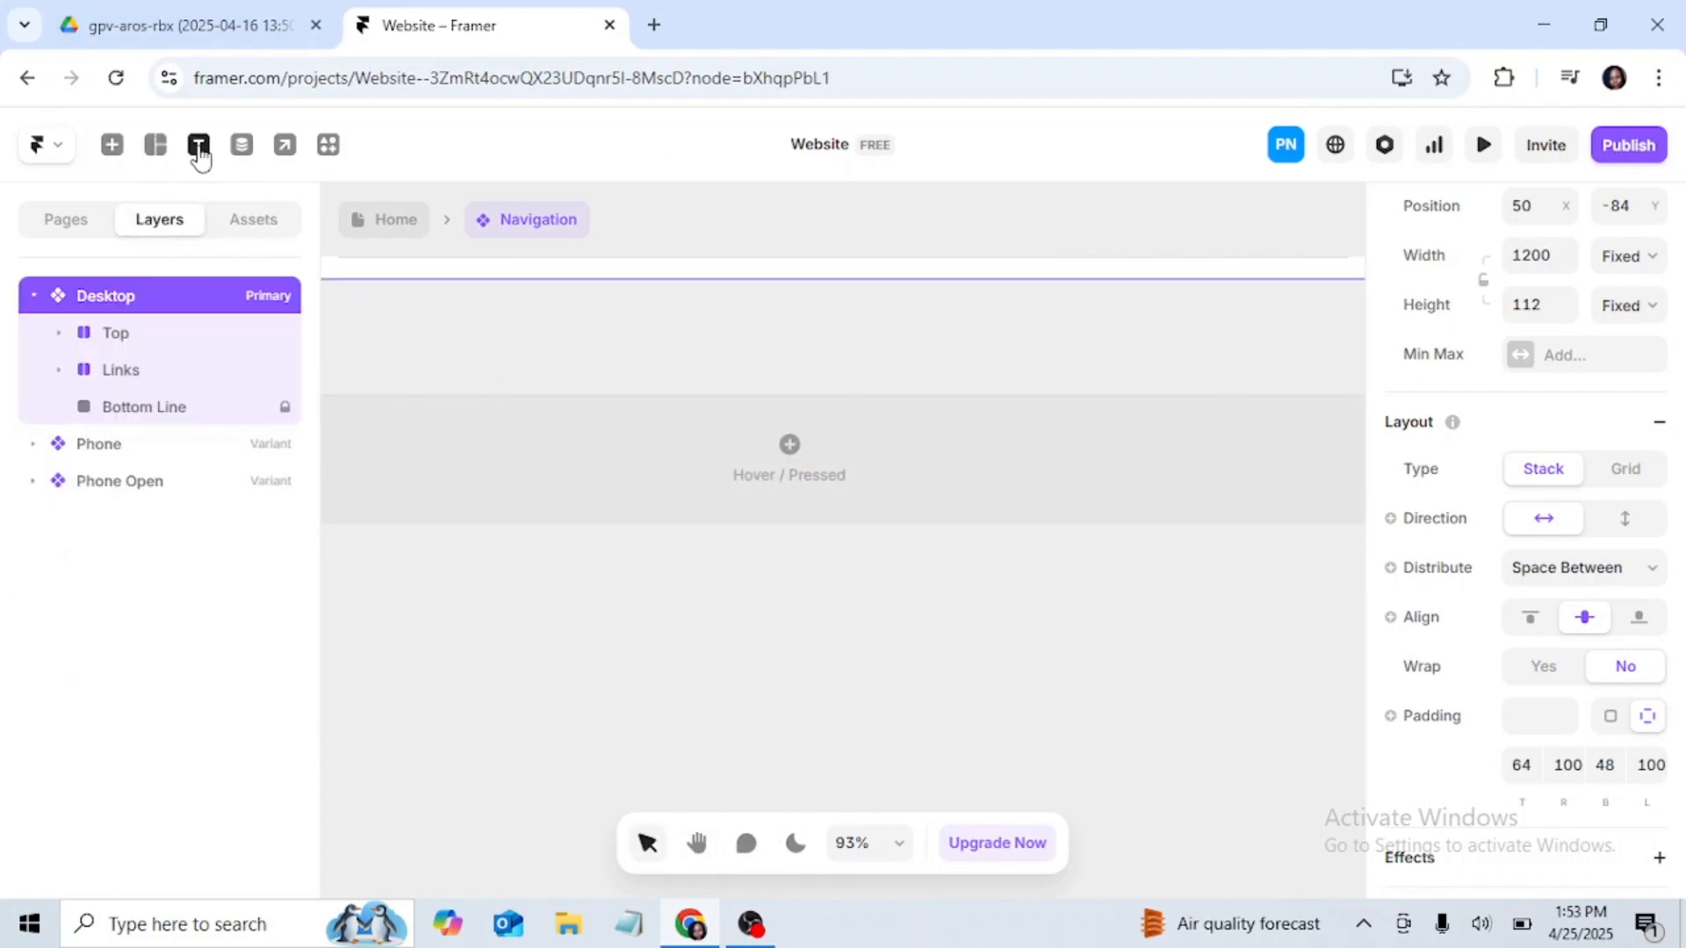
{"action": "left_click", "coordinate": [867, 594]}
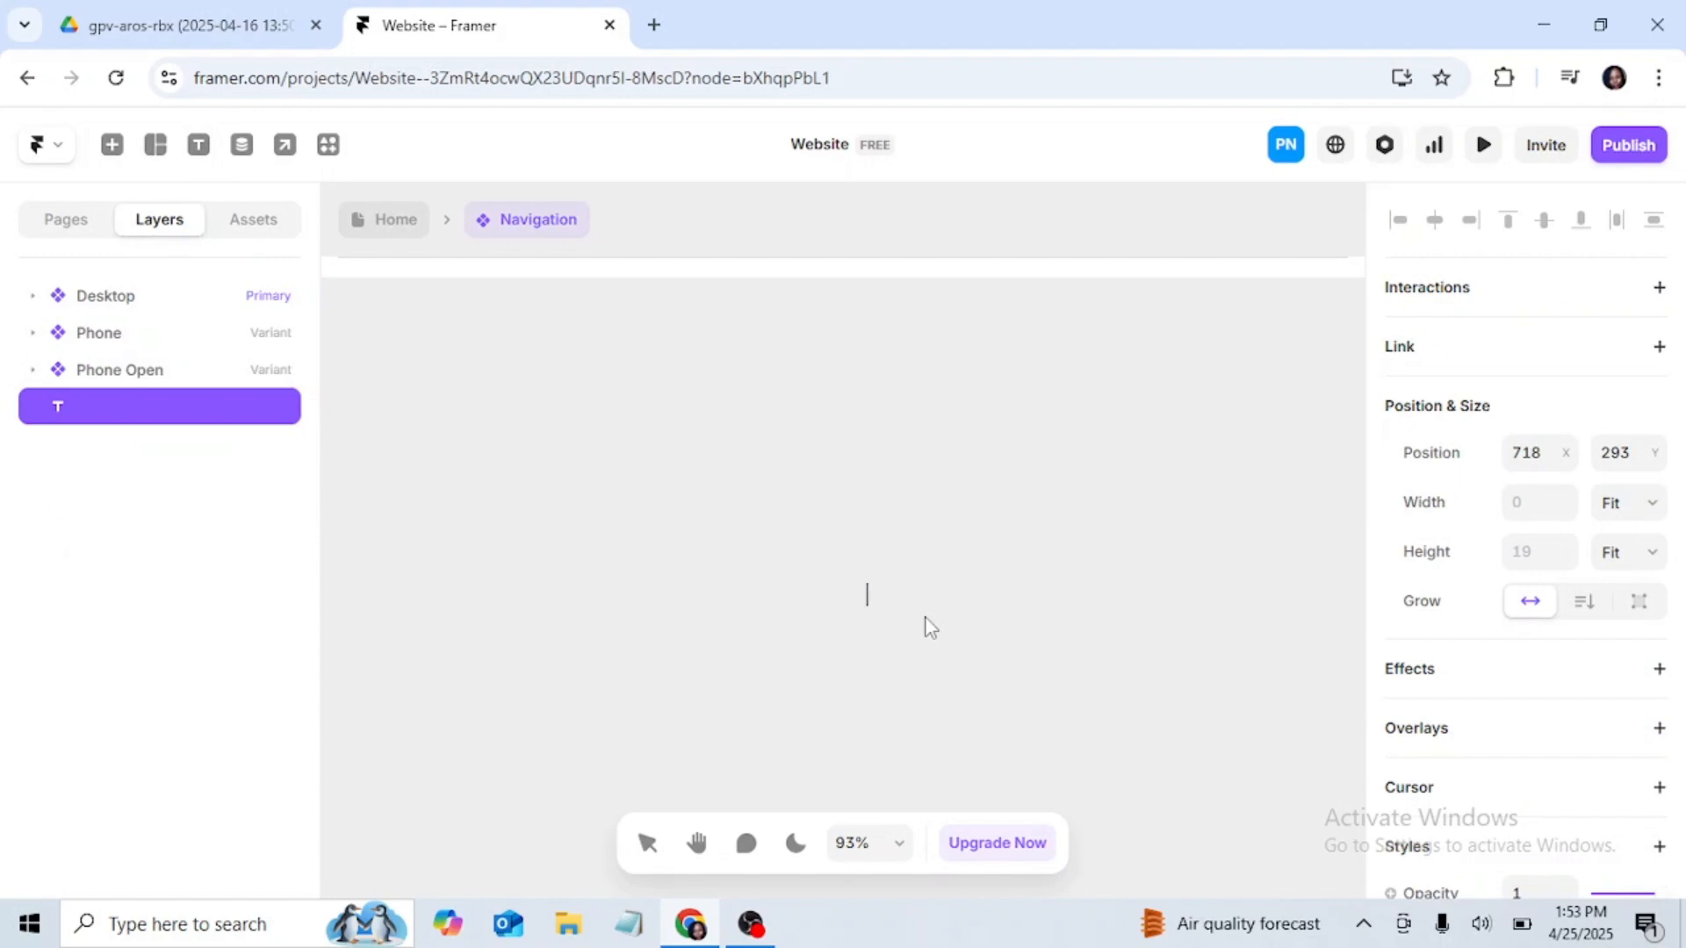
{"action": "type", "text": "Get Started"}
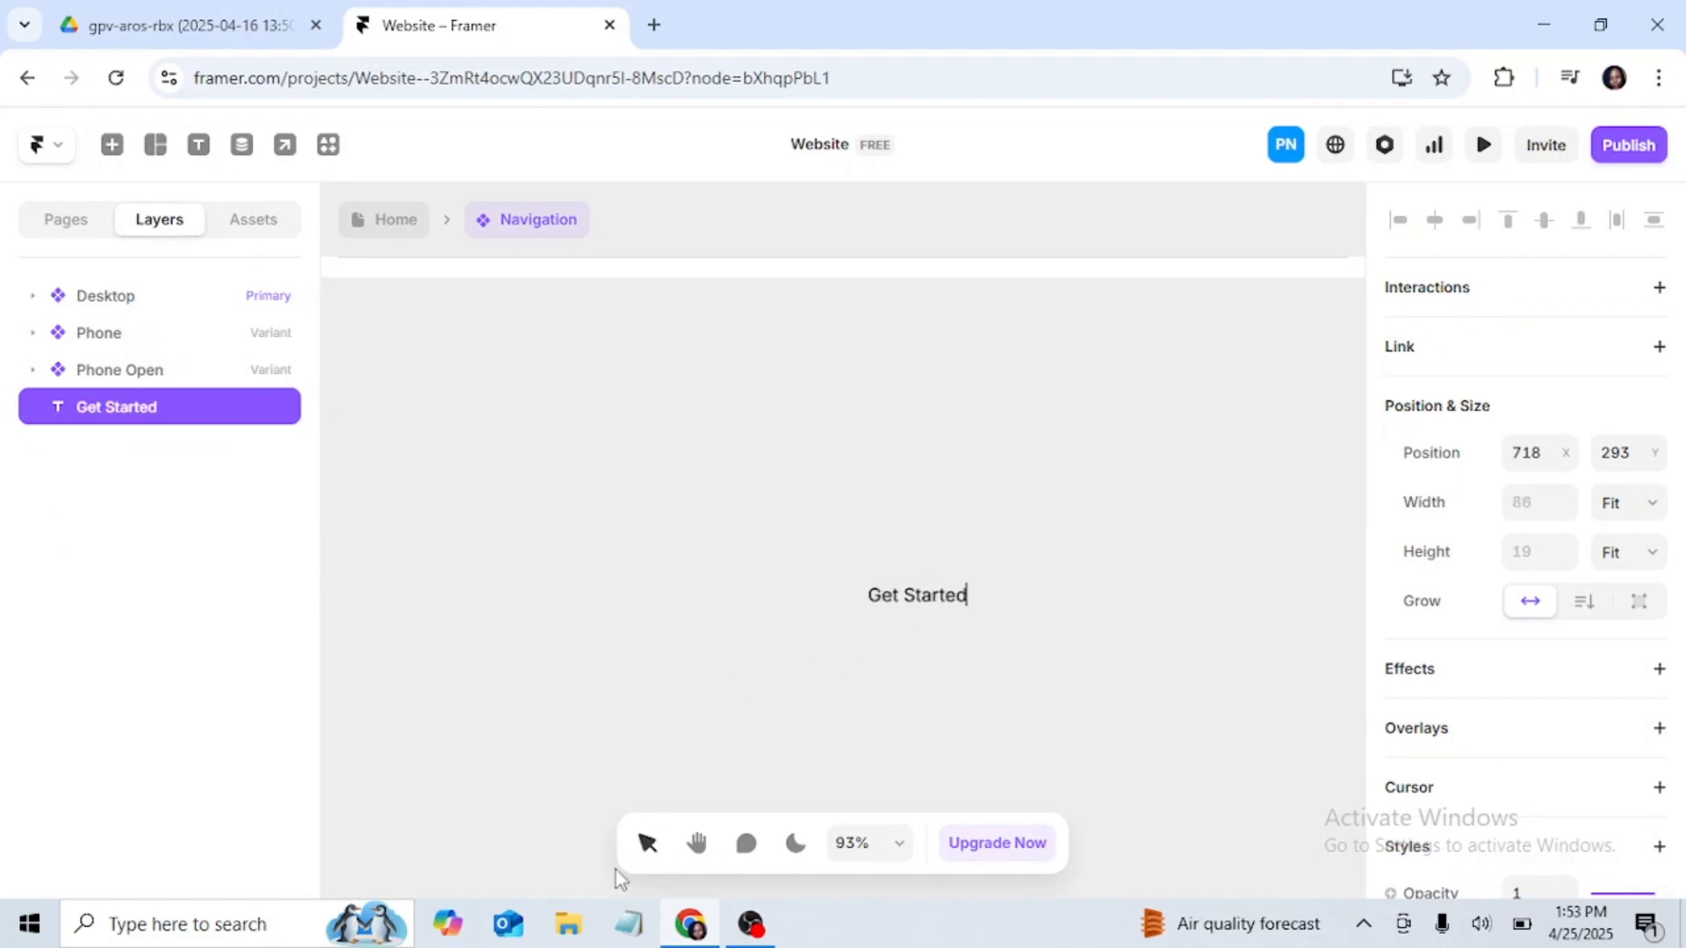
{"action": "left_click", "coordinate": [696, 845]}
{"action": "scroll", "coordinate": [989, 604], "scroll_direction": "up", "scroll_amount": 10}
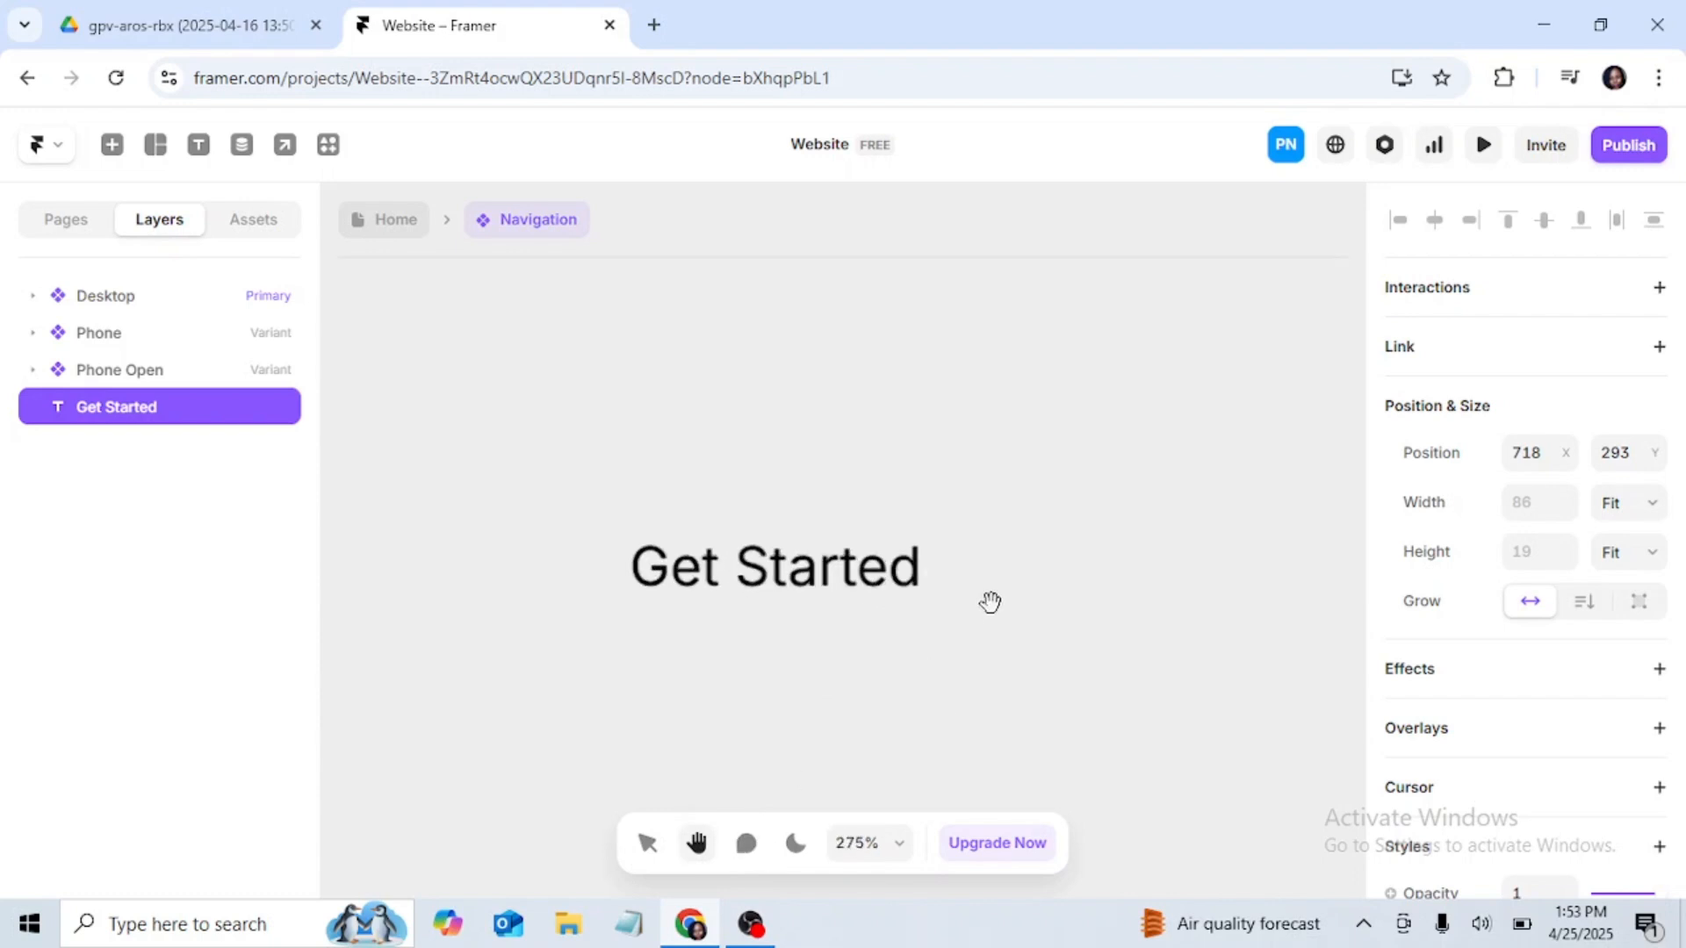
Step: Draw a frame about 102 by 37 around the "Get Started" text so that it encloses the text
{"action": "left_click", "coordinate": [648, 845]}
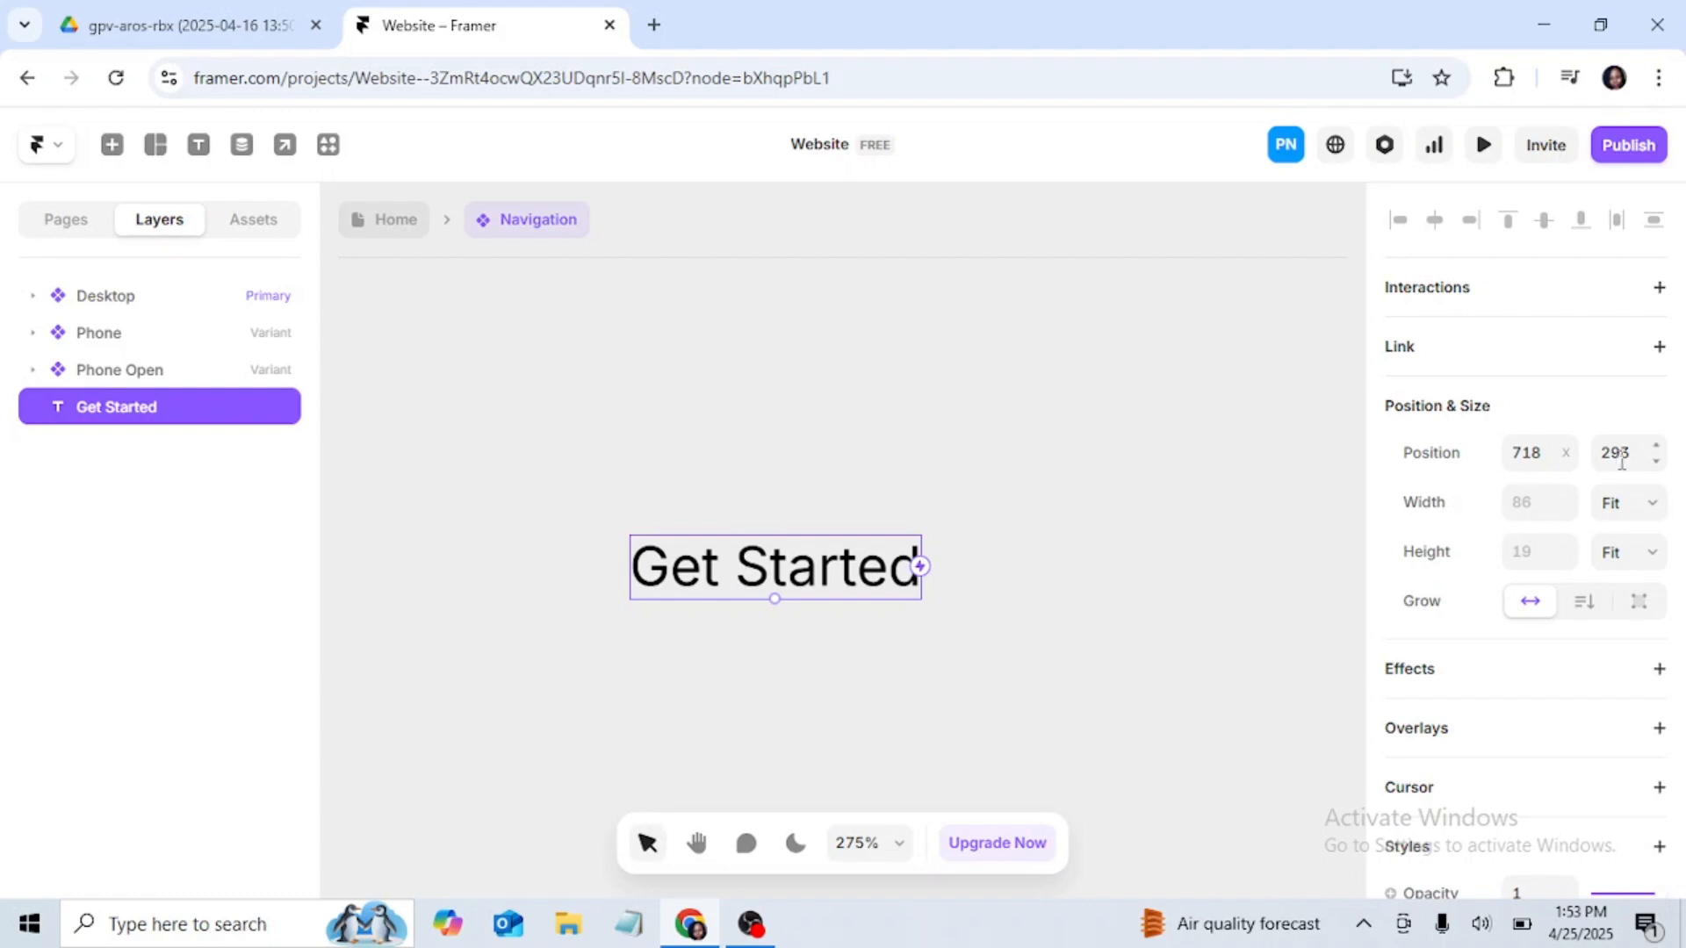
{"action": "scroll", "coordinate": [1613, 461], "scroll_direction": "down", "scroll_amount": 4}
{"action": "scroll", "coordinate": [1614, 475], "scroll_direction": "up", "scroll_amount": 3}
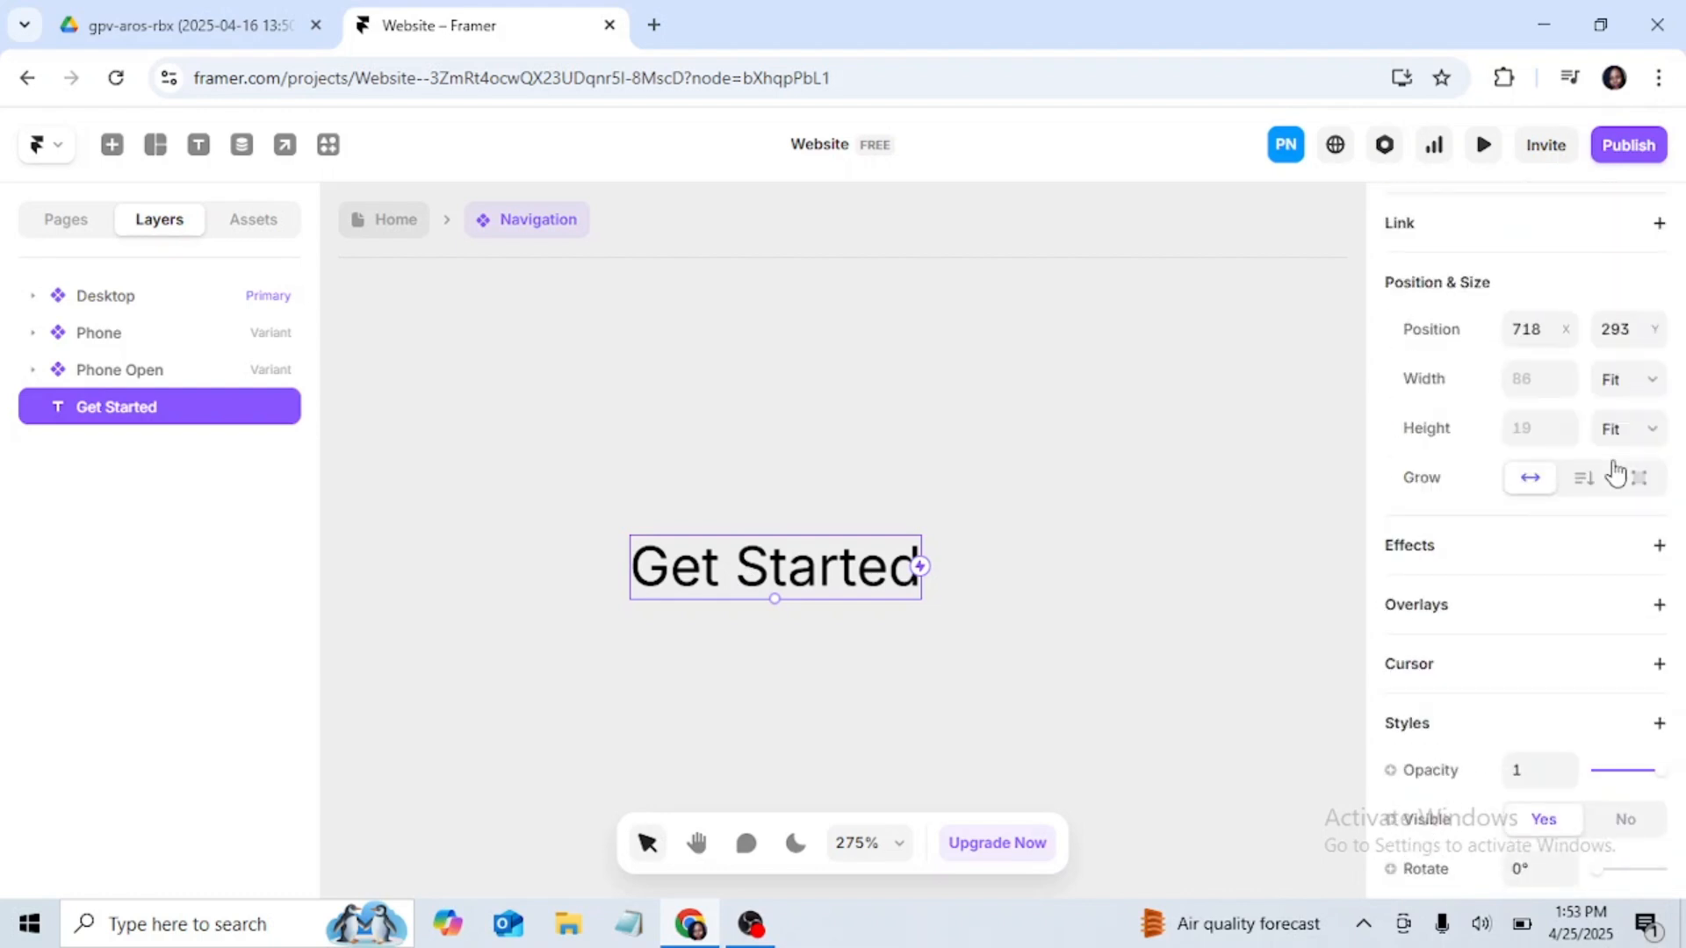
{"action": "scroll", "coordinate": [1616, 470], "scroll_direction": "down", "scroll_amount": 4}
{"action": "left_click", "coordinate": [112, 144]}
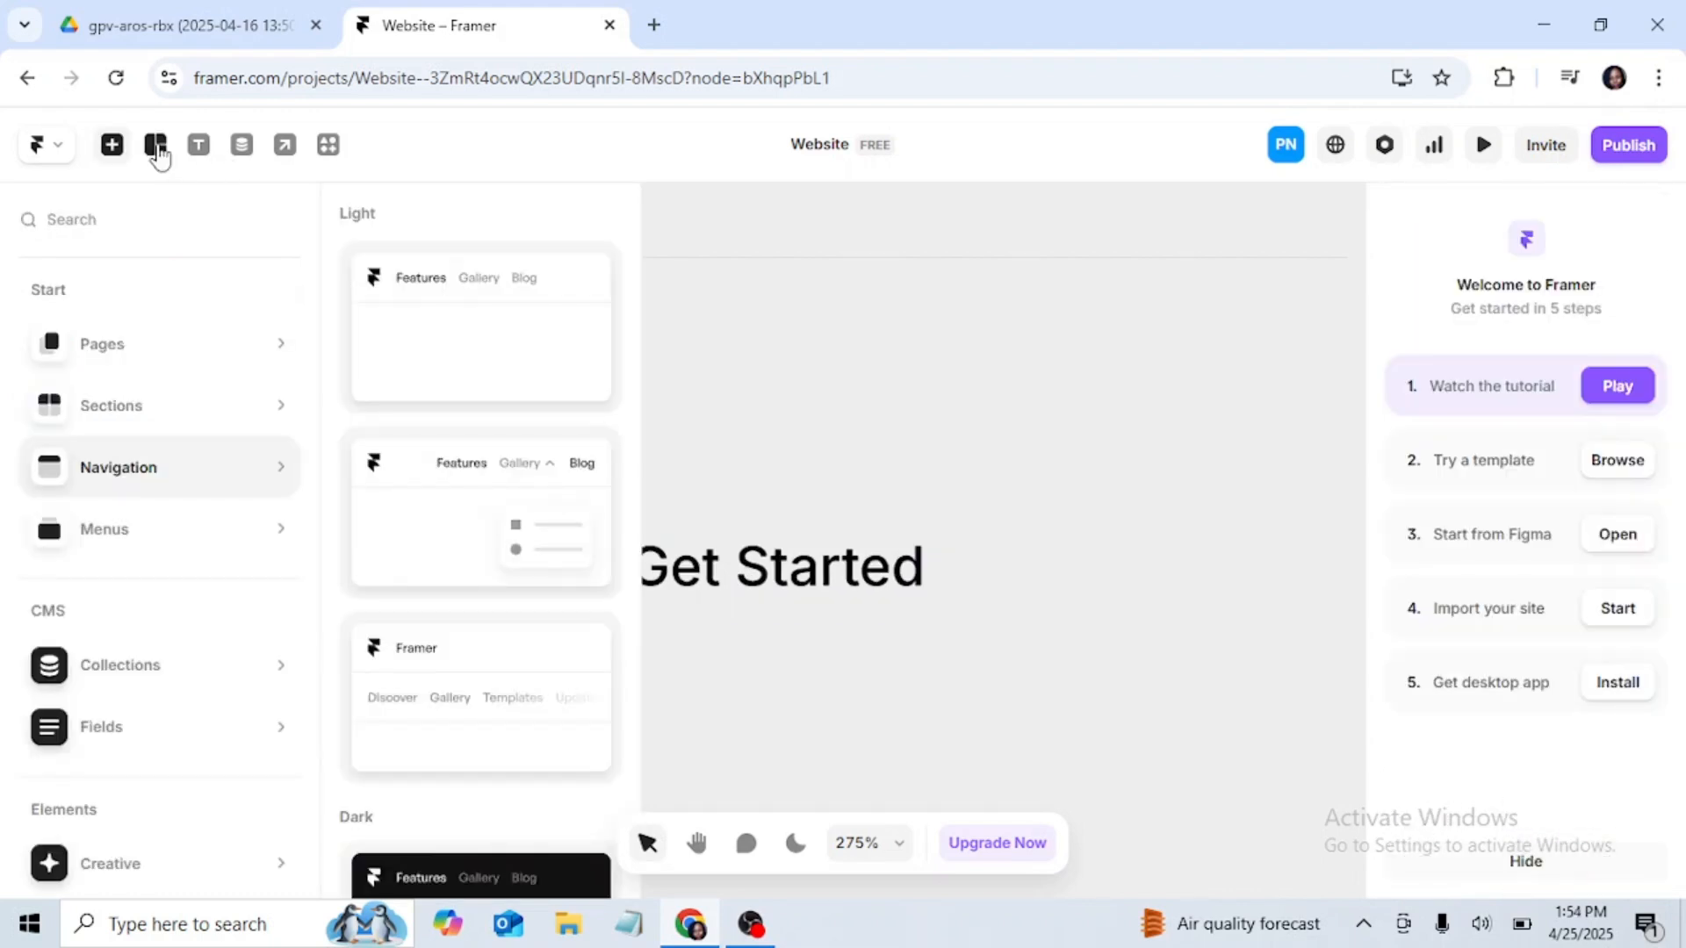
{"action": "left_click", "coordinate": [156, 146]}
{"action": "left_click", "coordinate": [198, 215]}
{"action": "left_click_drag", "start_coordinate": [605, 508], "coordinate": [956, 634]}
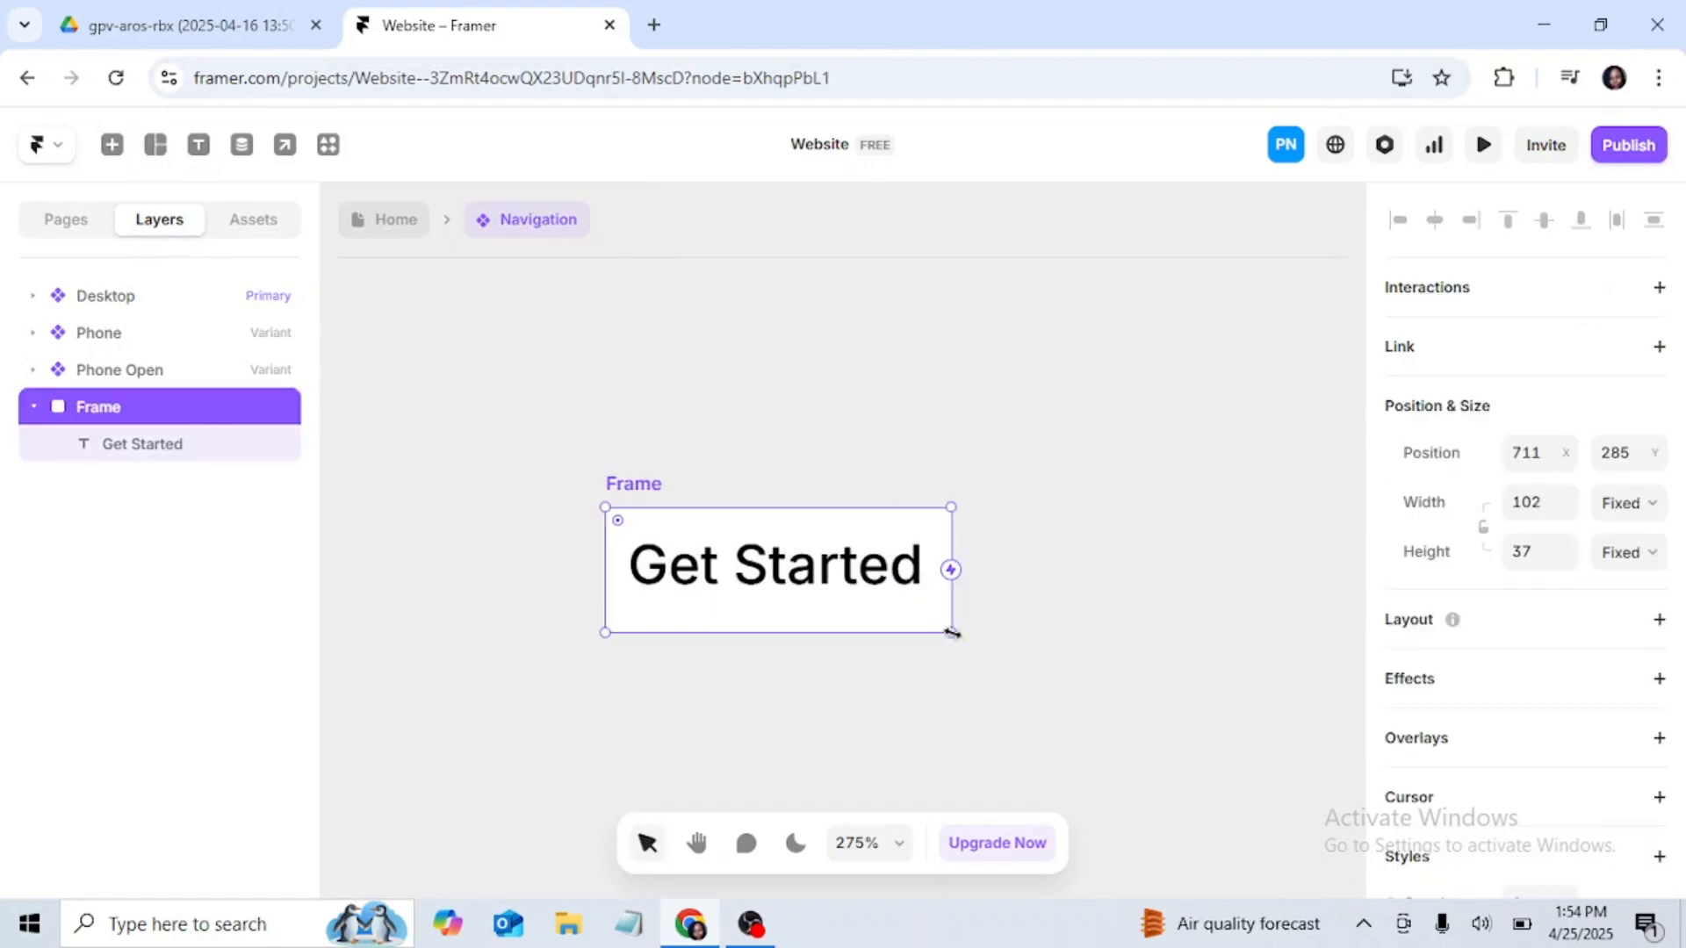
Step: Change the width and height sizing of the frame around "Get Started" to Fit Content
{"action": "left_click", "coordinate": [1654, 512]}
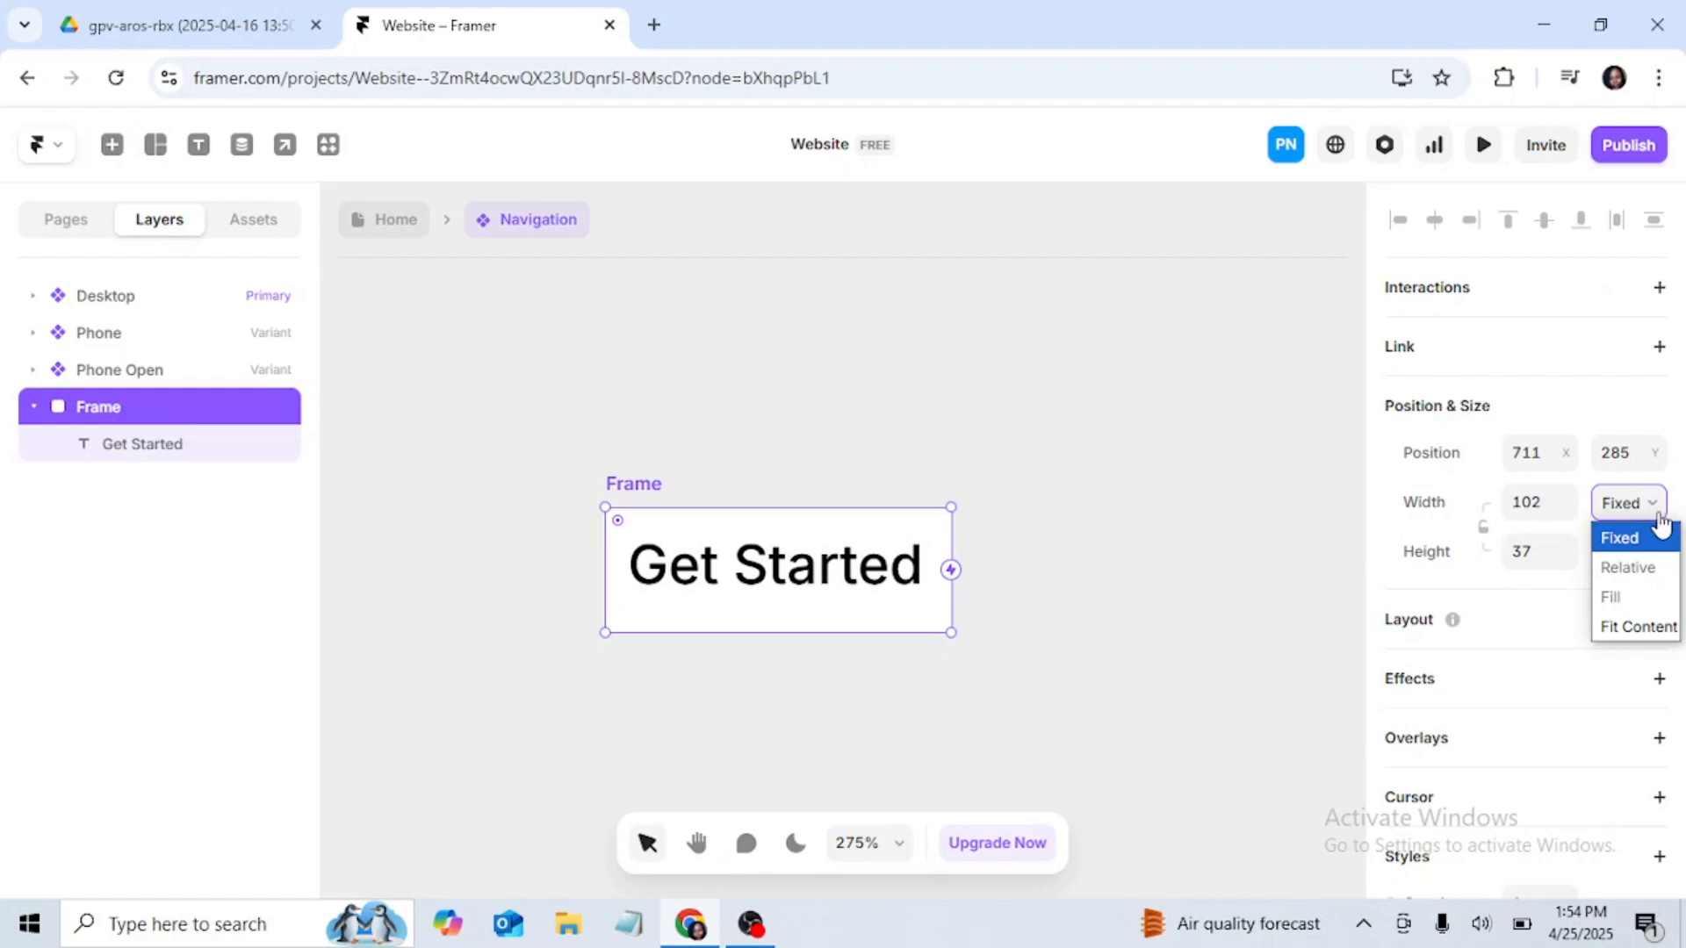
{"action": "left_click", "coordinate": [1638, 627]}
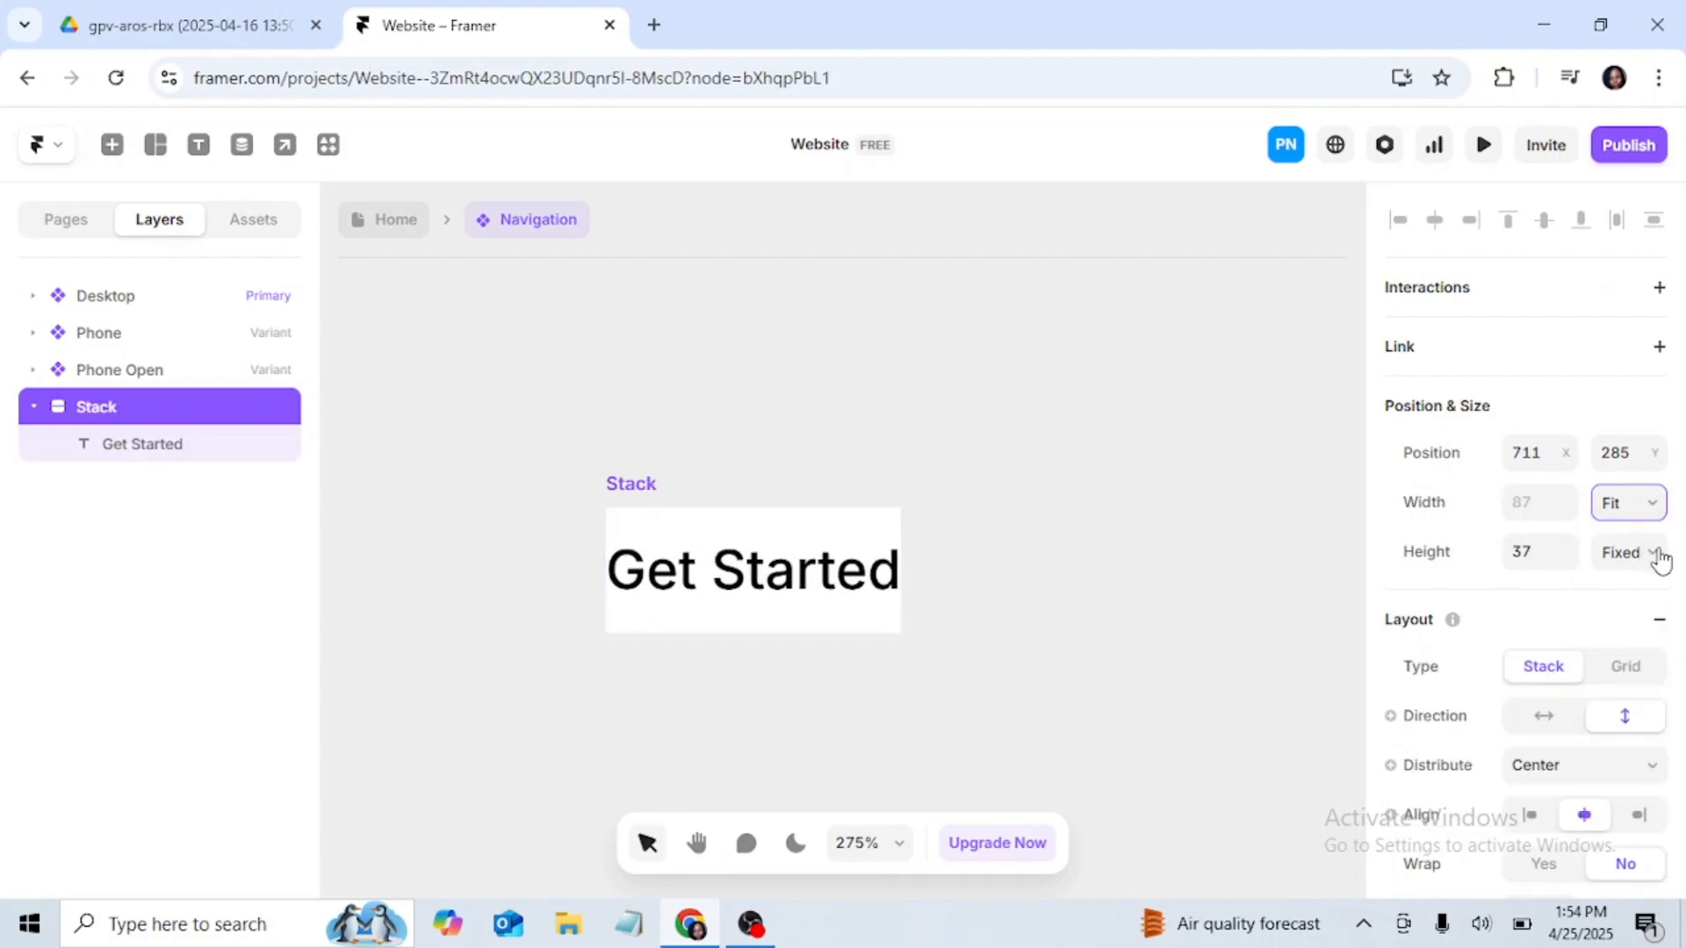
{"action": "left_click", "coordinate": [1650, 555]}
{"action": "left_click", "coordinate": [1635, 677]}
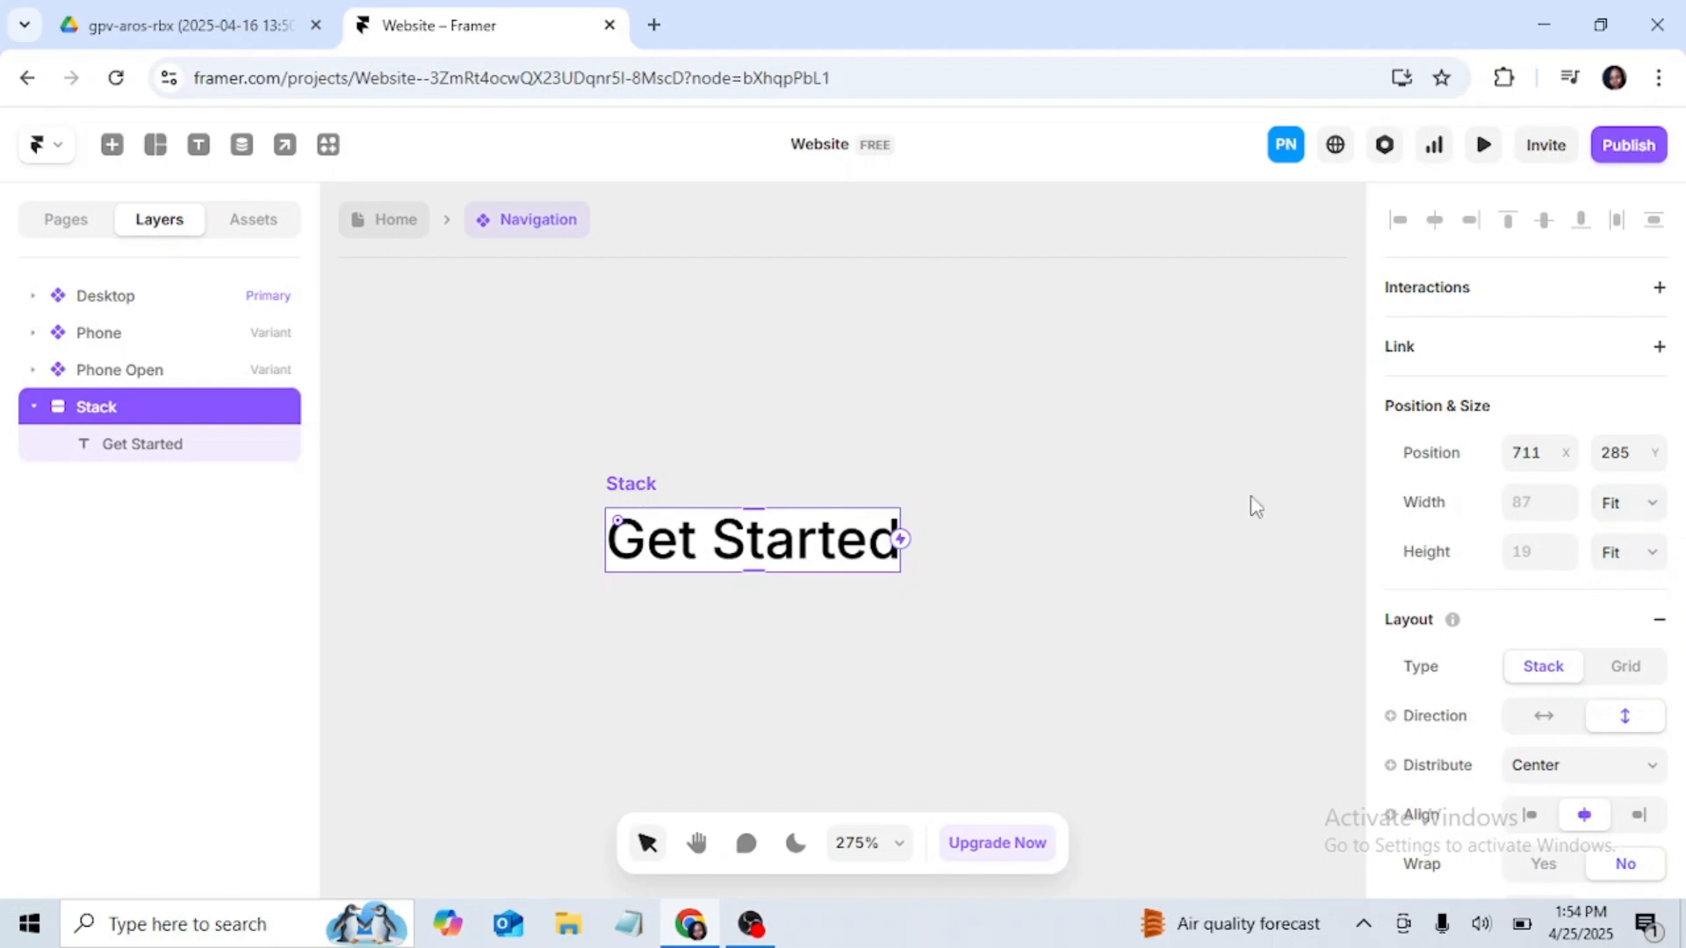
Step: Give the Get Started stack individual side paddings, with 12 at the top and 12 at the bottom
{"action": "scroll", "coordinate": [1563, 553], "scroll_direction": "down", "scroll_amount": 3}
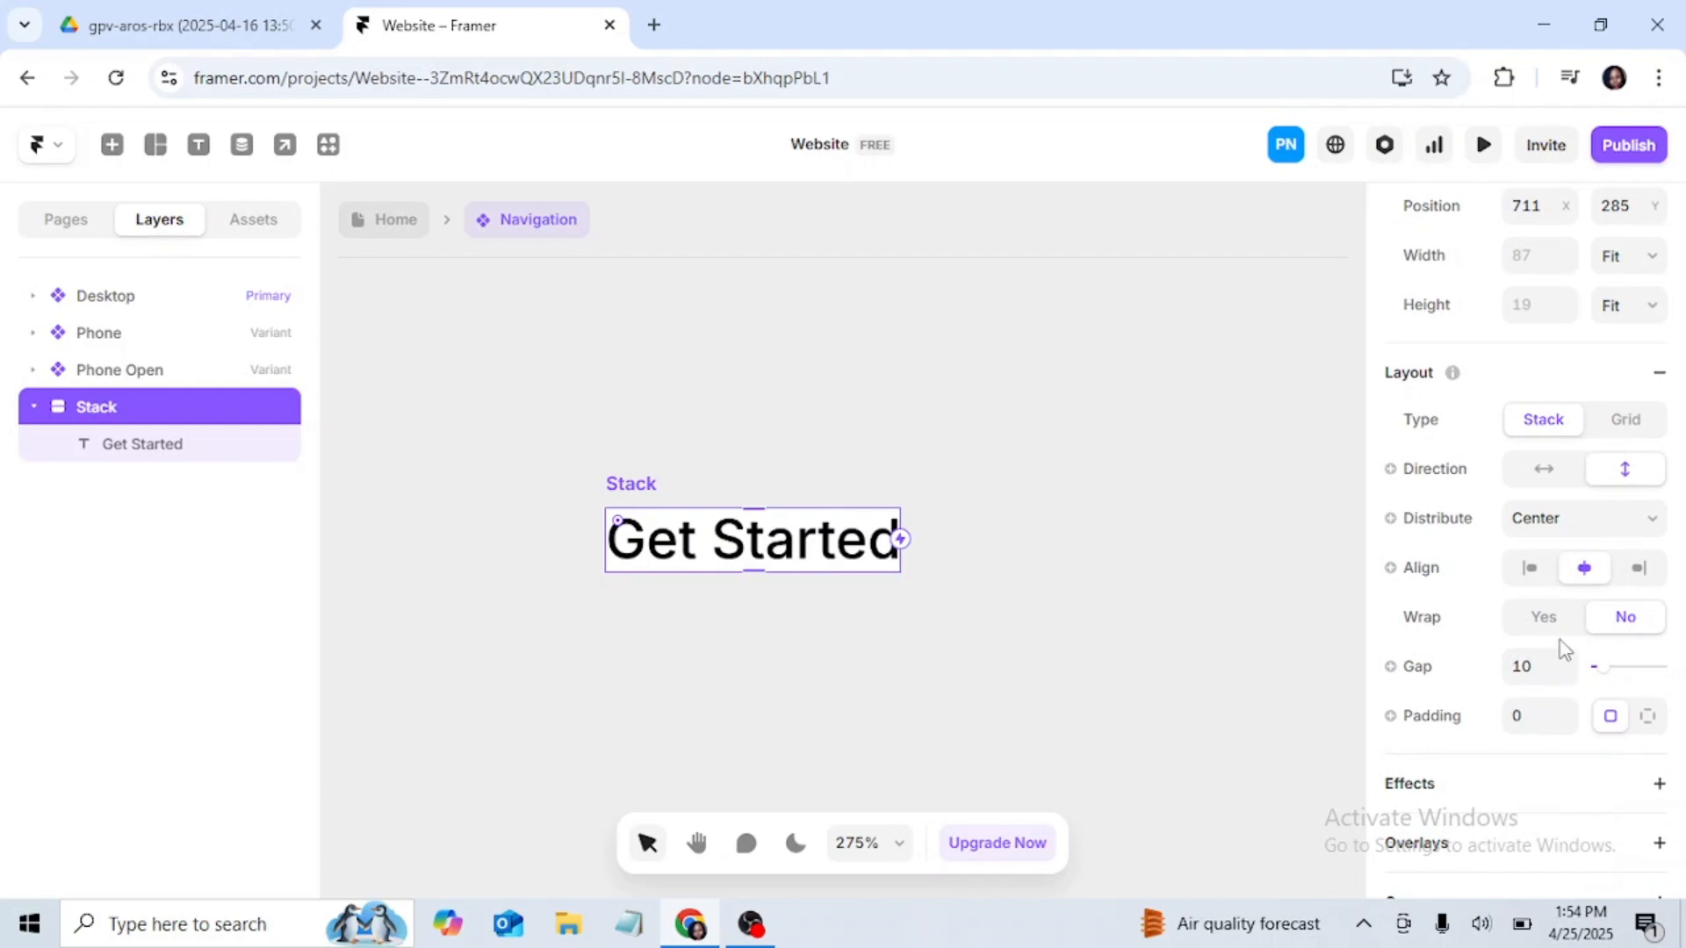
{"action": "scroll", "coordinate": [1559, 645], "scroll_direction": "down", "scroll_amount": 2}
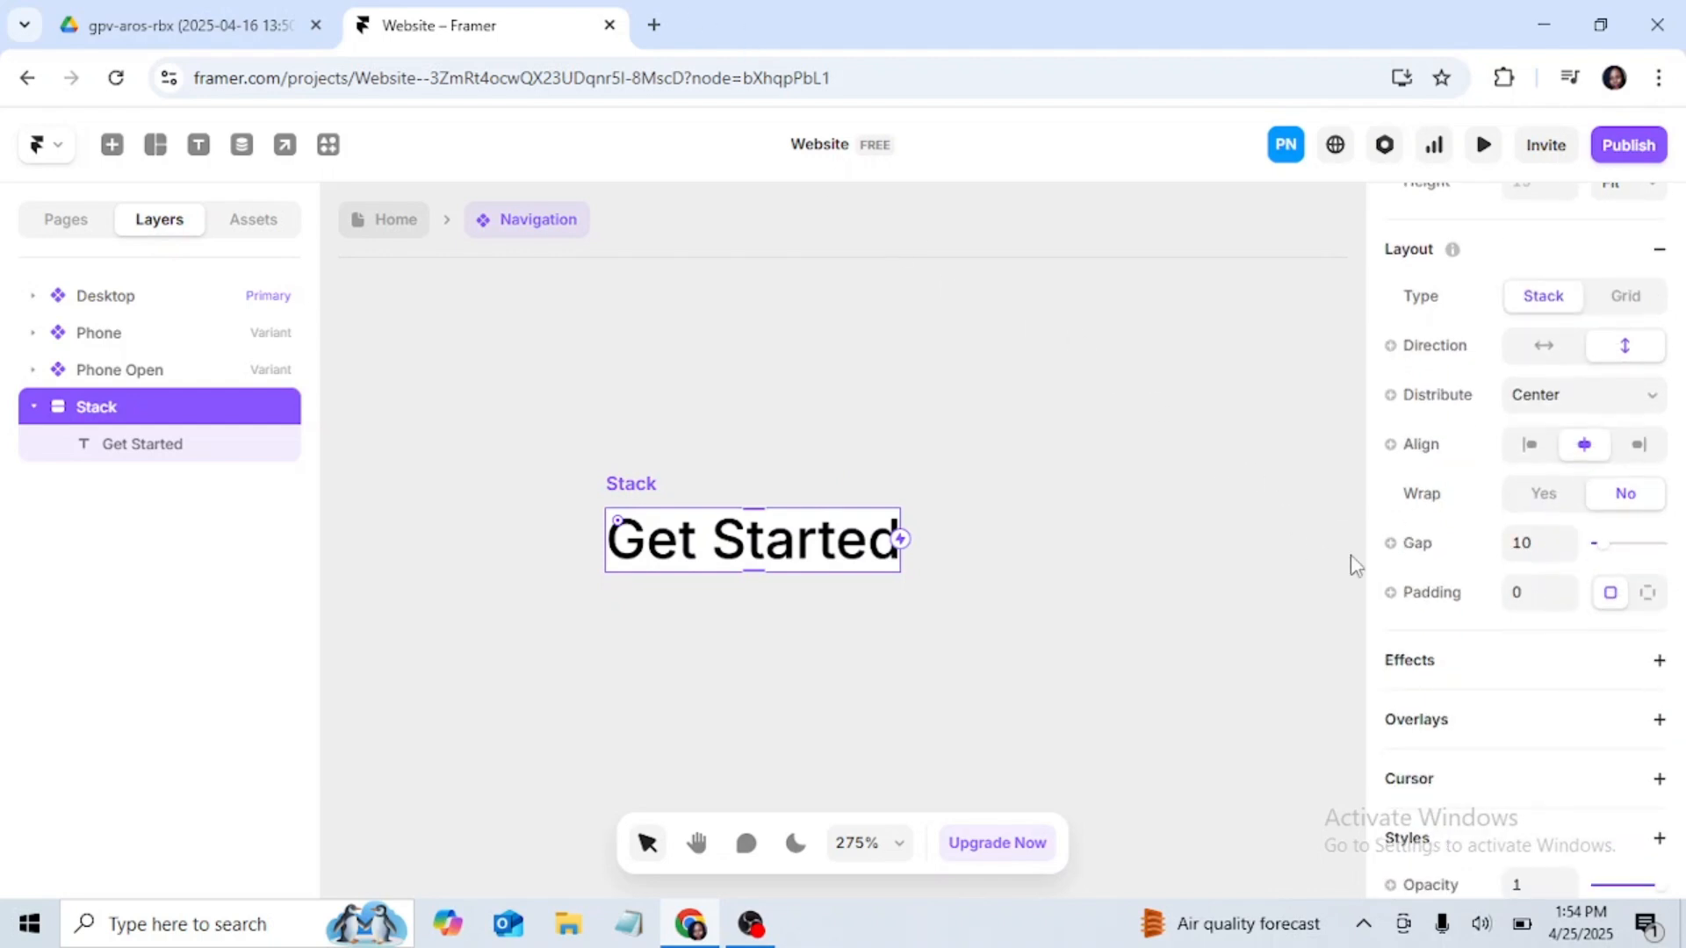
{"action": "left_click", "coordinate": [1649, 593]}
{"action": "left_click", "coordinate": [1611, 593]}
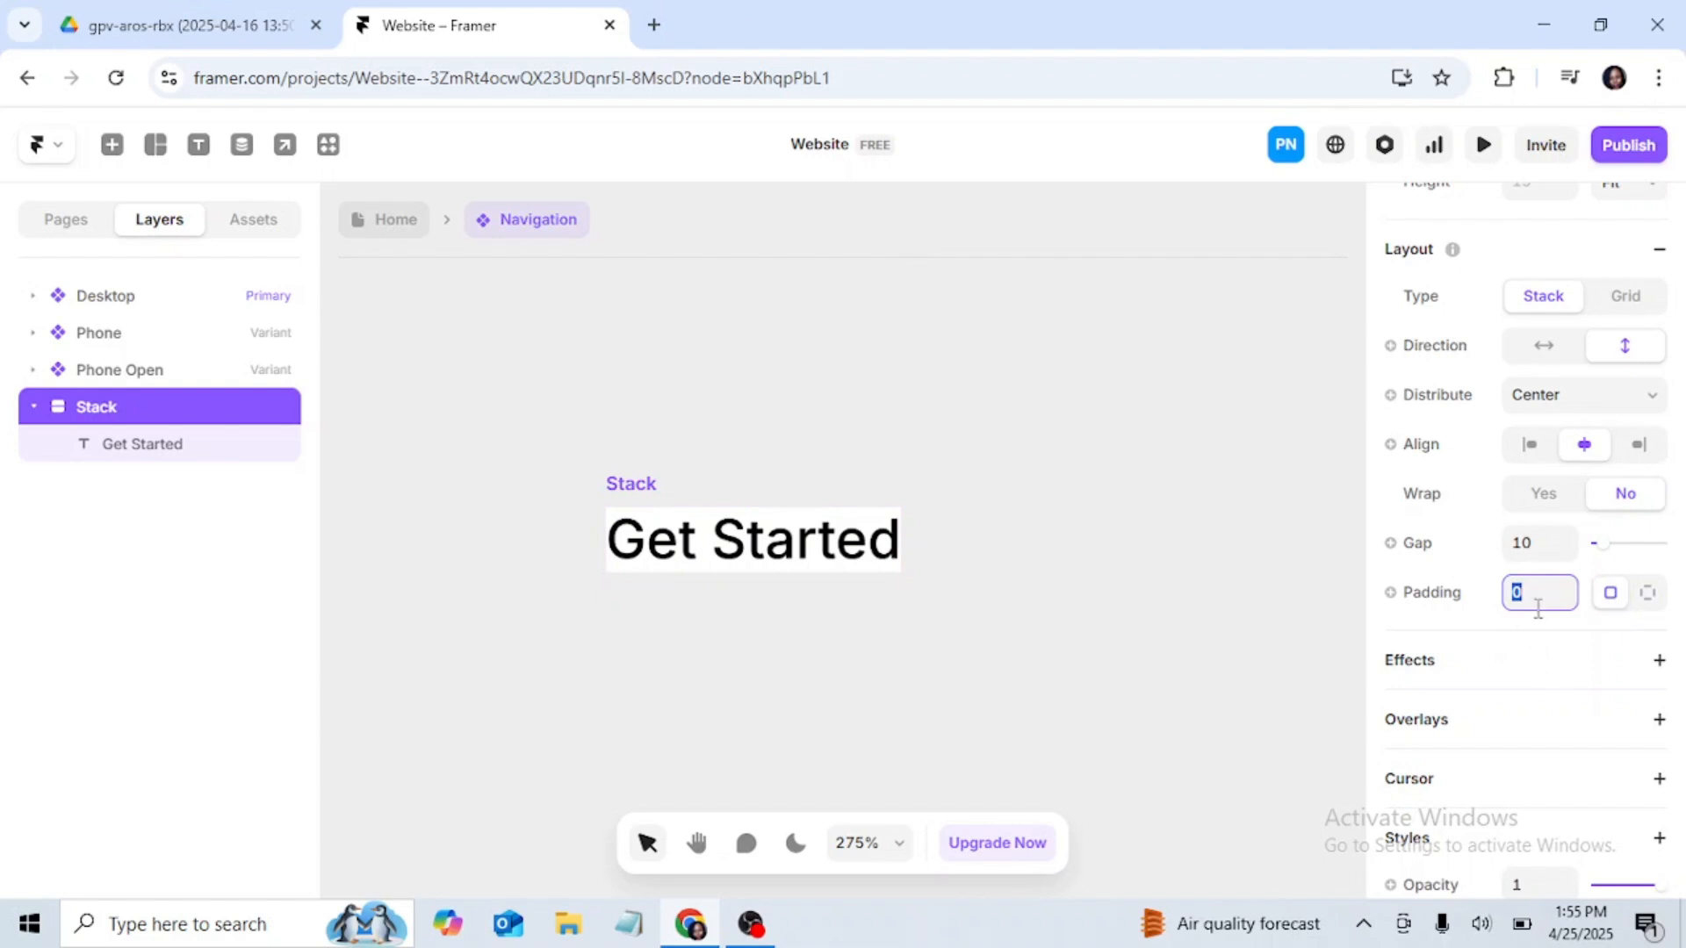
{"action": "left_click", "coordinate": [1649, 594]}
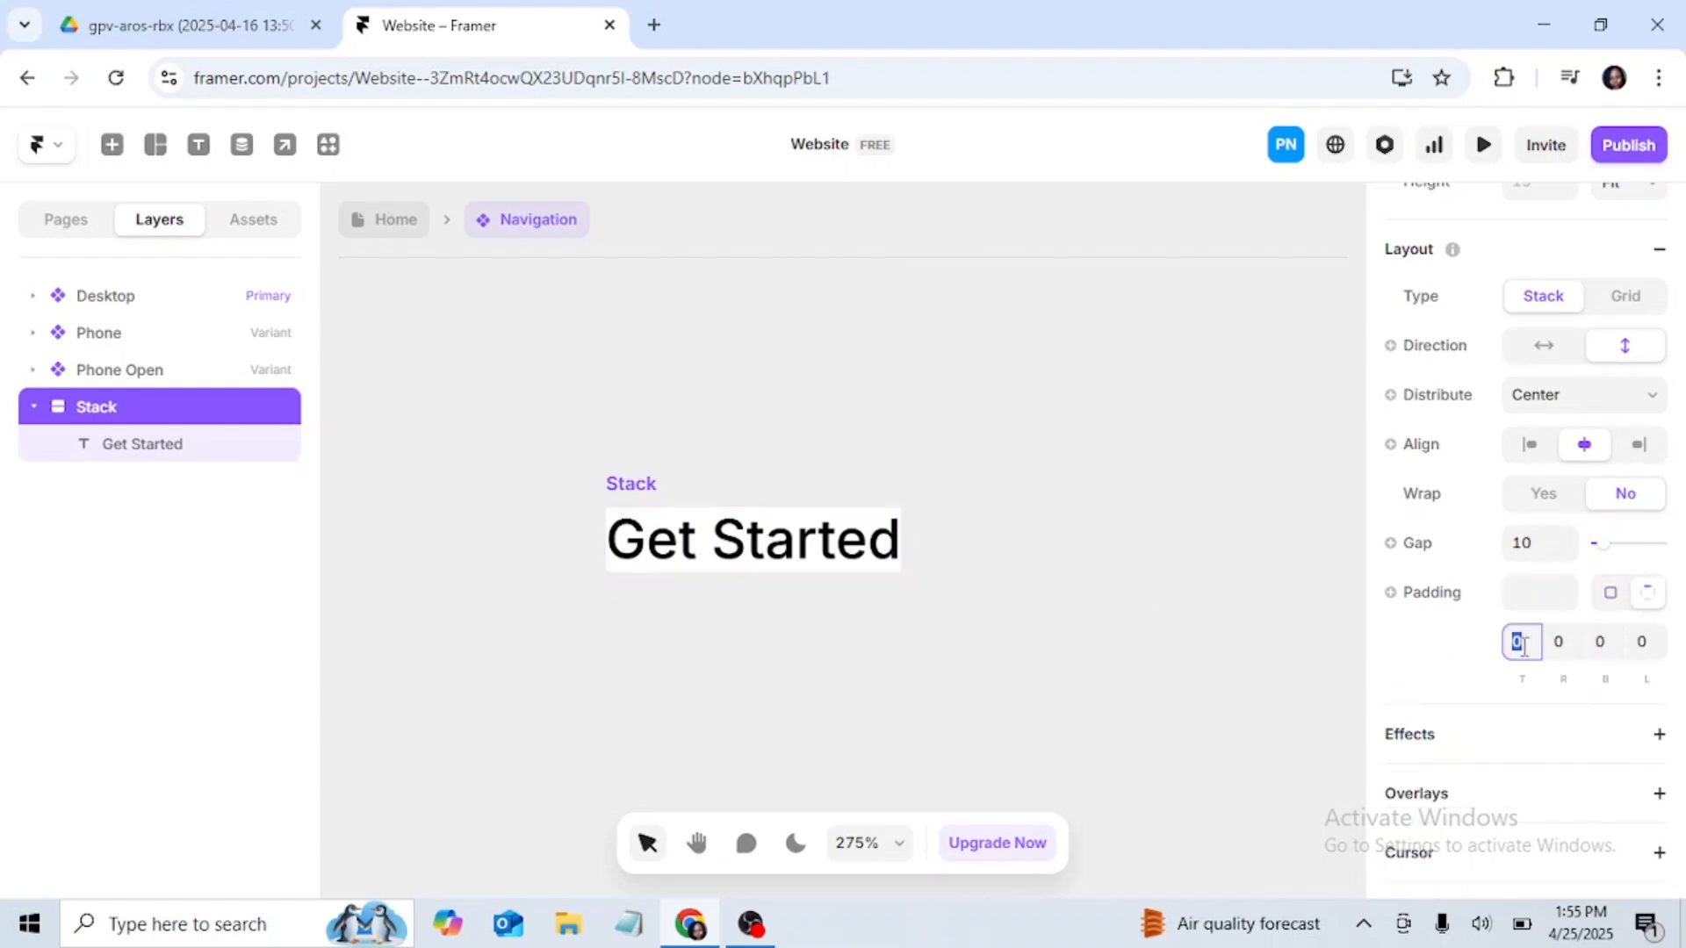
{"action": "type", "text": "12"}
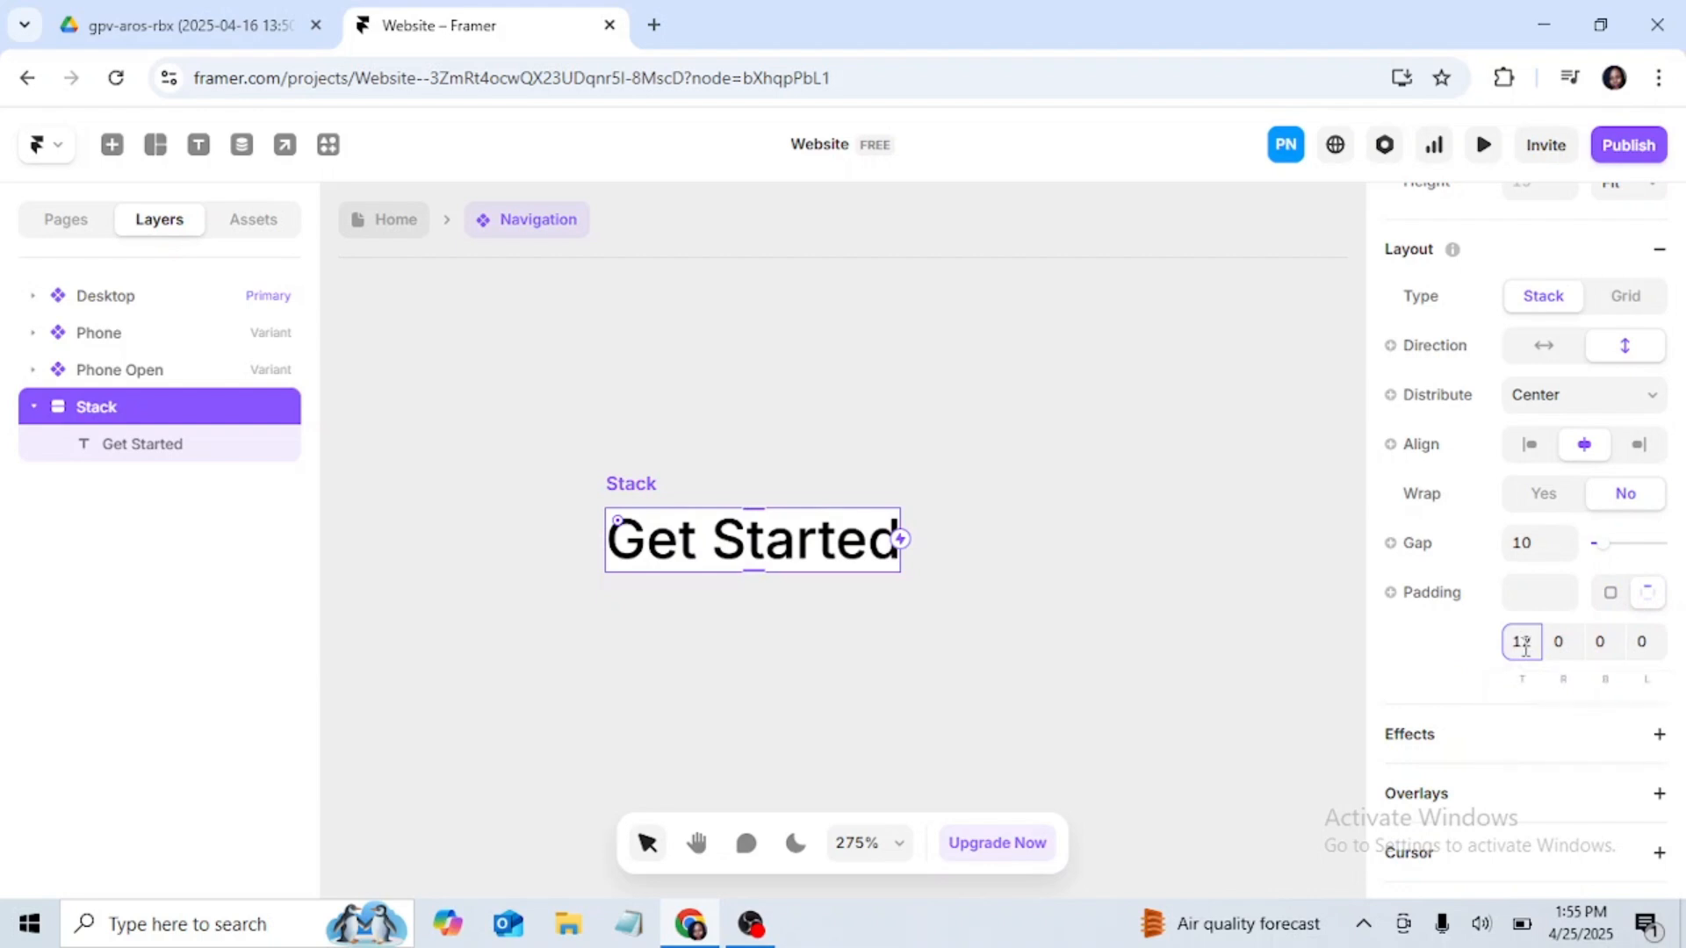
{"action": "key", "text": "Return"}
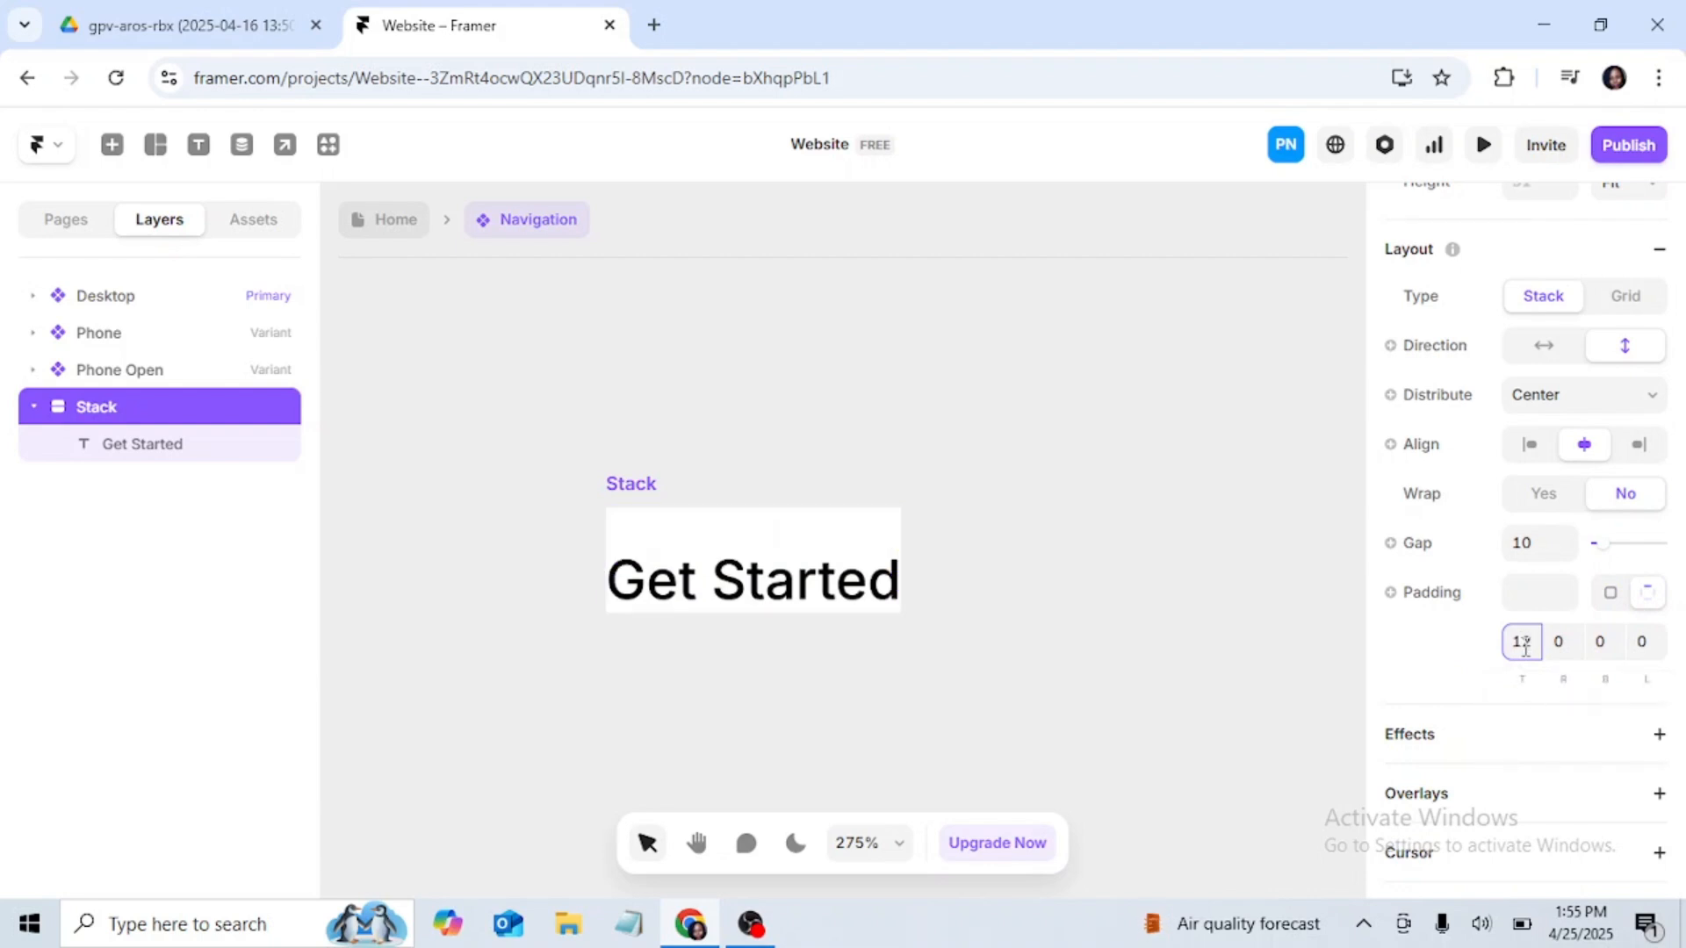
{"action": "left_click", "coordinate": [1605, 648]}
{"action": "type", "text": "12"}
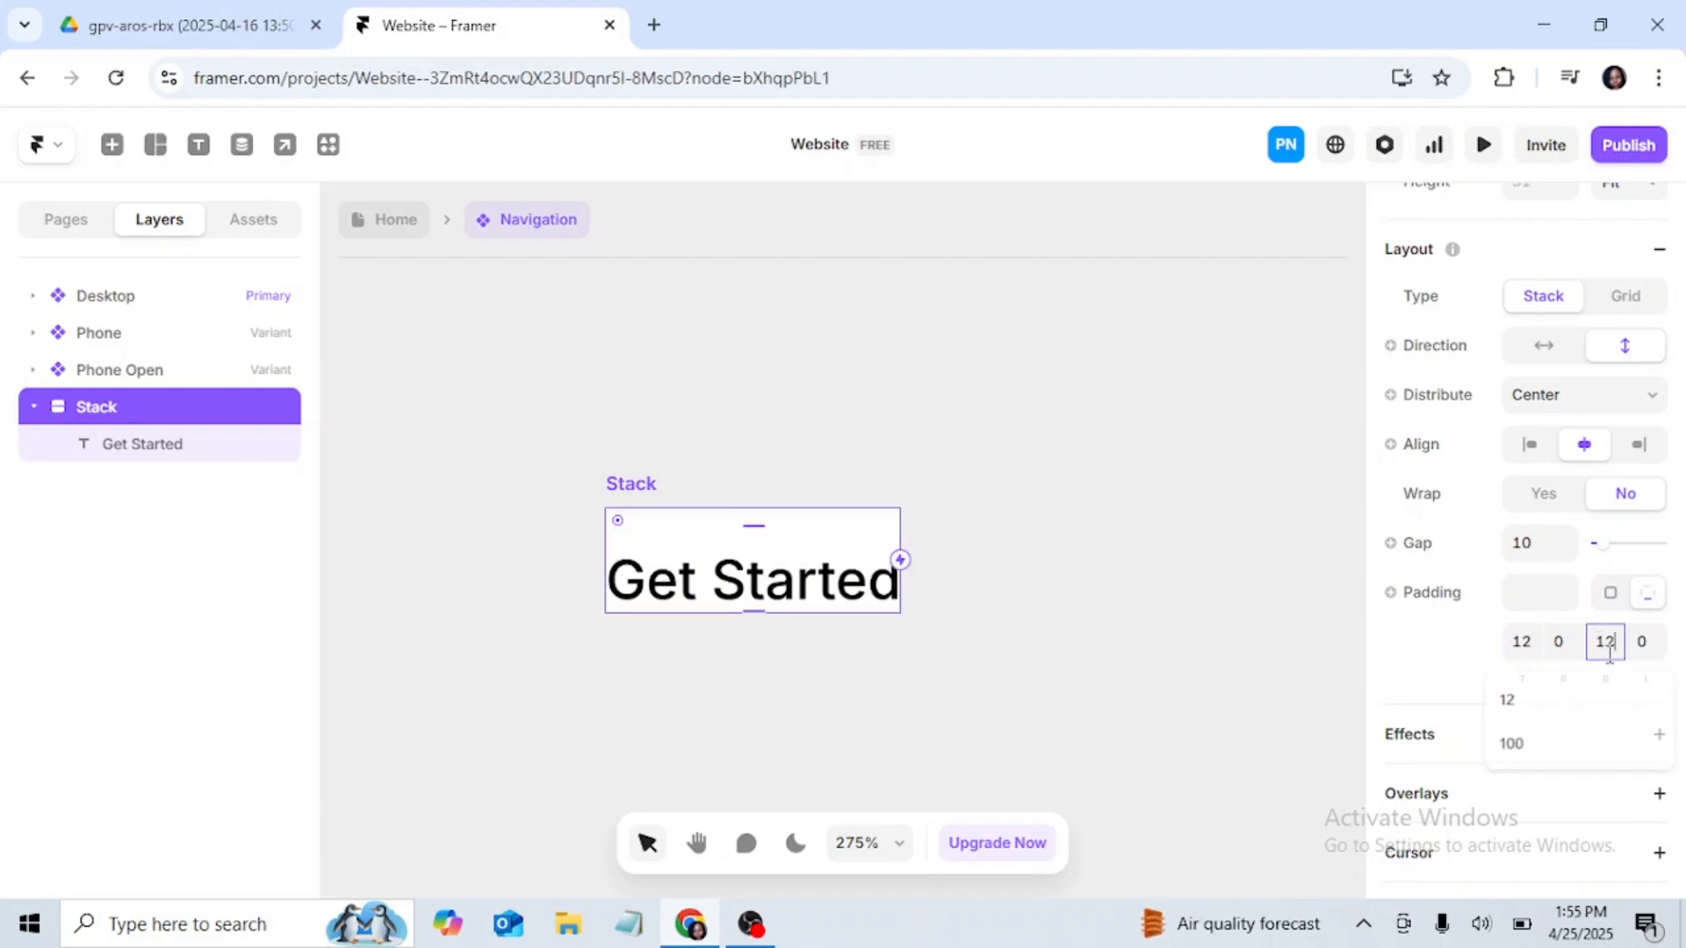
{"action": "key", "text": "Return"}
Step: Set the Get Started stack's right and left padding to 16 each
{"action": "left_click", "coordinate": [1561, 648]}
{"action": "type", "text": "16"}
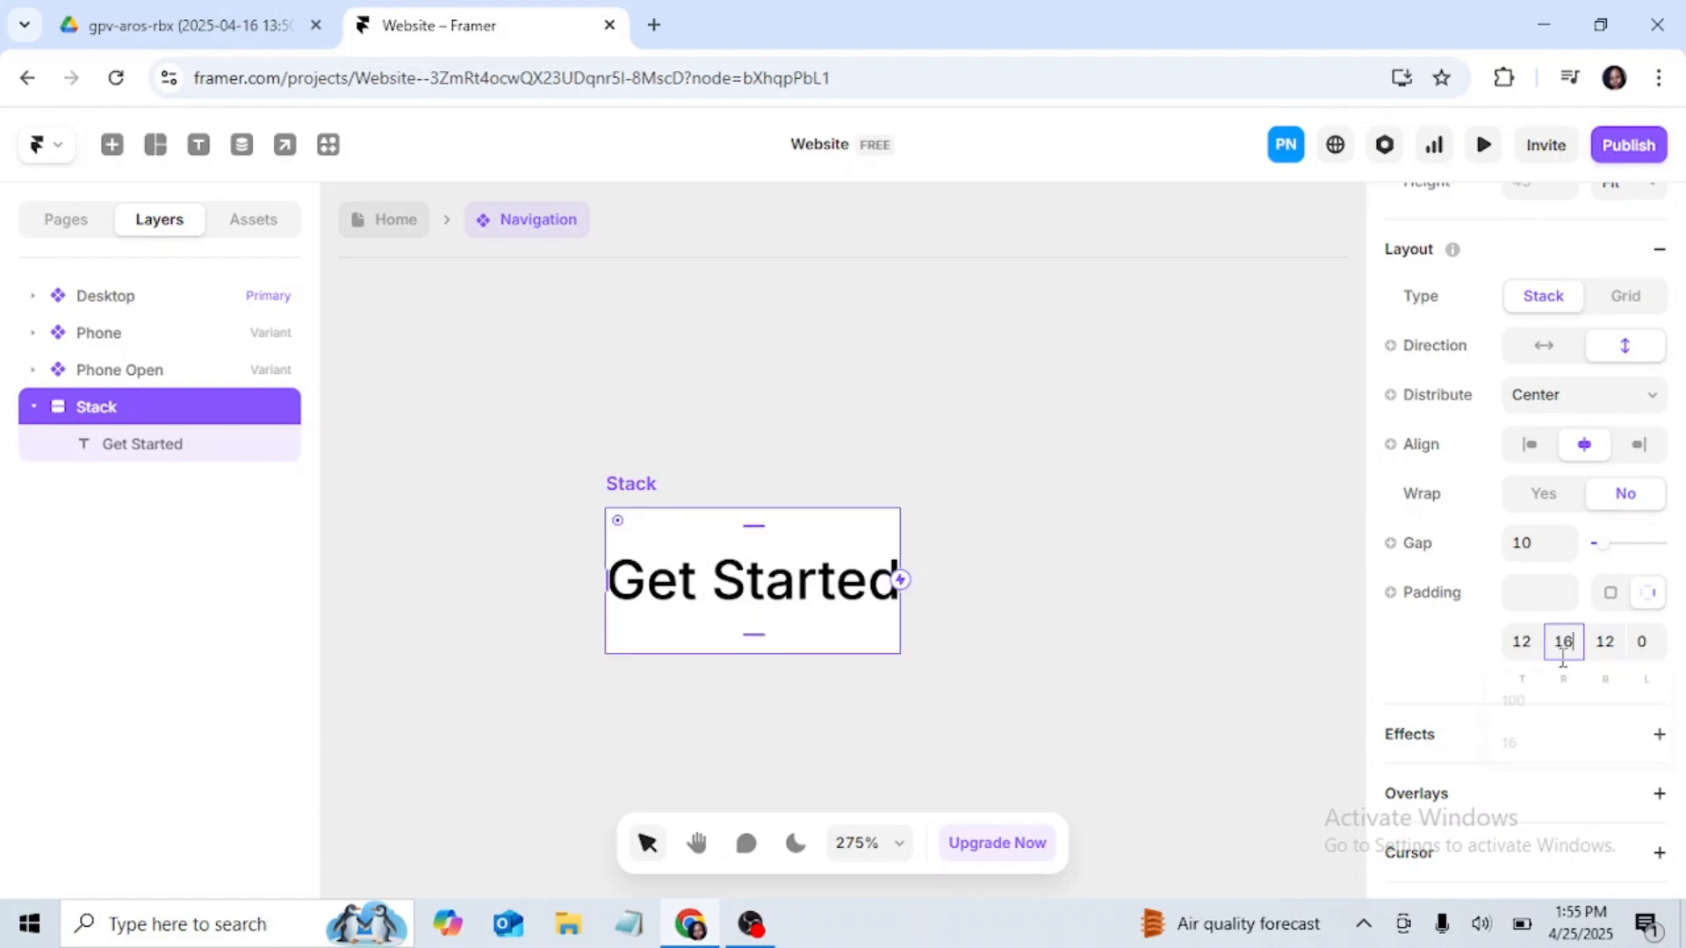
{"action": "key", "text": "Return"}
{"action": "left_click", "coordinate": [1644, 648]}
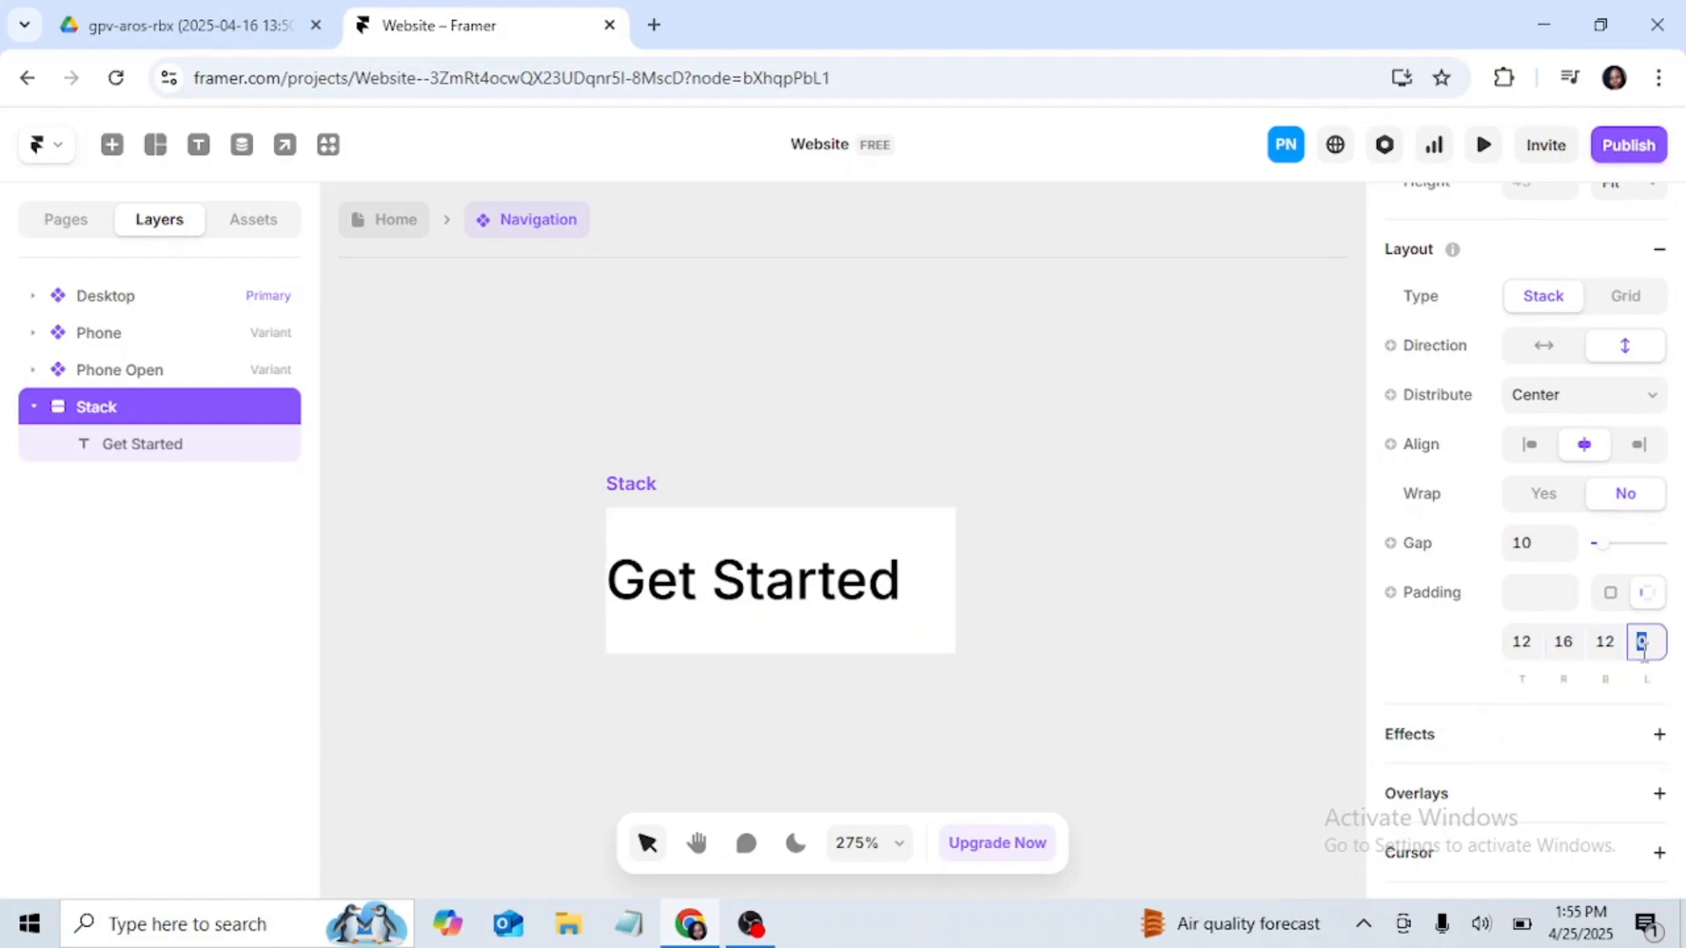
{"action": "type", "text": "16"}
{"action": "key", "text": "Return"}
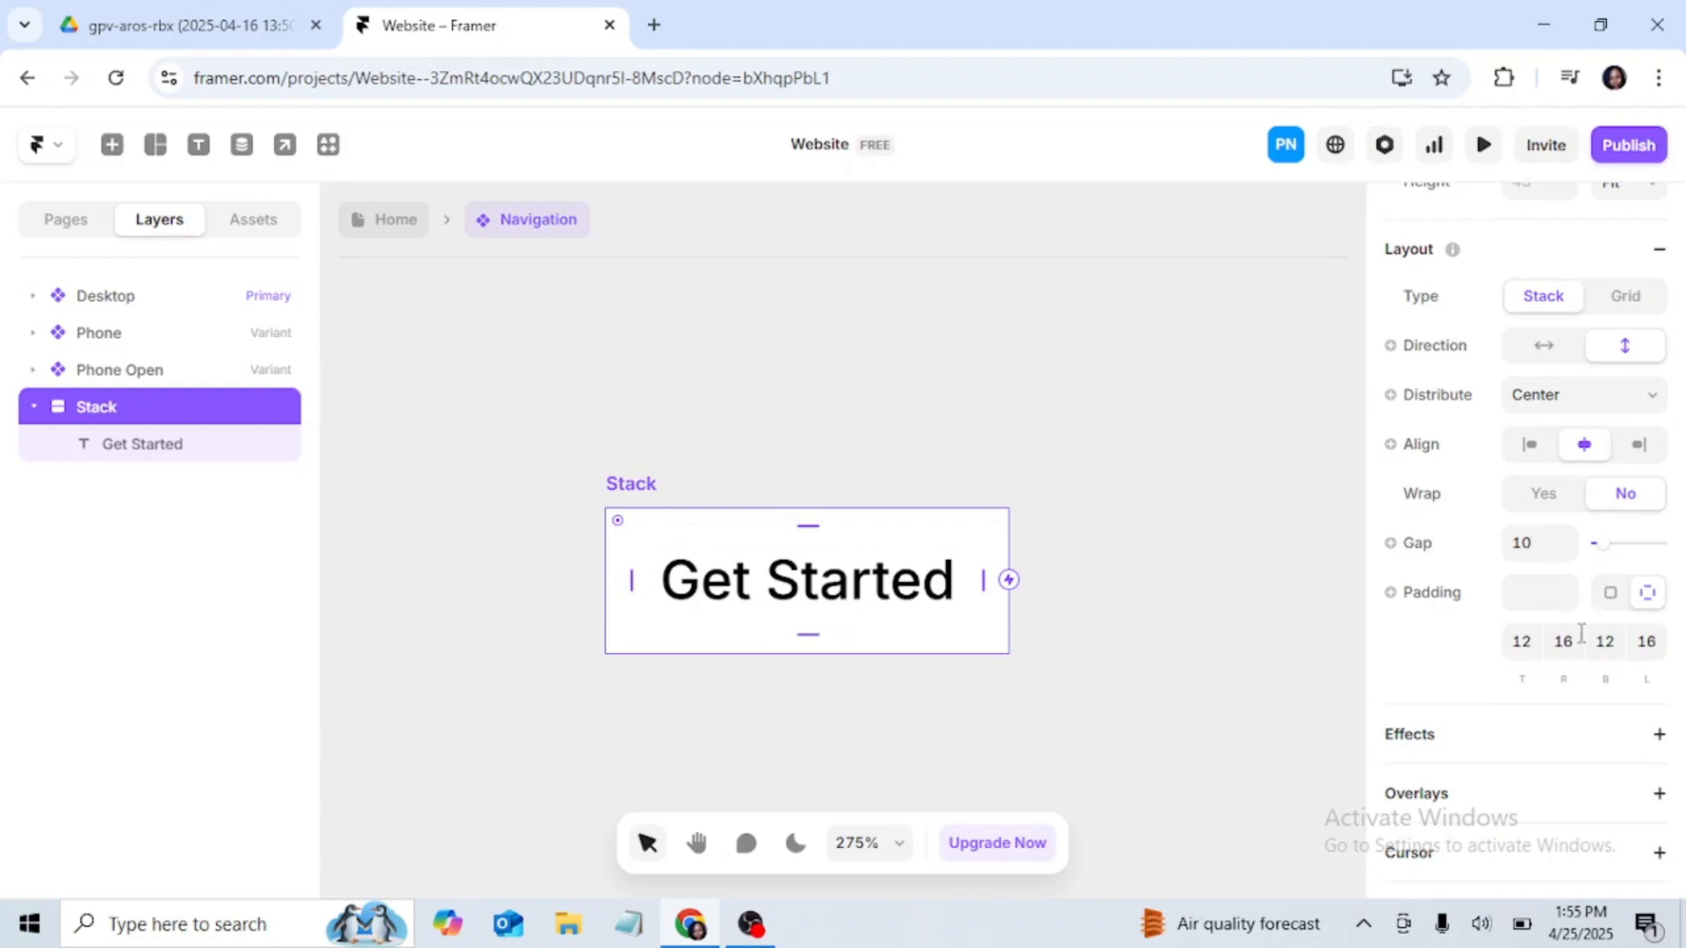
Step: Change the Get Started stack's white fill to the very dark red 210303
{"action": "scroll", "coordinate": [1545, 527], "scroll_direction": "up", "scroll_amount": 3}
{"action": "scroll", "coordinate": [1557, 517], "scroll_direction": "down", "scroll_amount": 10}
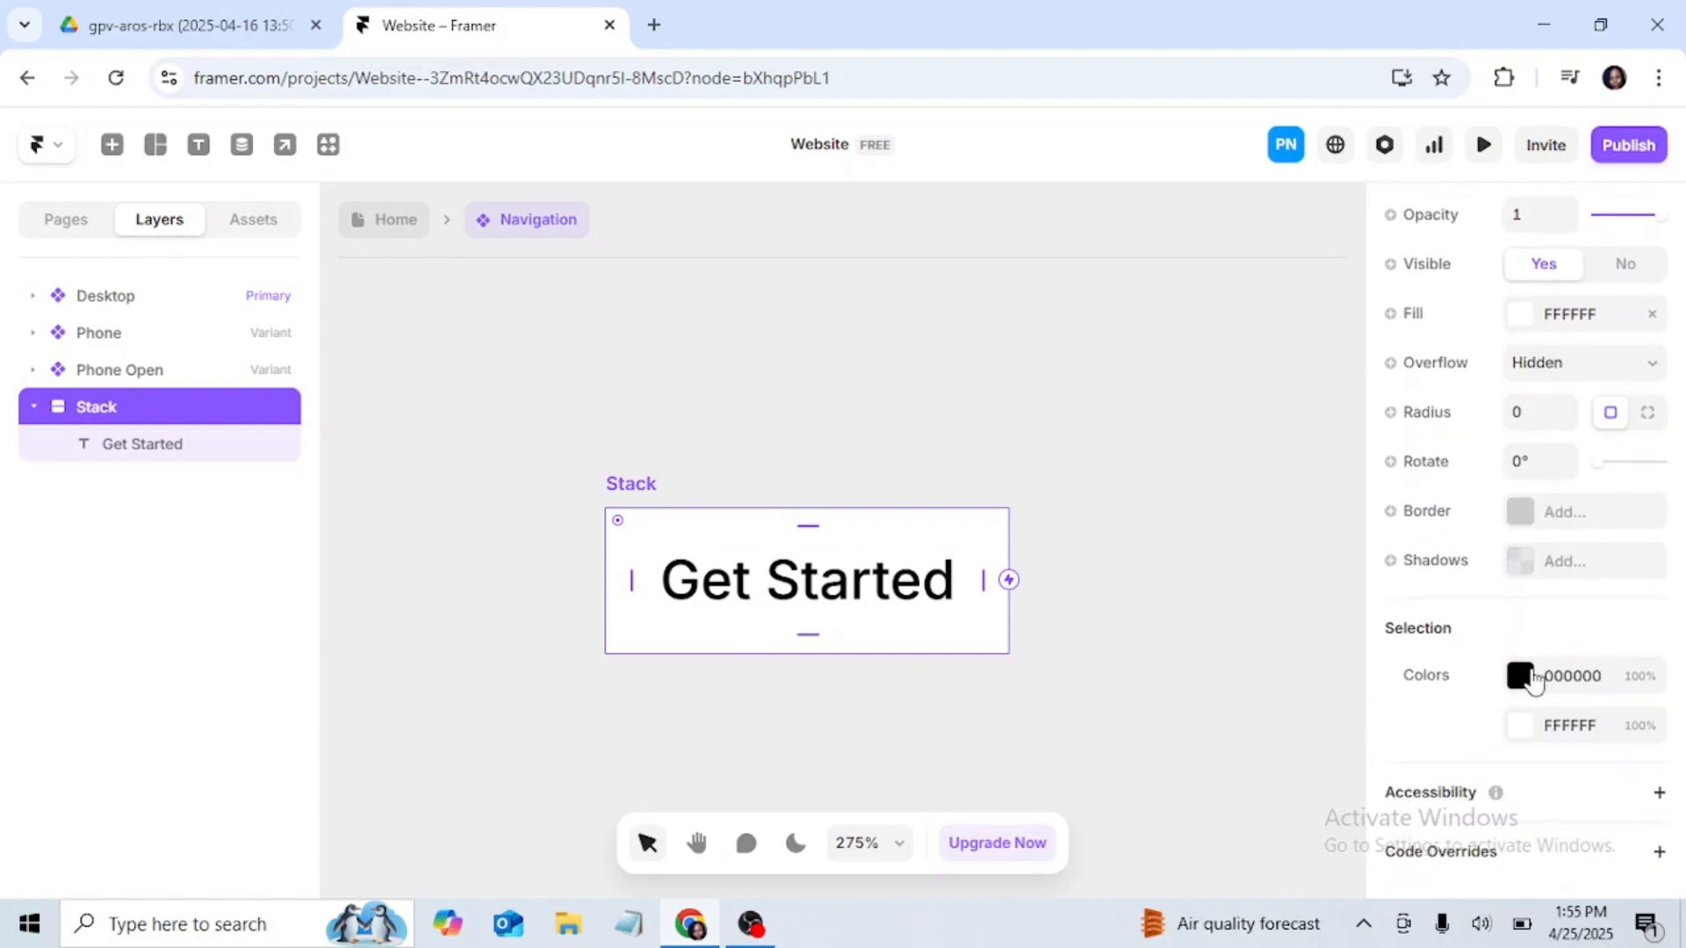
{"action": "left_click", "coordinate": [1518, 730]}
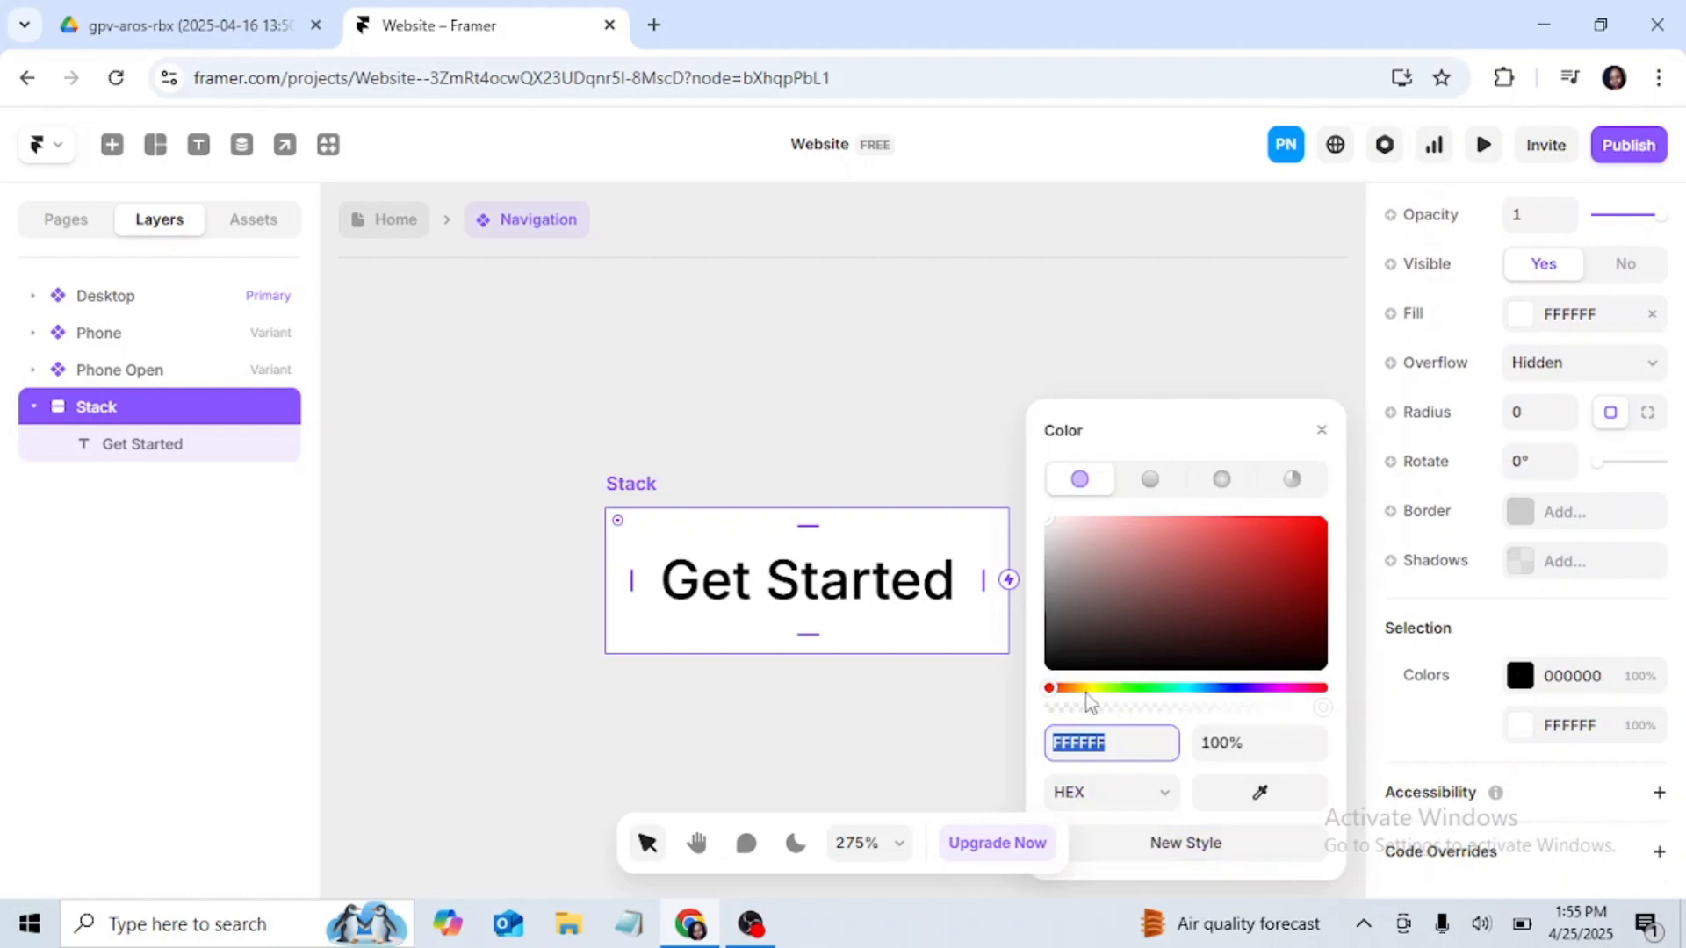
{"action": "left_click", "coordinate": [1301, 650]}
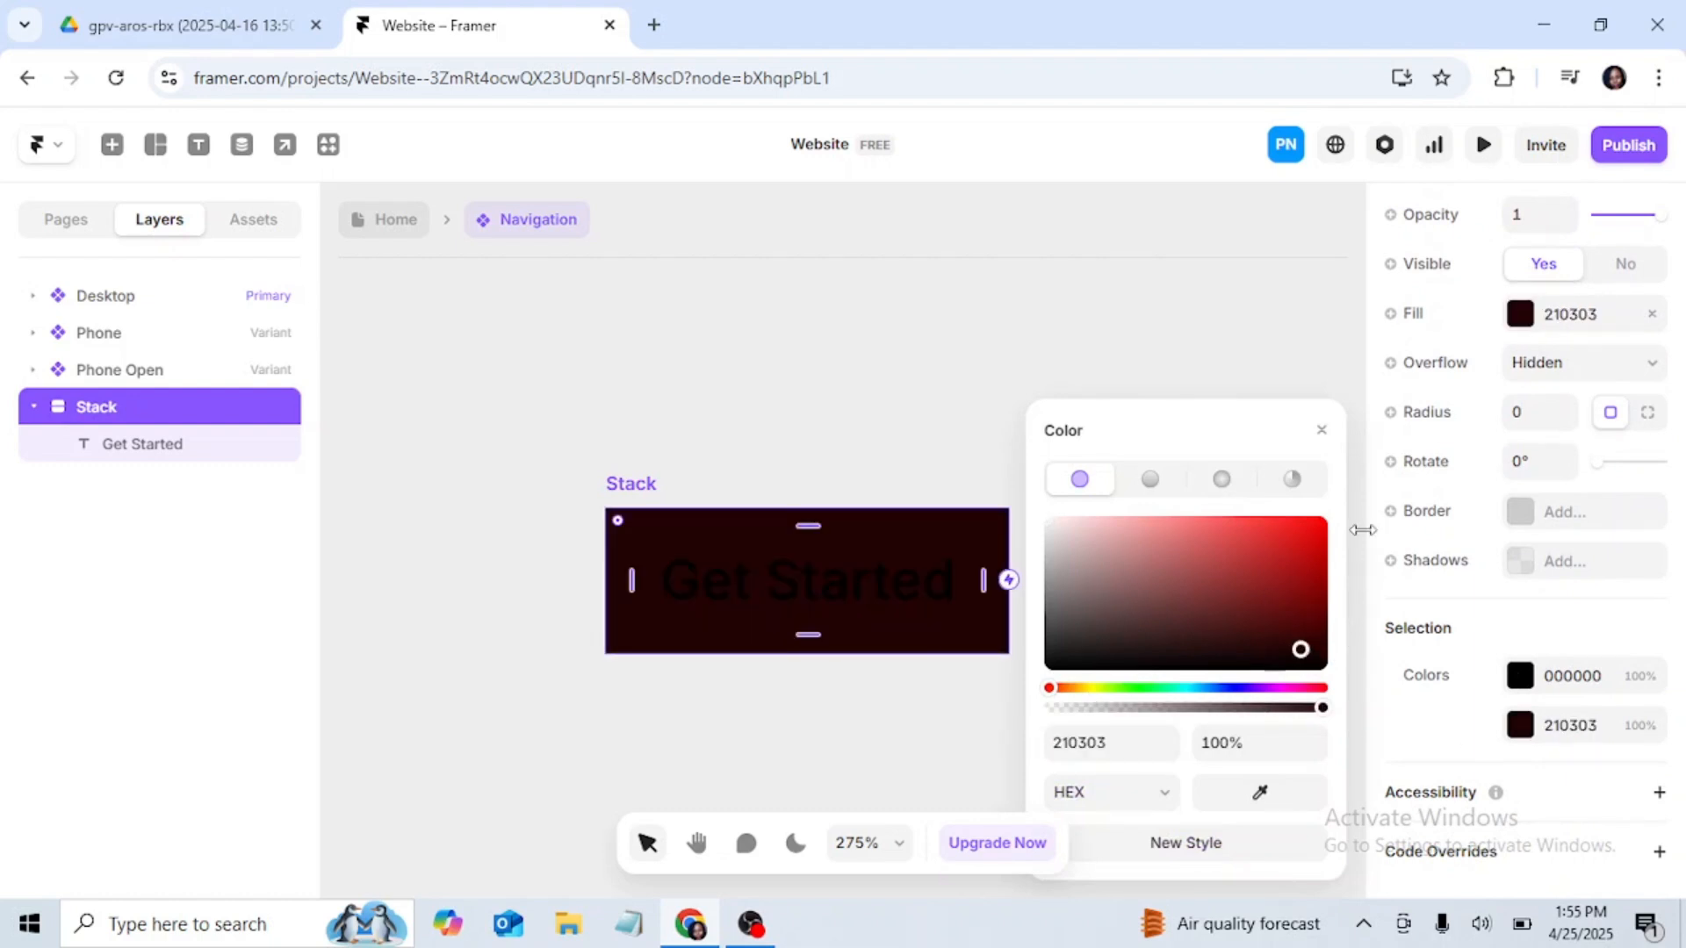
{"action": "left_click", "coordinate": [1322, 429]}
Step: Change the color of the "Get Started" text inside the stack to white, FFFFFF
{"action": "left_click", "coordinate": [816, 580]}
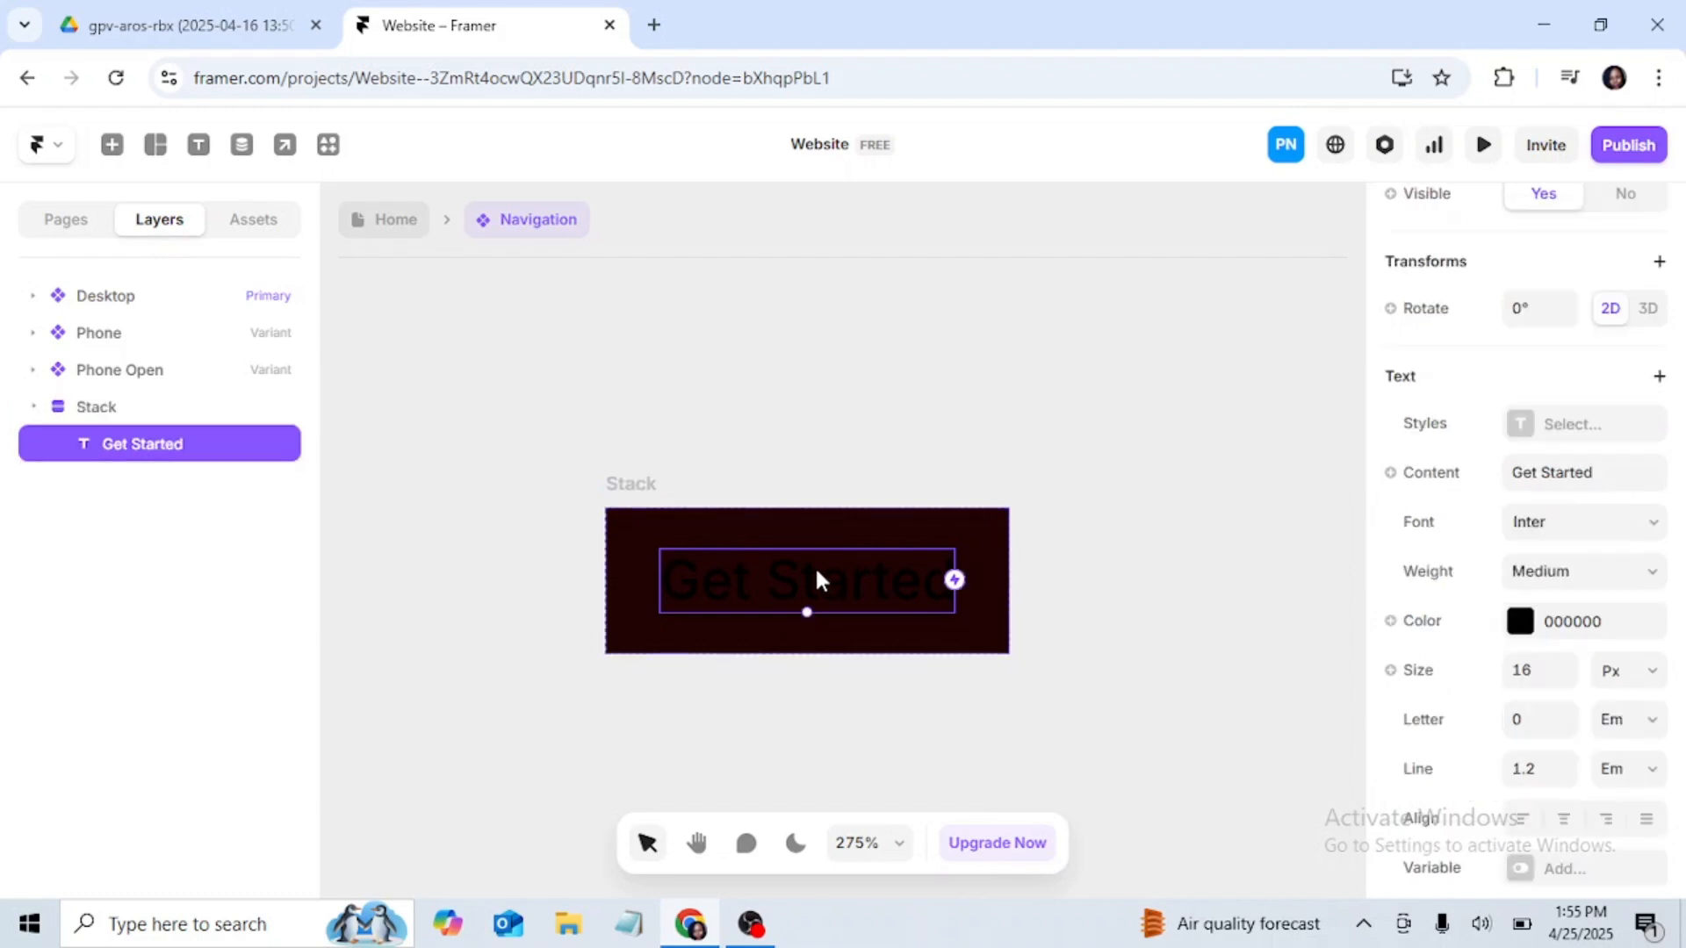
{"action": "scroll", "coordinate": [1502, 696], "scroll_direction": "down", "scroll_amount": 3}
{"action": "scroll", "coordinate": [1502, 696], "scroll_direction": "up", "scroll_amount": 2}
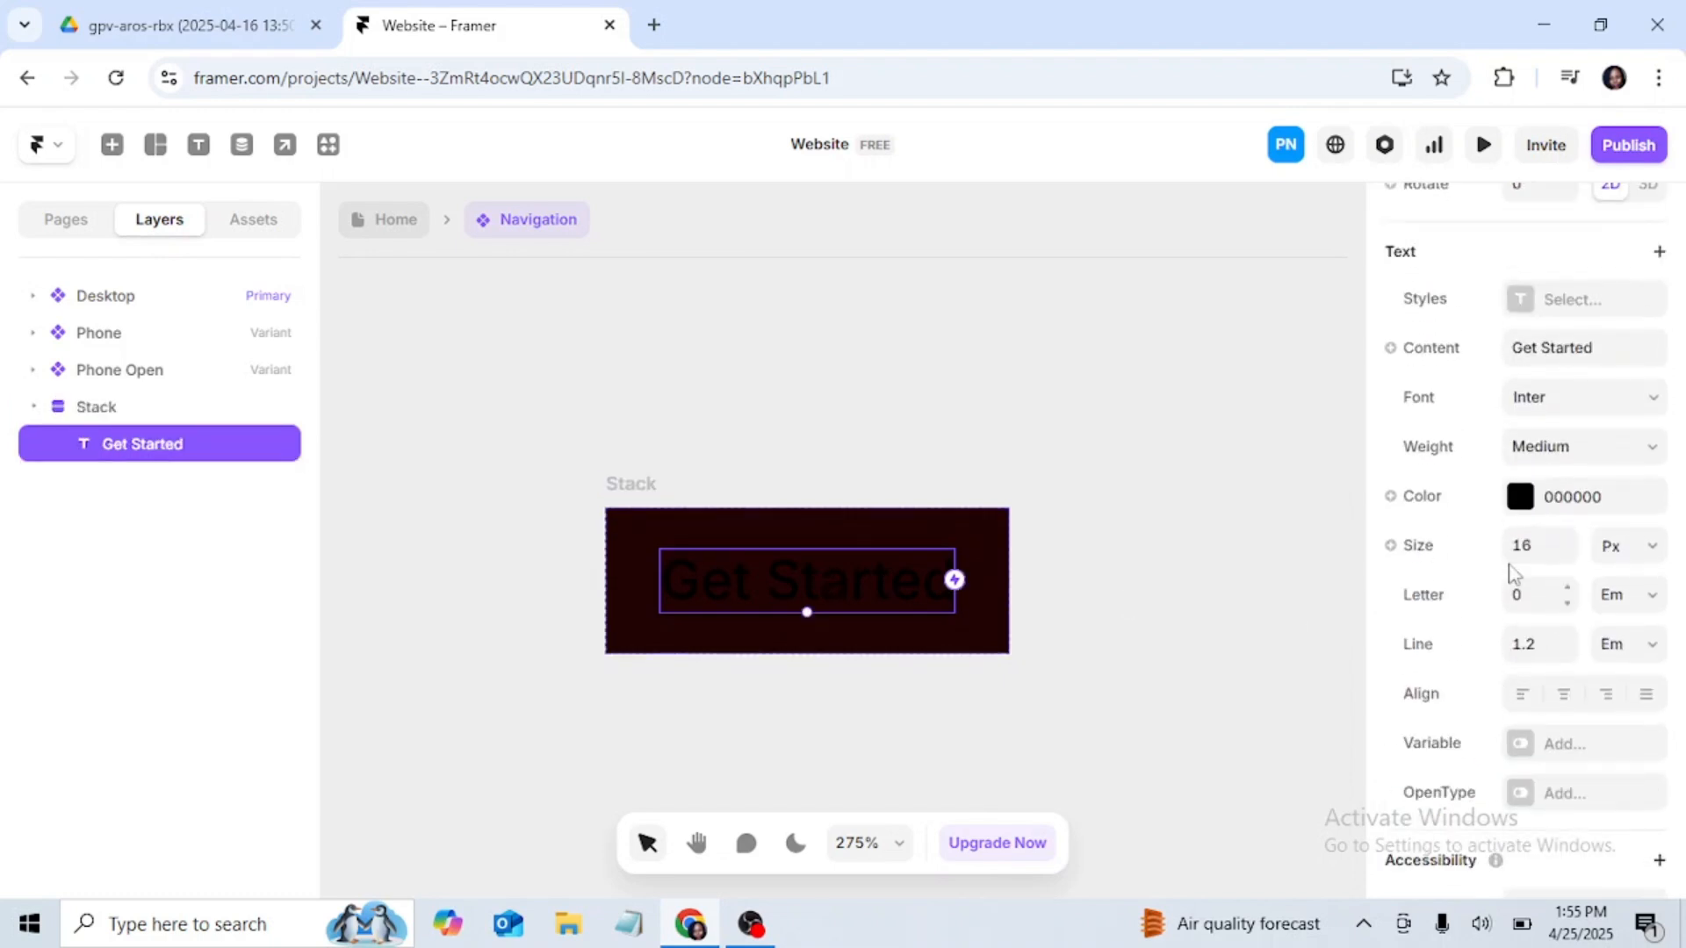
{"action": "left_click", "coordinate": [1520, 505]}
{"action": "left_click", "coordinate": [1056, 525]}
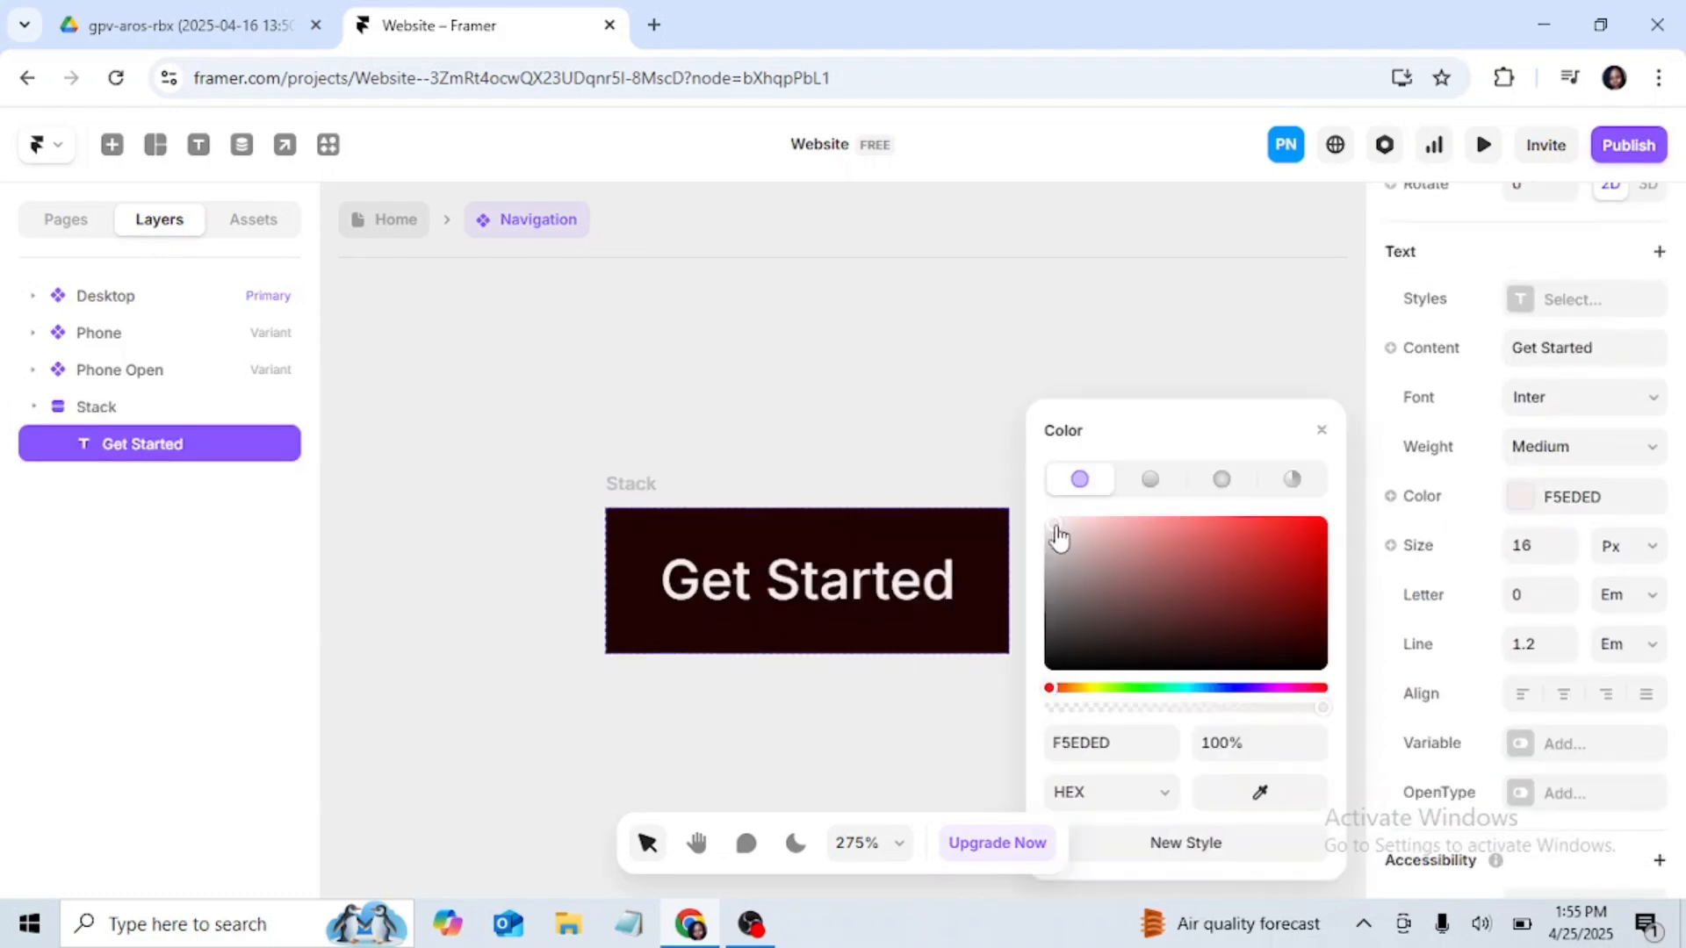
{"action": "left_click_drag", "start_coordinate": [1057, 542], "coordinate": [1043, 519]}
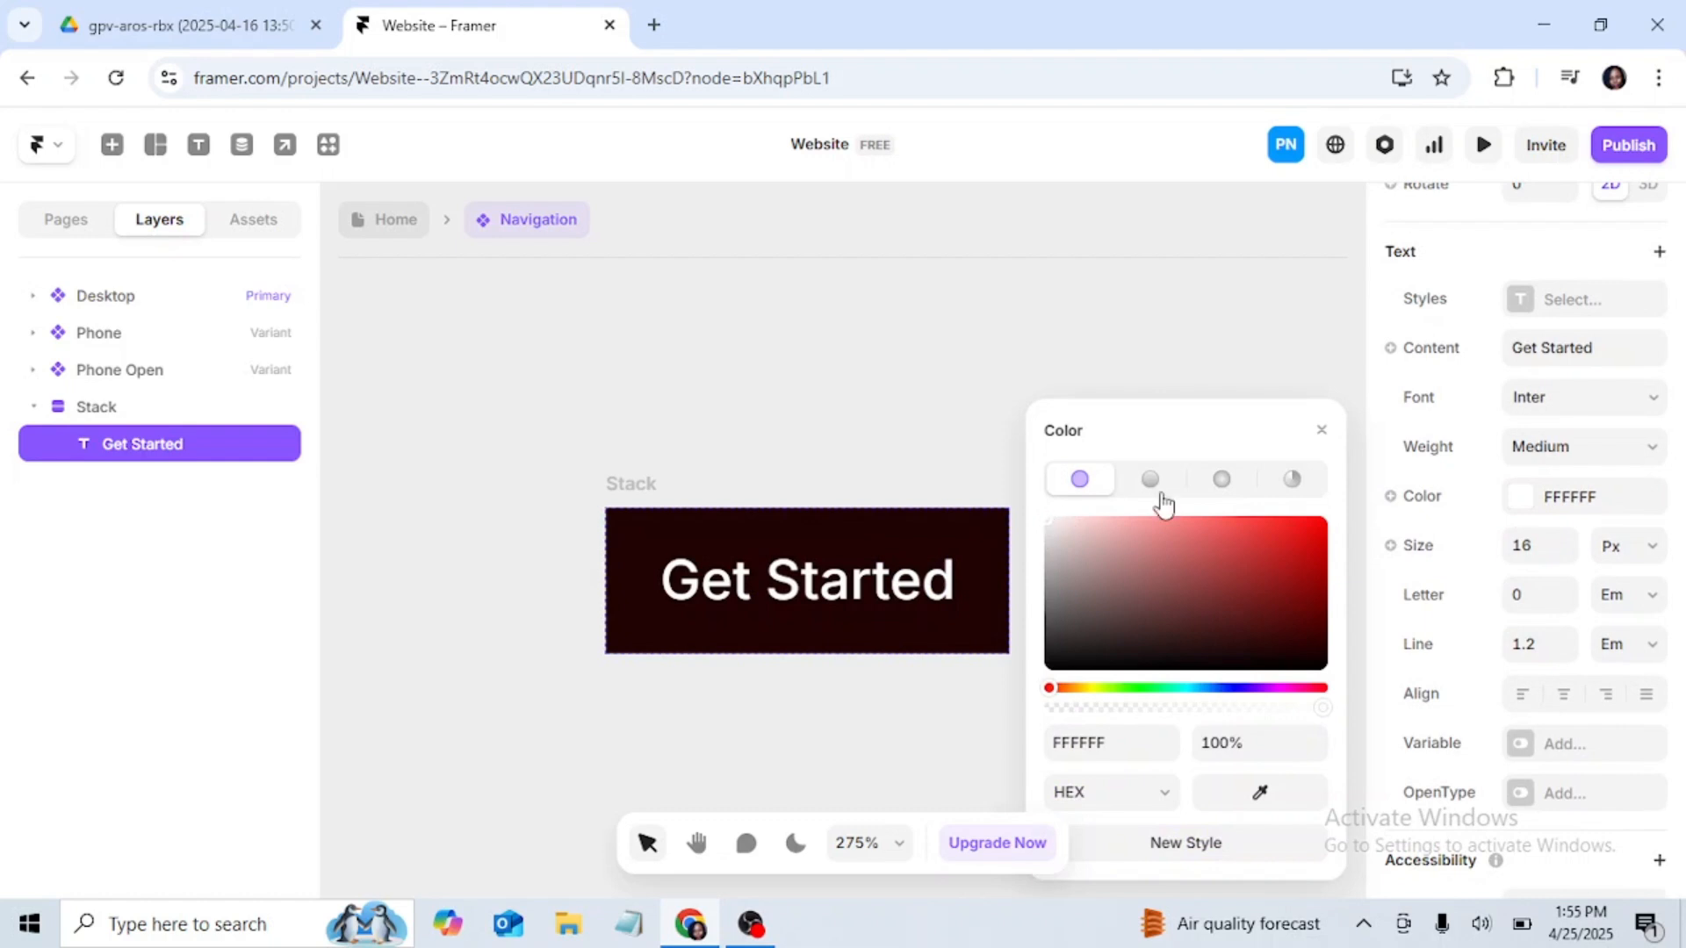
{"action": "left_click", "coordinate": [1322, 430]}
Step: Round all corners of the Get Started stack with a radius of 4 and move the stack slightly upward on the canvas
{"action": "left_click", "coordinate": [634, 484]}
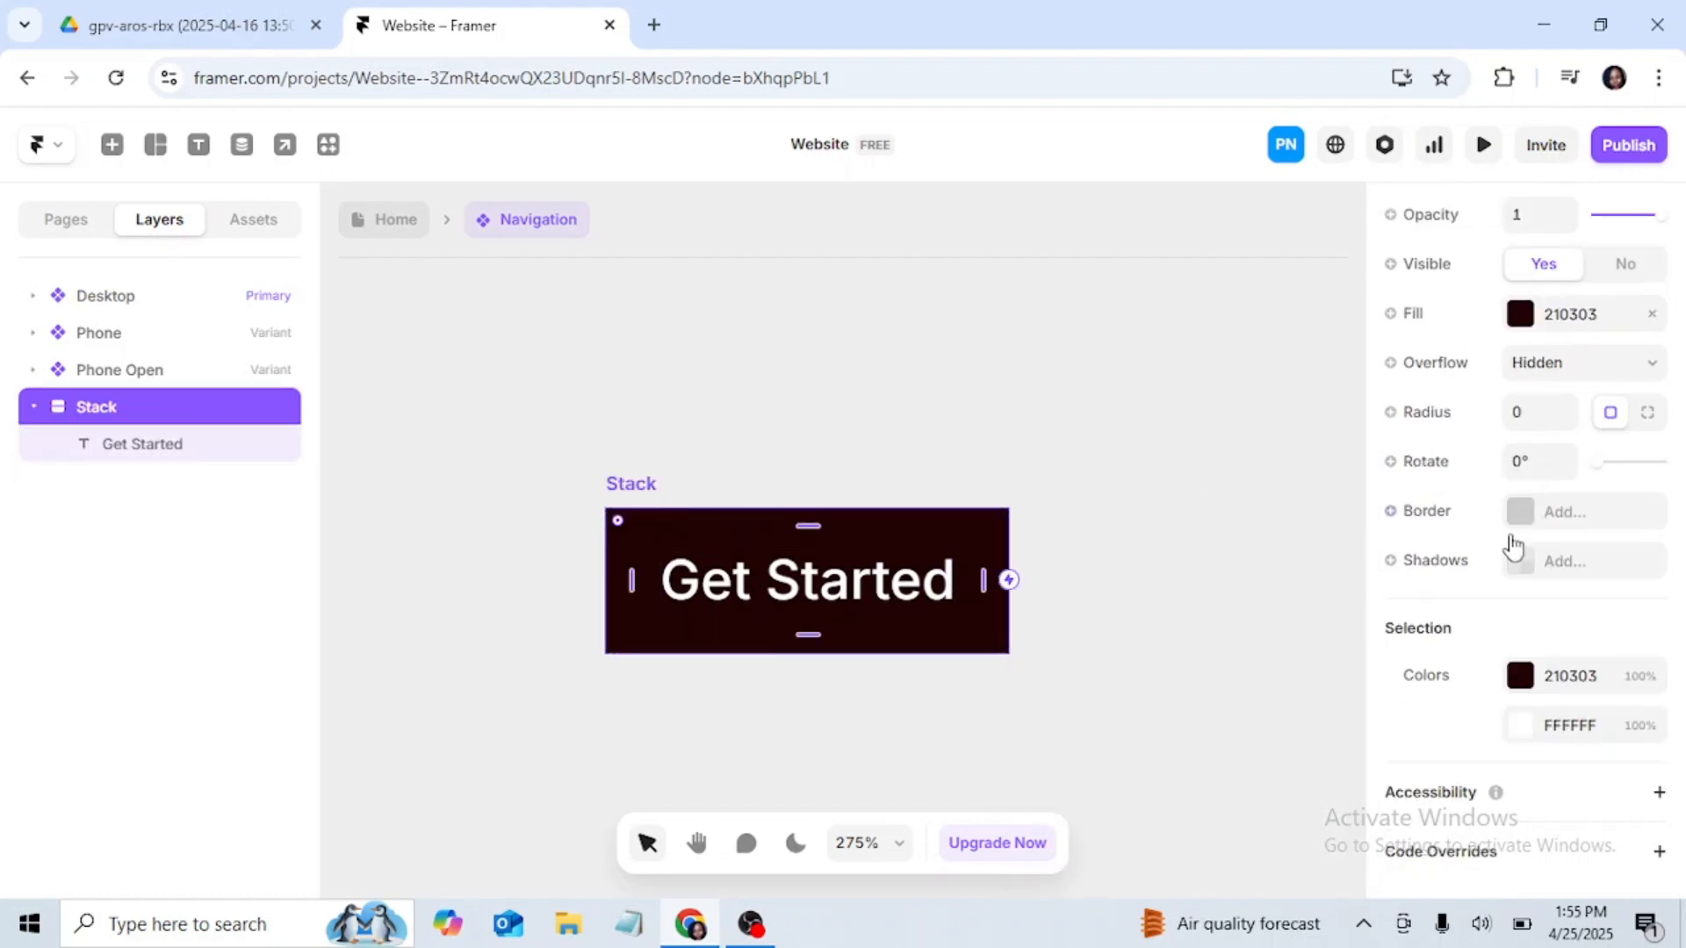
{"action": "scroll", "coordinate": [1629, 645], "scroll_direction": "up", "scroll_amount": 3}
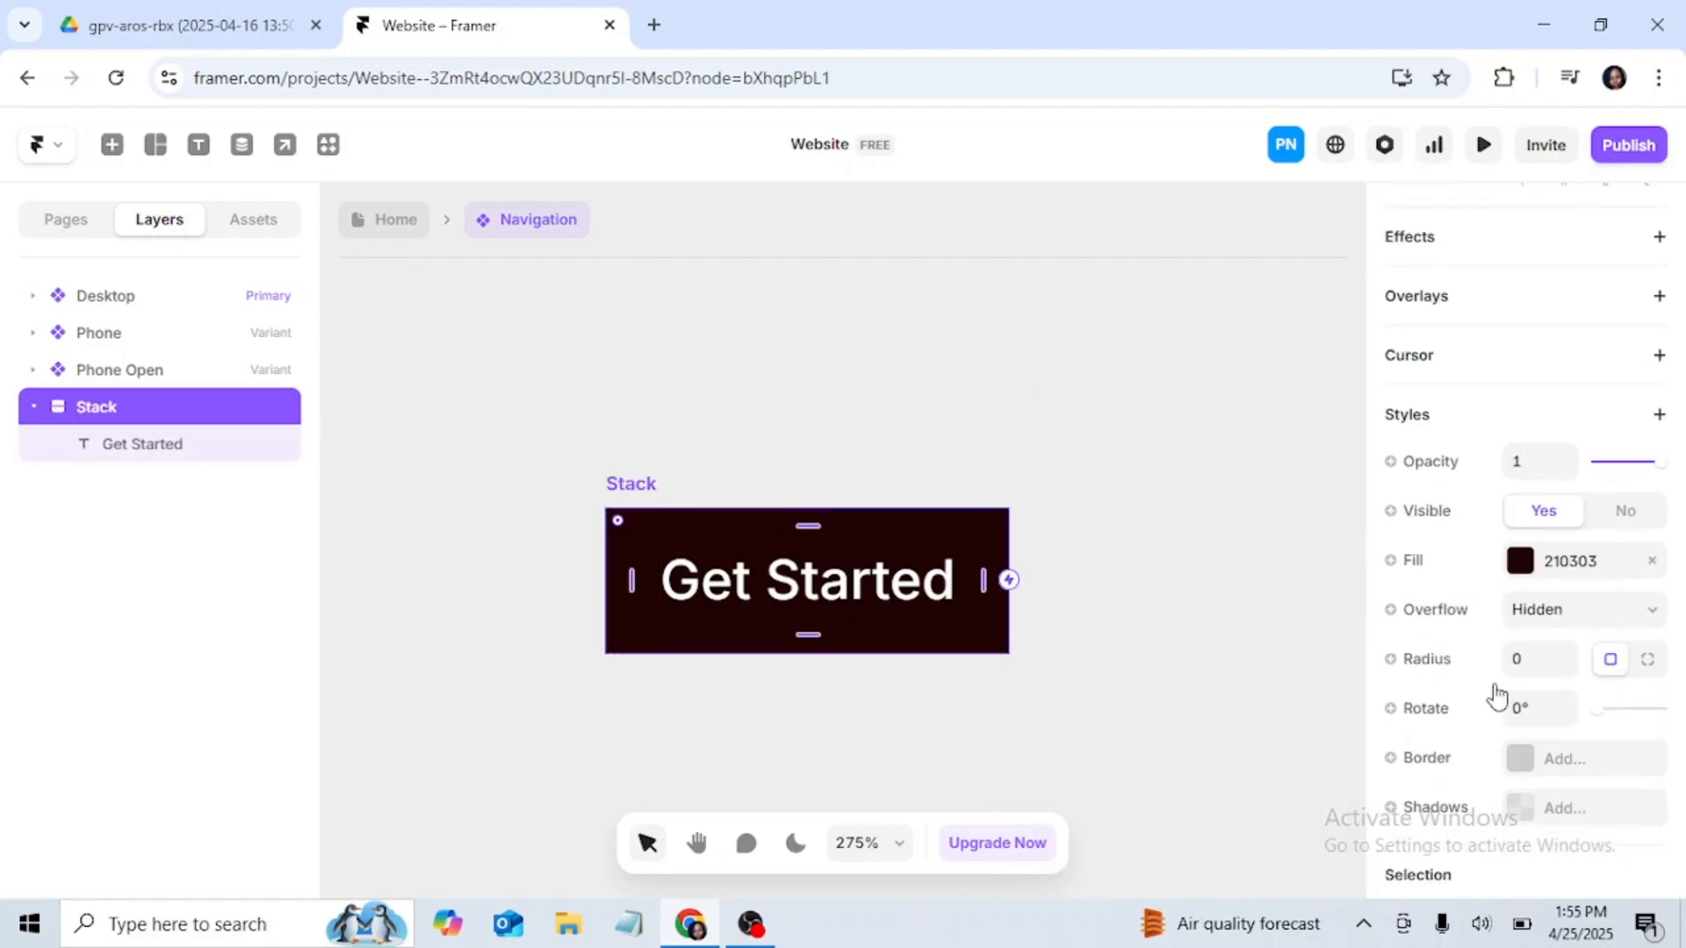
{"action": "scroll", "coordinate": [1497, 711], "scroll_direction": "down", "scroll_amount": 1}
{"action": "scroll", "coordinate": [1497, 722], "scroll_direction": "down", "scroll_amount": 1}
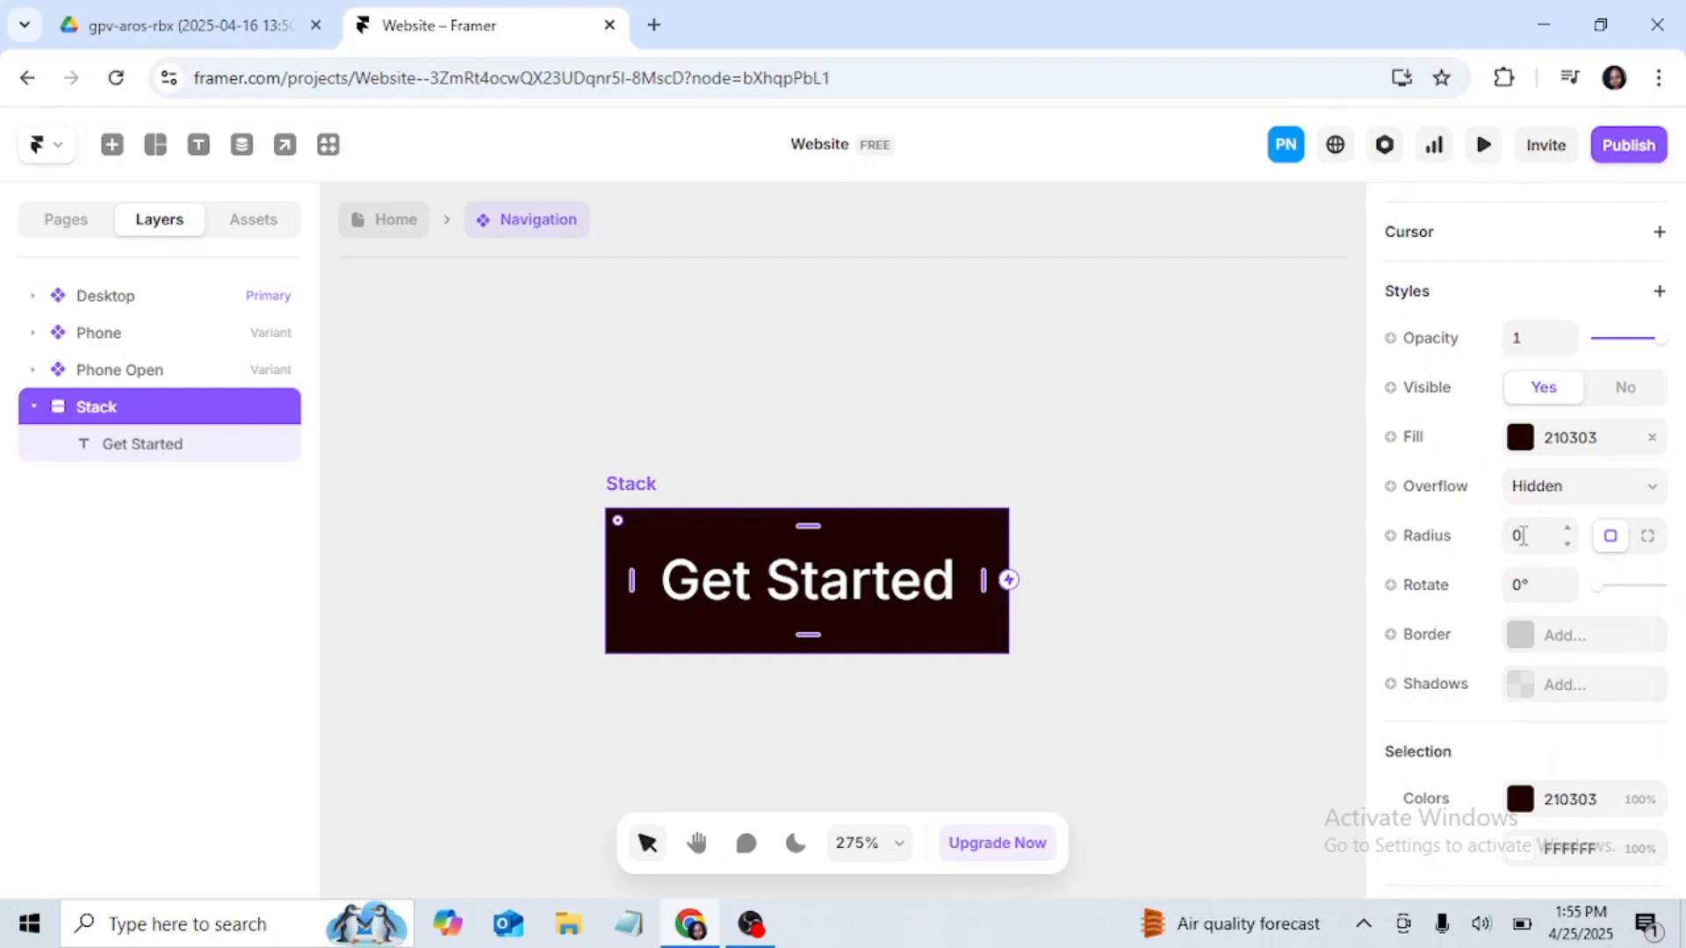
{"action": "left_click", "coordinate": [1647, 535]}
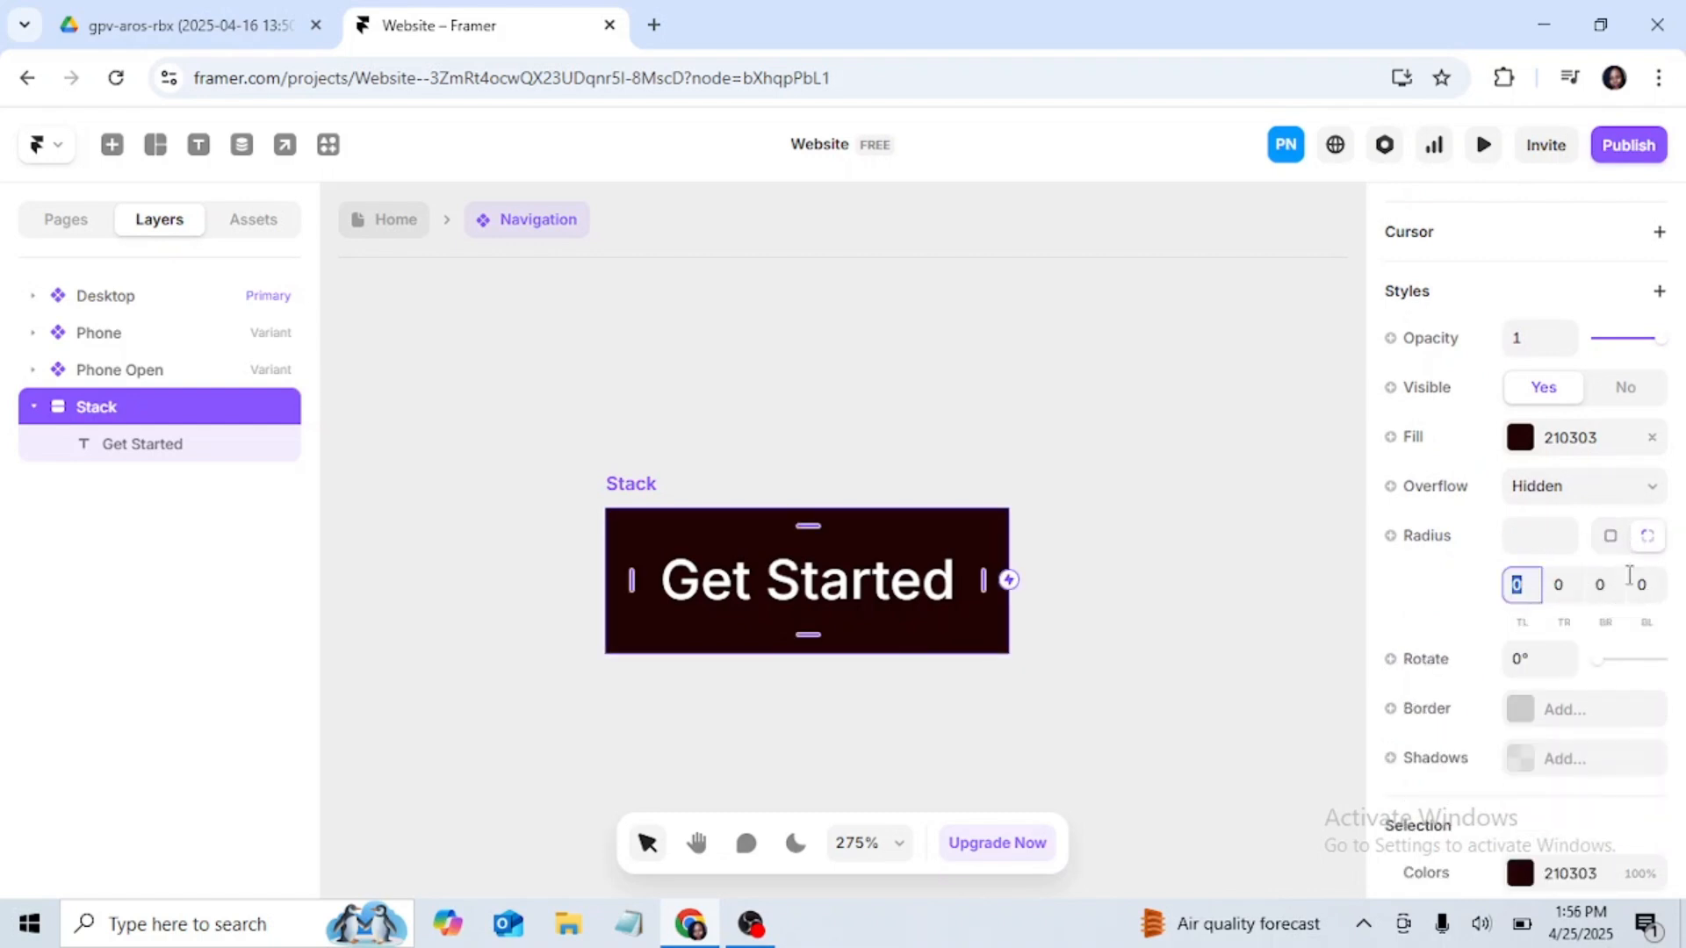
{"action": "left_click", "coordinate": [1610, 536]}
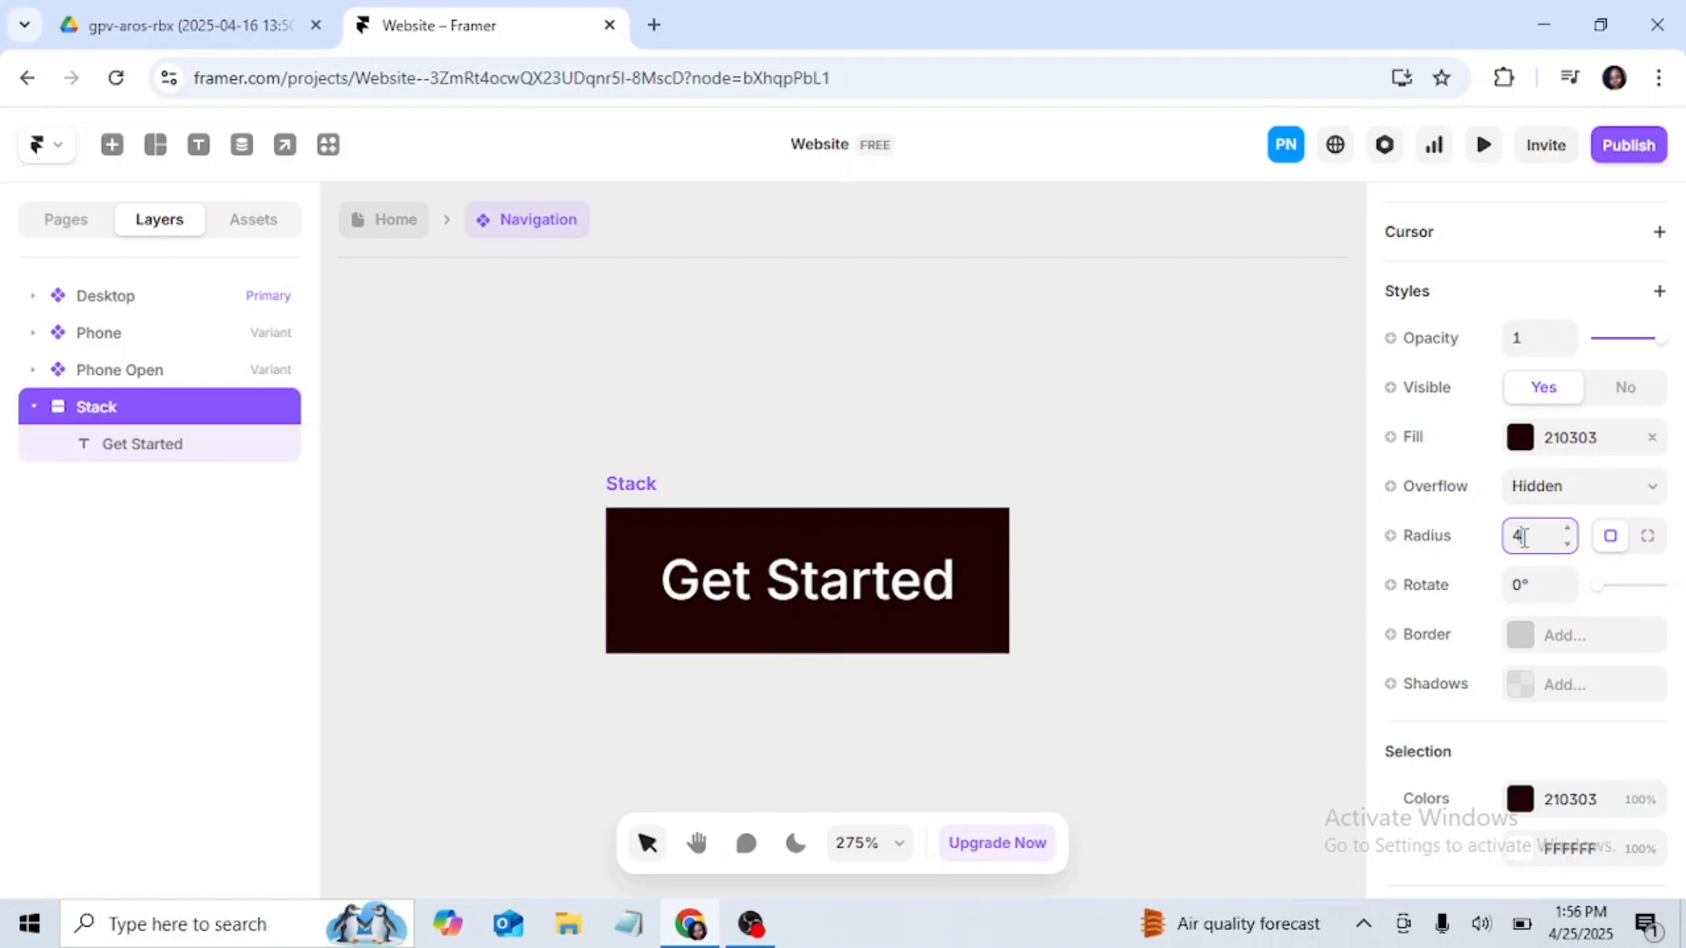
{"action": "left_click", "coordinate": [1103, 493]}
{"action": "left_click", "coordinate": [634, 483]}
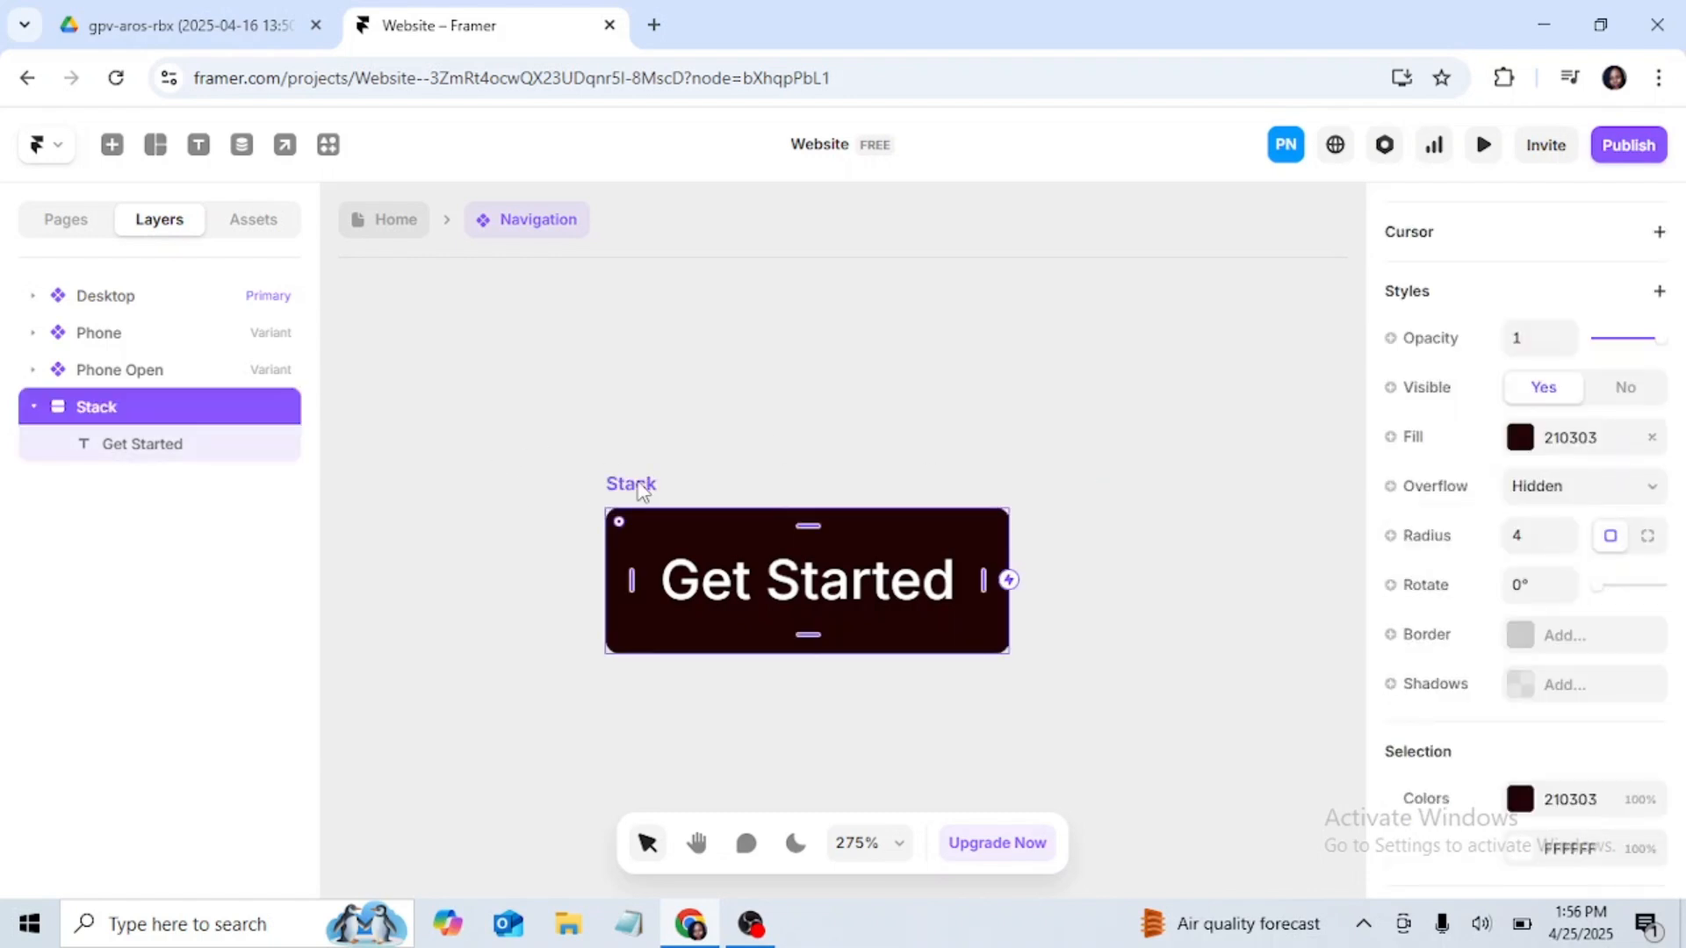
{"action": "left_click_drag", "start_coordinate": [643, 490], "coordinate": [647, 452]}
{"action": "left_click", "coordinate": [666, 413]}
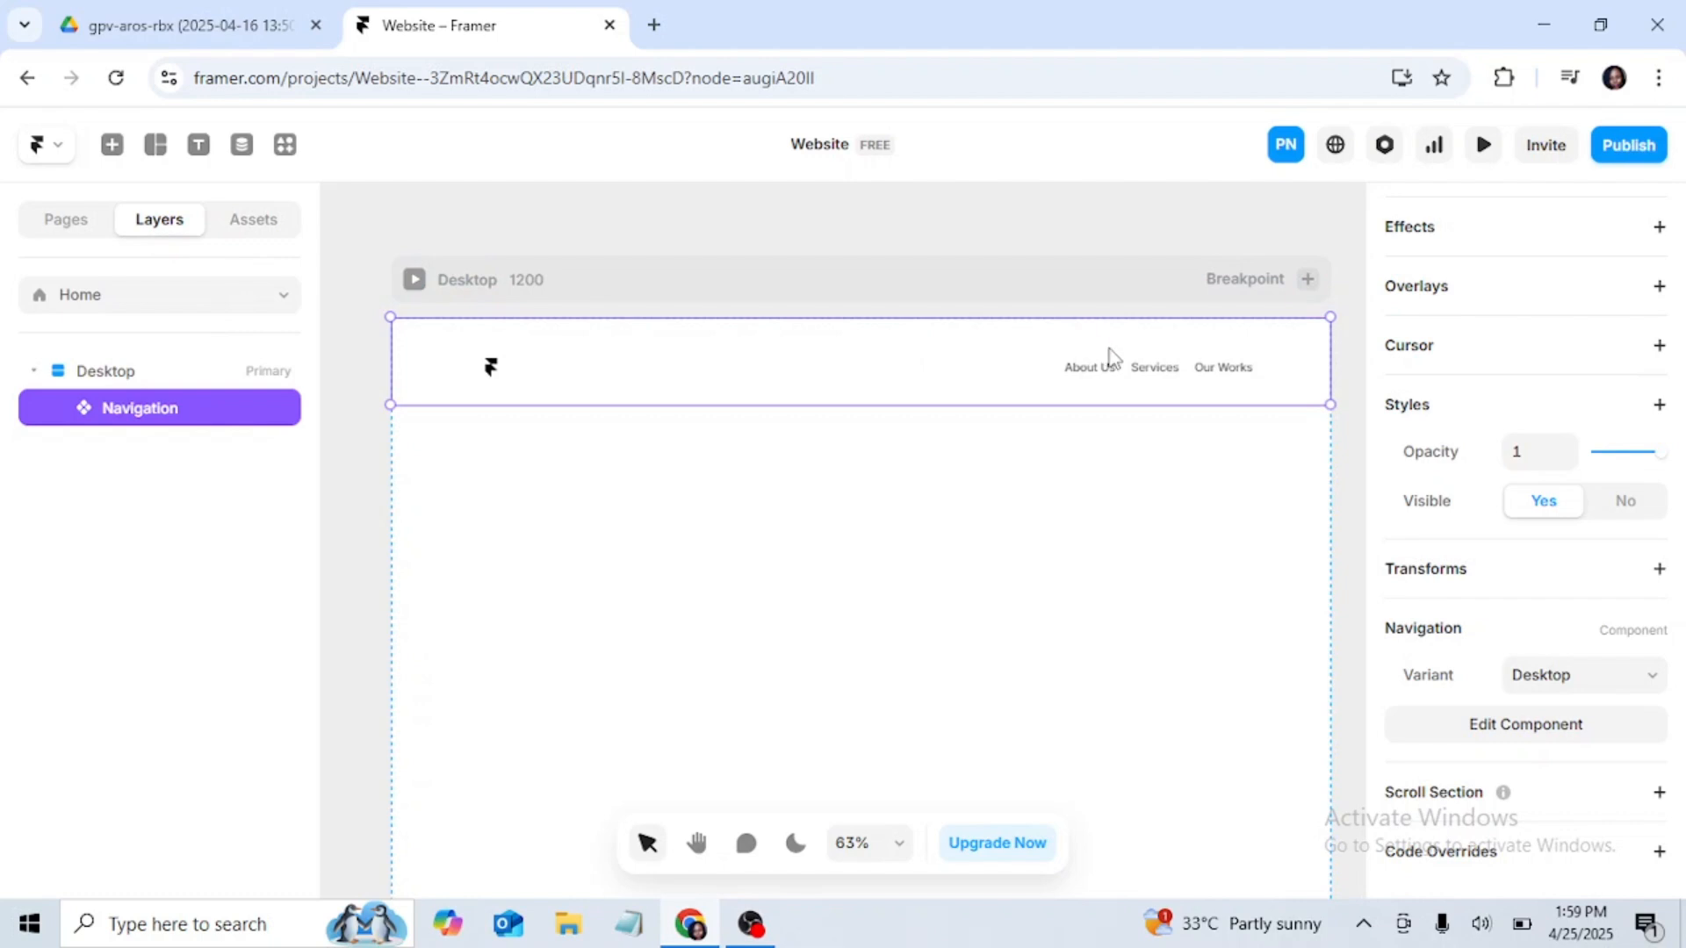
Step: Open the Navigation component for editing and nest the Button layer inside the Desktop variant, between Links and Bottom Line
{"action": "left_click", "coordinate": [1516, 734]}
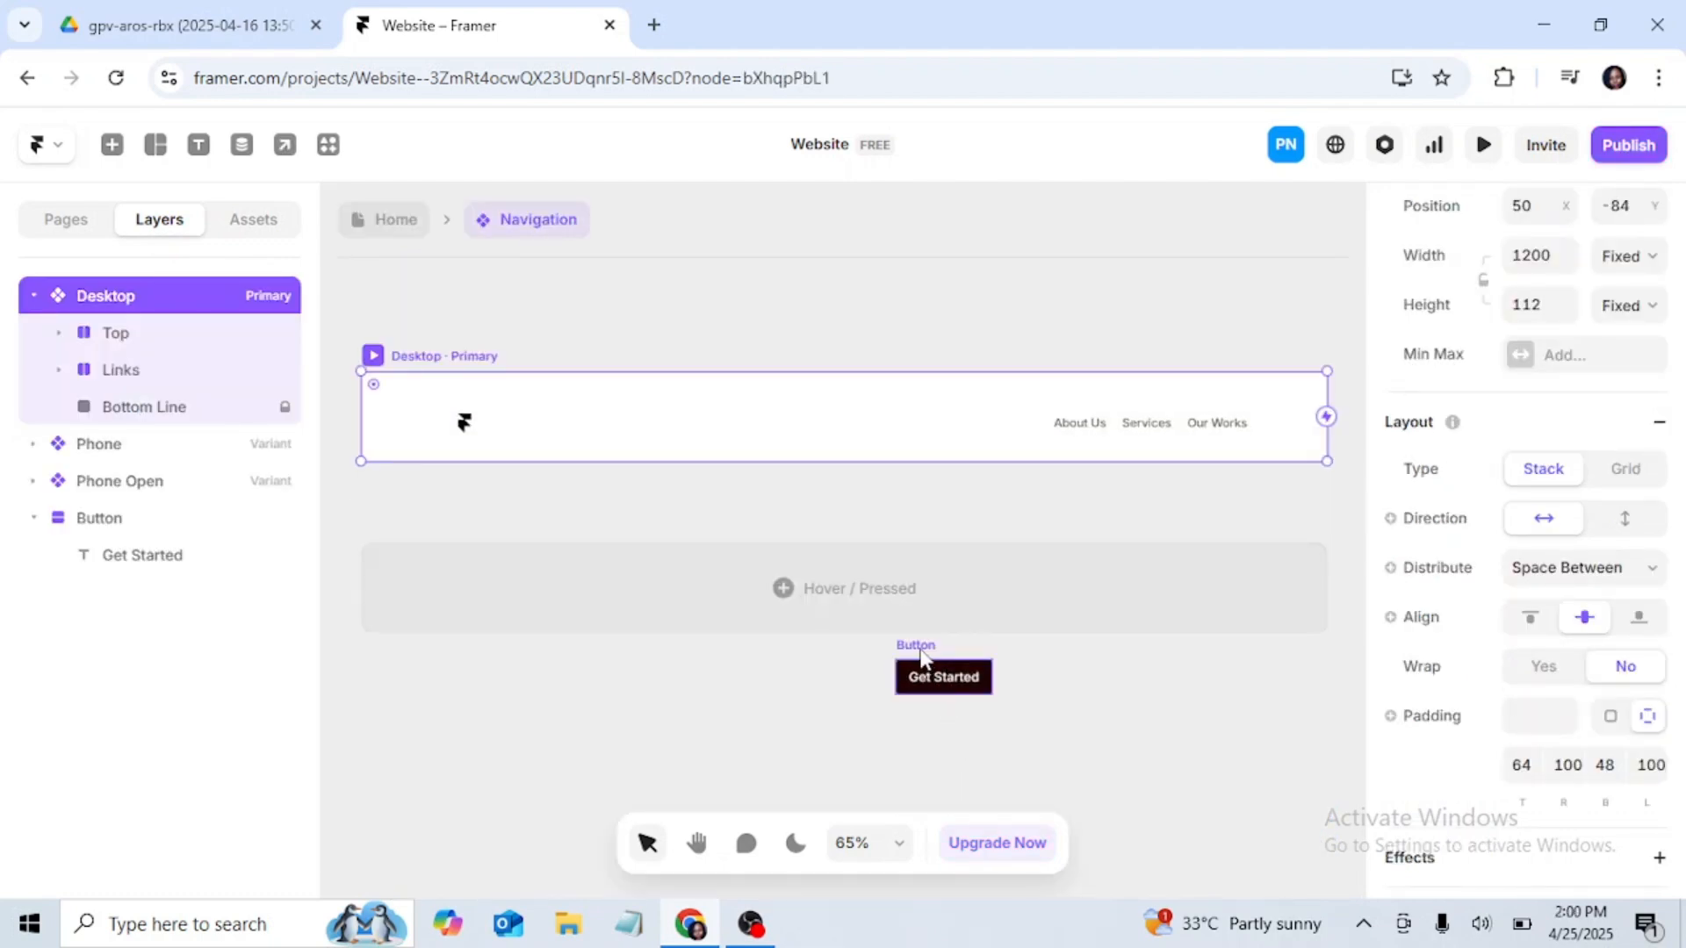
{"action": "left_click", "coordinate": [921, 657]}
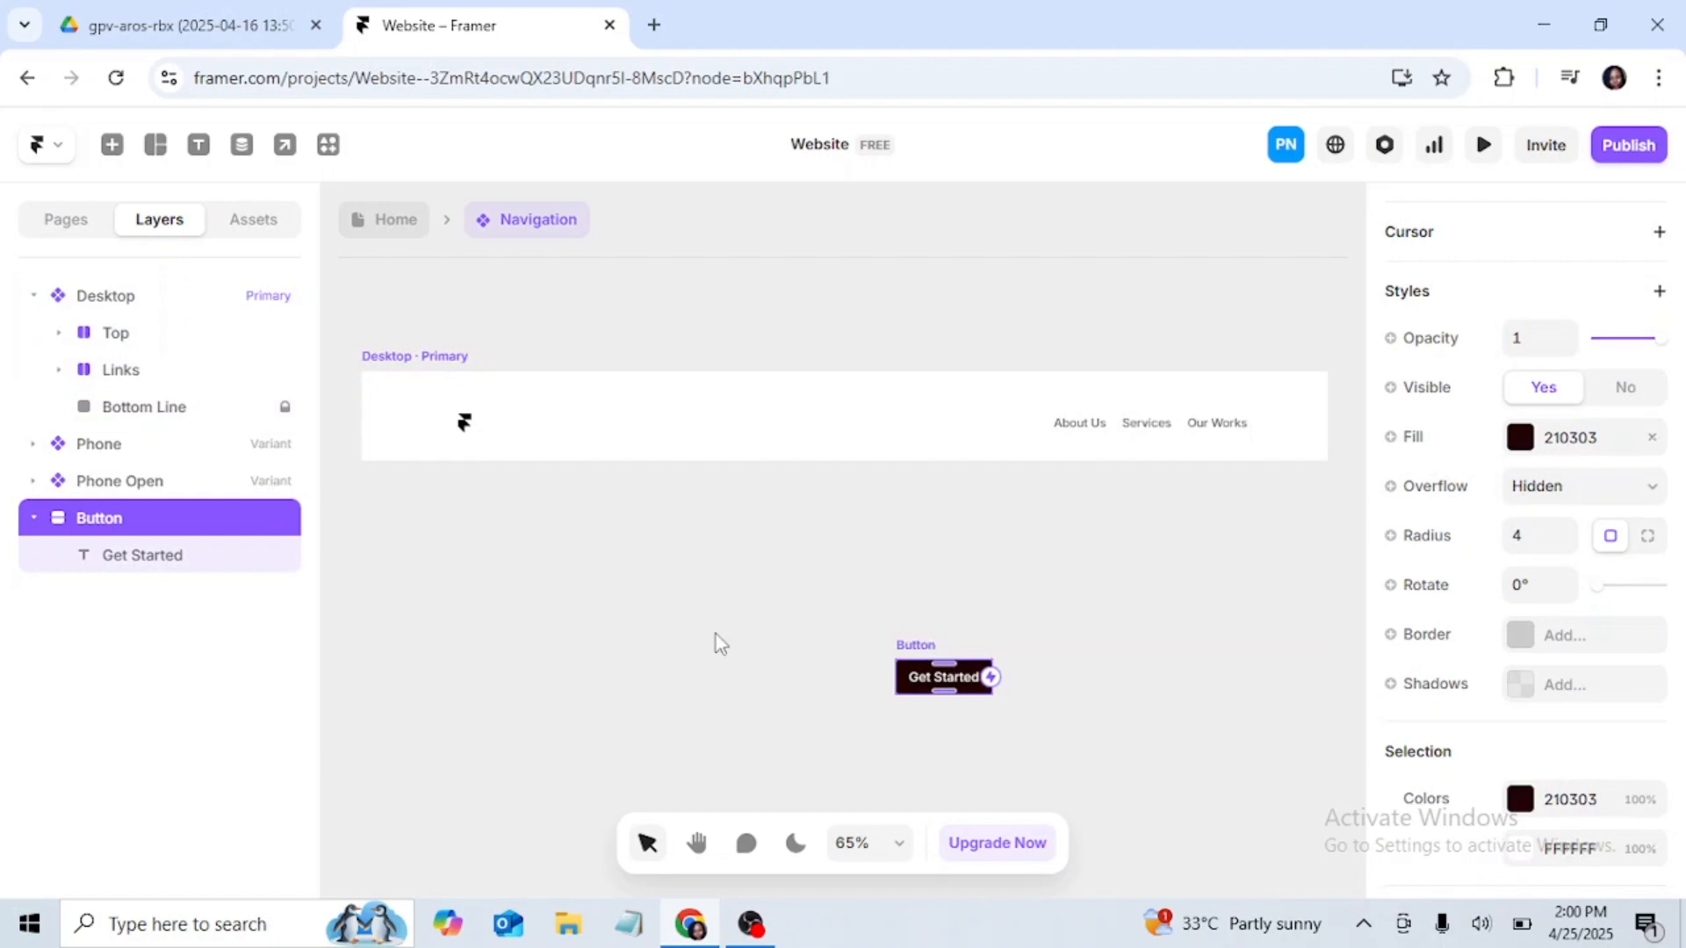
{"action": "left_click", "coordinate": [144, 295]}
{"action": "left_click", "coordinate": [128, 519]}
{"action": "left_click_drag", "start_coordinate": [139, 526], "coordinate": [158, 385]}
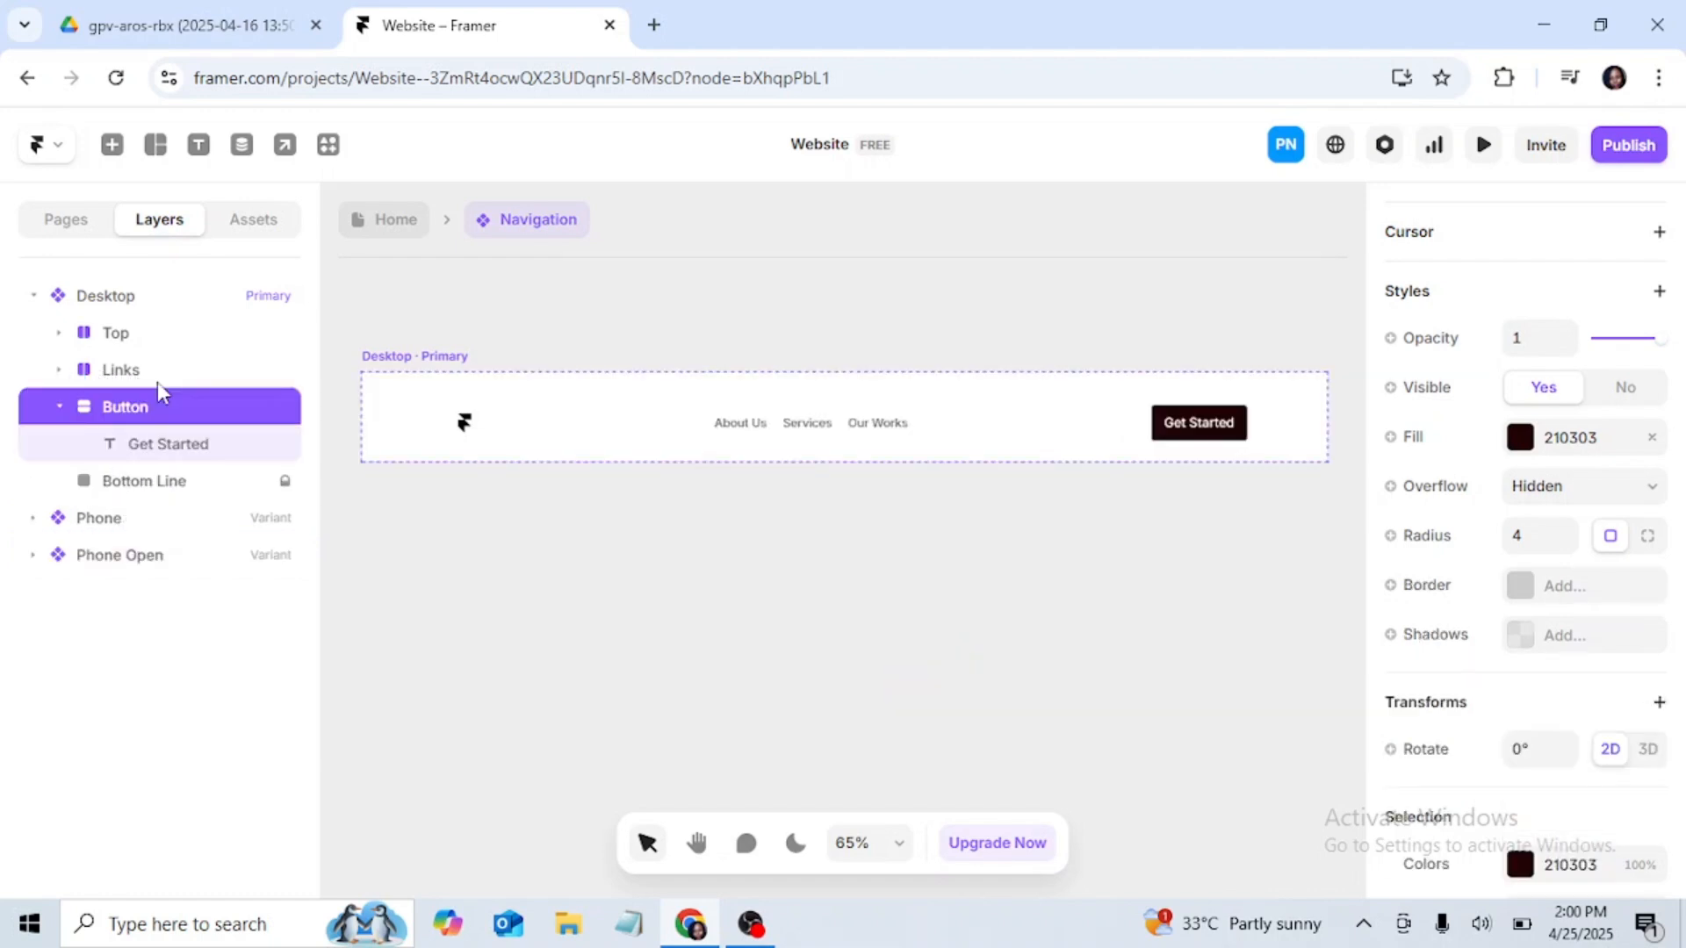
{"action": "left_click", "coordinate": [437, 360]}
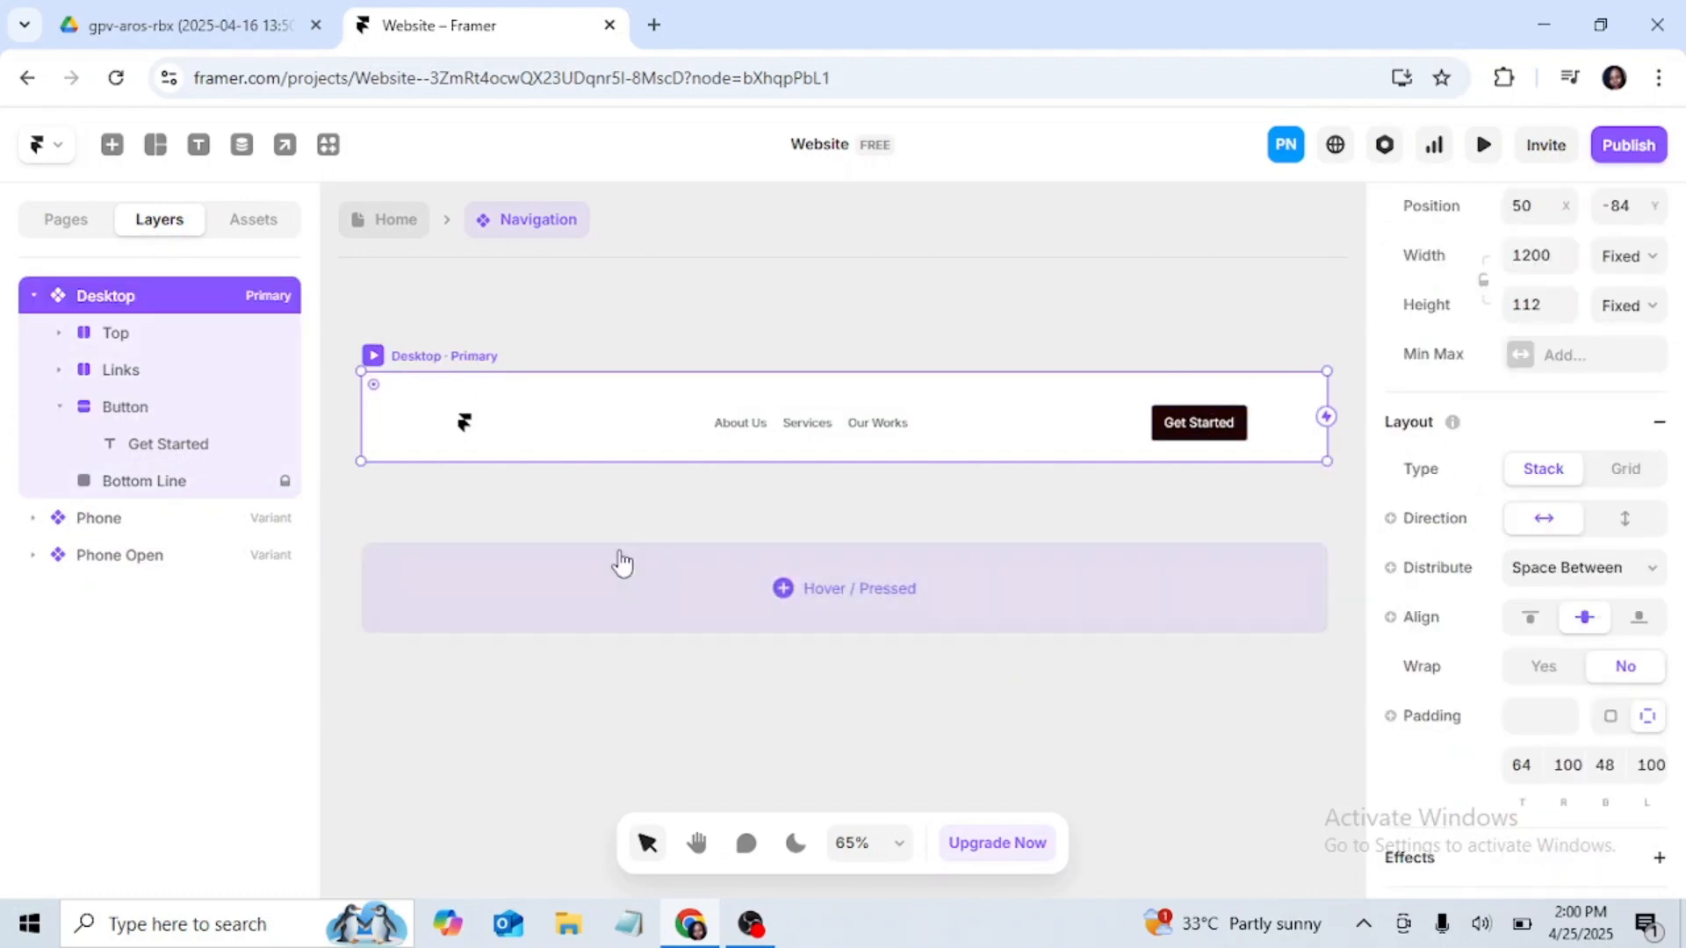
Step: Return to the Home page and preview the Desktop breakpoint to check the navigation bar with its Get Started button
{"action": "left_click", "coordinate": [391, 220]}
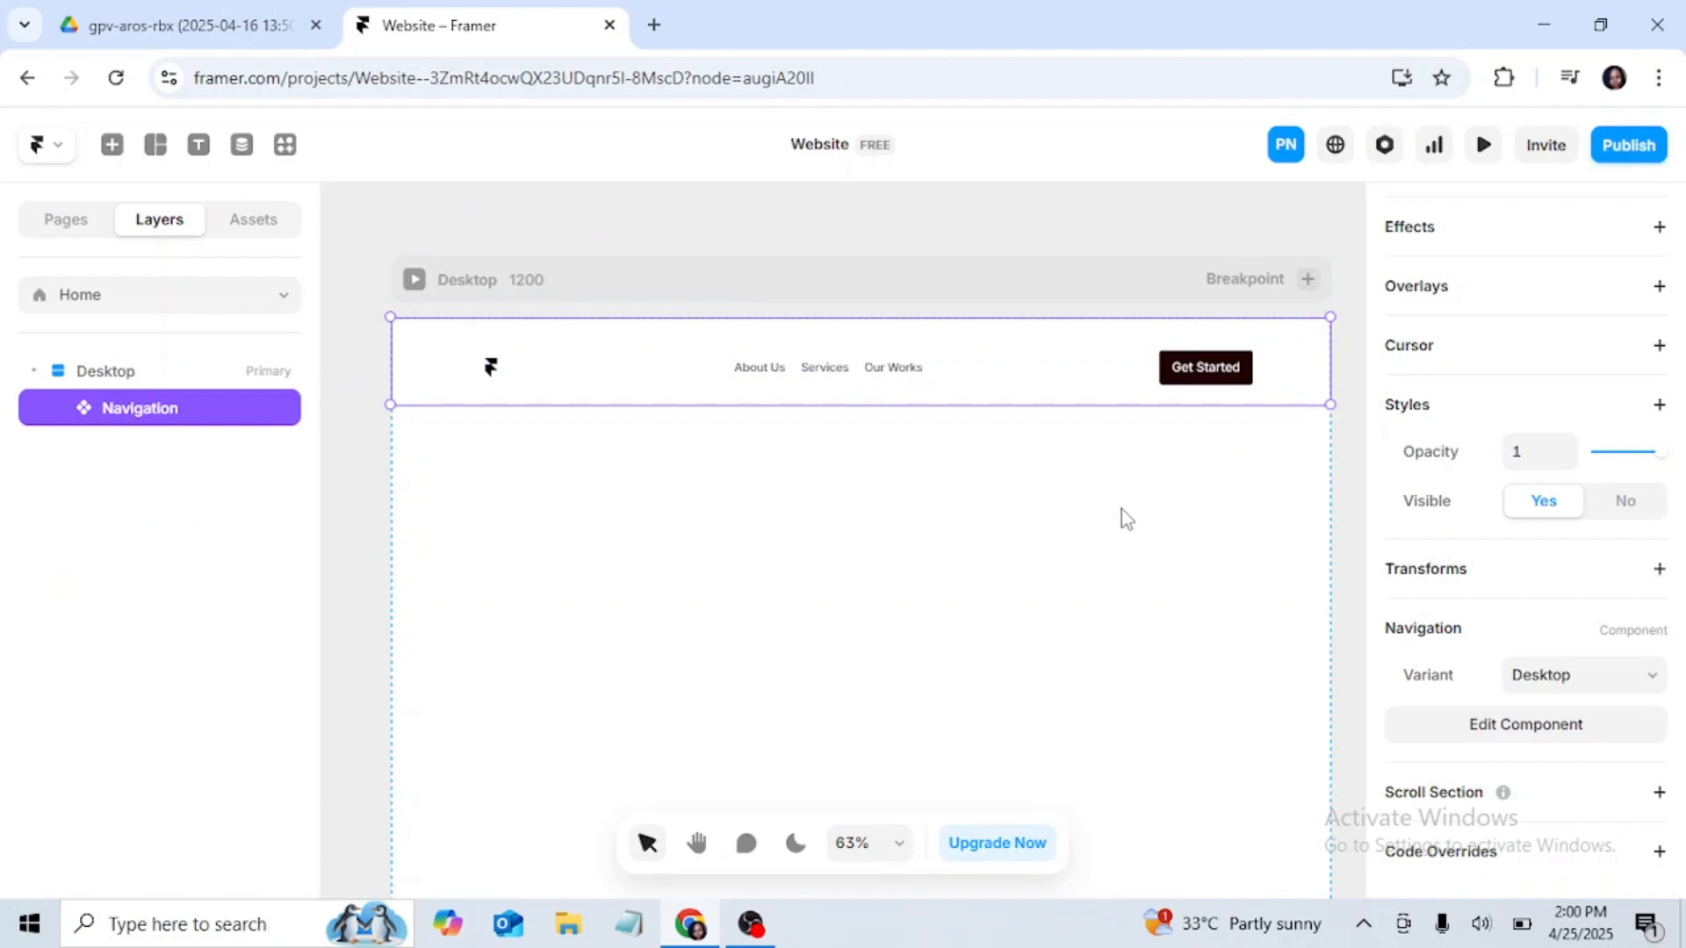
{"action": "scroll", "coordinate": [913, 525], "scroll_direction": "up", "scroll_amount": 1}
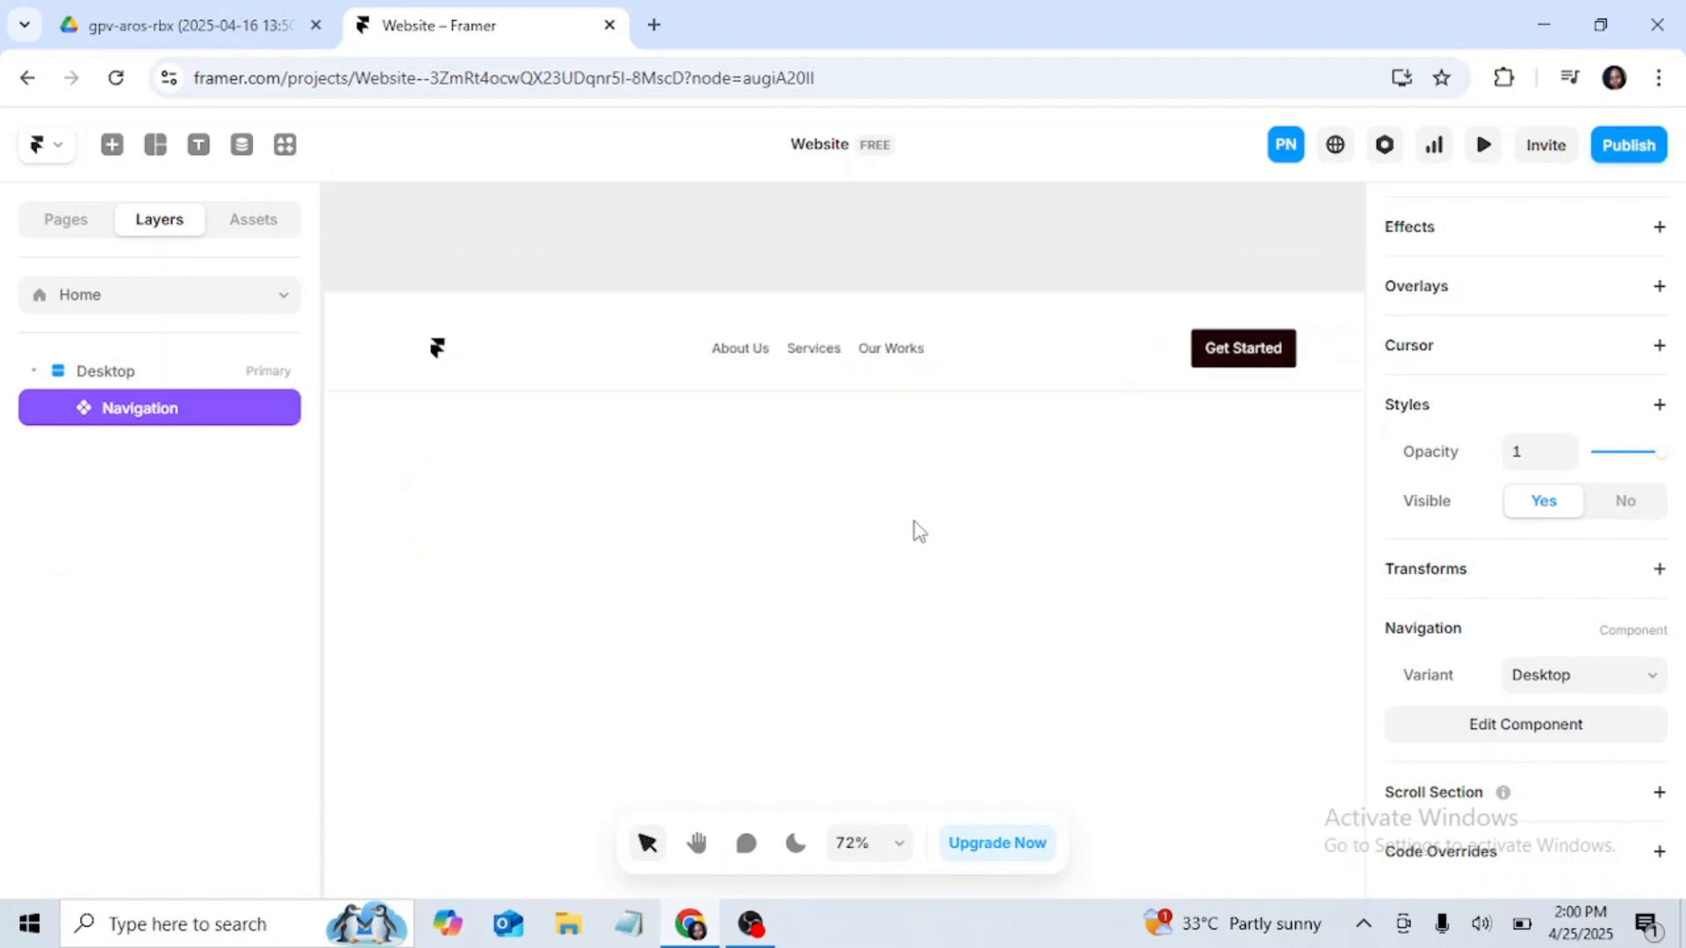
{"action": "scroll", "coordinate": [912, 526], "scroll_direction": "down", "scroll_amount": 1}
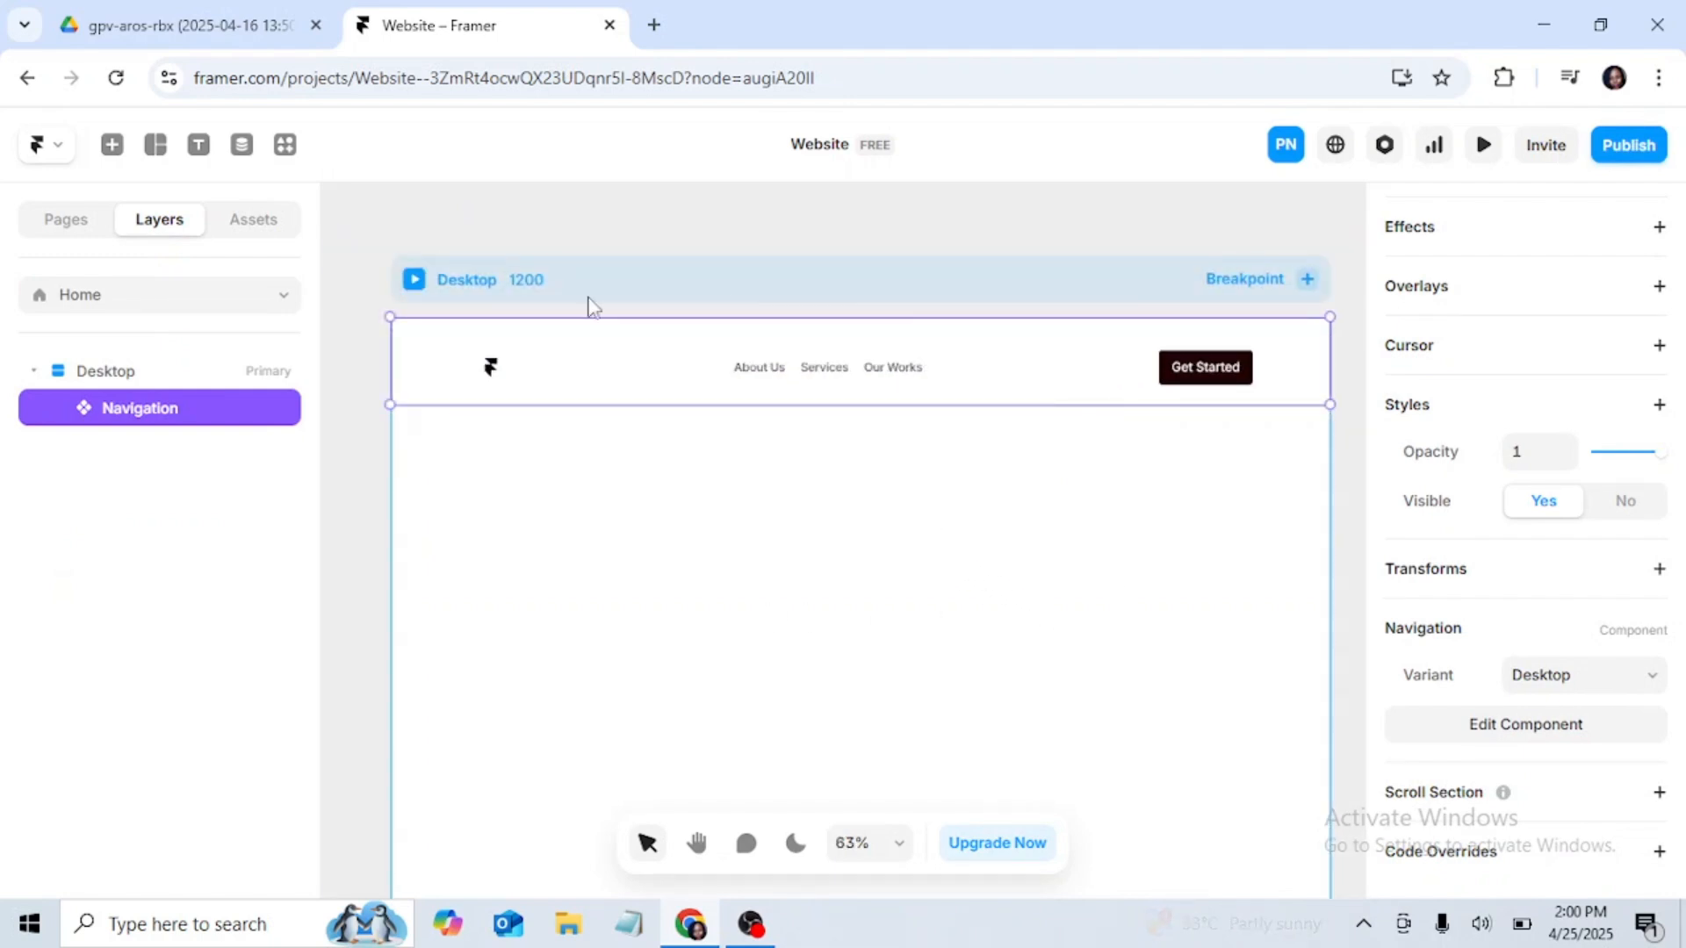
{"action": "left_click", "coordinate": [439, 280]}
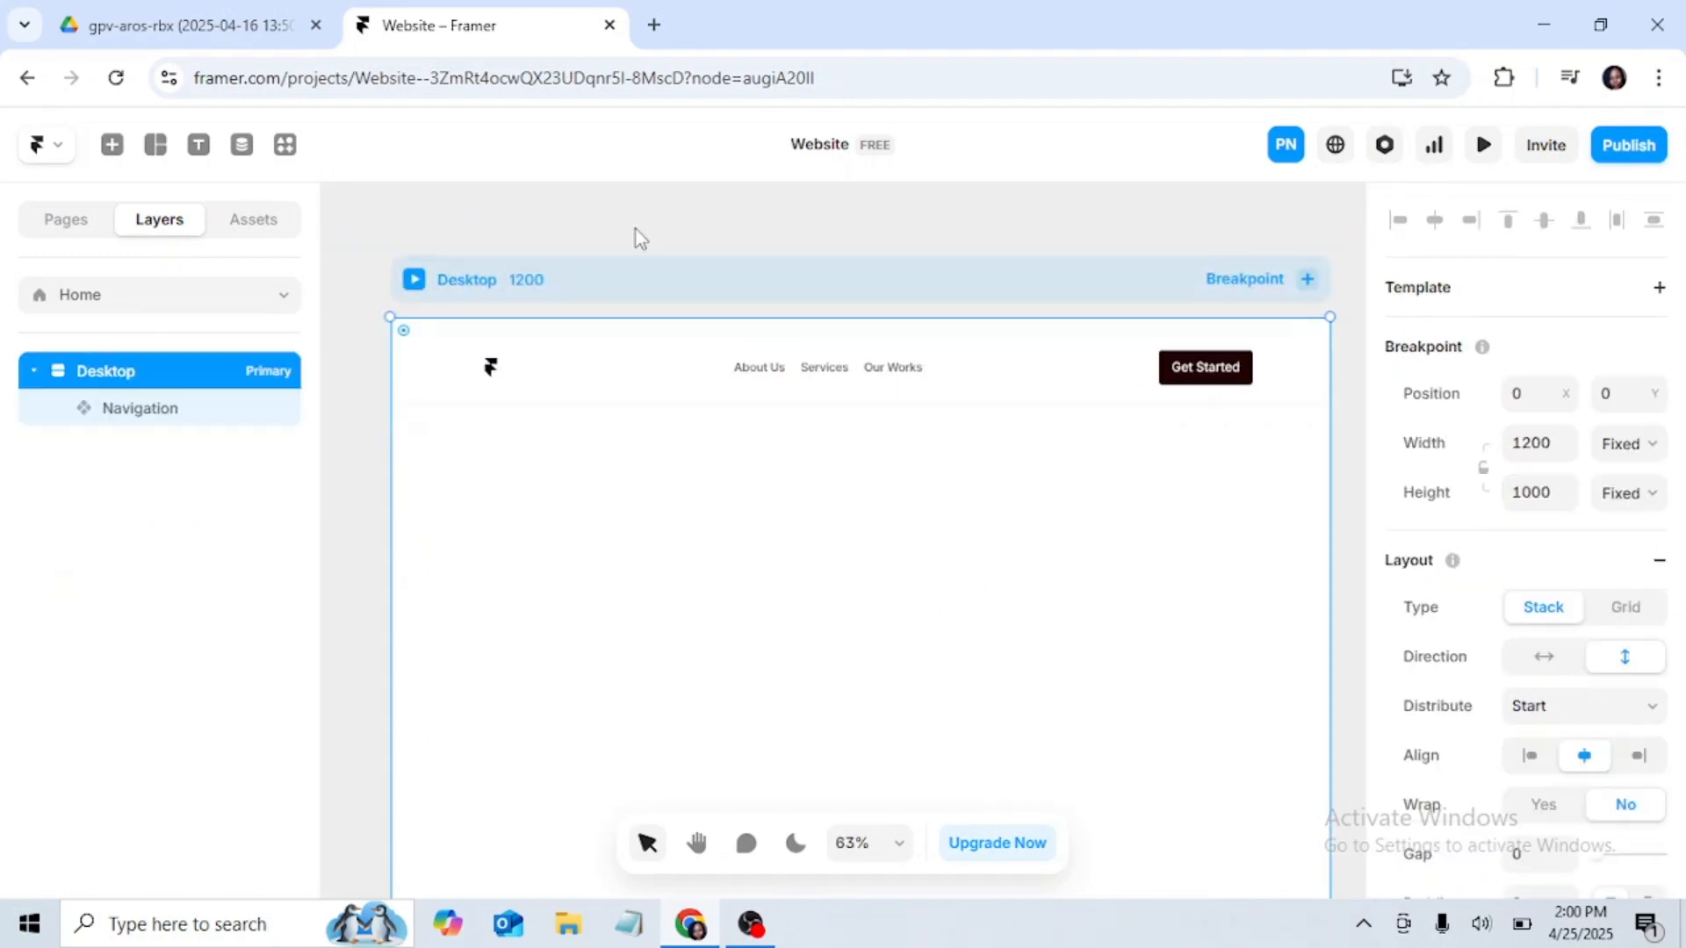
{"action": "left_click", "coordinate": [1482, 146]}
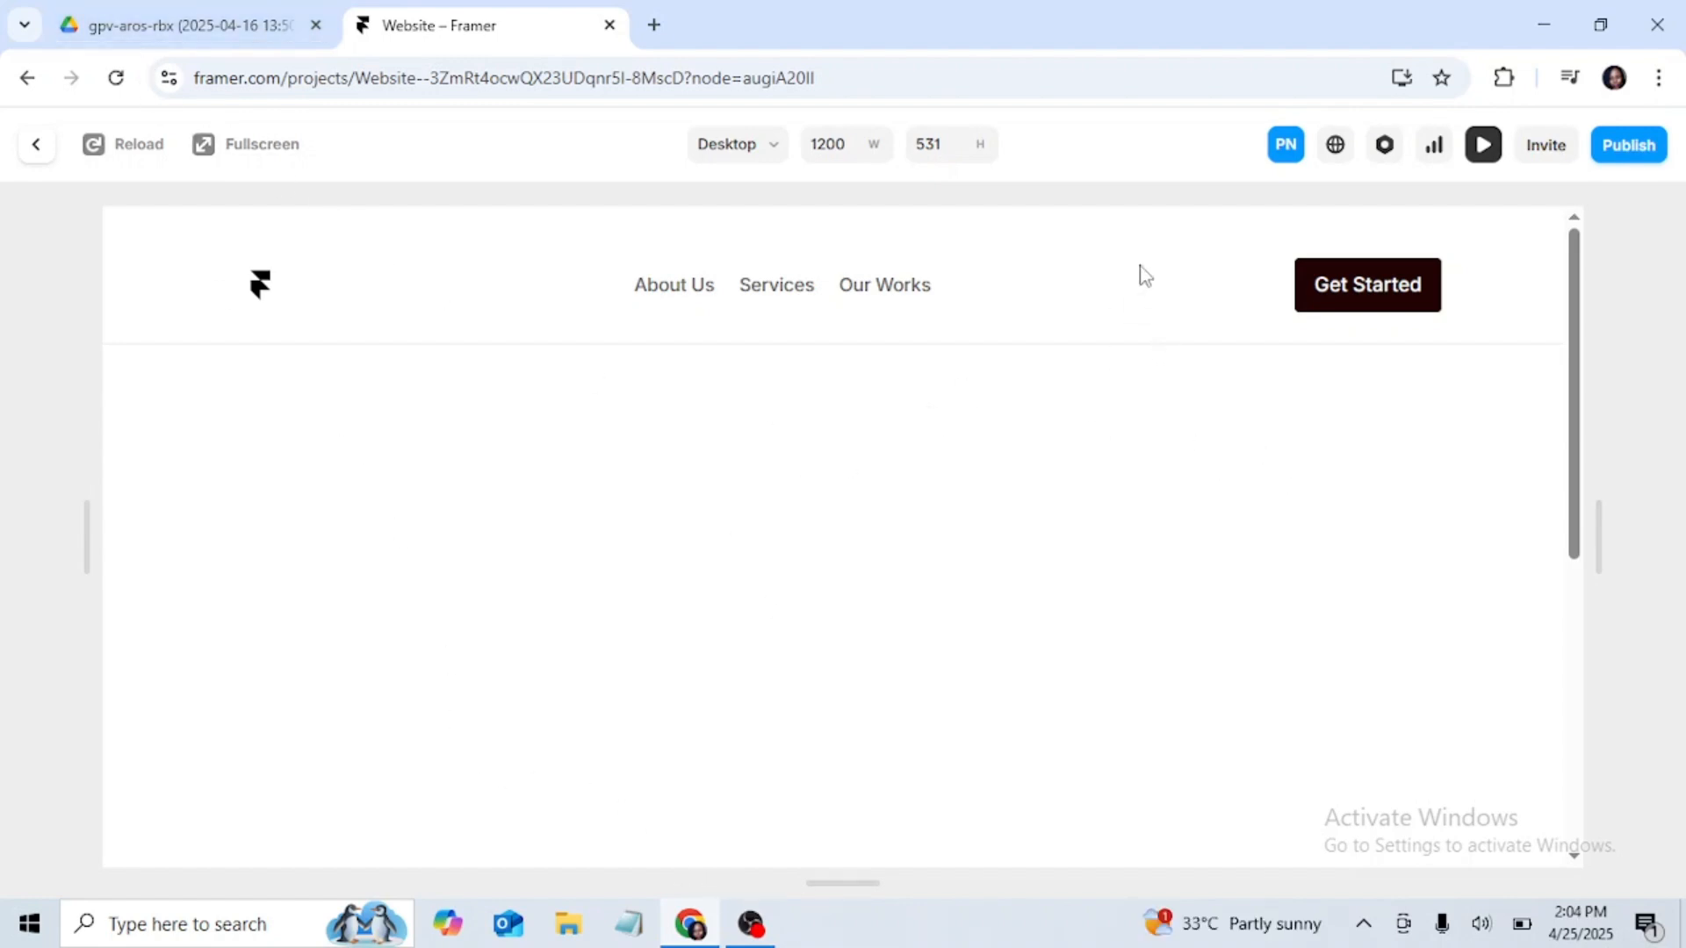
{"action": "left_click", "coordinate": [1482, 147]}
Step: Open the Navigation component for editing and wrap the Desktop variant's Links and Button layers together in a new frame
{"action": "left_click", "coordinate": [1291, 377]}
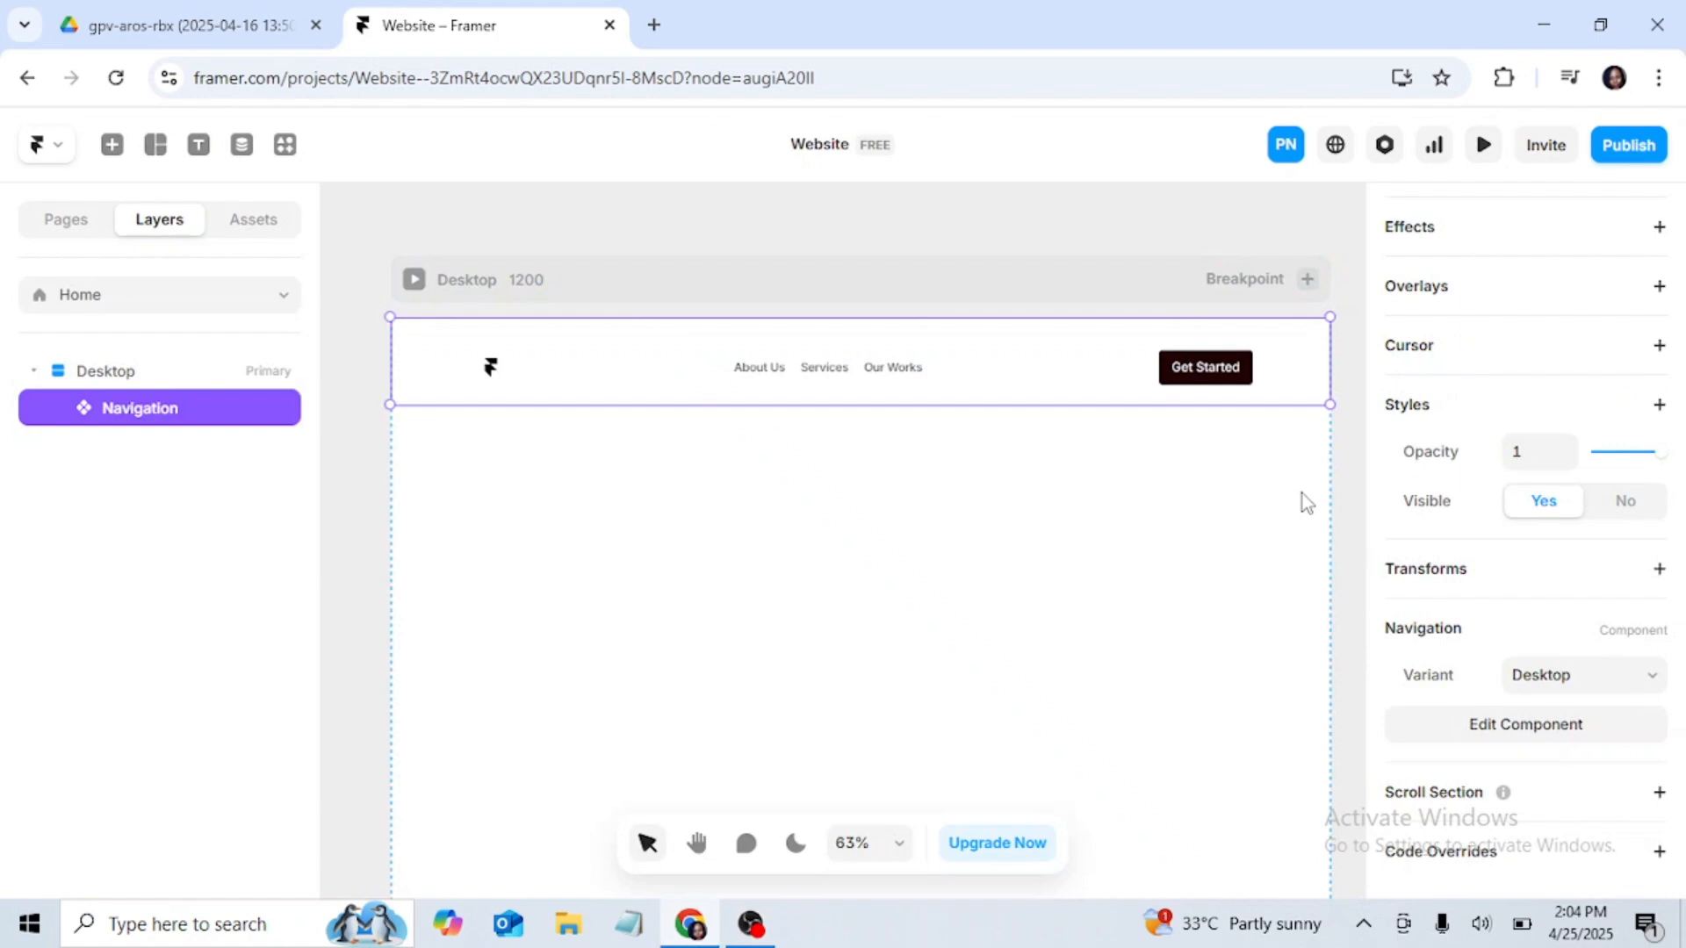
{"action": "left_click", "coordinate": [1512, 725]}
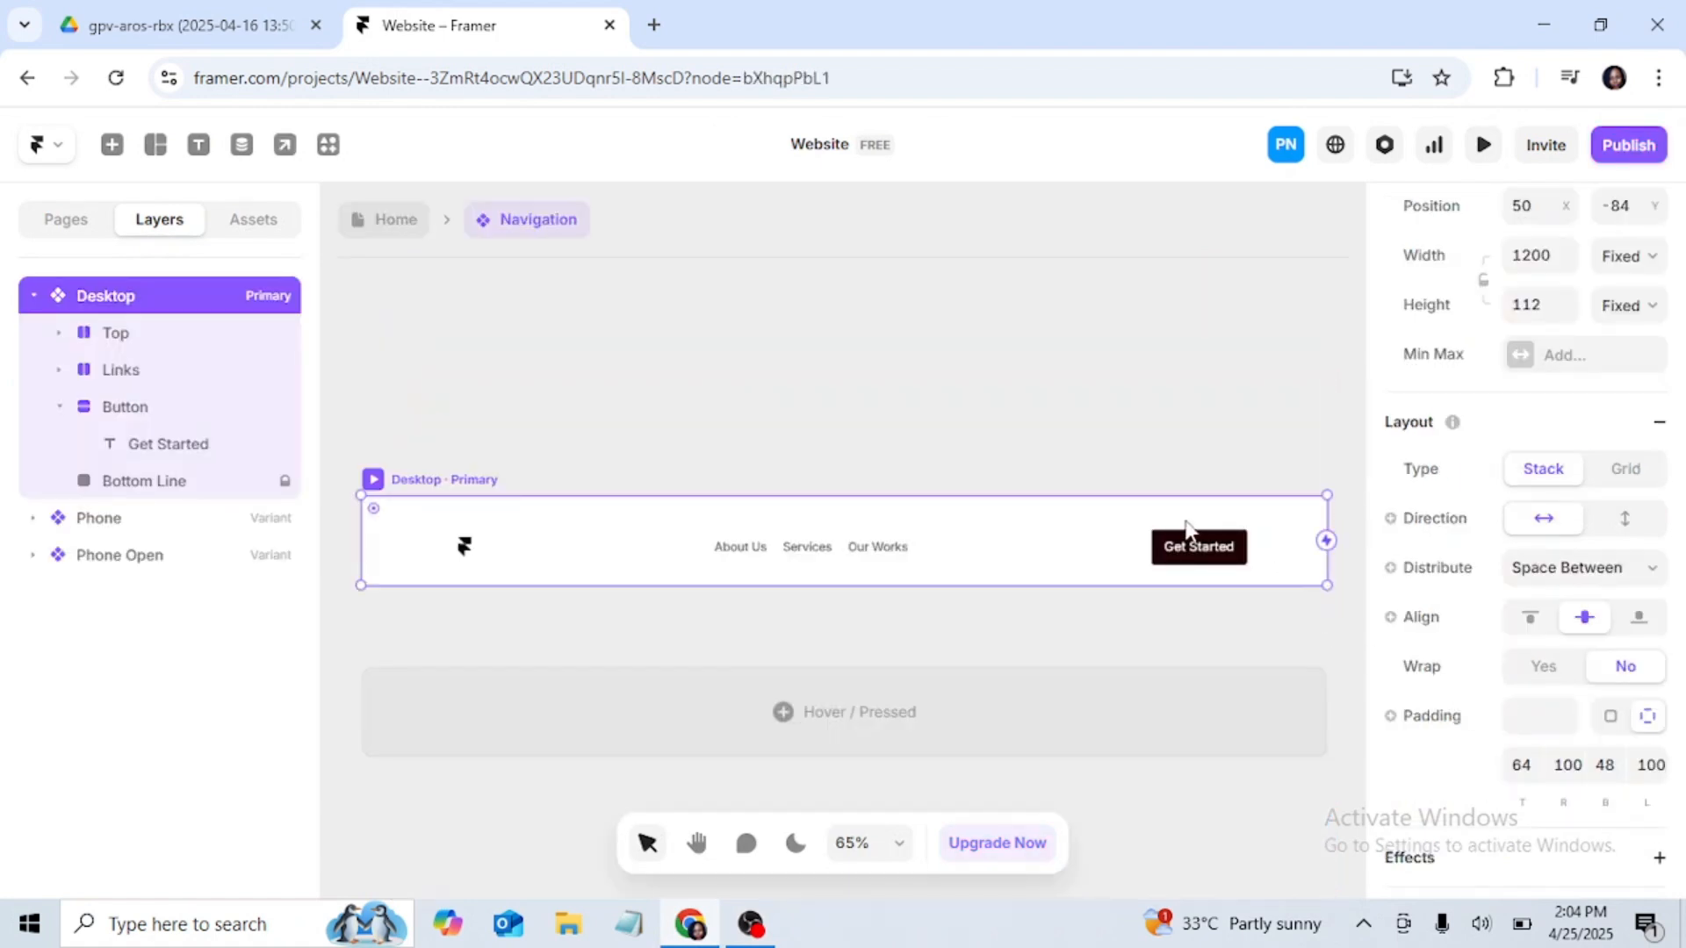
{"action": "left_click", "coordinate": [1175, 537]}
{"action": "left_click", "coordinate": [937, 444]}
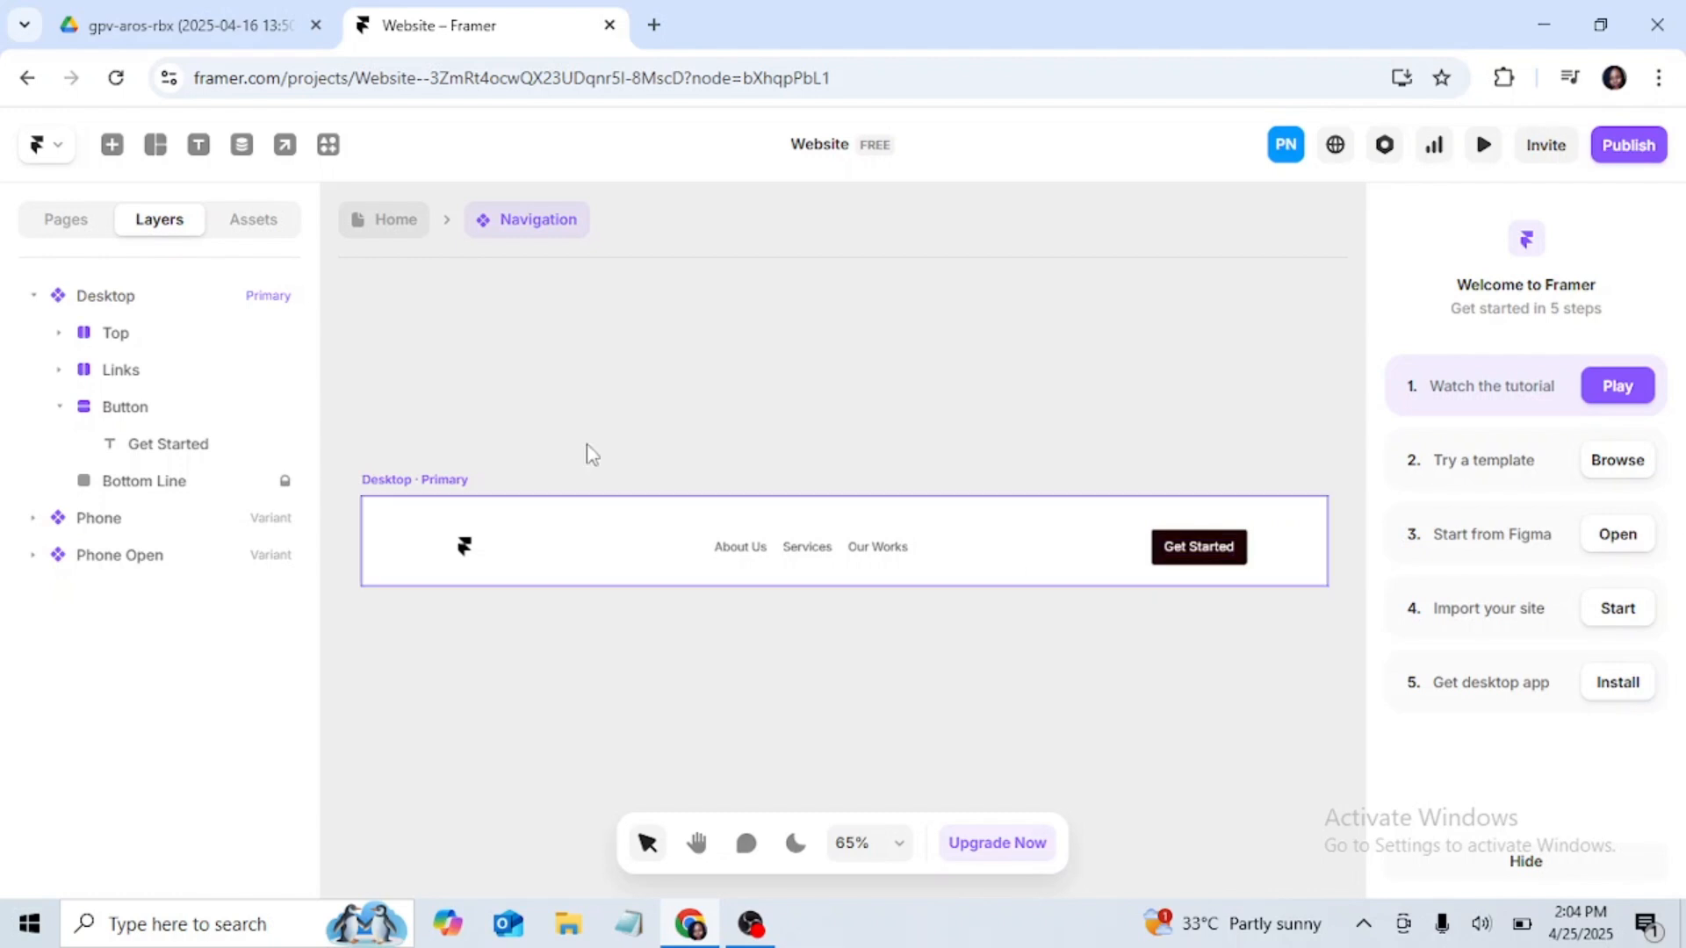
{"action": "left_click", "coordinate": [123, 369]}
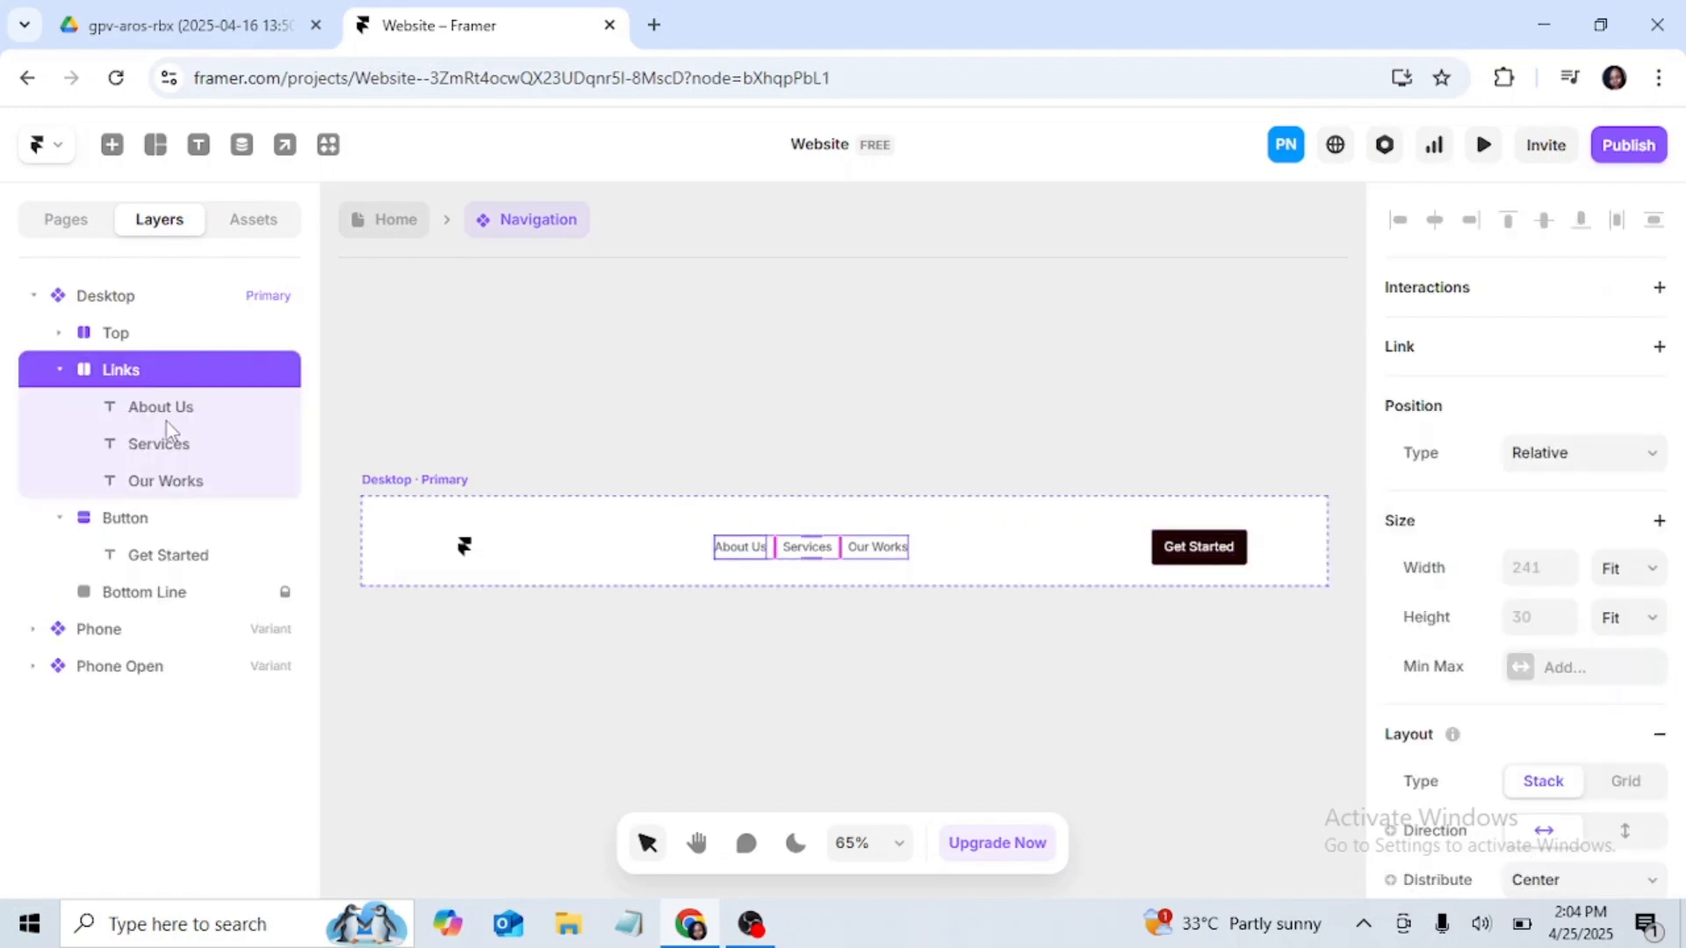
{"action": "left_click", "coordinate": [128, 519], "text": "shift"}
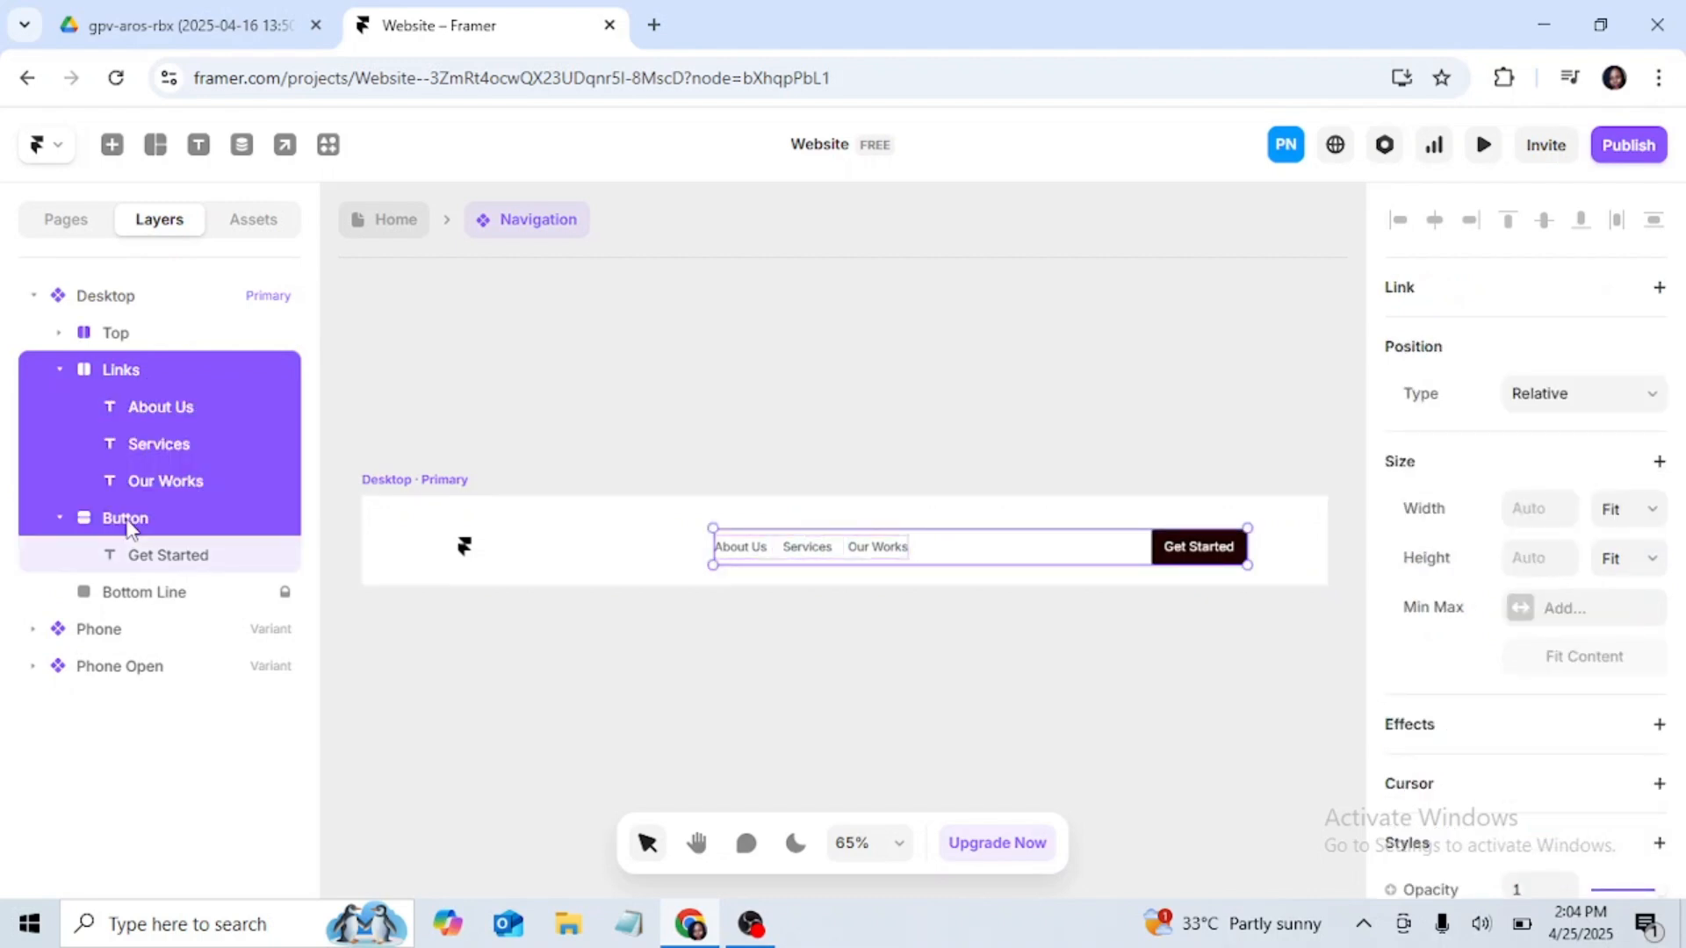
{"action": "right_click", "coordinate": [233, 450]}
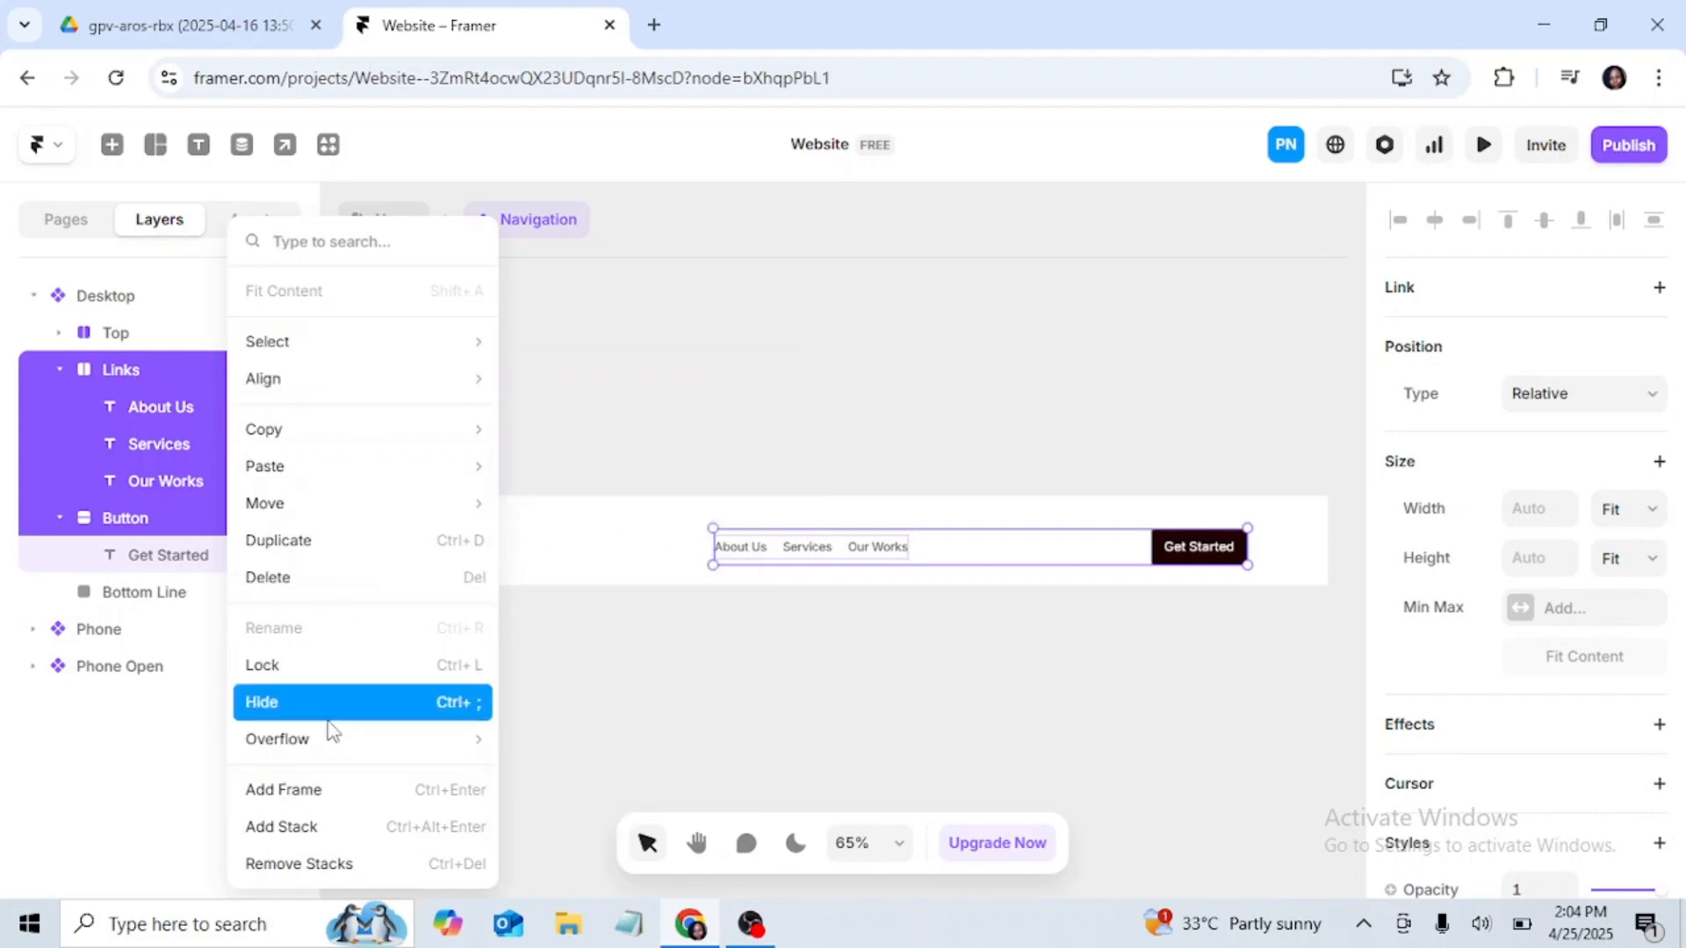
{"action": "left_click", "coordinate": [325, 784]}
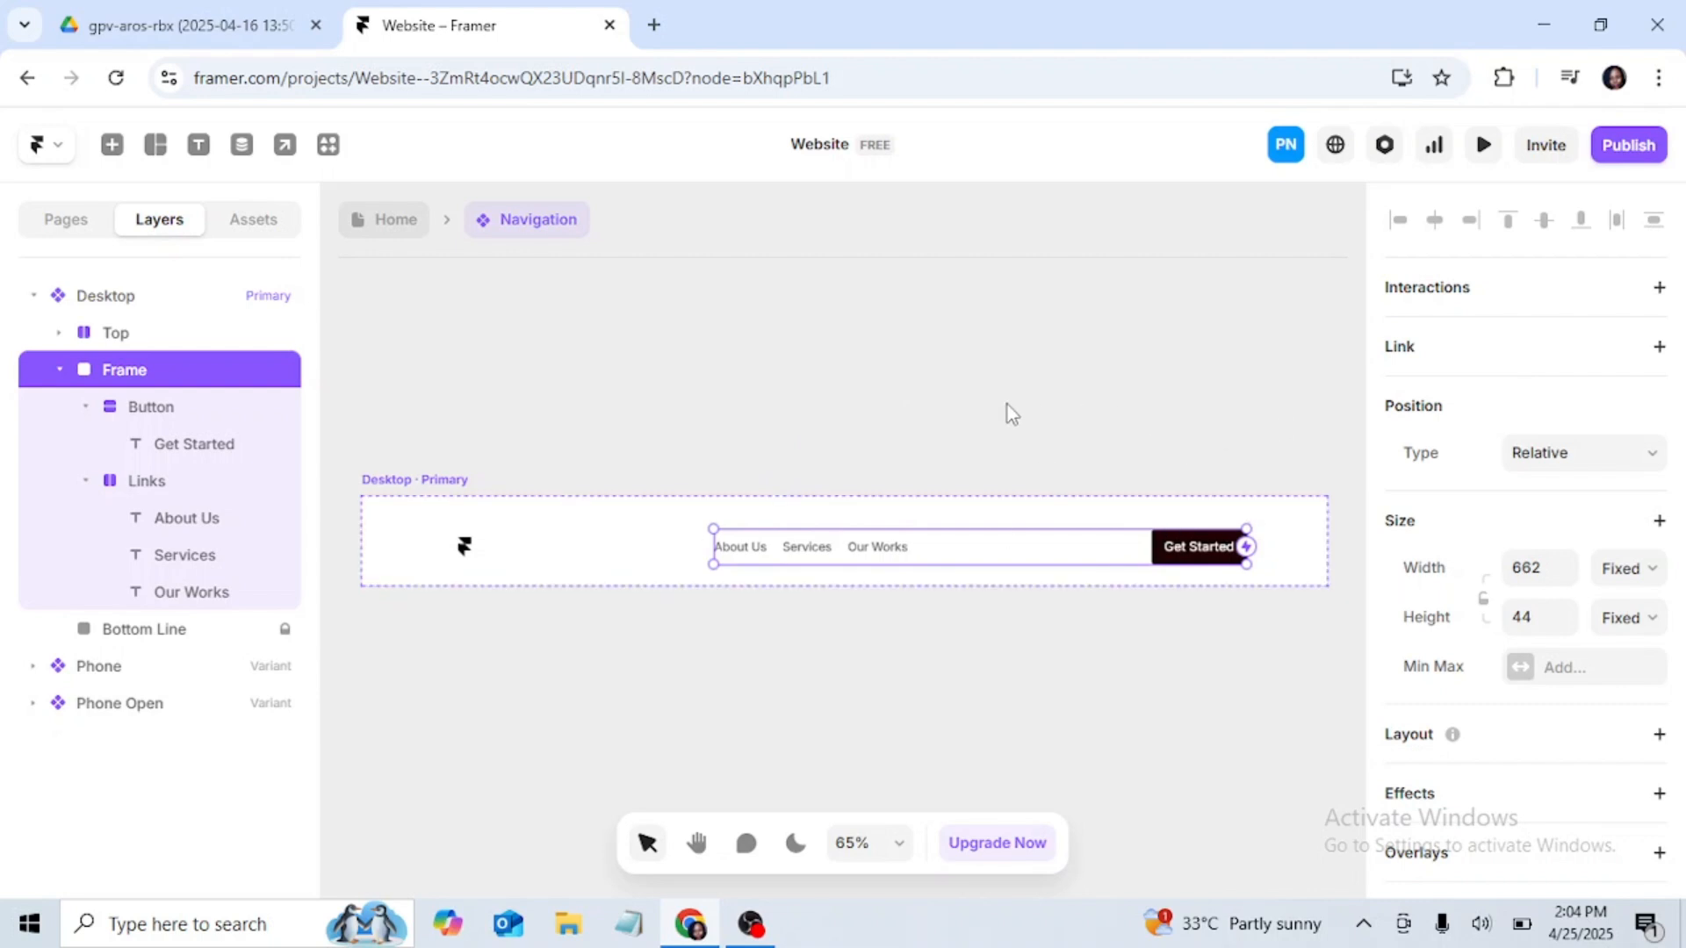
Step: Rename the new frame around the links and button as "Right container"
{"action": "left_click", "coordinate": [460, 488]}
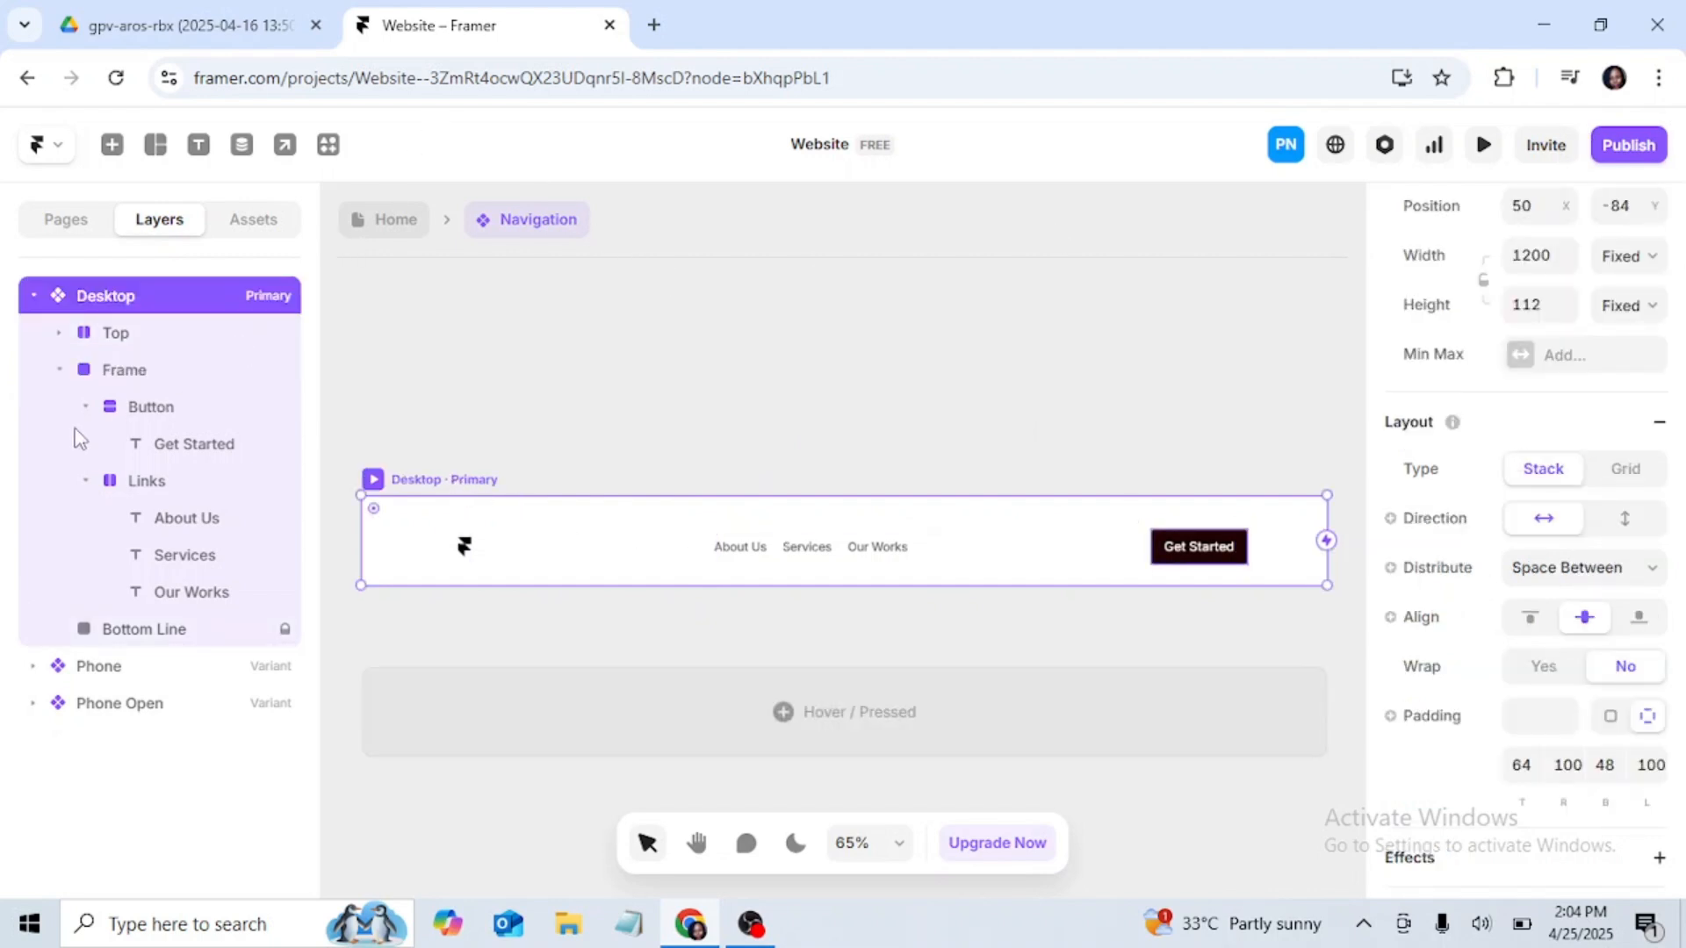
{"action": "left_click", "coordinate": [145, 372]}
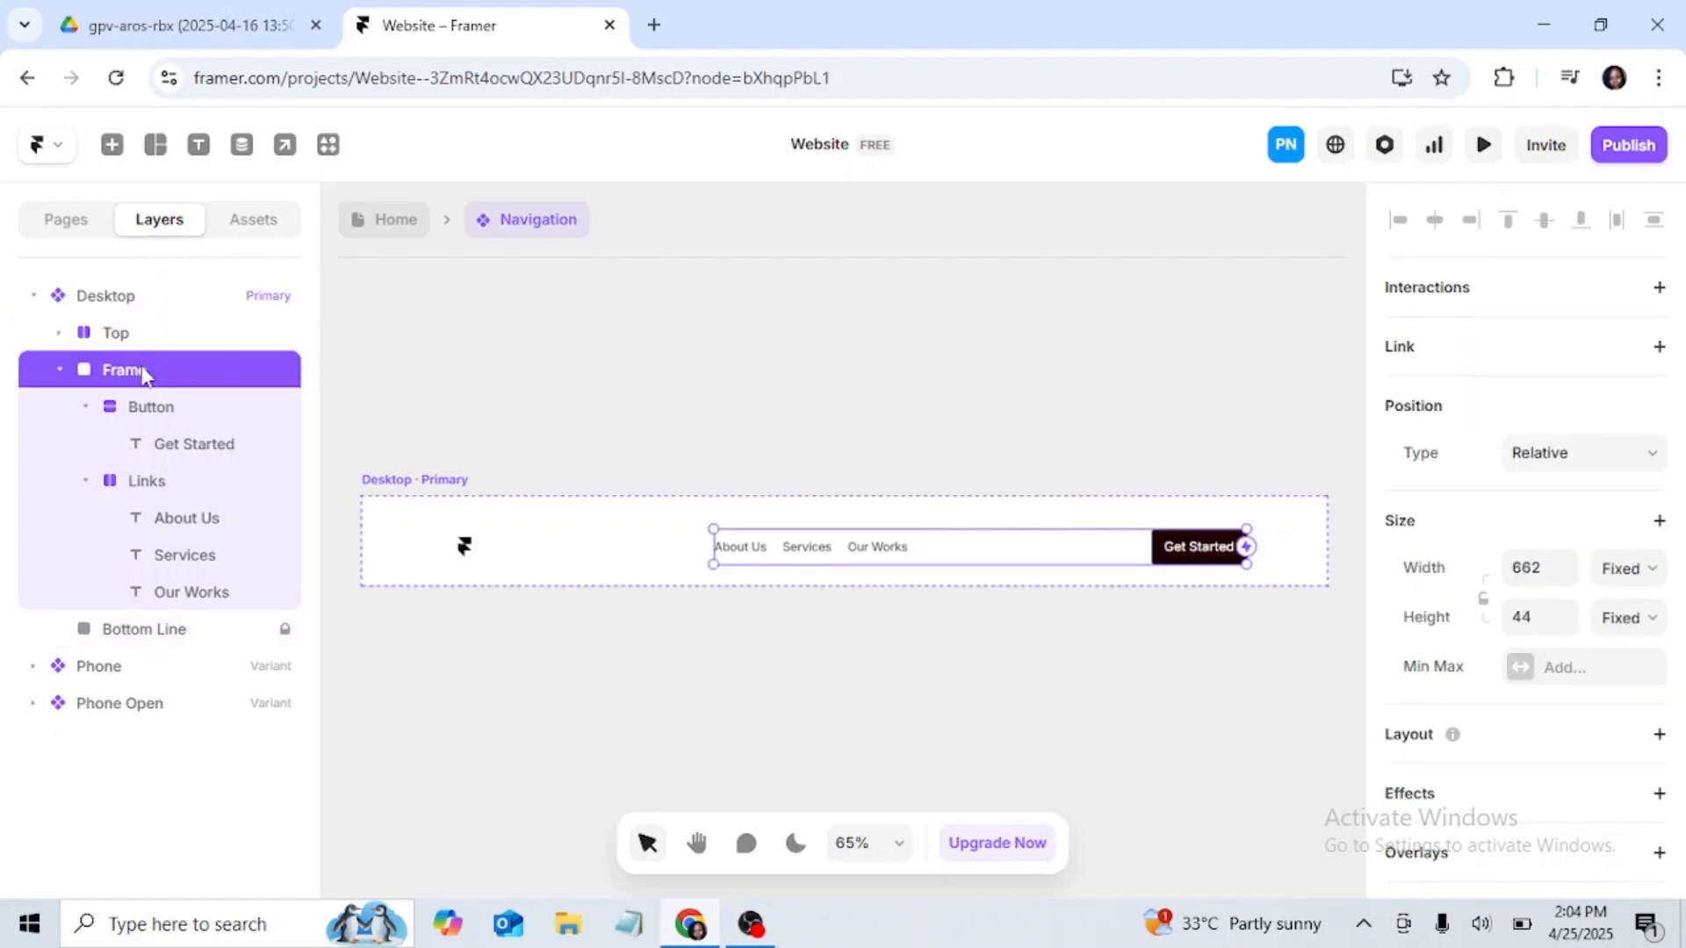
{"action": "double_click", "coordinate": [139, 362]}
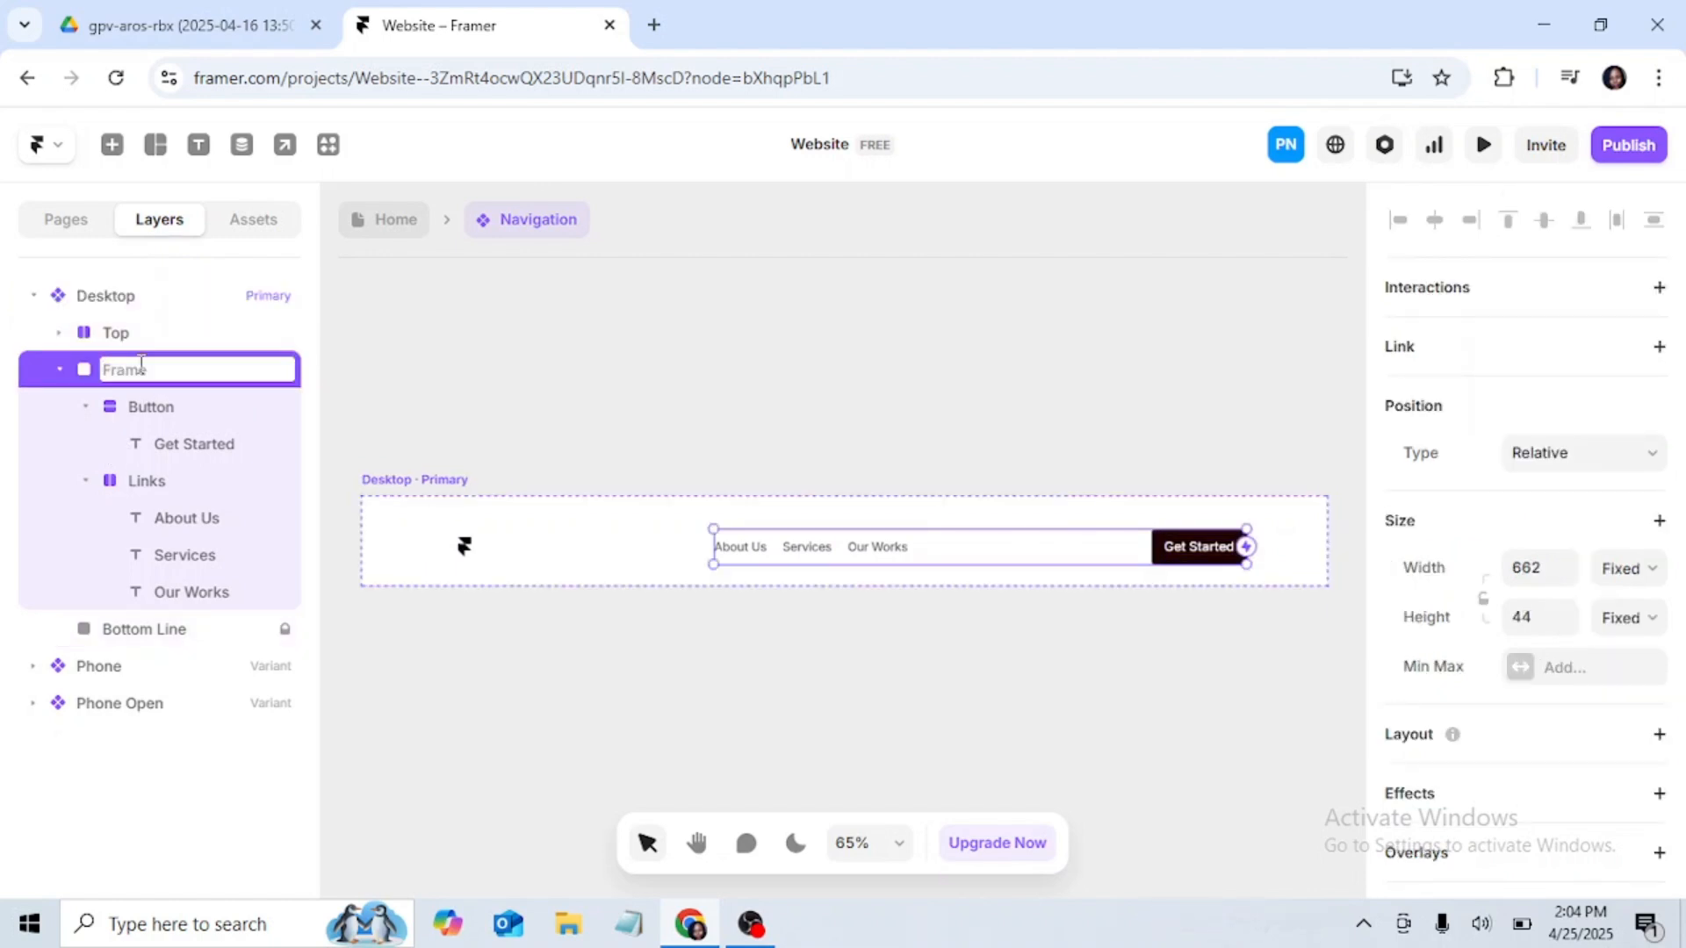
{"action": "type", "text": "R"}
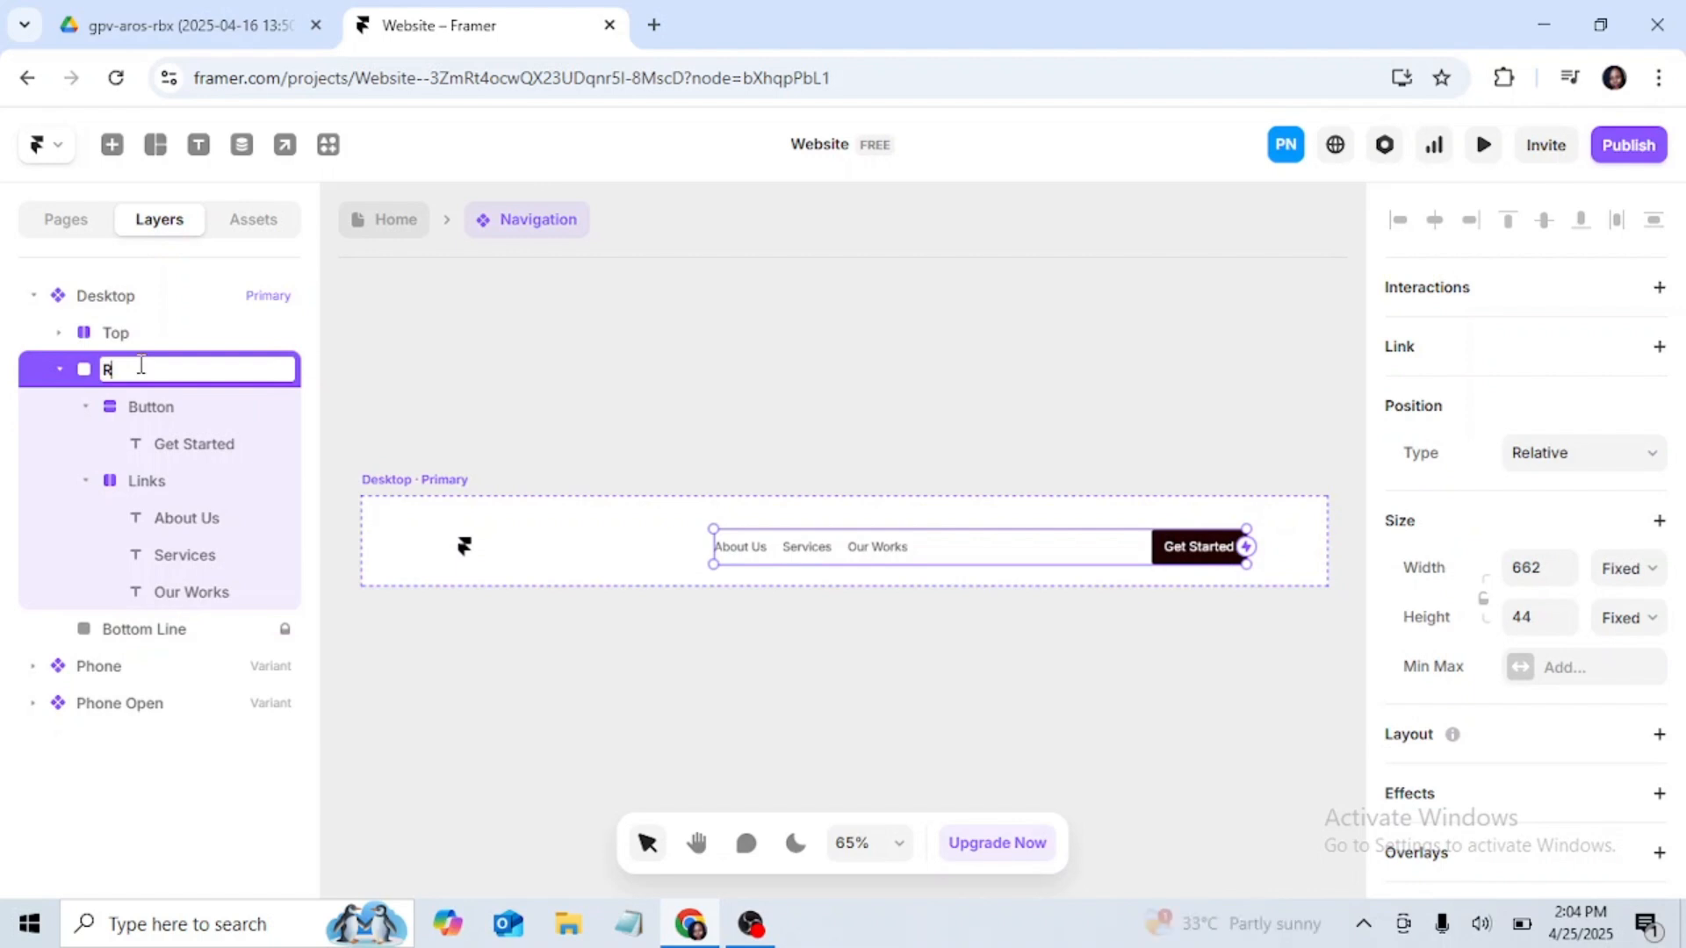
{"action": "type", "text": "igh"}
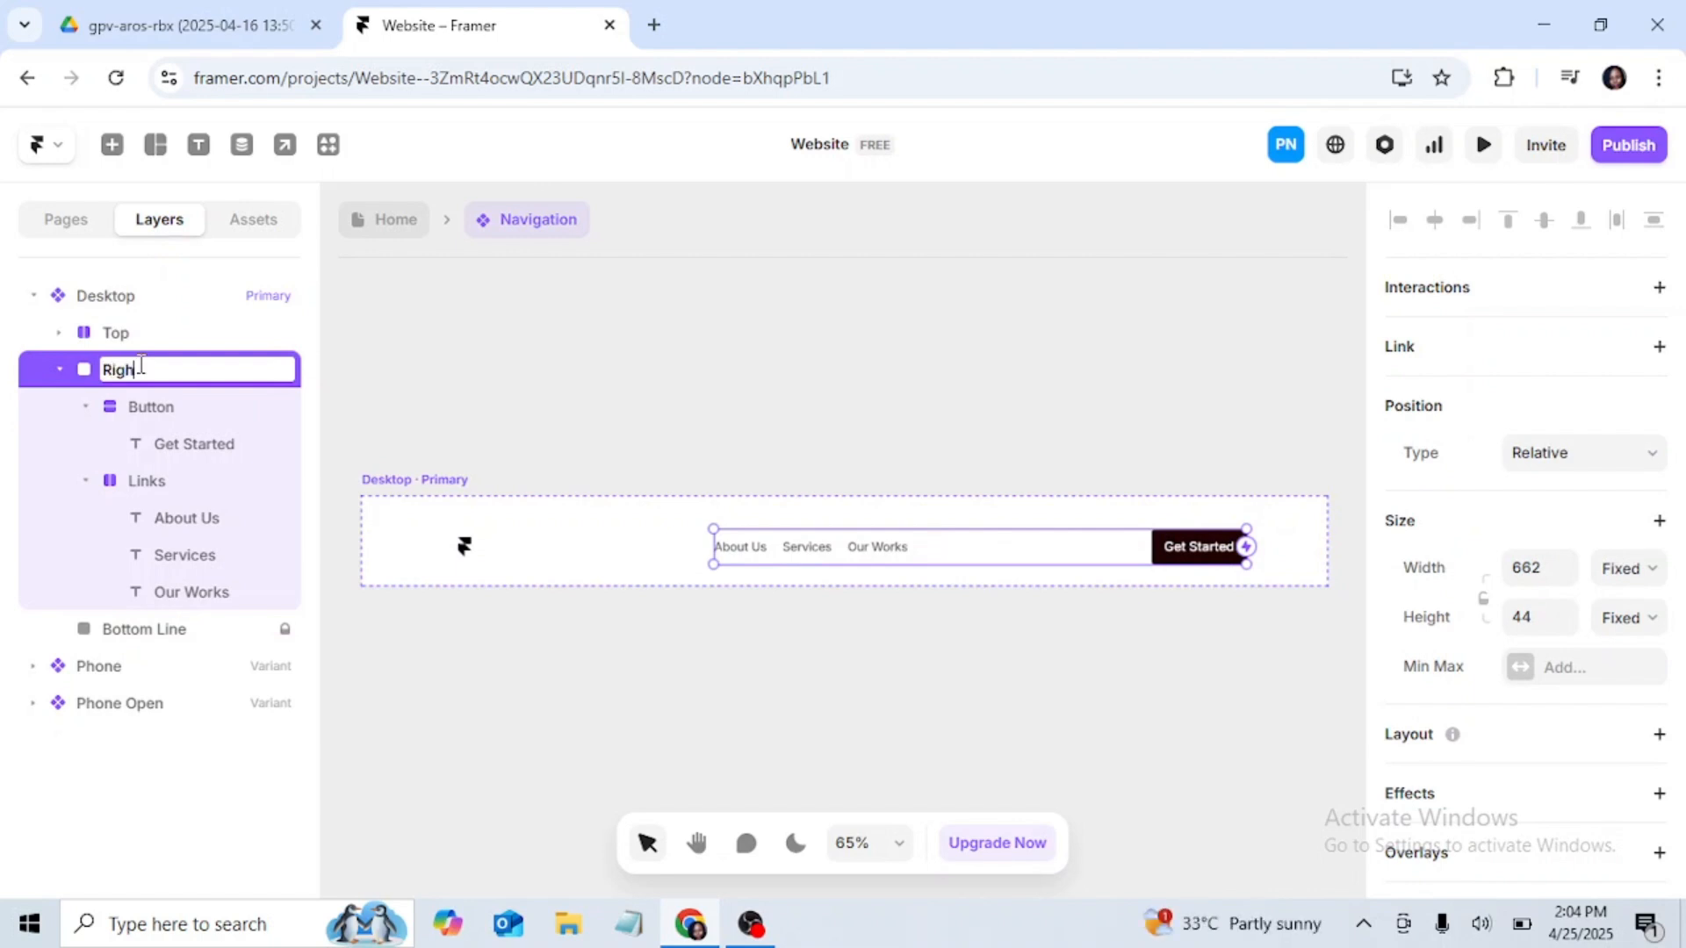
{"action": "type", "text": "t container"}
{"action": "key", "text": "Return"}
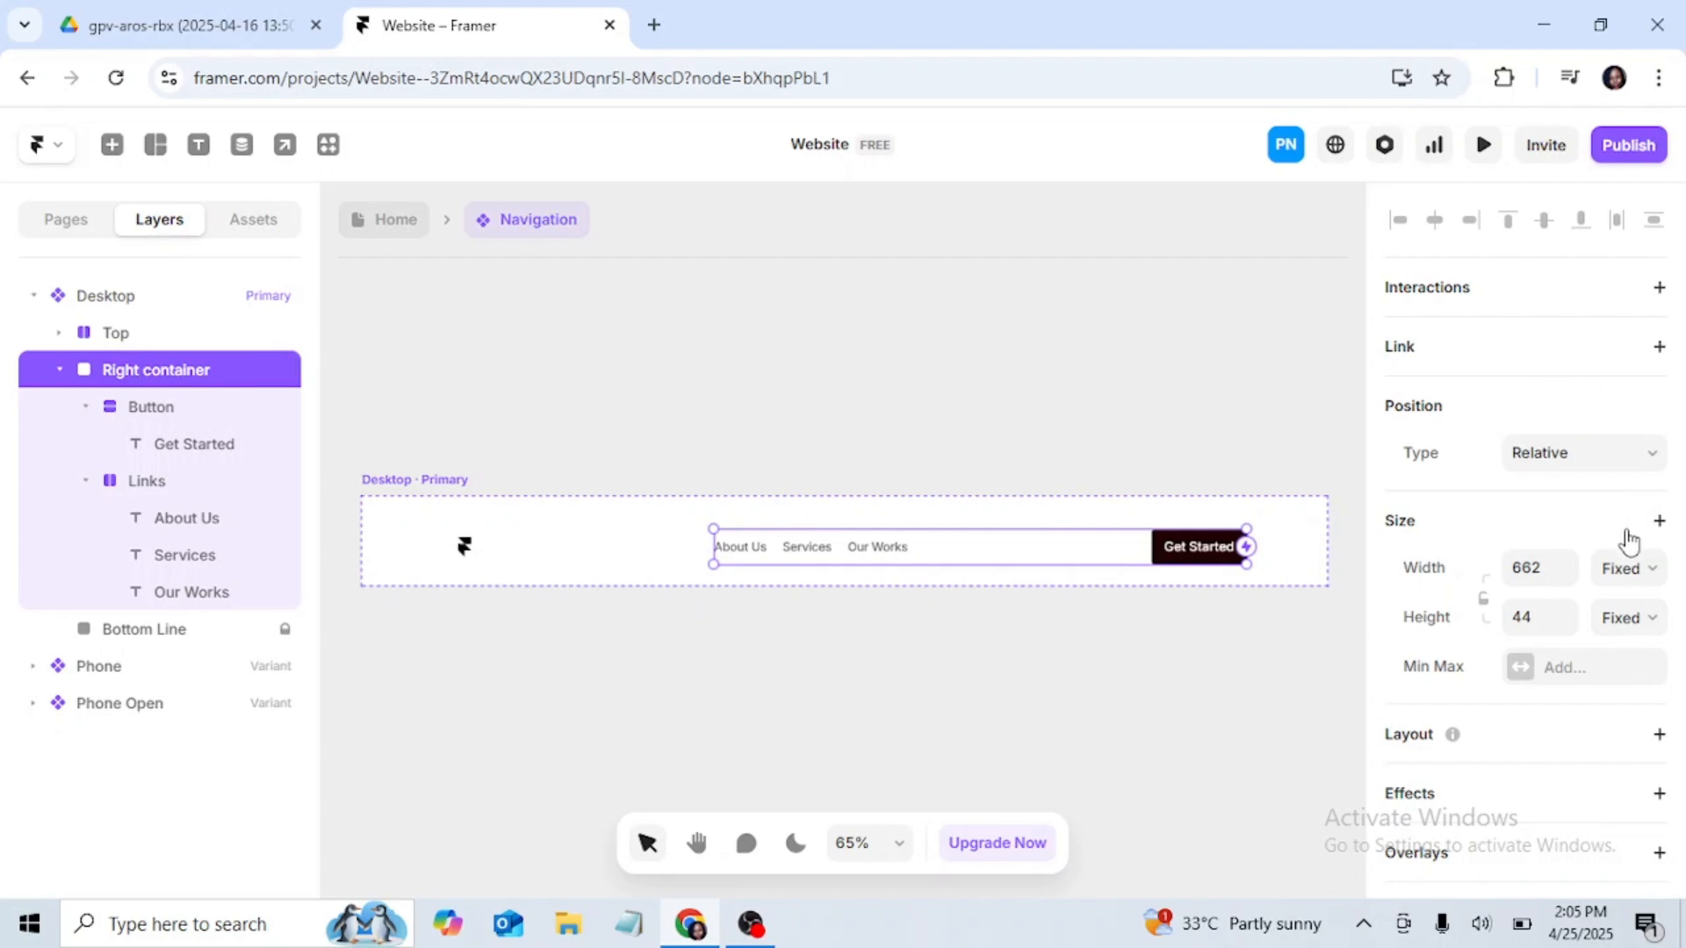
Step: Add a horizontal stack layout to the Right container and set its distribution to End
{"action": "scroll", "coordinate": [1625, 539], "scroll_direction": "down", "scroll_amount": 3}
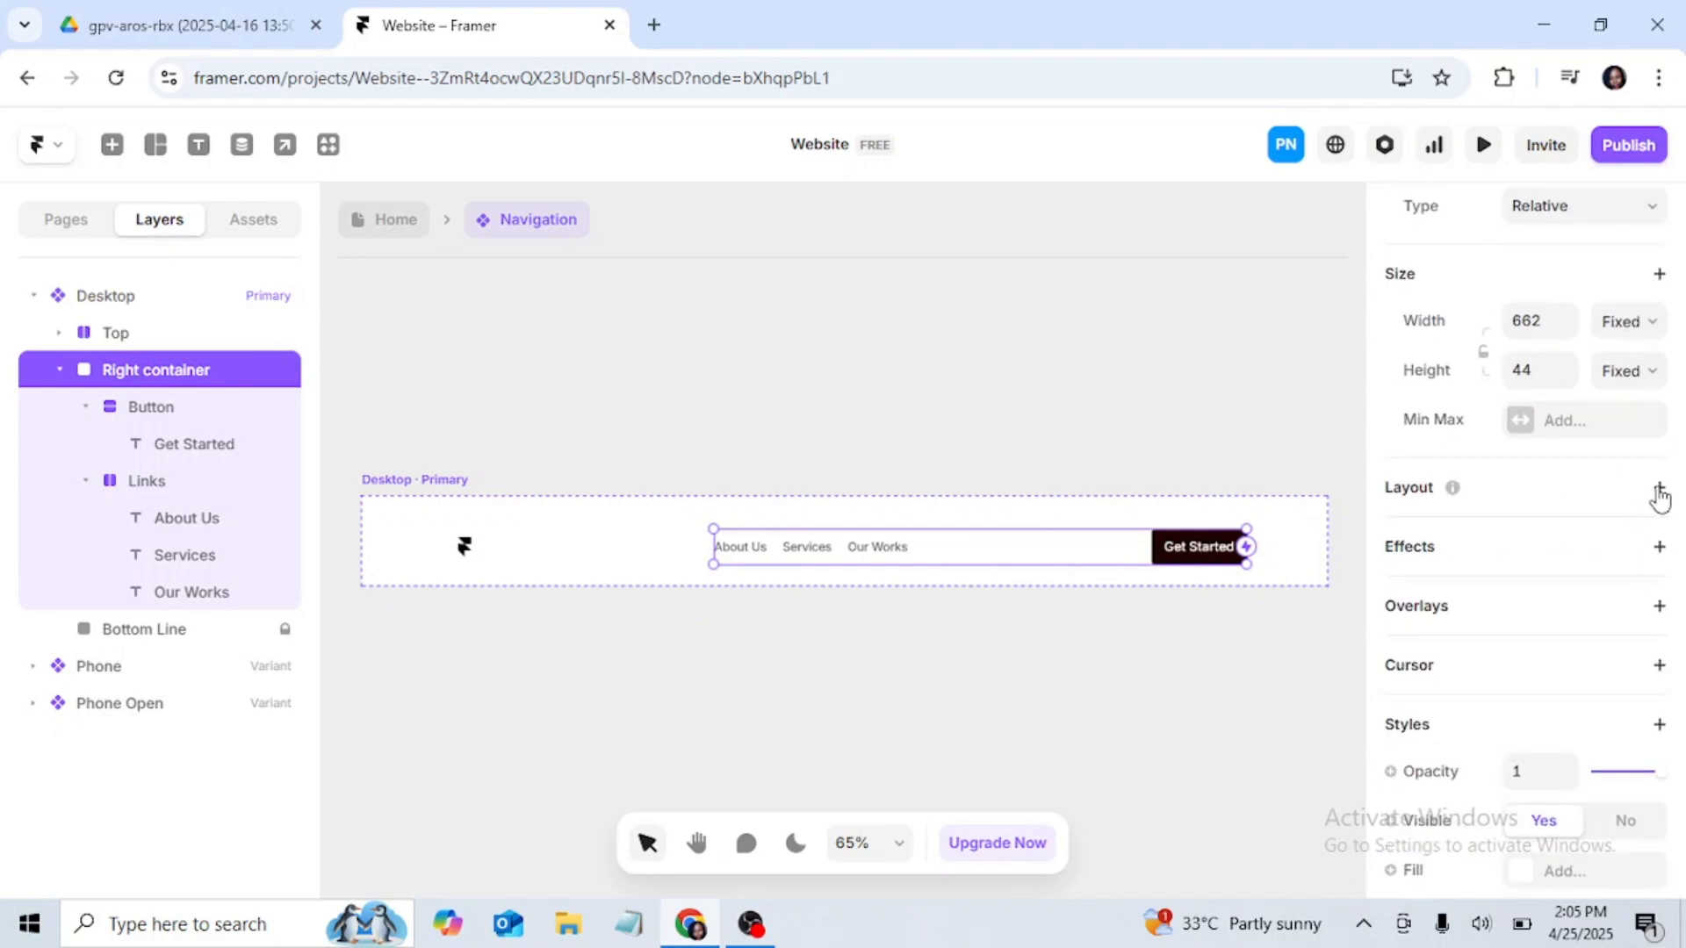
{"action": "left_click", "coordinate": [1659, 489]}
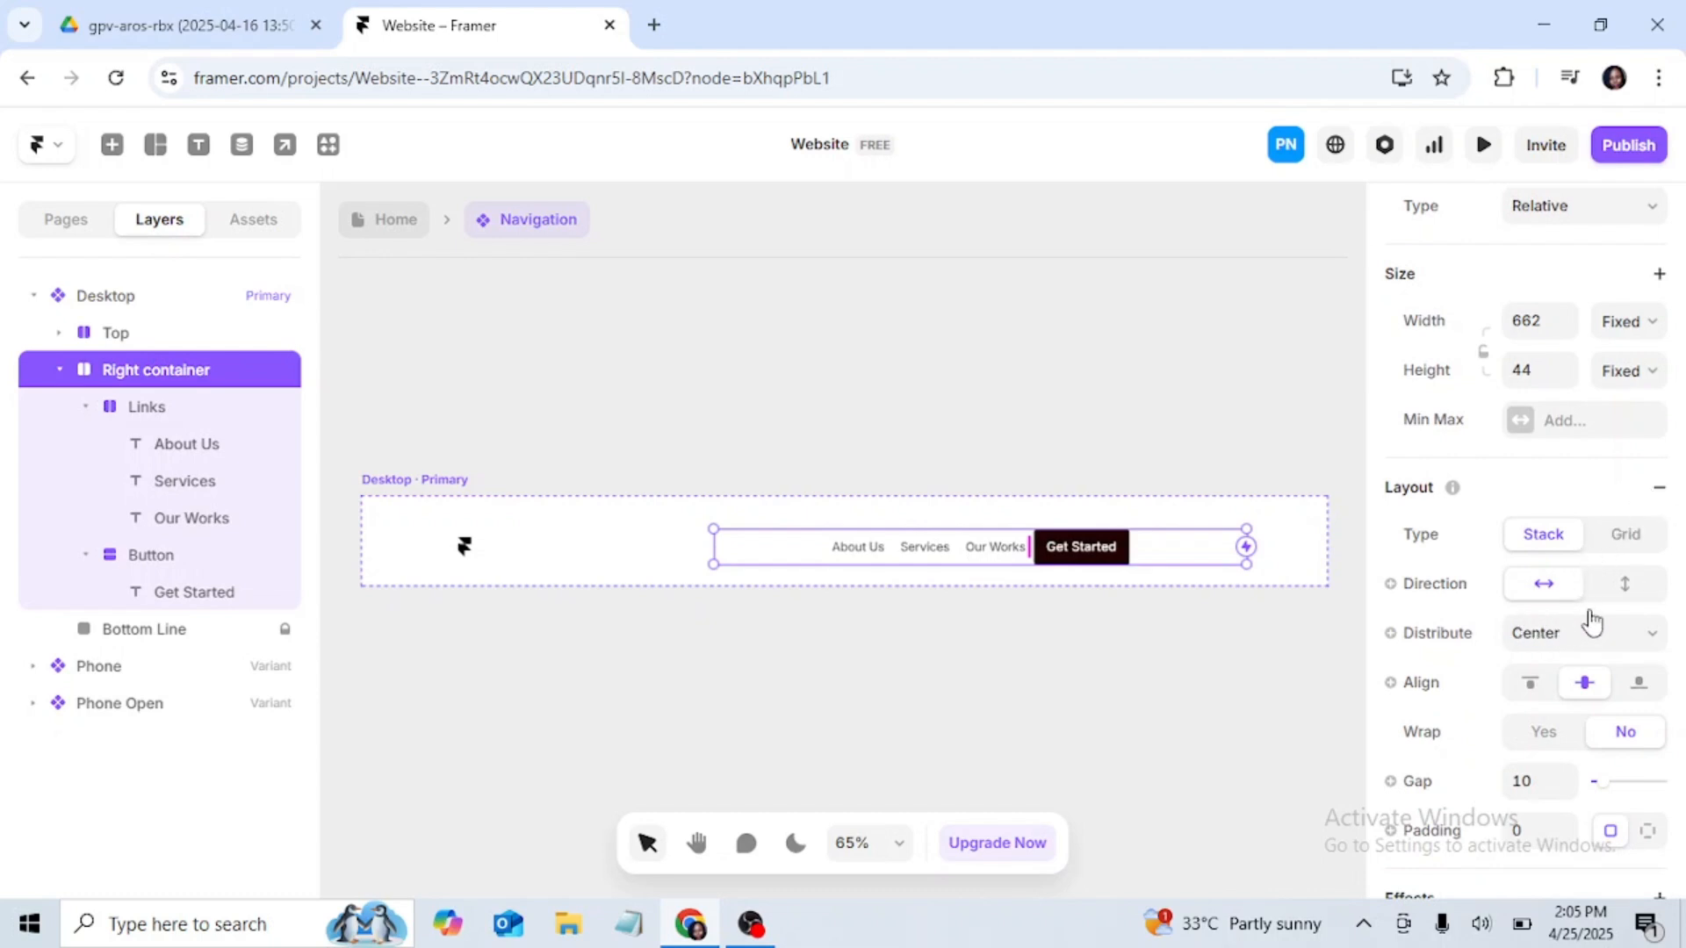
{"action": "scroll", "coordinate": [1567, 555], "scroll_direction": "up", "scroll_amount": 3}
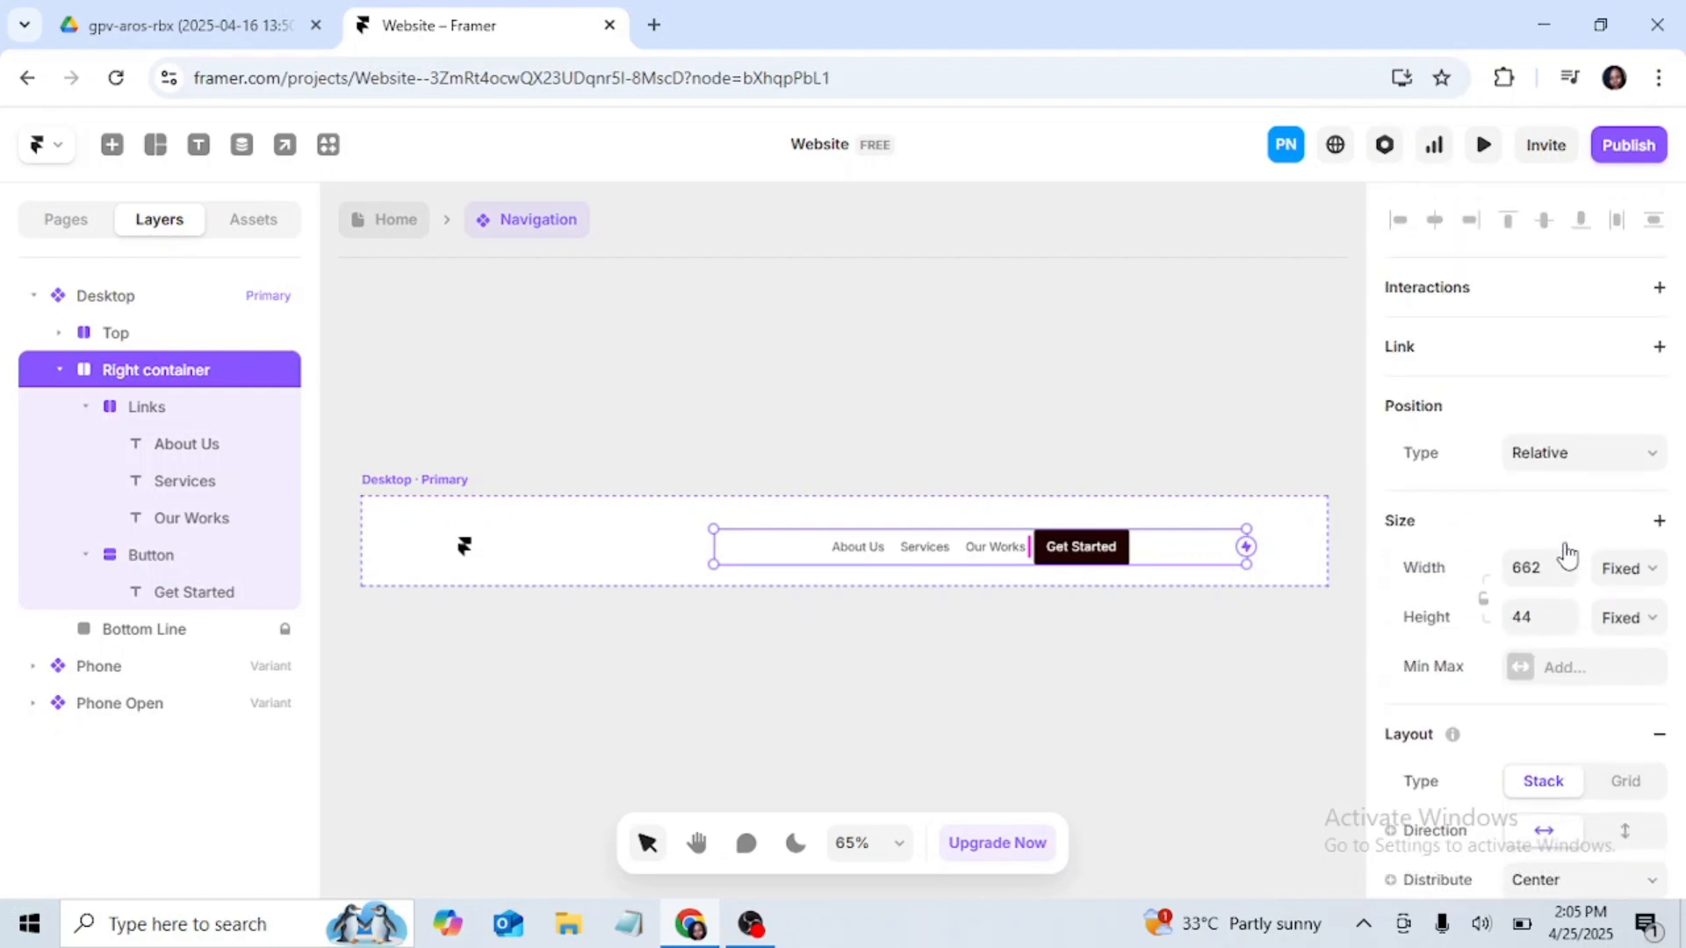
{"action": "scroll", "coordinate": [1567, 555], "scroll_direction": "down", "scroll_amount": 3}
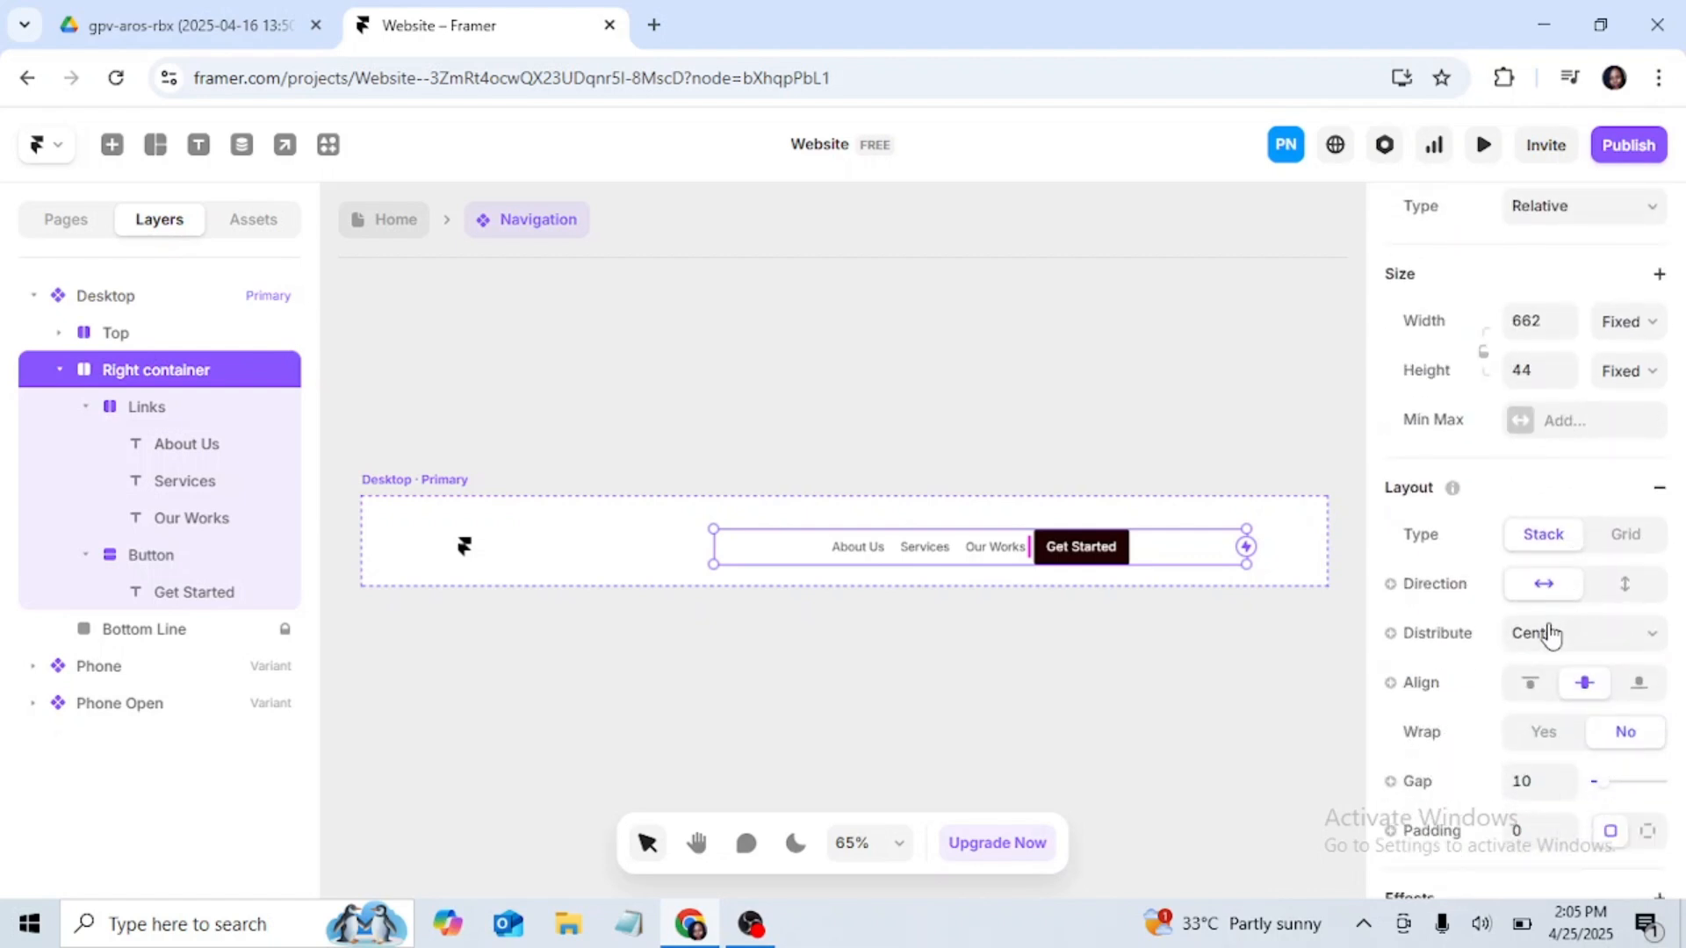
{"action": "left_click", "coordinate": [1654, 634]}
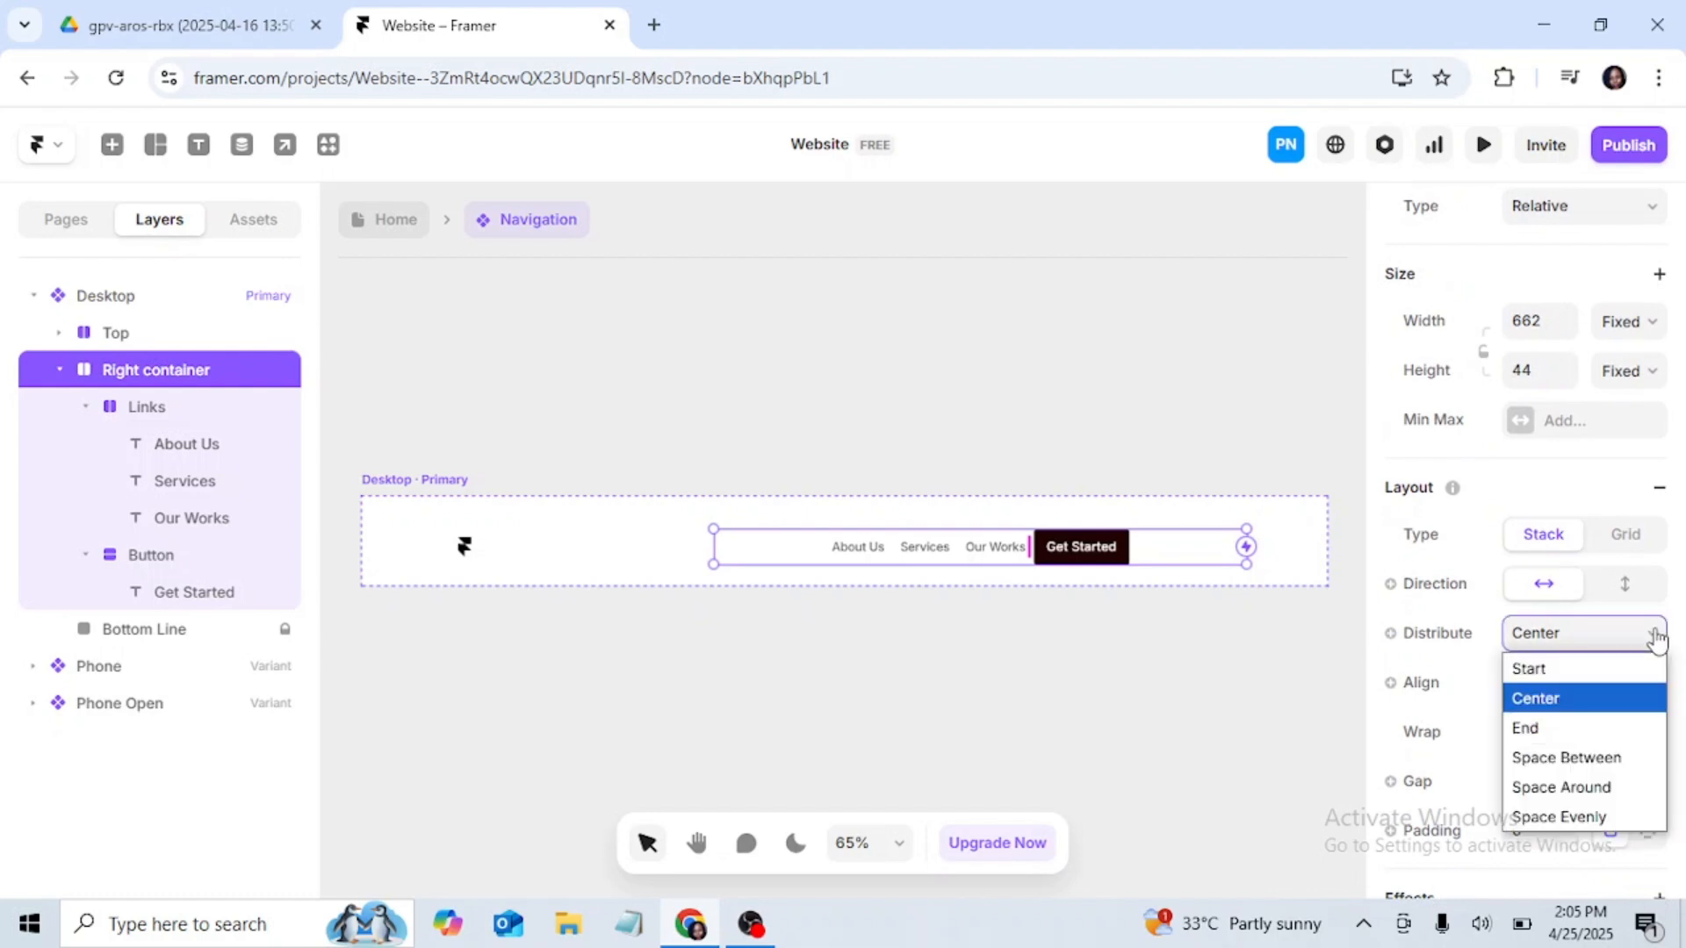
{"action": "left_click", "coordinate": [1545, 734]}
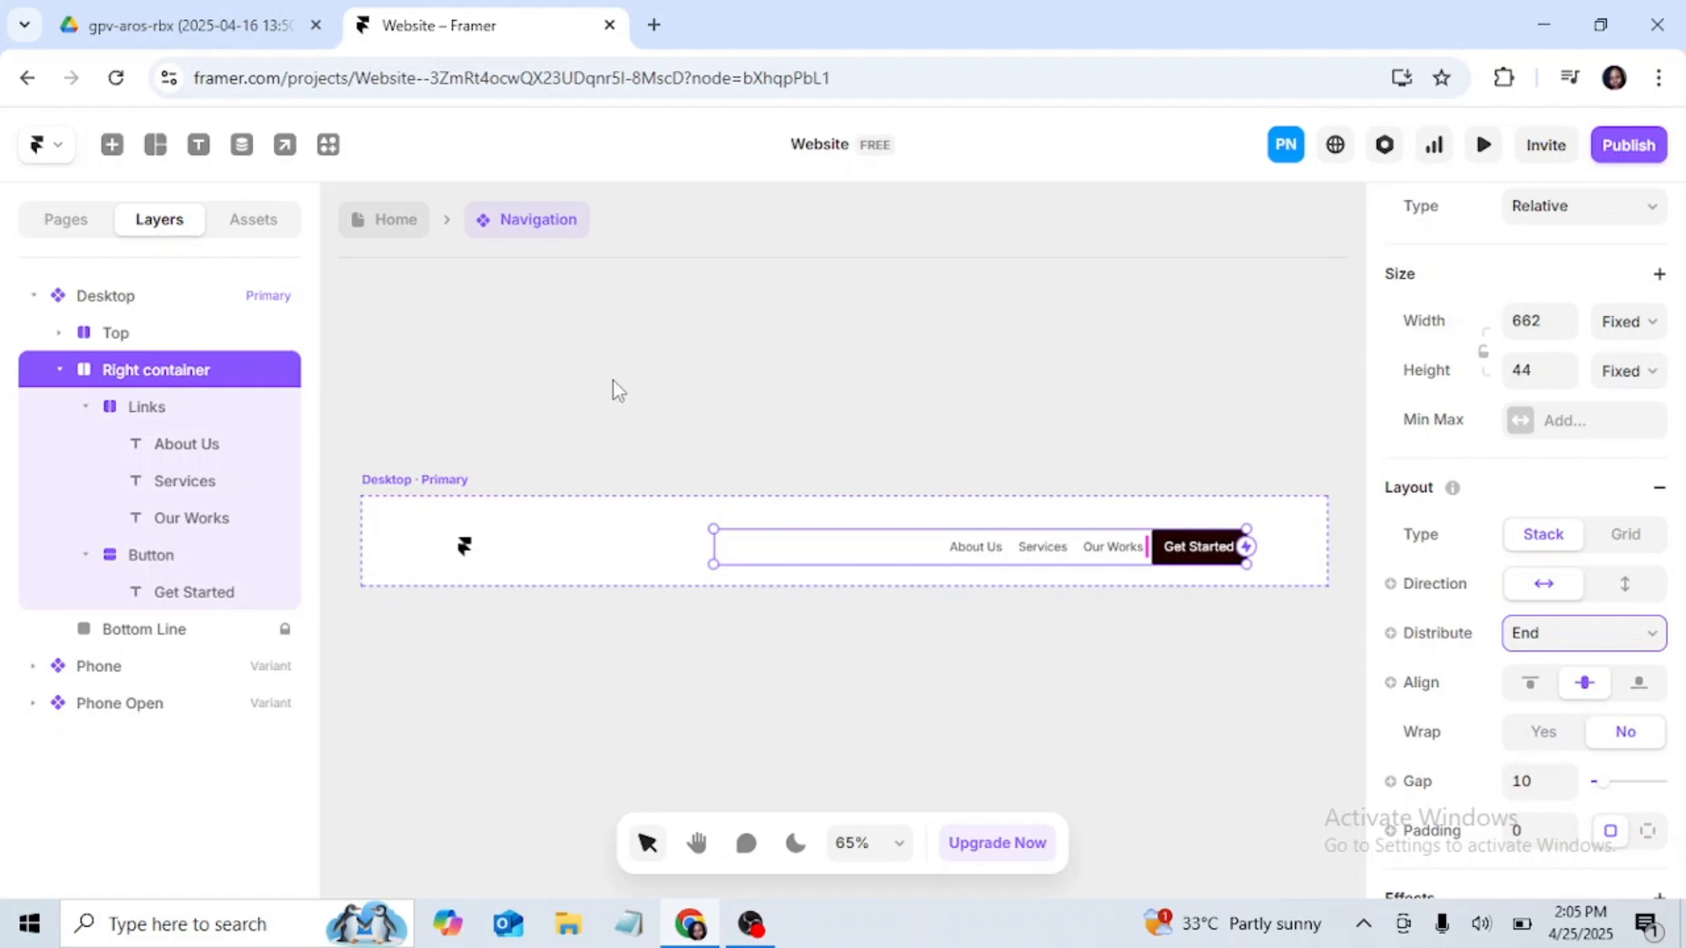
{"action": "scroll", "coordinate": [1268, 662], "scroll_direction": "up", "scroll_amount": 1}
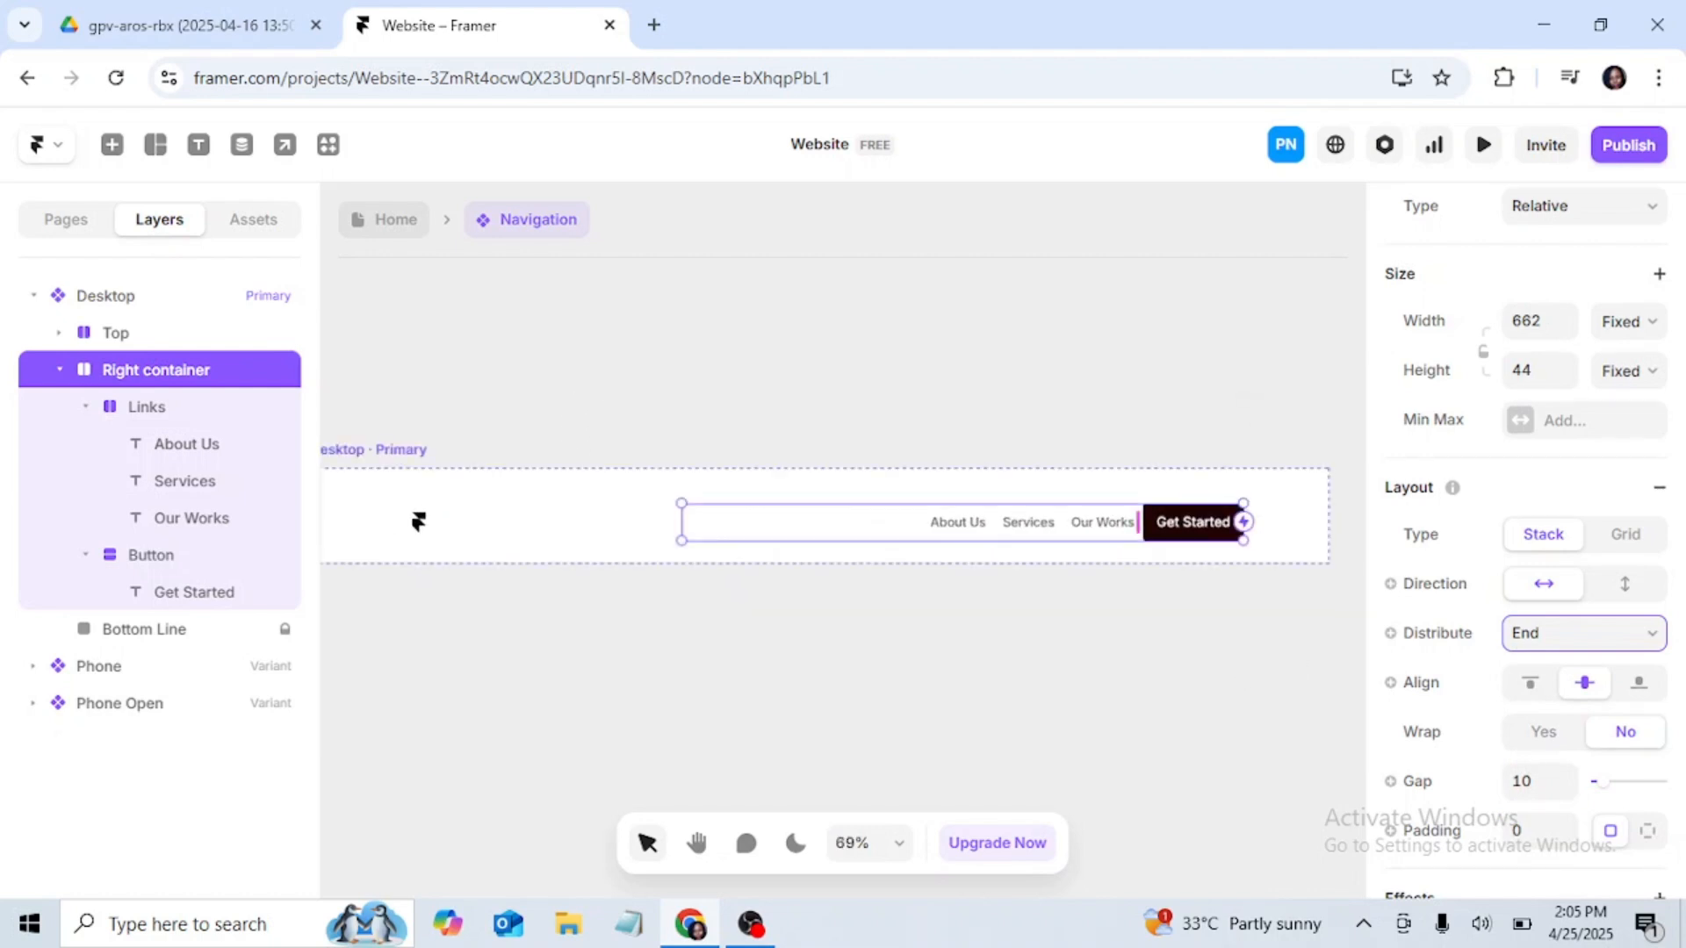
{"action": "scroll", "coordinate": [1203, 395], "scroll_direction": "down", "scroll_amount": 2}
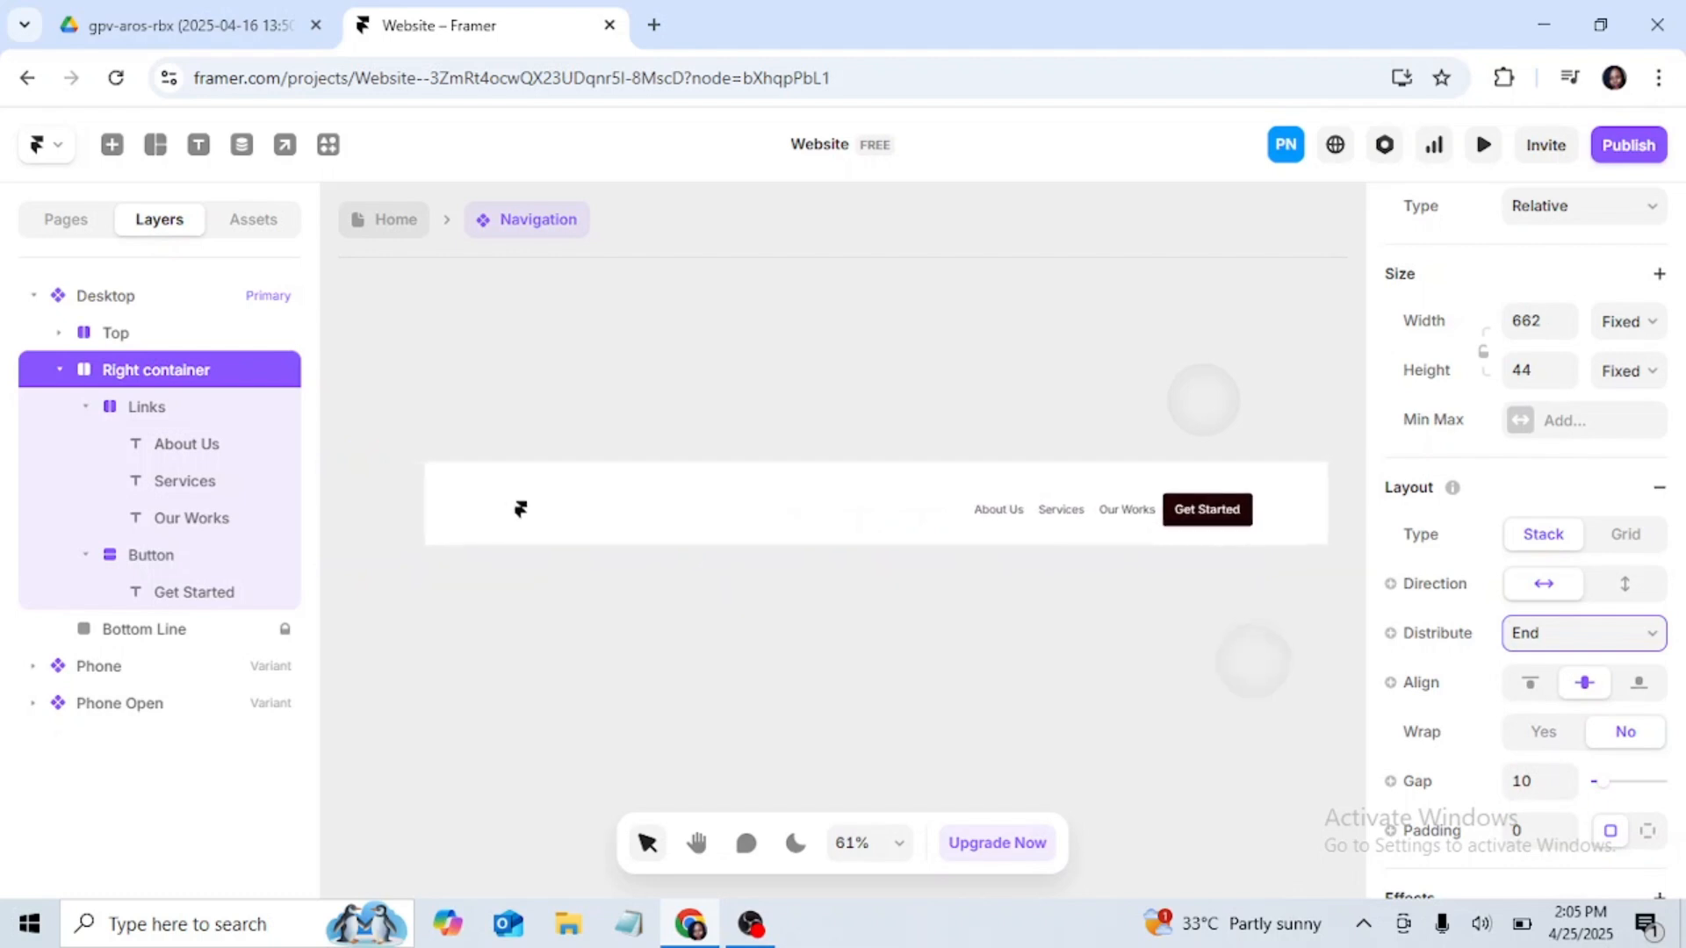
{"action": "scroll", "coordinate": [1204, 395], "scroll_direction": "up", "scroll_amount": 1}
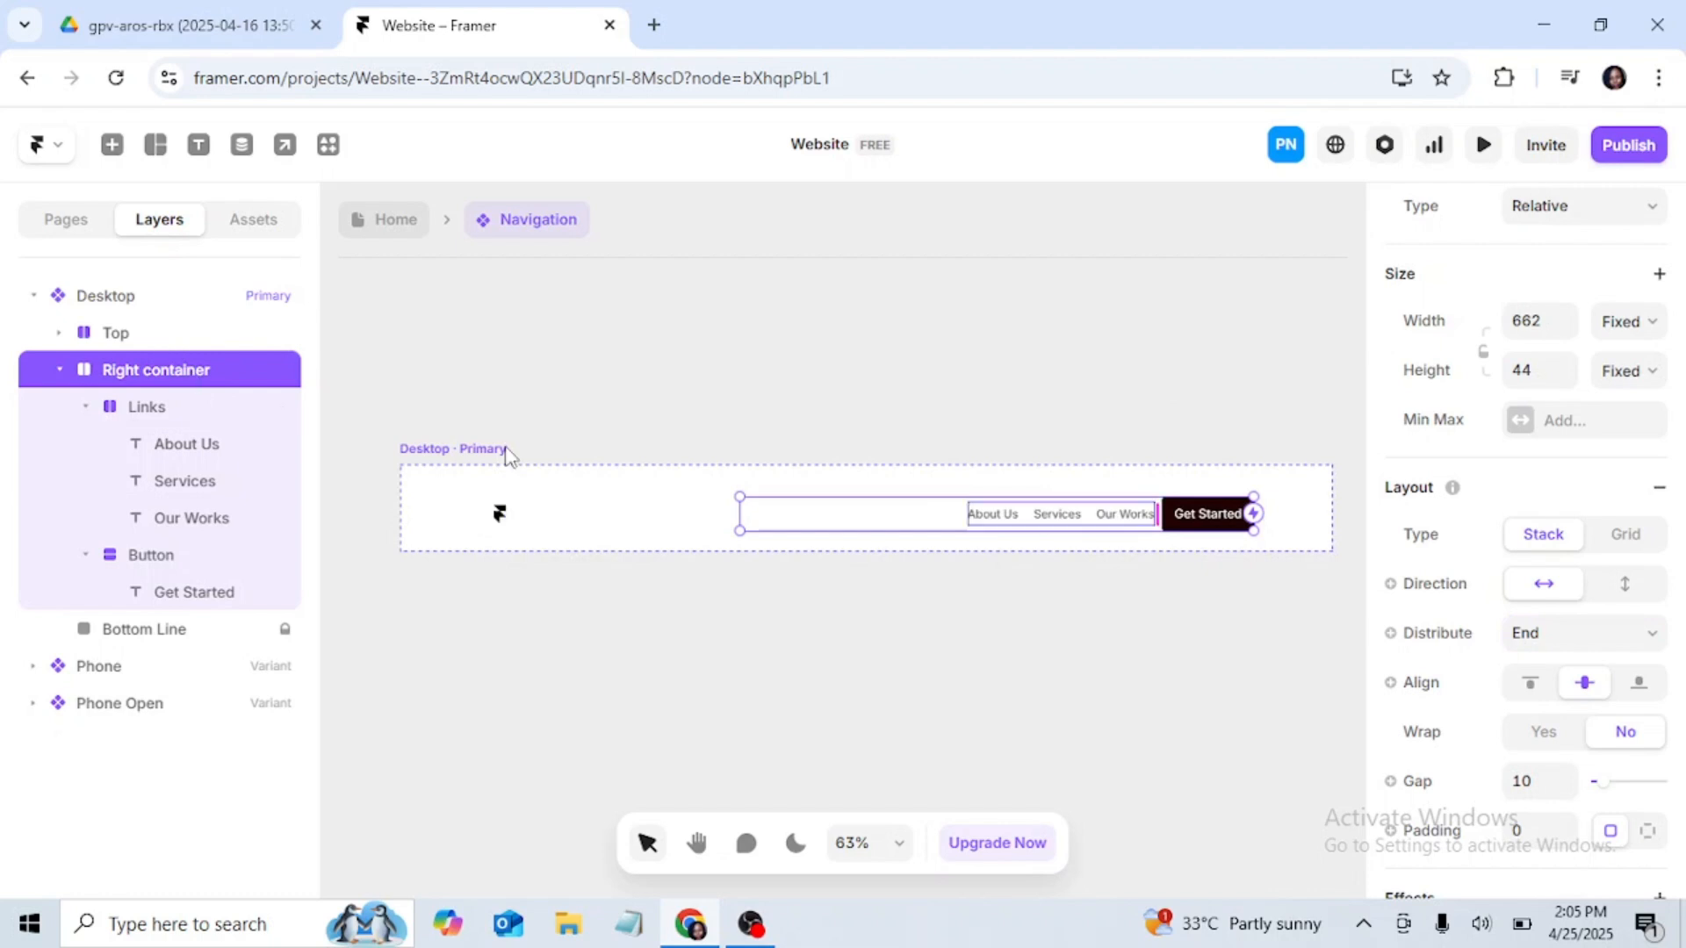
Step: Try gaps of 32 and 40 between the links and the button in the Right container
{"action": "scroll", "coordinate": [1598, 680], "scroll_direction": "down", "scroll_amount": 2}
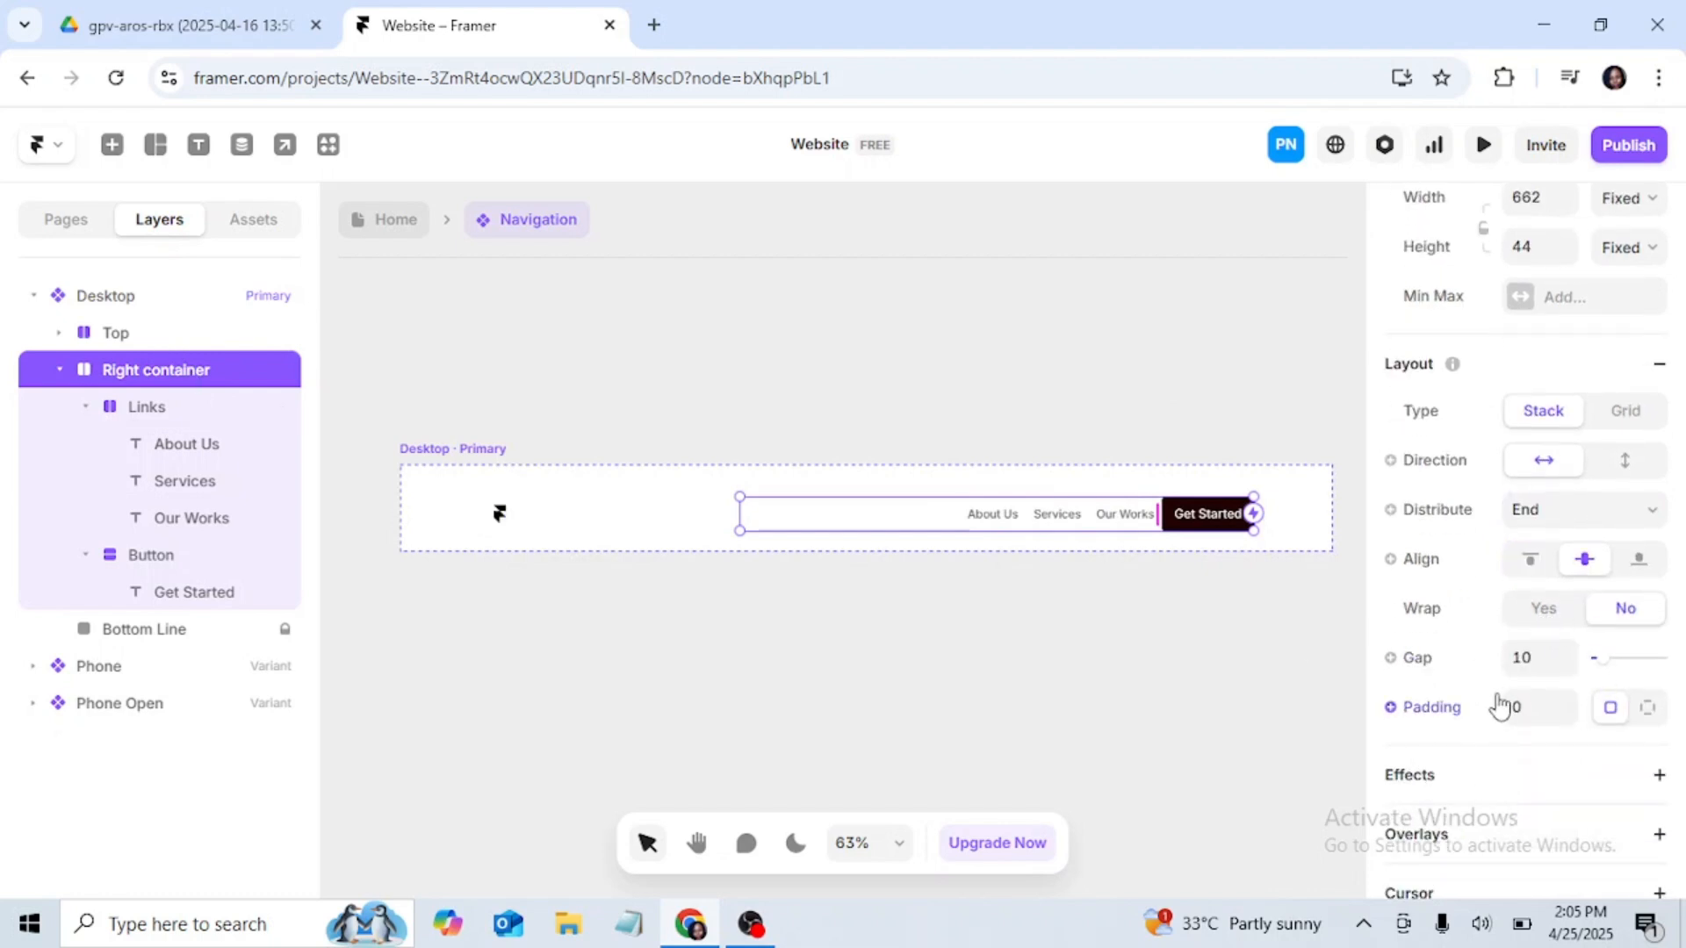
{"action": "left_click", "coordinate": [1532, 659]}
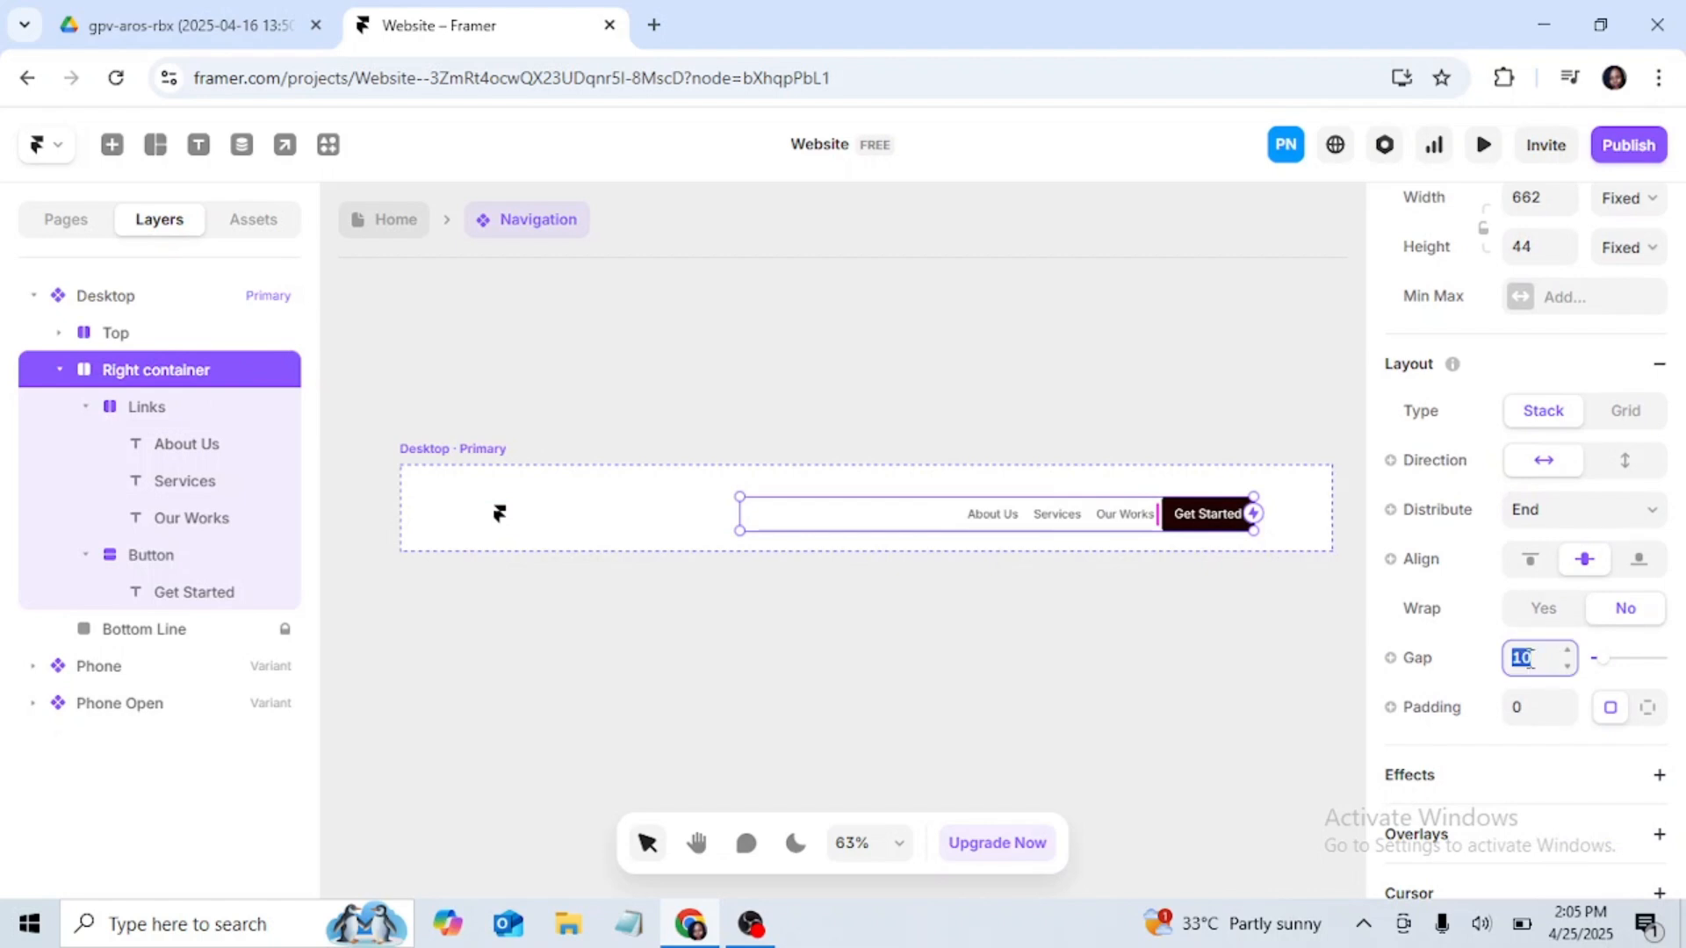
{"action": "type", "text": "32"}
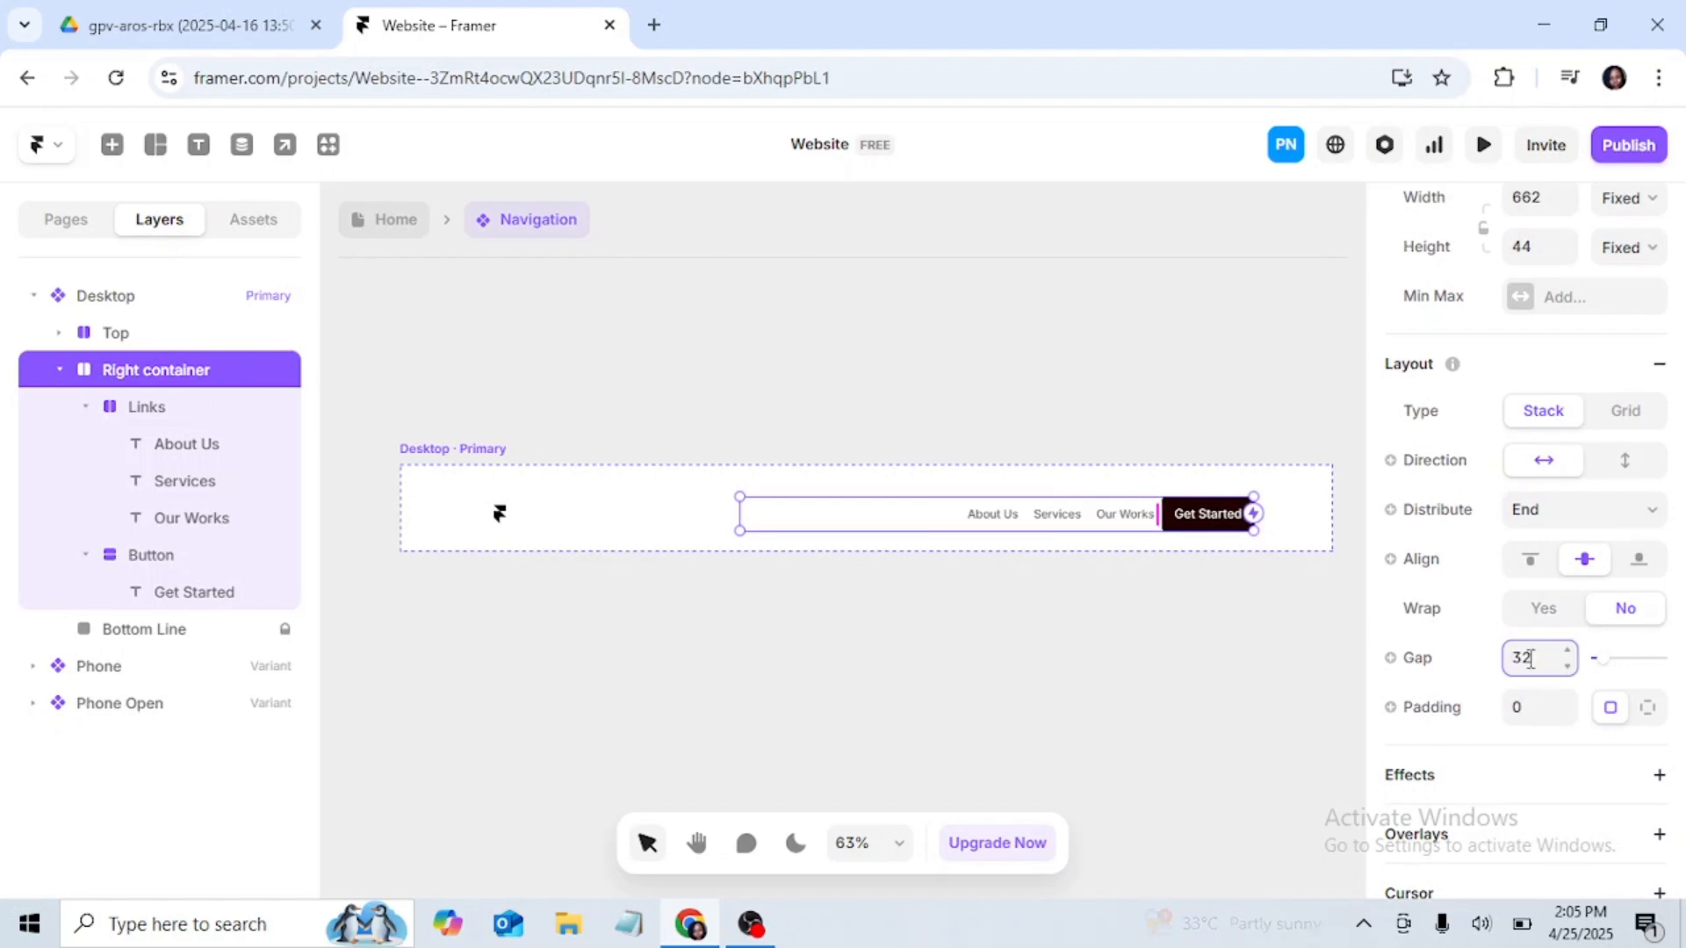
{"action": "key", "text": "Return"}
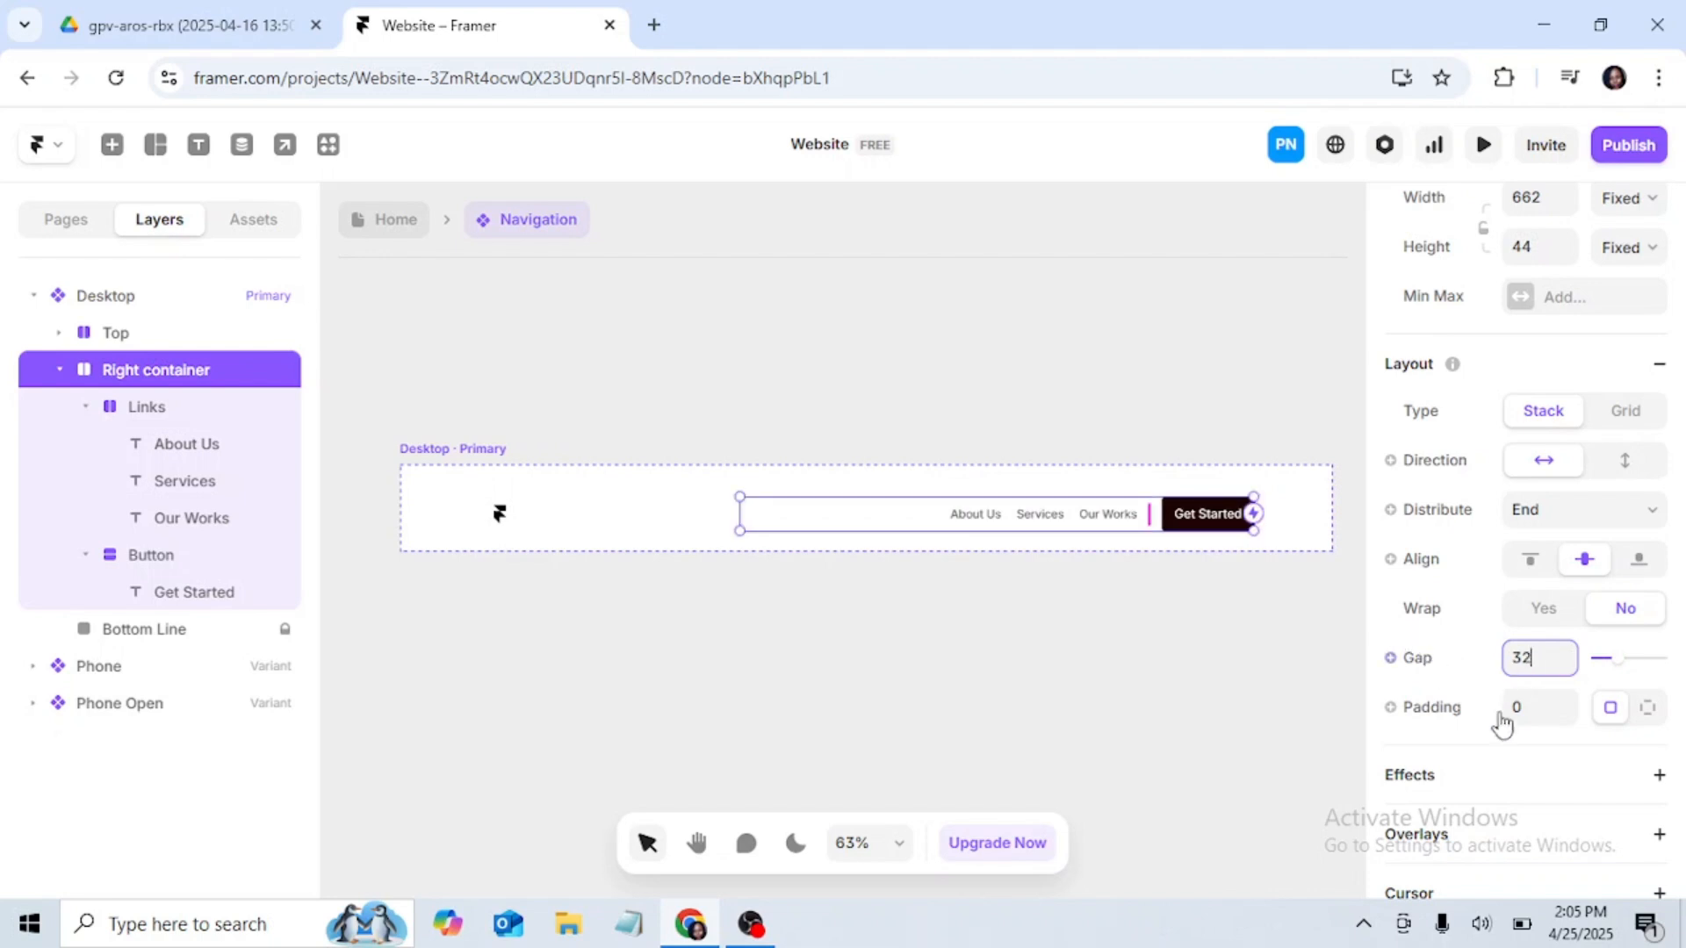
{"action": "left_click", "coordinate": [1550, 657]}
{"action": "key", "text": "BackSpace"}
{"action": "key", "text": "BackSpace"}
{"action": "type", "text": "40"}
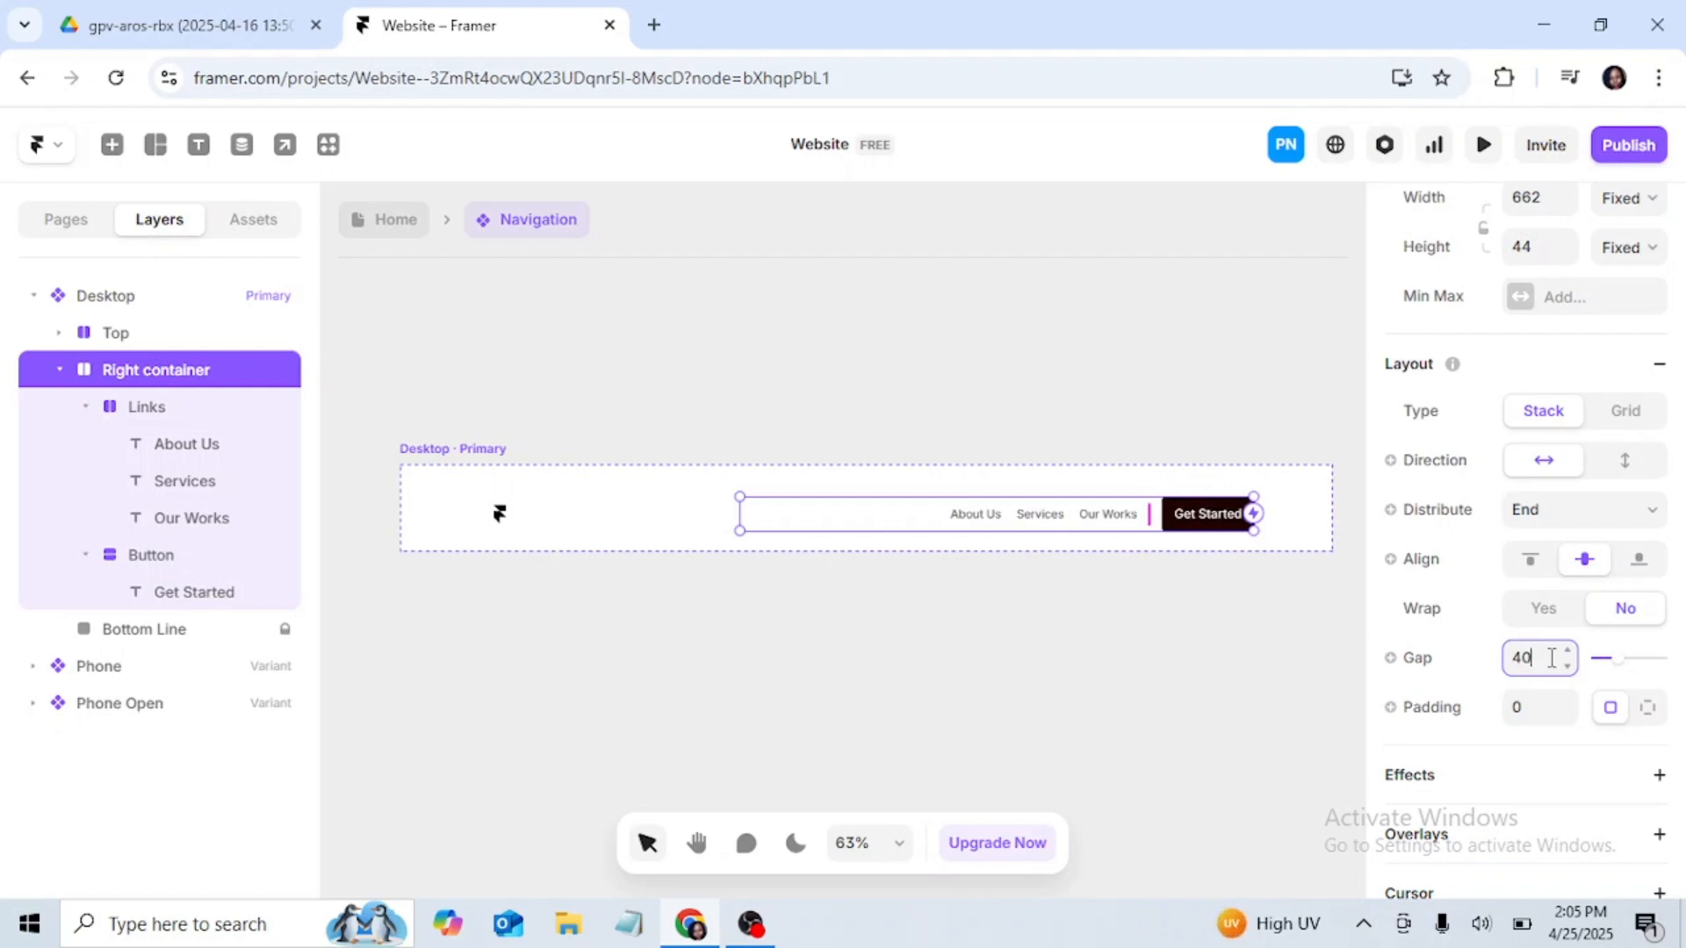
{"action": "key", "text": "Return"}
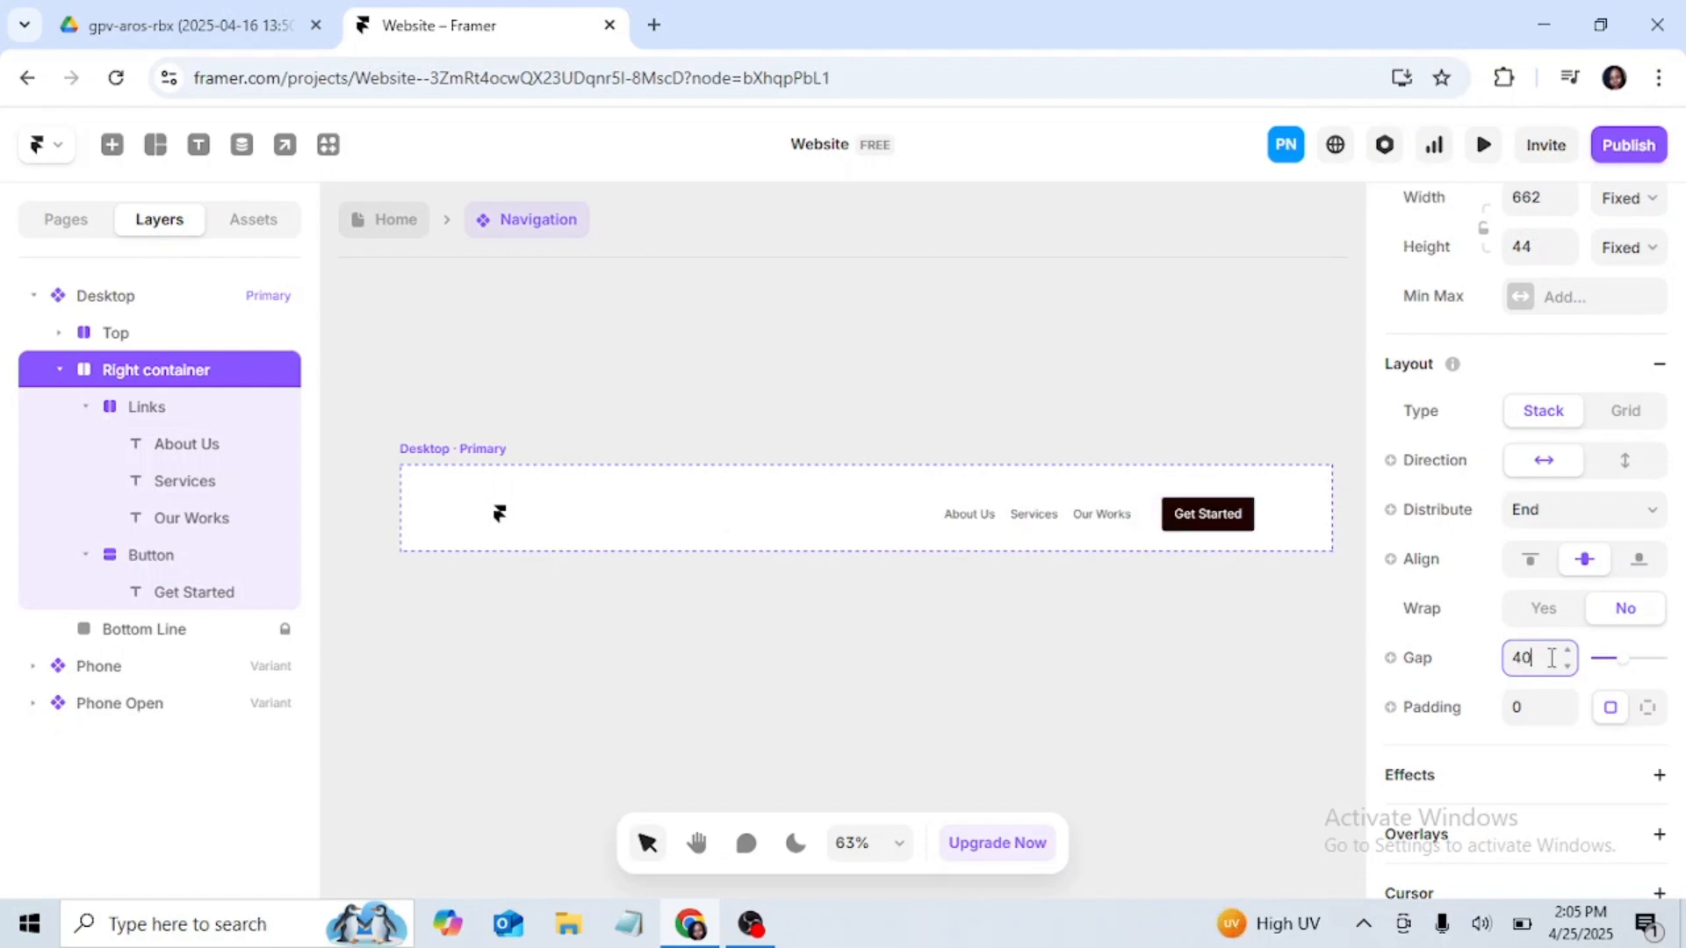
Step: Set the gap between the links and the button in the Right container to 64
{"action": "key", "text": "BackSpace"}
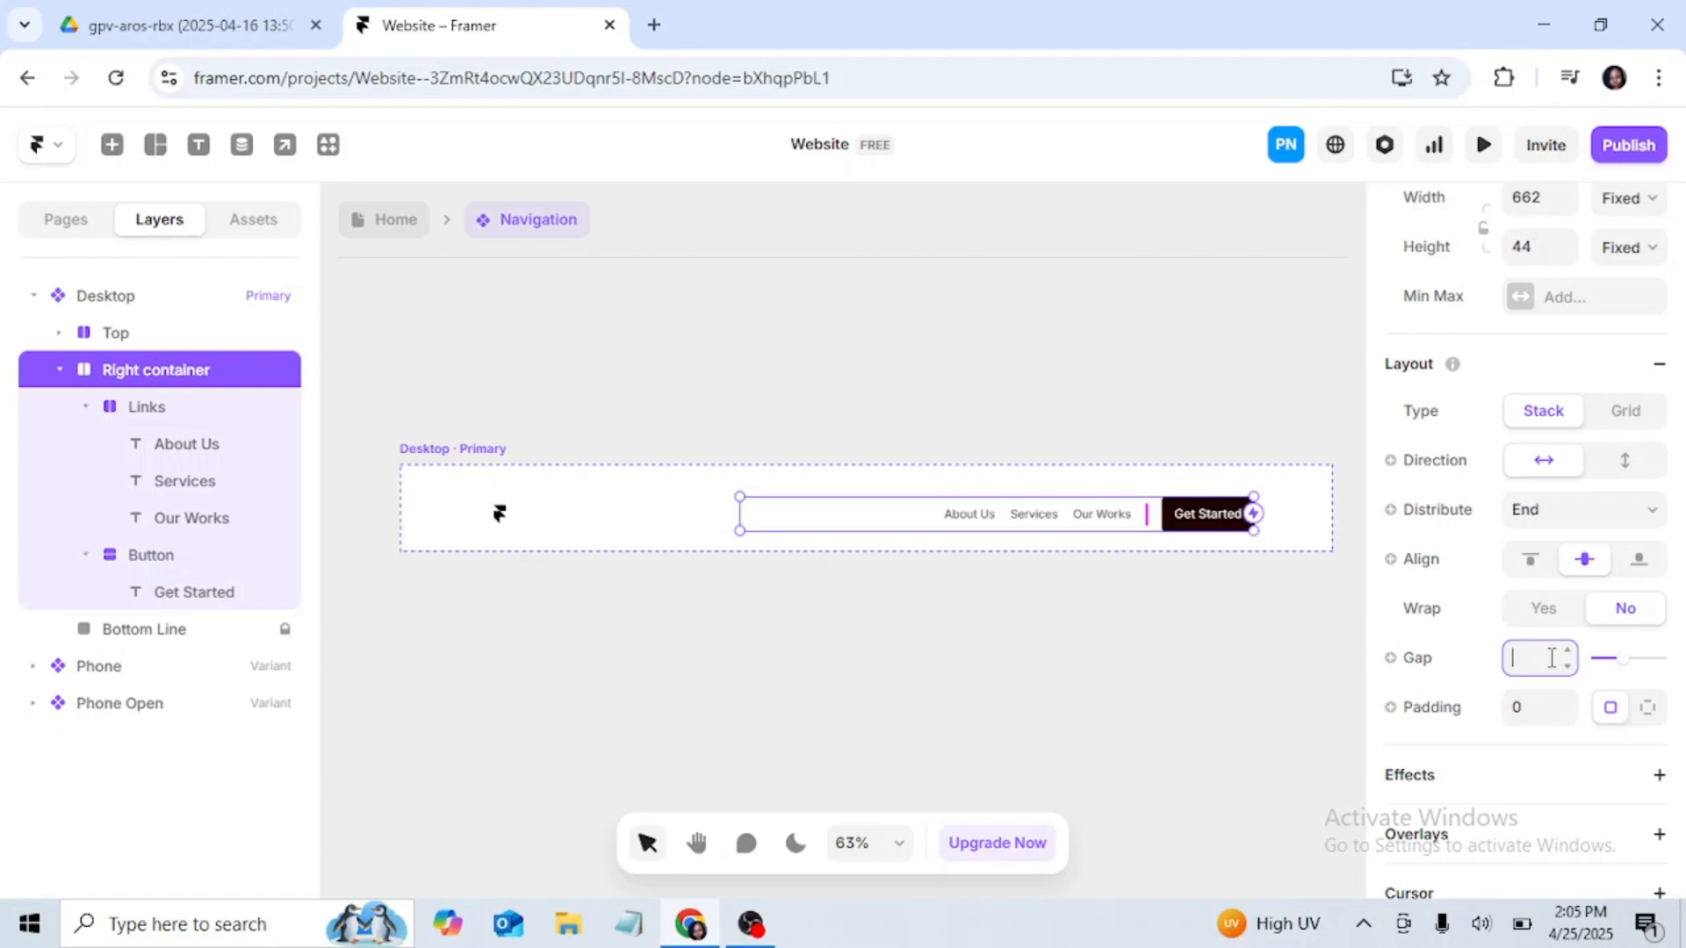
{"action": "type", "text": "64"}
{"action": "key", "text": "Return"}
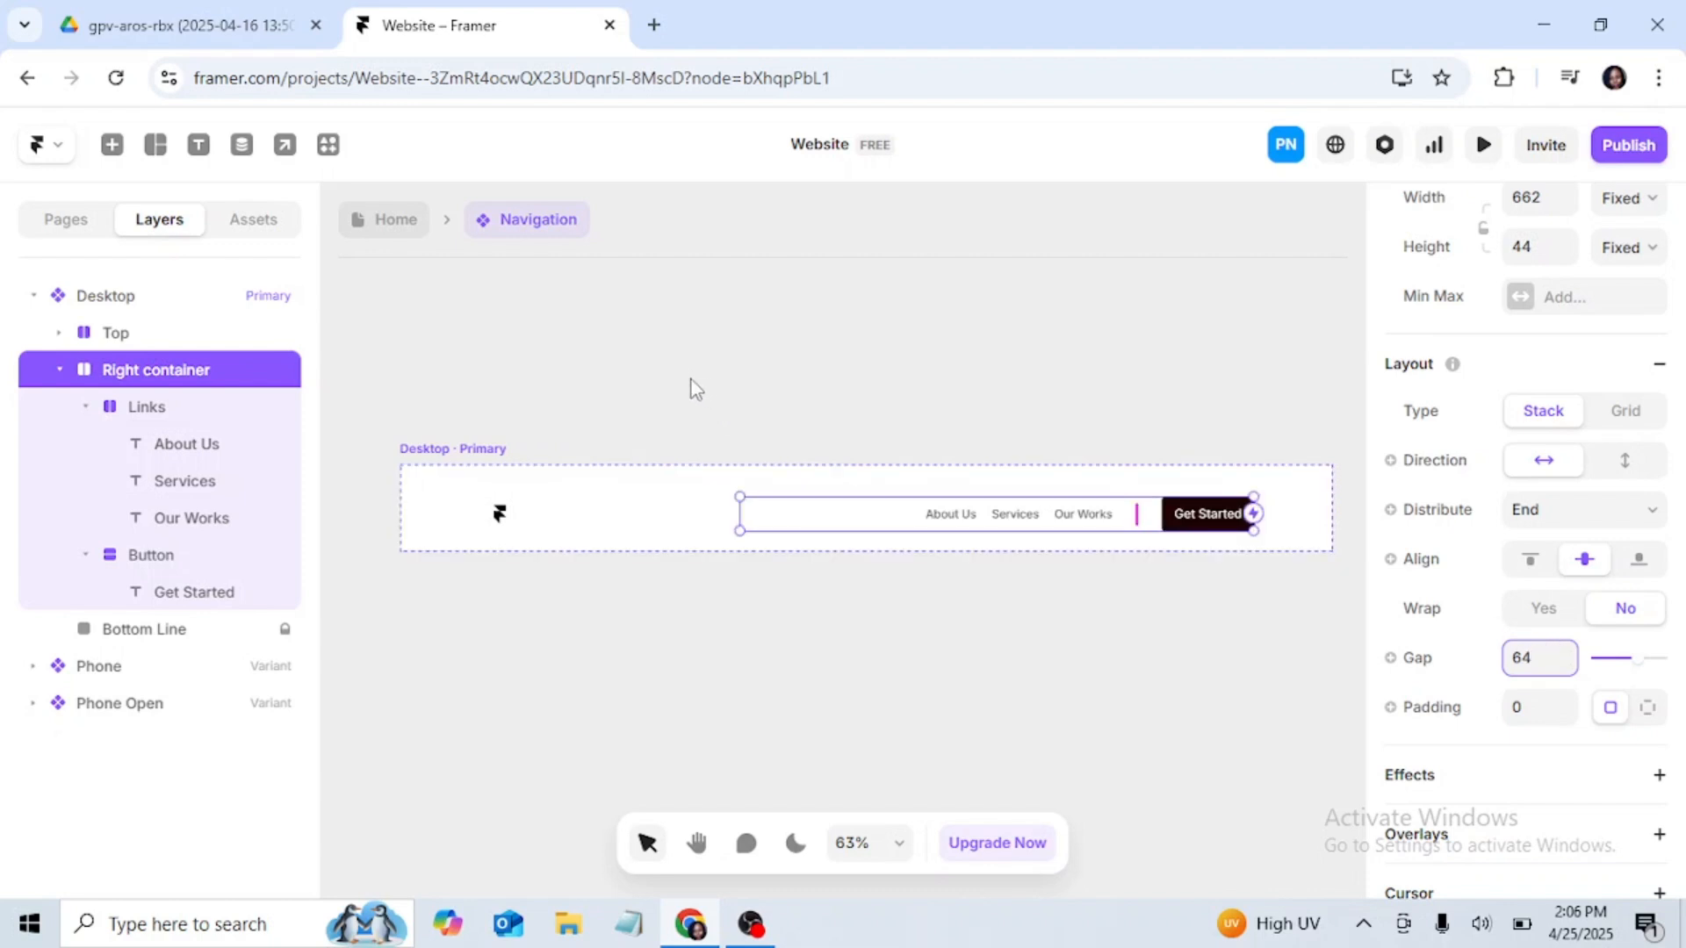
{"action": "left_click", "coordinate": [571, 387]}
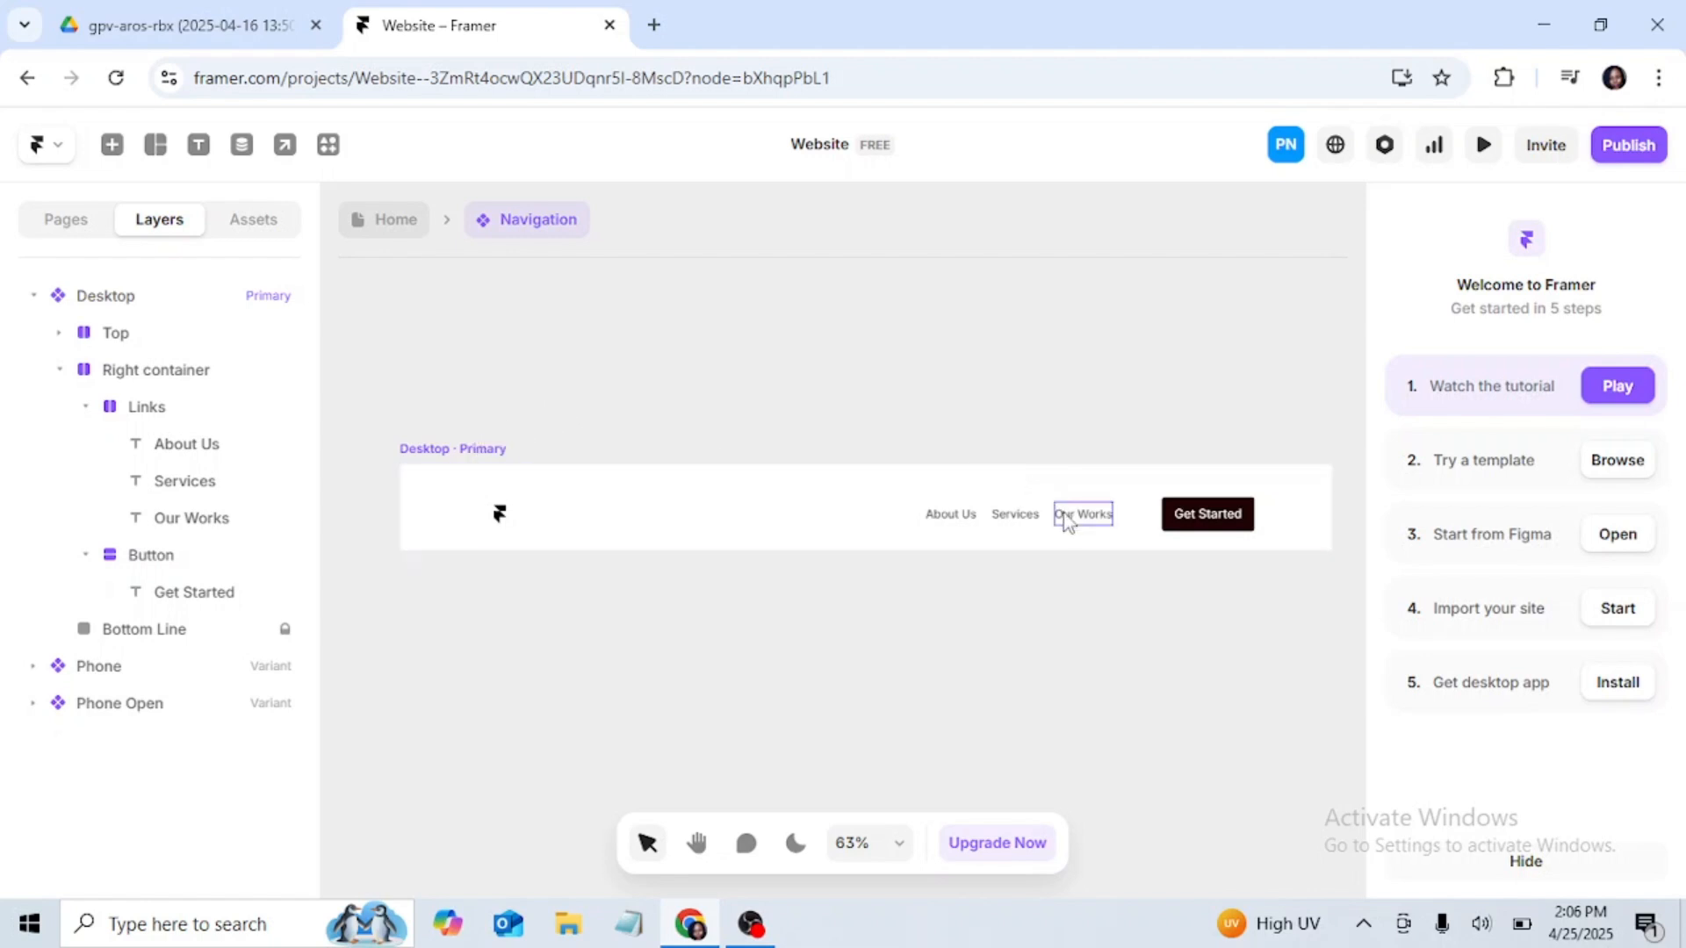
{"action": "left_click", "coordinate": [127, 368]}
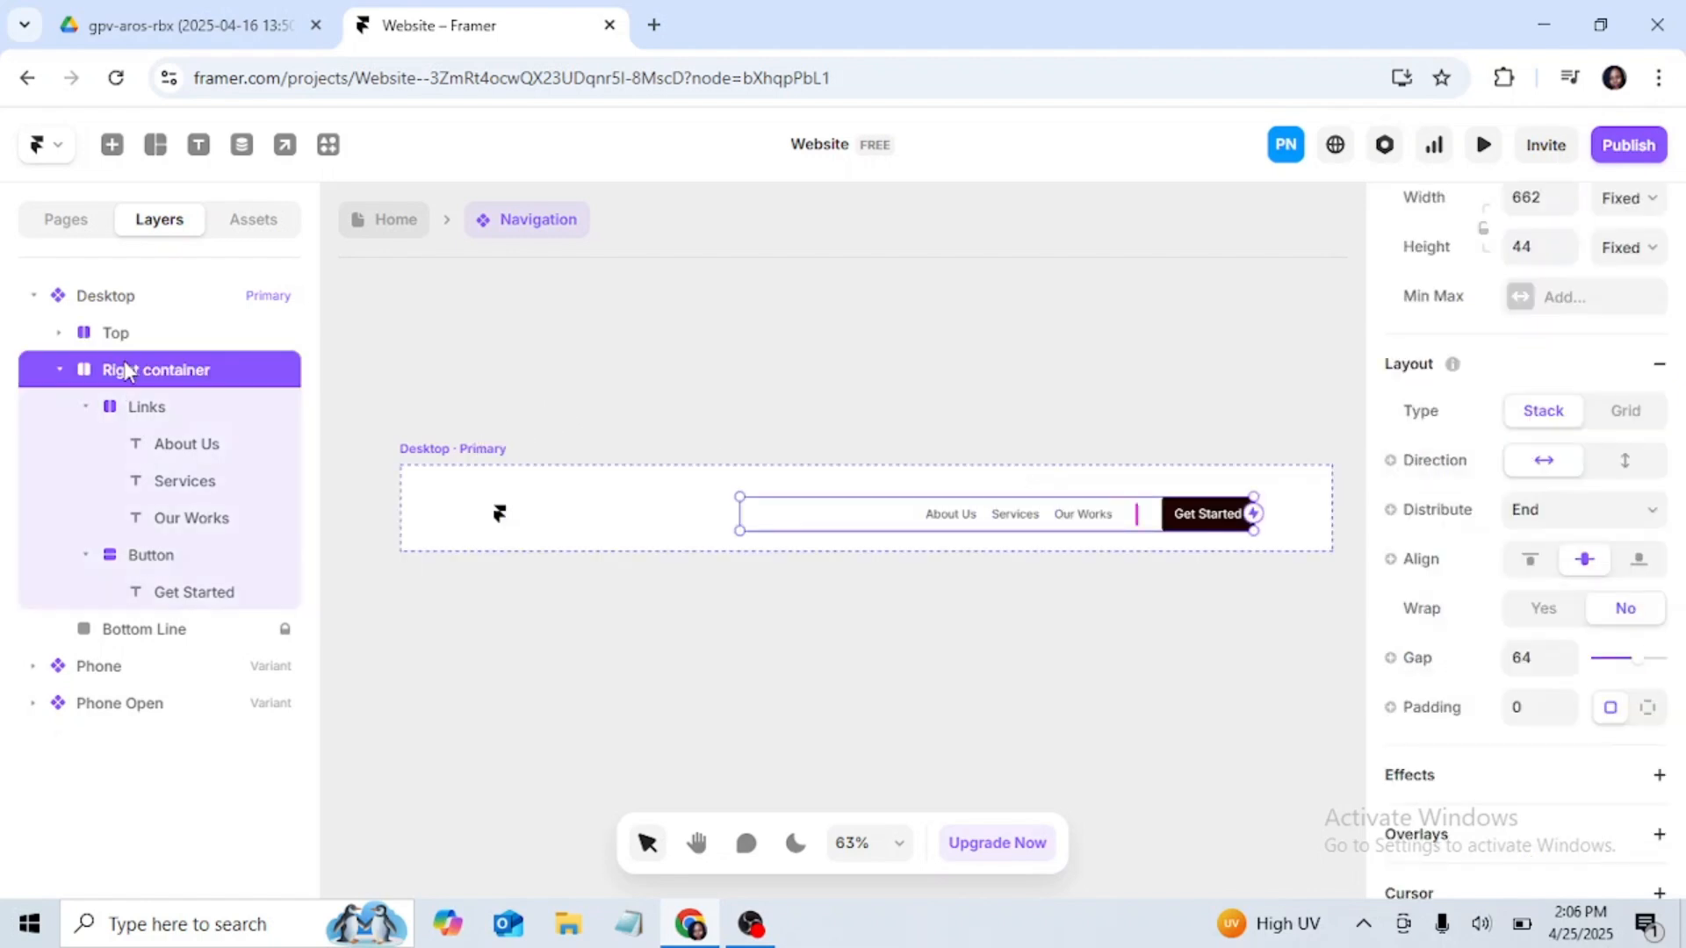
{"action": "left_click", "coordinate": [551, 363]}
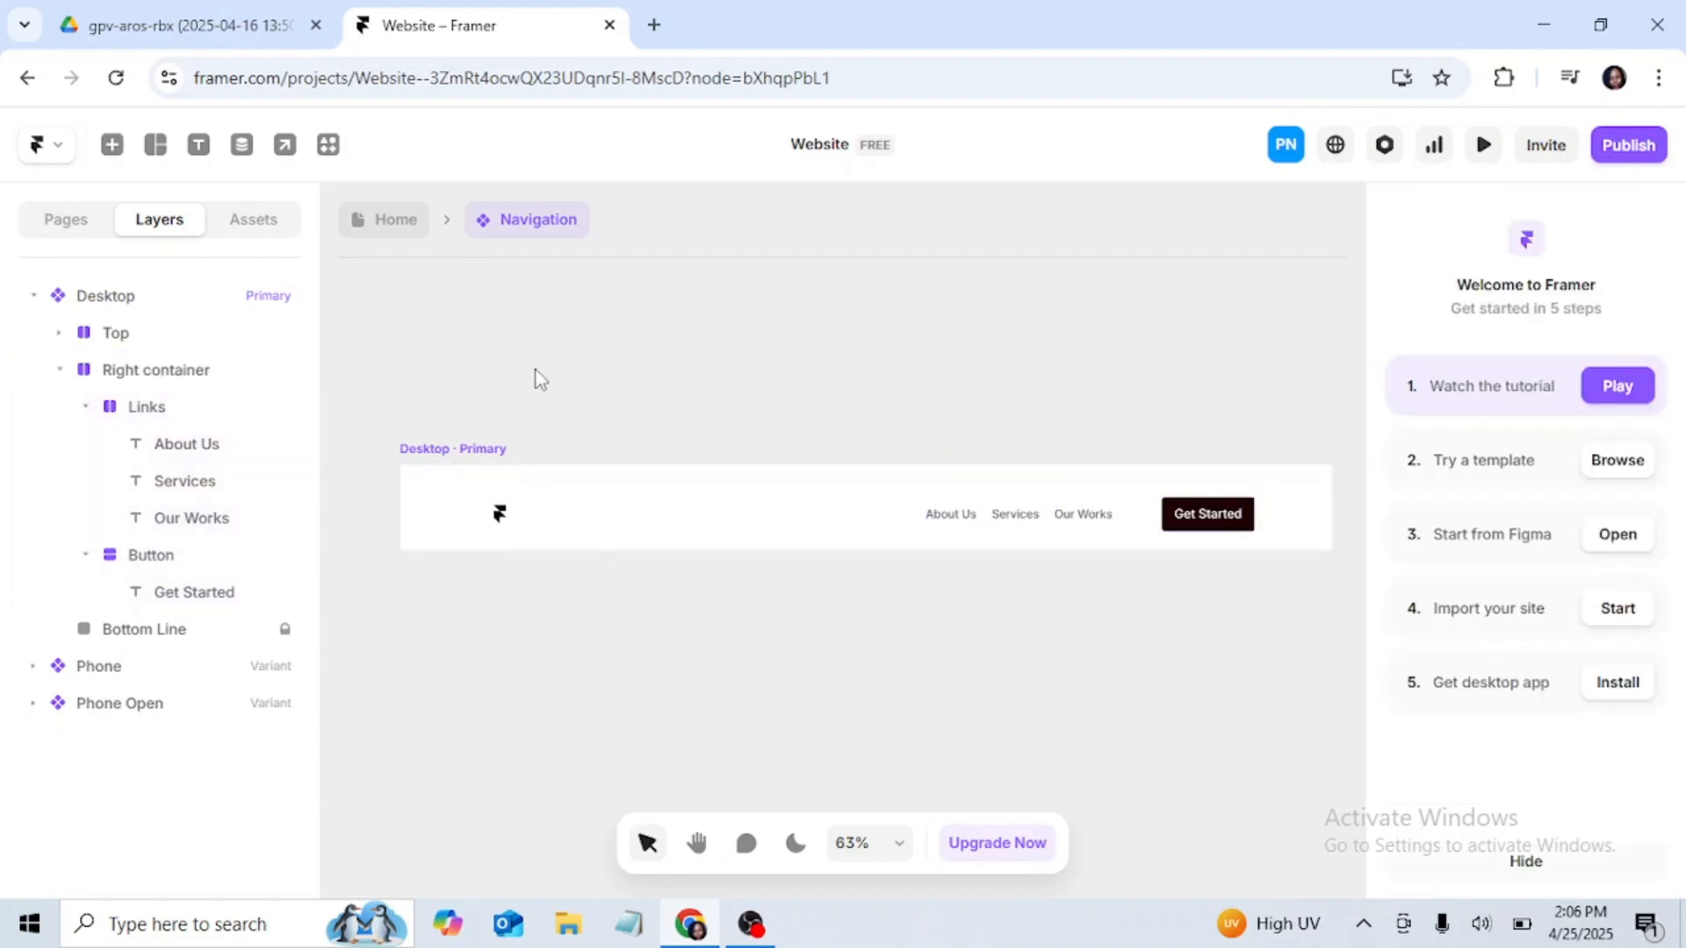
Step: Return from the Navigation component to the Home page and preview its Desktop breakpoint, checking the navigation bar and the page below it
{"action": "left_click", "coordinate": [442, 451]}
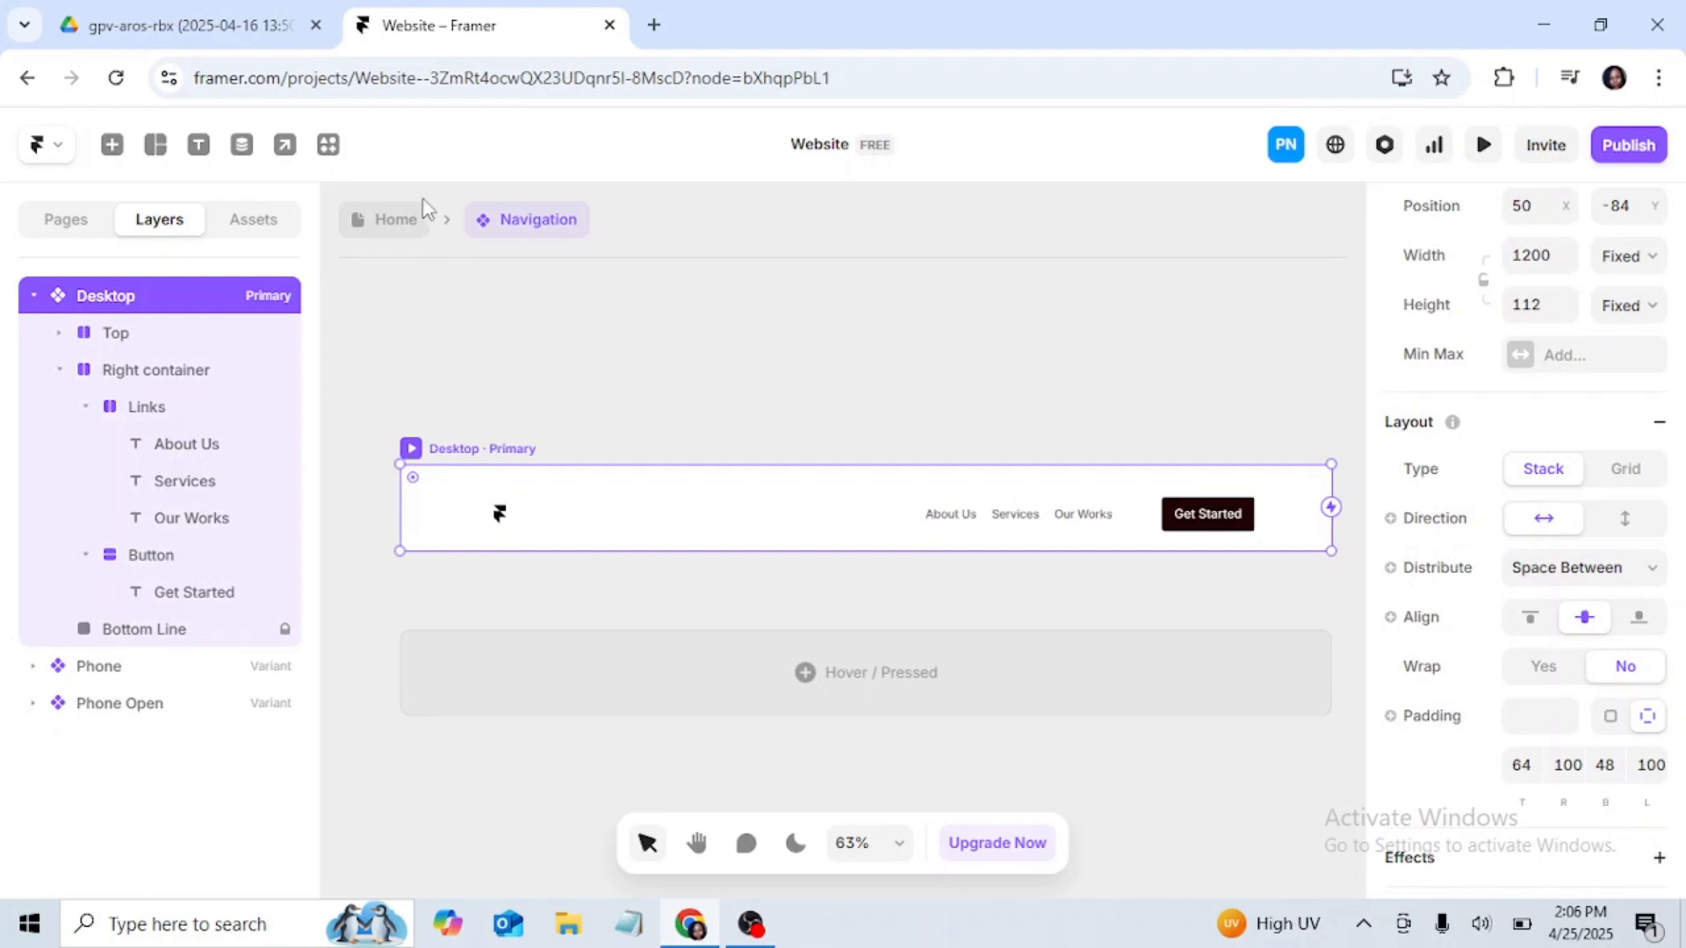
{"action": "left_click", "coordinate": [398, 221]}
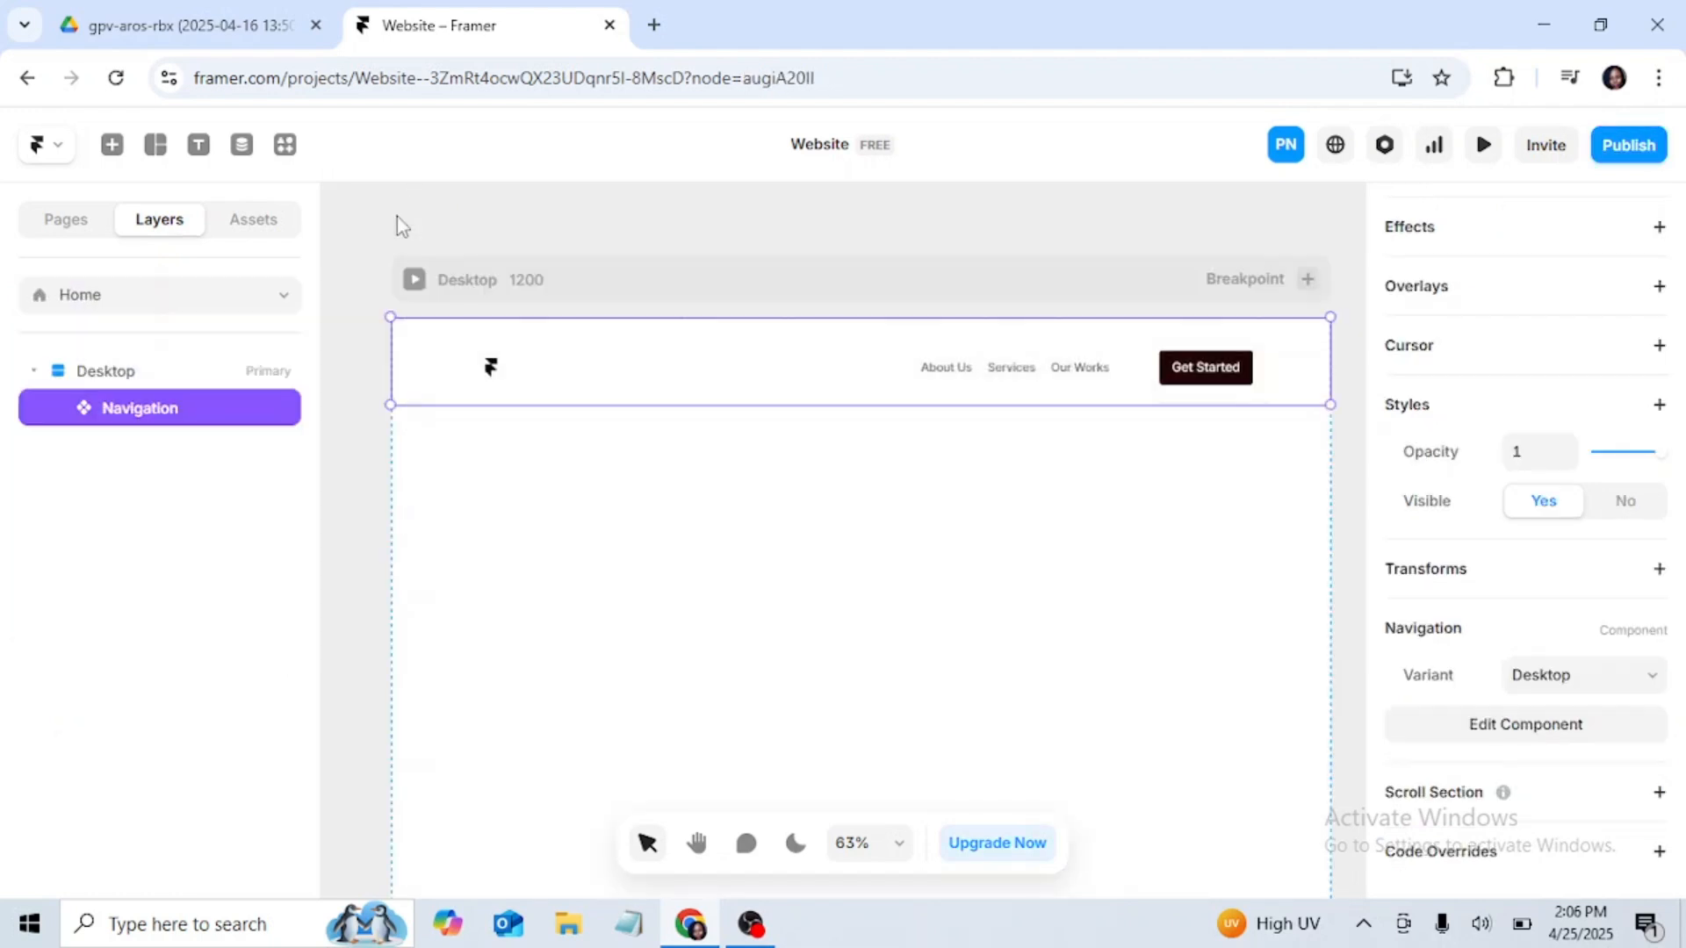
{"action": "left_click", "coordinate": [441, 283]}
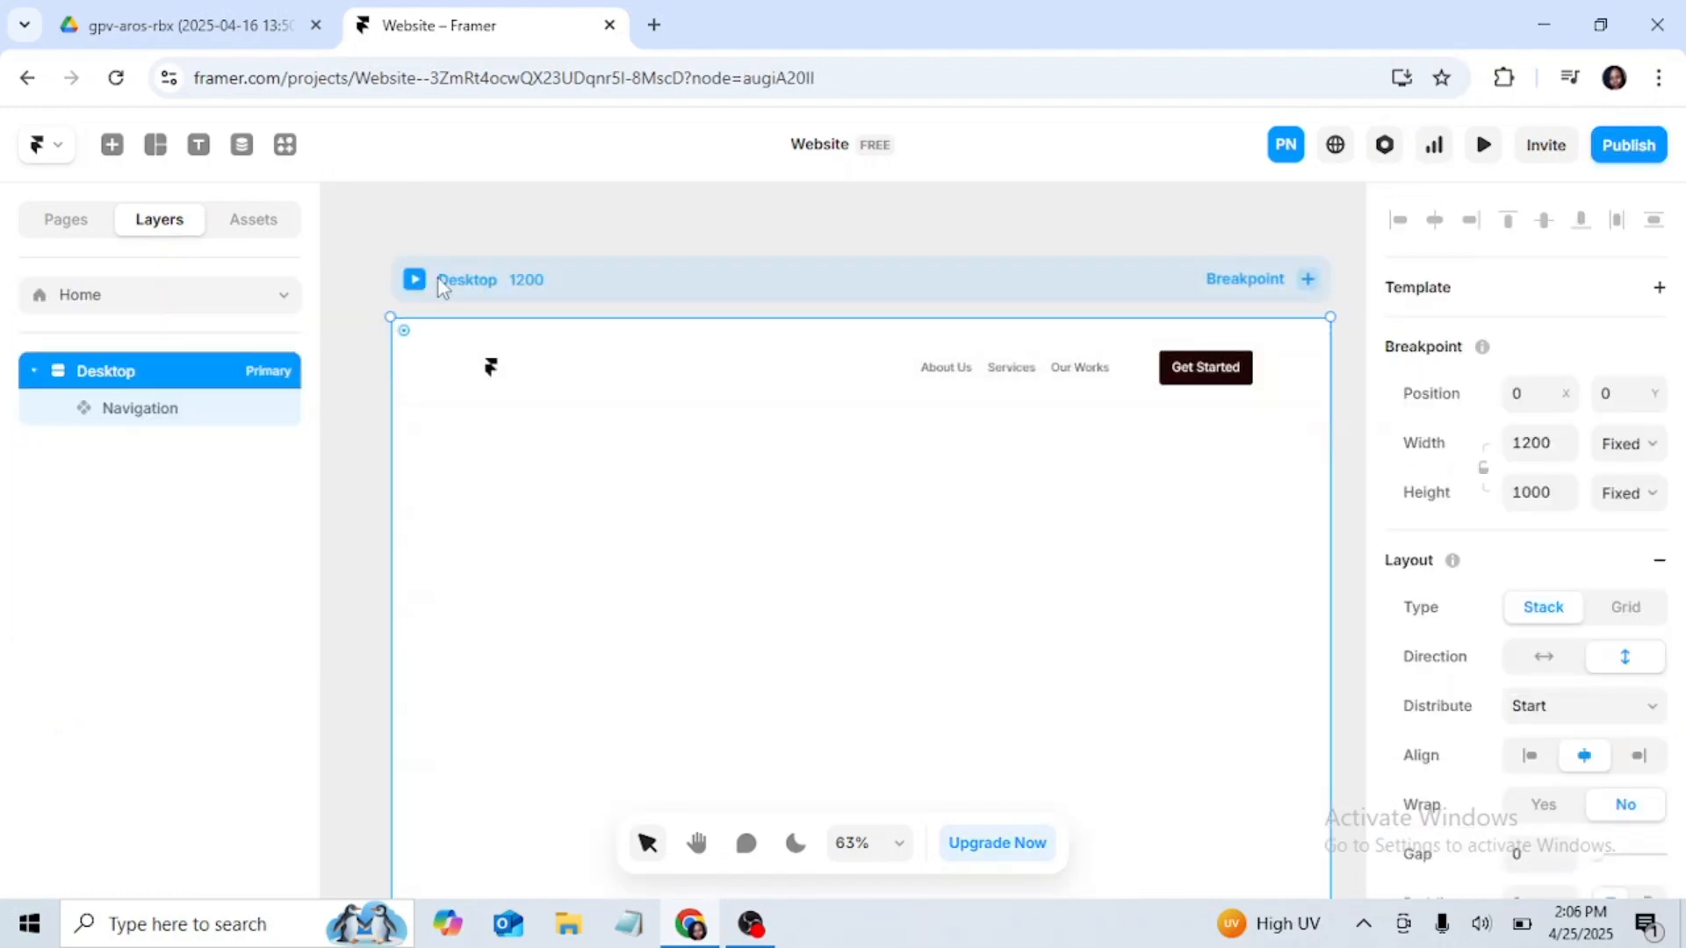
{"action": "left_click", "coordinate": [1484, 147]}
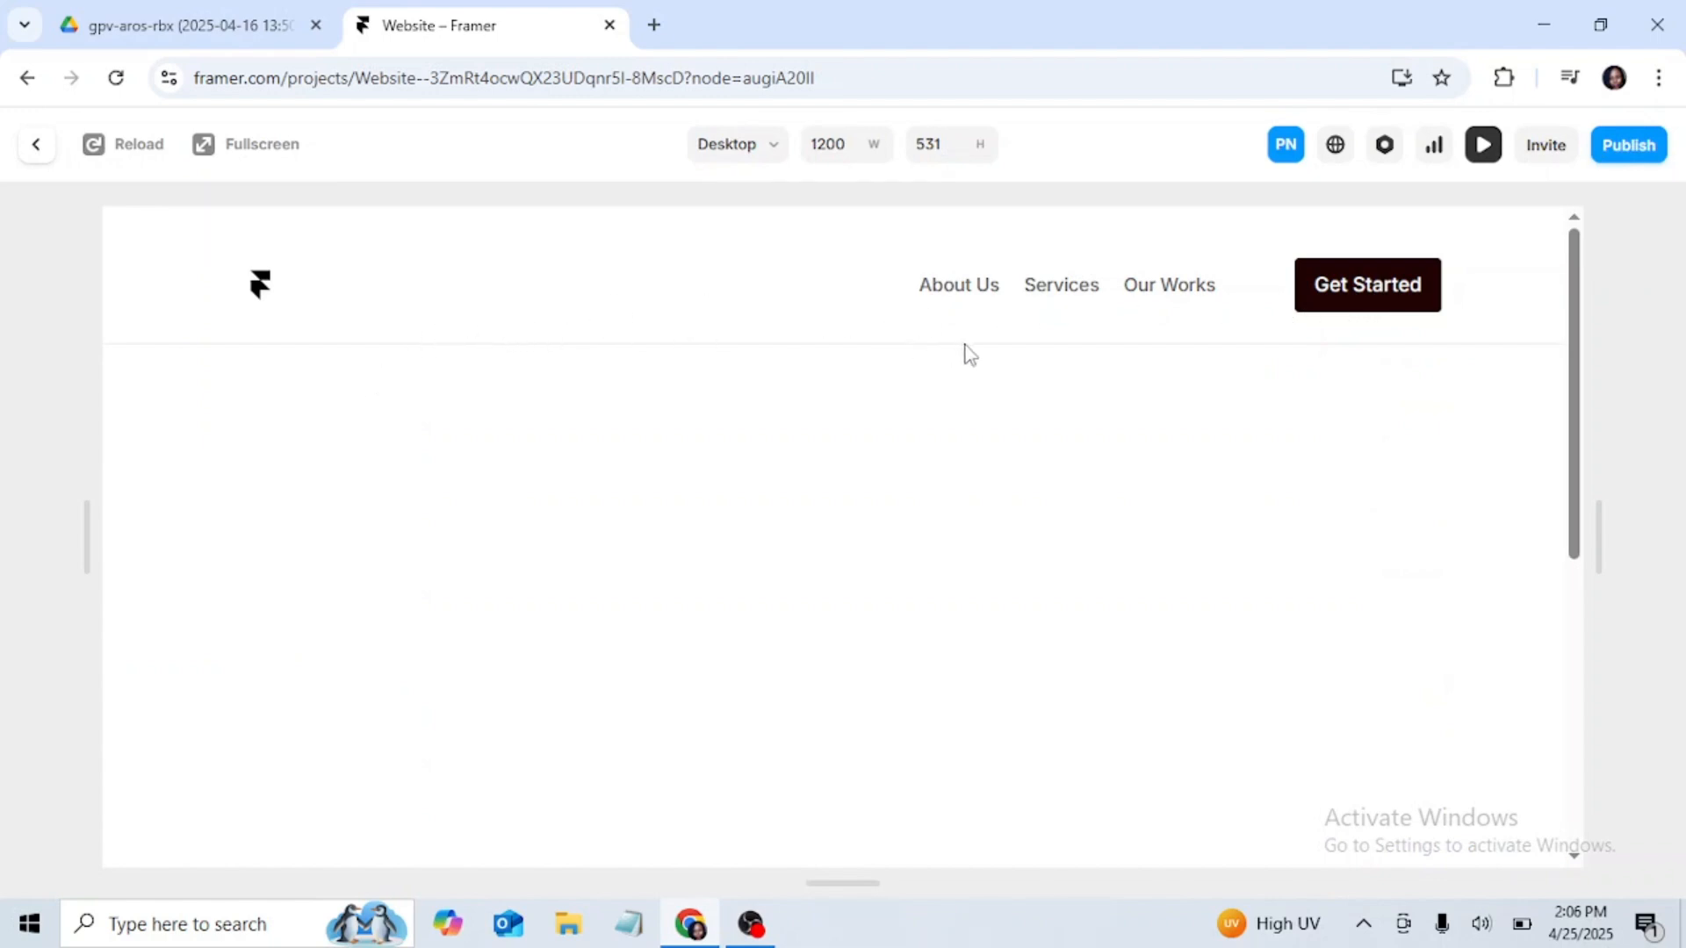
{"action": "scroll", "coordinate": [1483, 327], "scroll_direction": "down", "scroll_amount": 5}
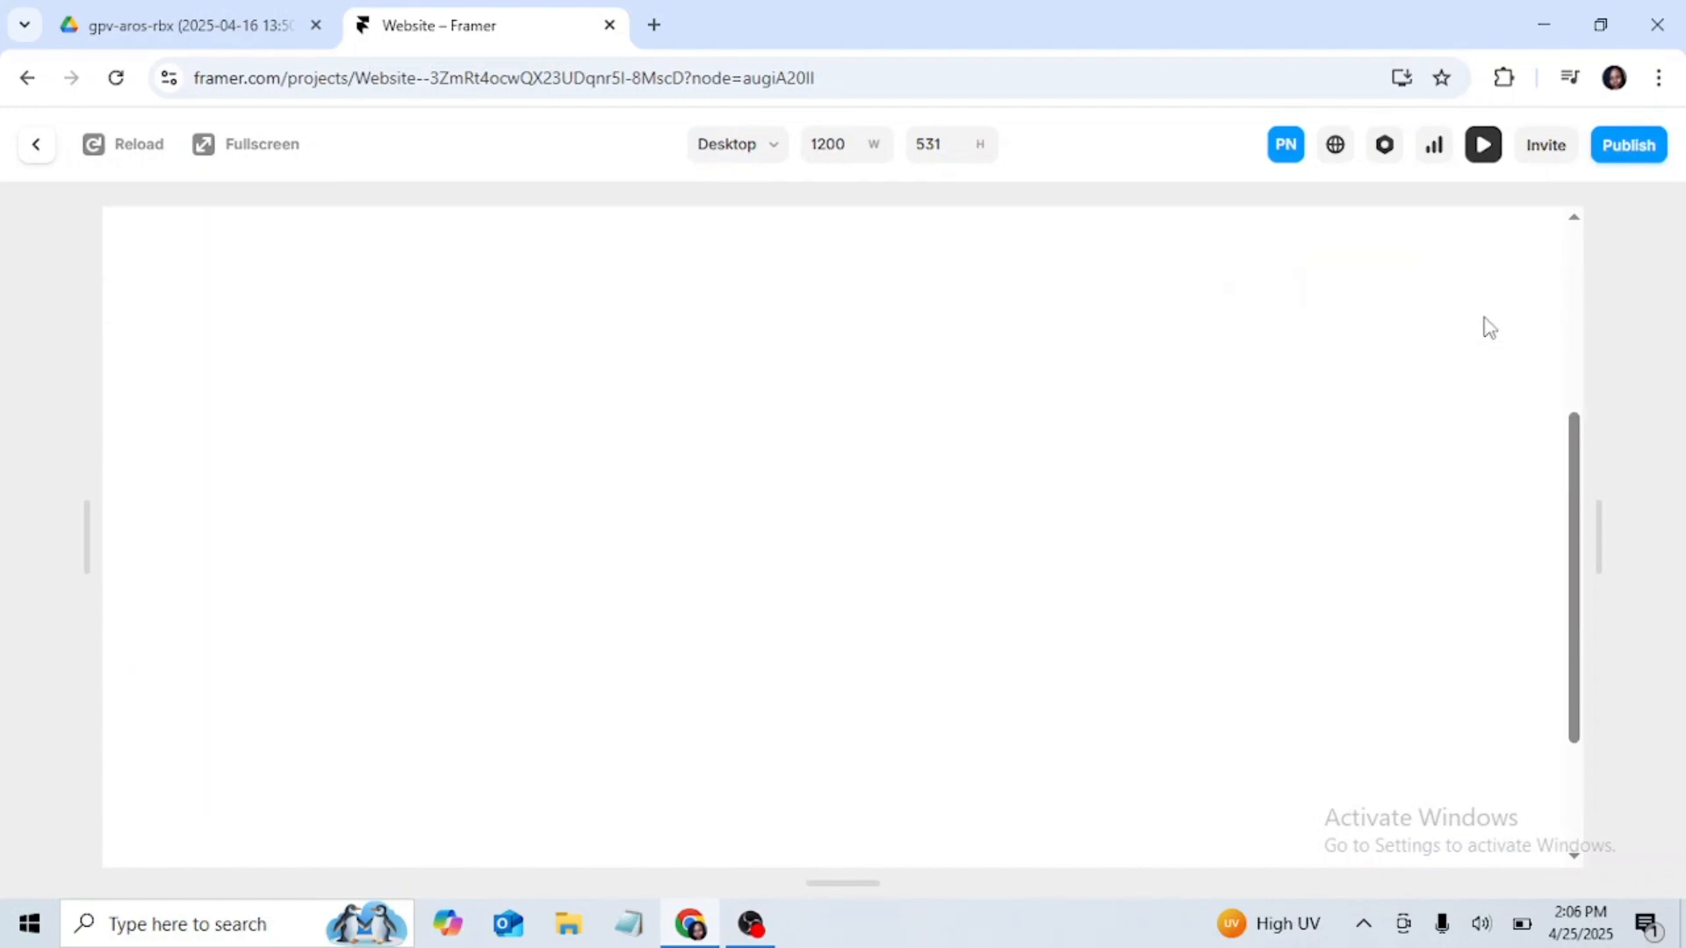